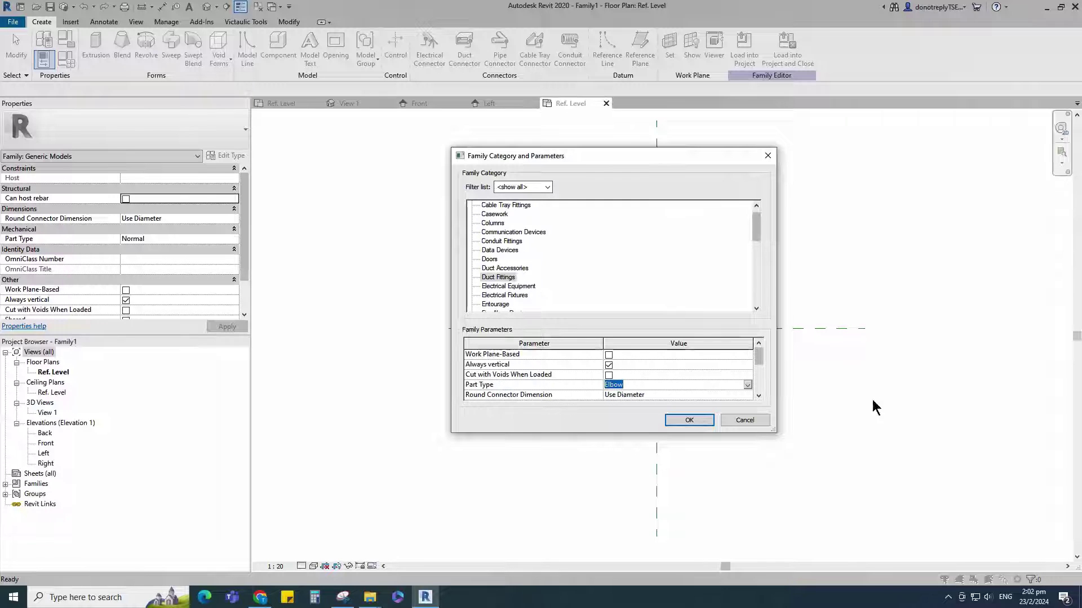
# Set the family category to Air Terminals, with the Normal part type.
pyautogui.scroll(1, 606, 279)
pyautogui.click(498, 205)
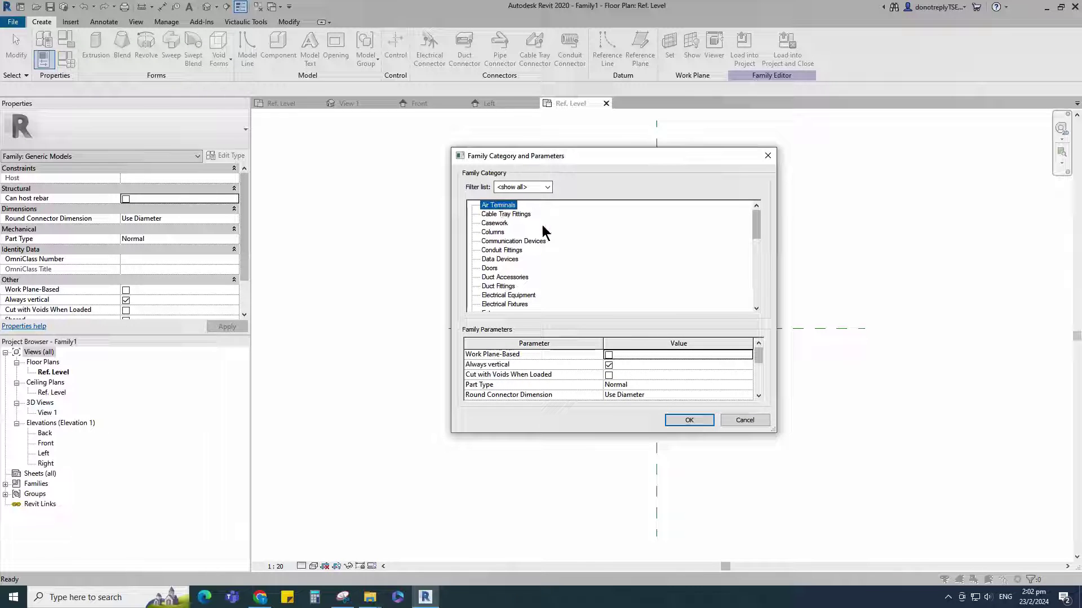
pyautogui.scroll(-1, 675, 393)
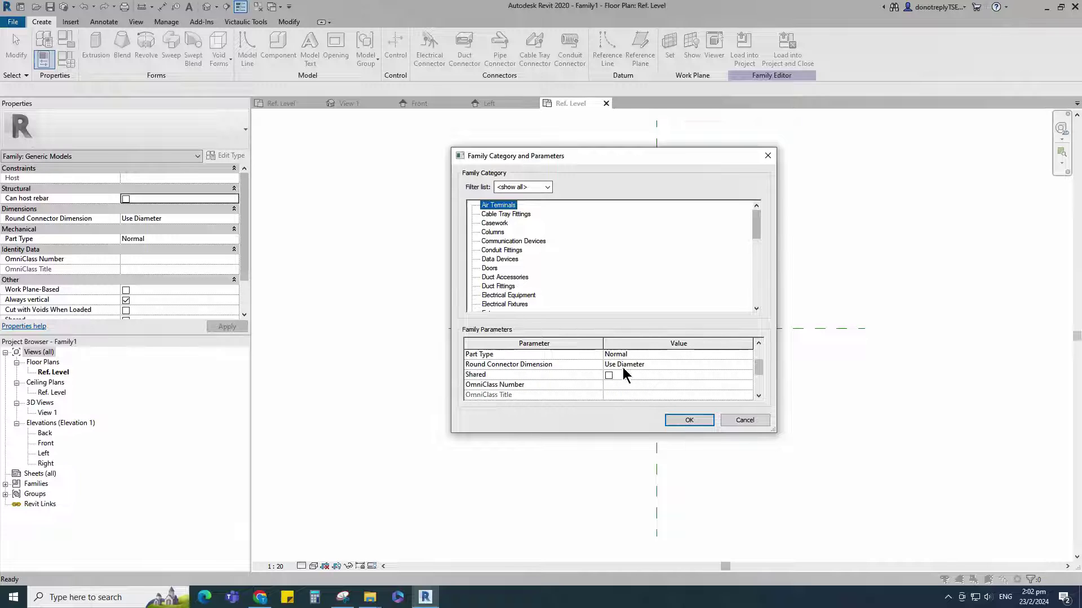
pyautogui.click(697, 421)
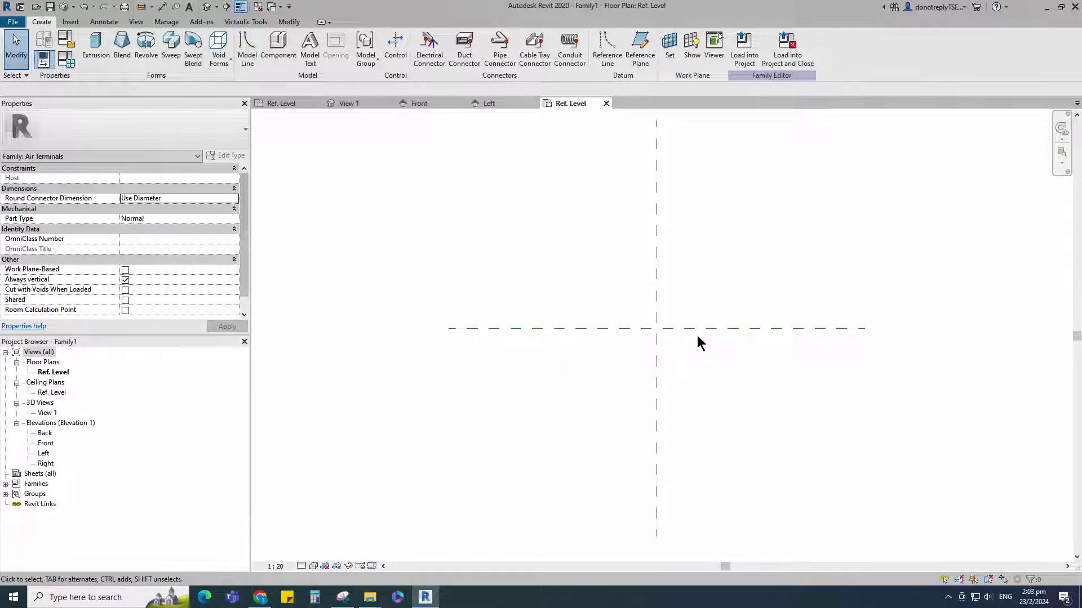
# Draw horizontal reference planes offset 110 mm above and below the front/back center plane.
pyautogui.click(695, 331)
pyautogui.click(359, 59)
pyautogui.moveTo(205, 89); pyautogui.dragTo(95, 102)
pyautogui.write('1')
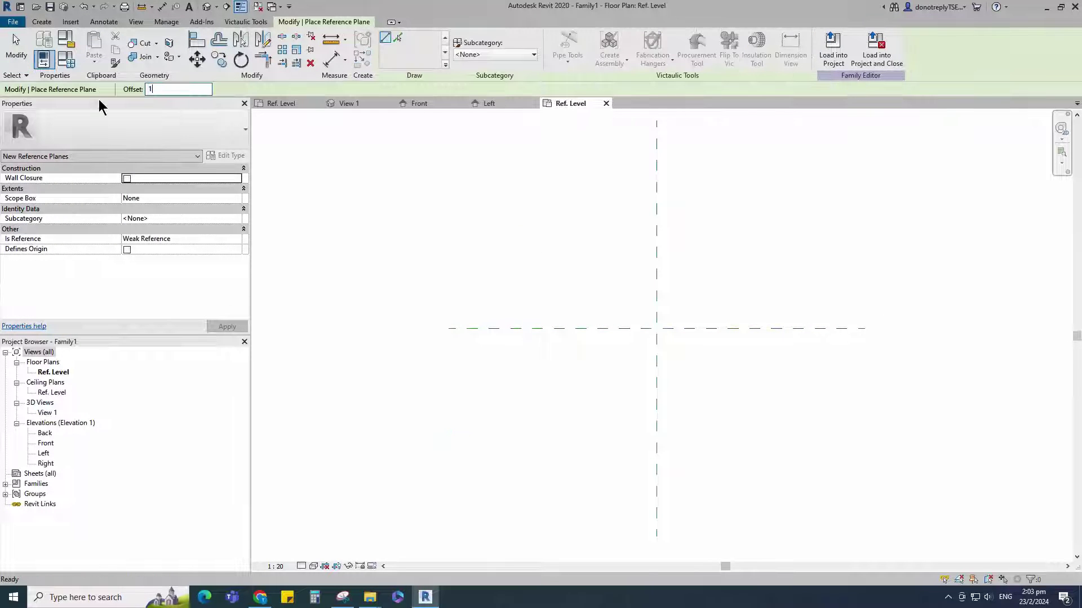
pyautogui.write('10')
pyautogui.click(573, 329)
pyautogui.click(761, 329)
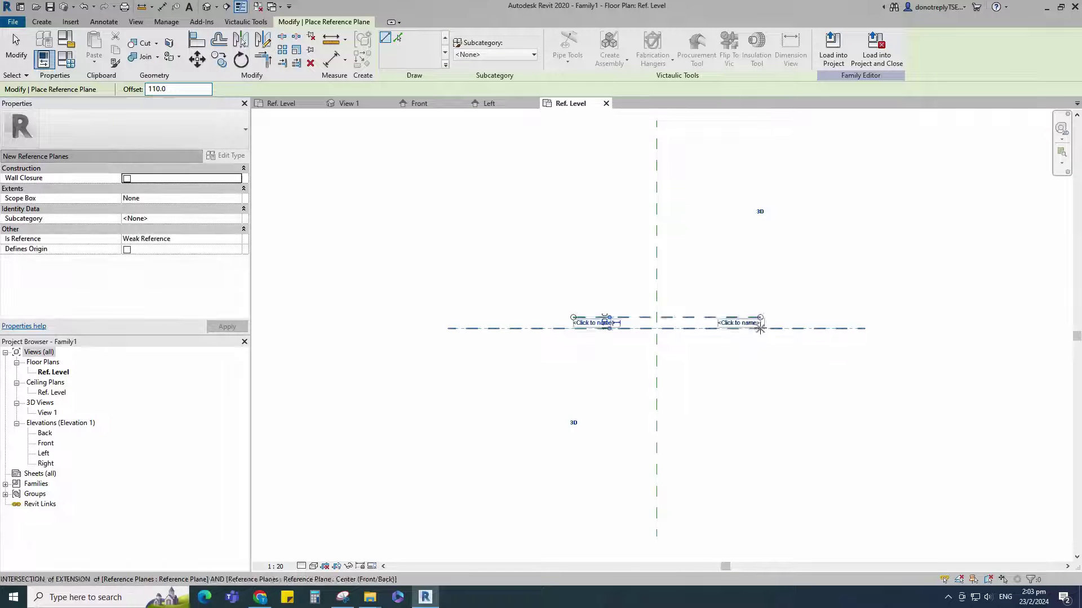
pyautogui.scroll(1, 749, 333)
pyautogui.click(764, 329)
pyautogui.click(518, 329)
# Draw vertical reference planes offset 110 mm on both sides of the left/right center plane.
pyautogui.scroll(1, 859, 275)
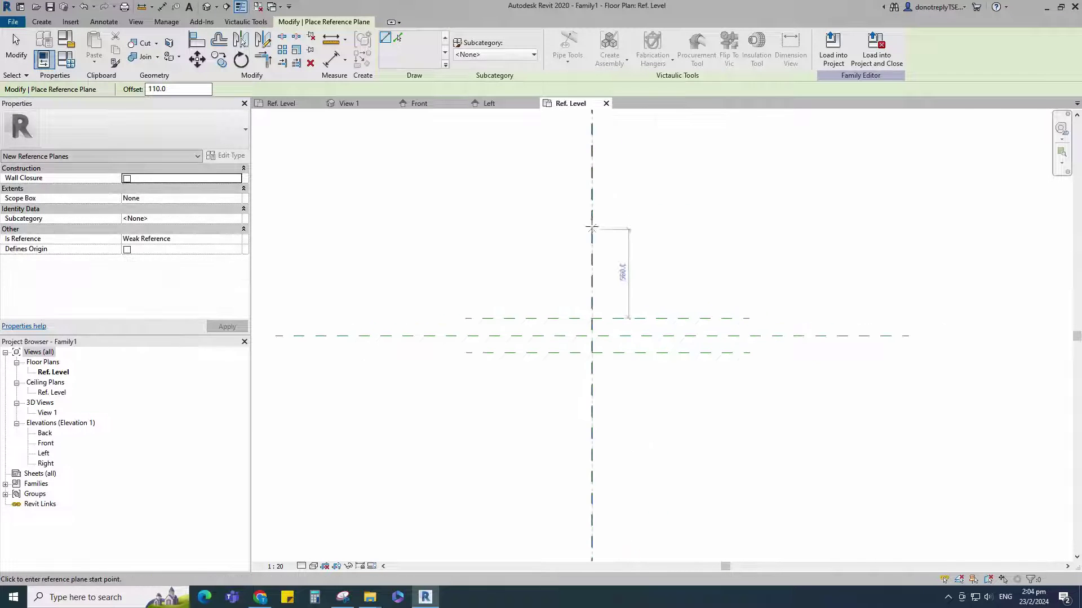
pyautogui.click(592, 219)
pyautogui.click(591, 431)
pyautogui.click(591, 431)
pyautogui.click(591, 221)
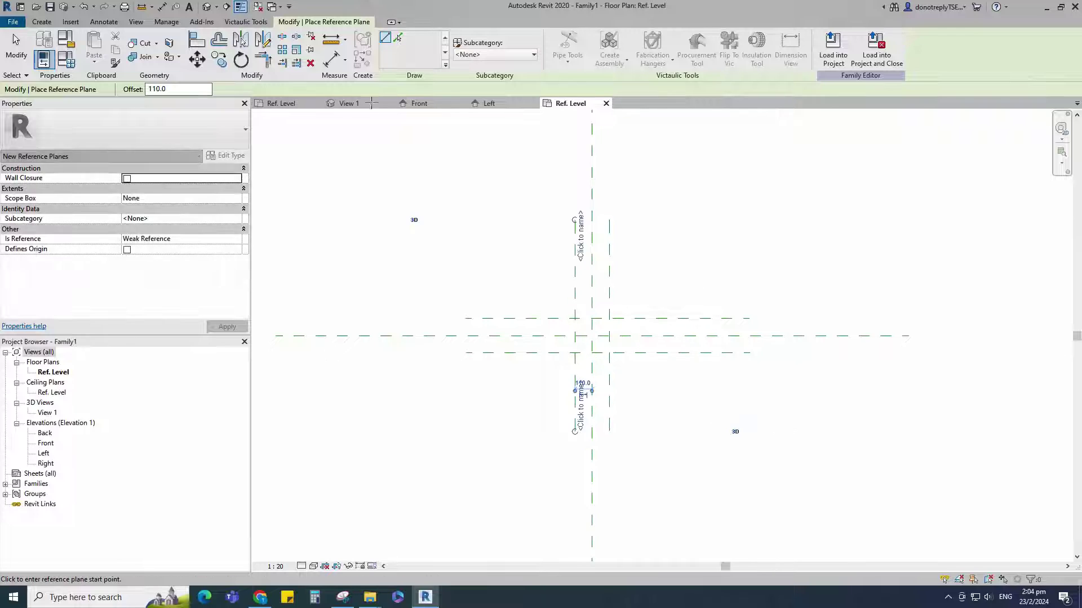
# Place an aligned dimension across the three vertical reference planes and make its segments equal.
pyautogui.press('d')
pyautogui.press('i')
pyautogui.click(644, 231)
pyautogui.click(591, 191)
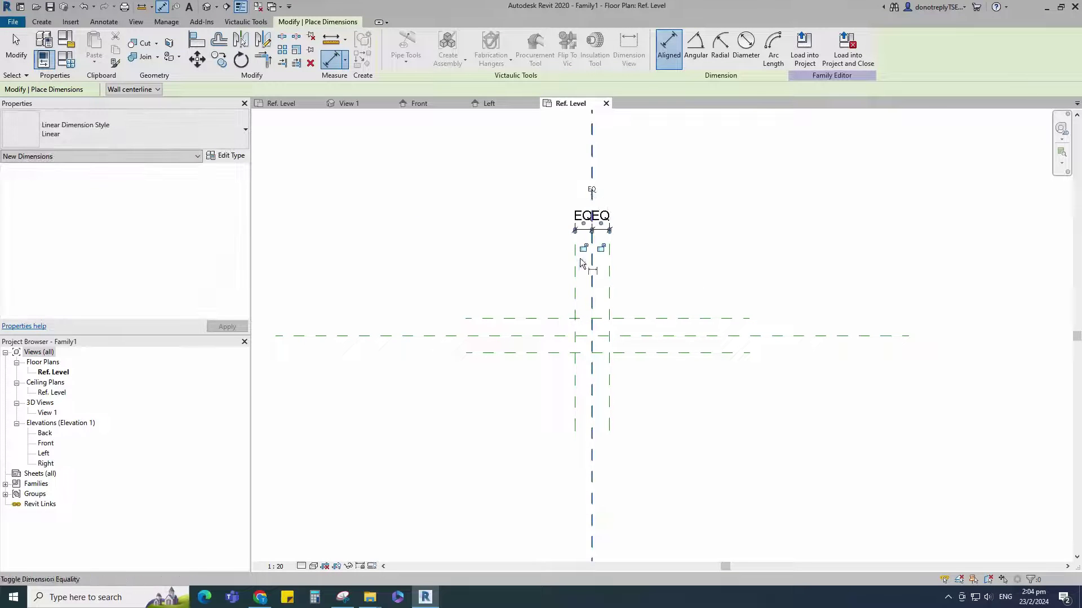
# Place an aligned dimension across the three horizontal reference planes and make its segments equal.
pyautogui.click(705, 319)
pyautogui.click(707, 336)
pyautogui.click(706, 353)
pyautogui.scroll(1, 699, 346)
pyautogui.click(726, 347)
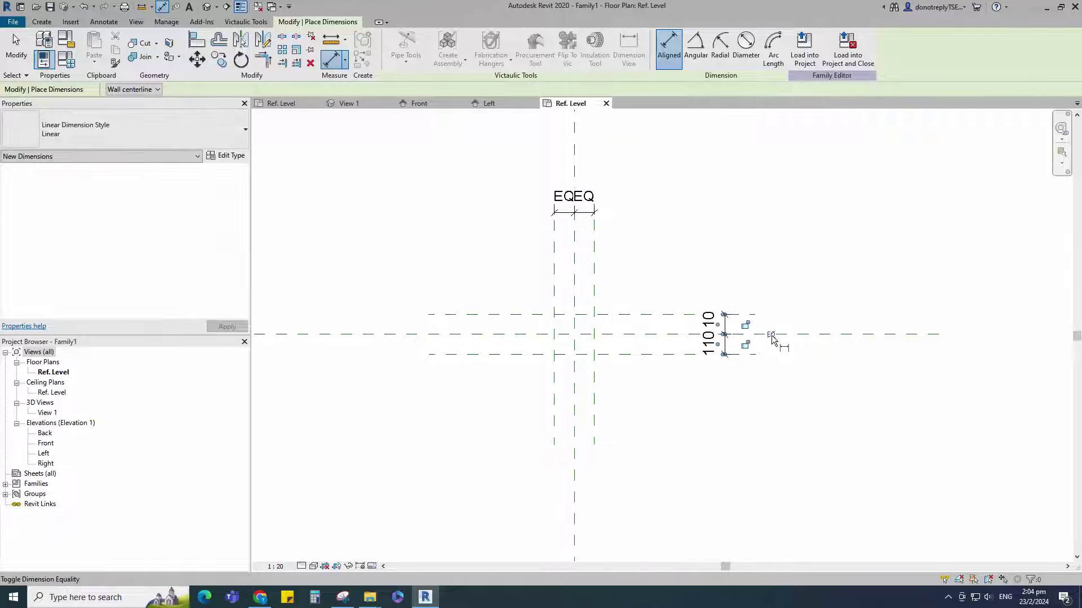
pyautogui.click(771, 335)
# Add overall dimensions between the two outer horizontal planes and between the two outer vertical planes.
pyautogui.click(678, 314)
pyautogui.click(681, 355)
pyautogui.click(787, 360)
pyautogui.click(554, 250)
pyautogui.click(594, 250)
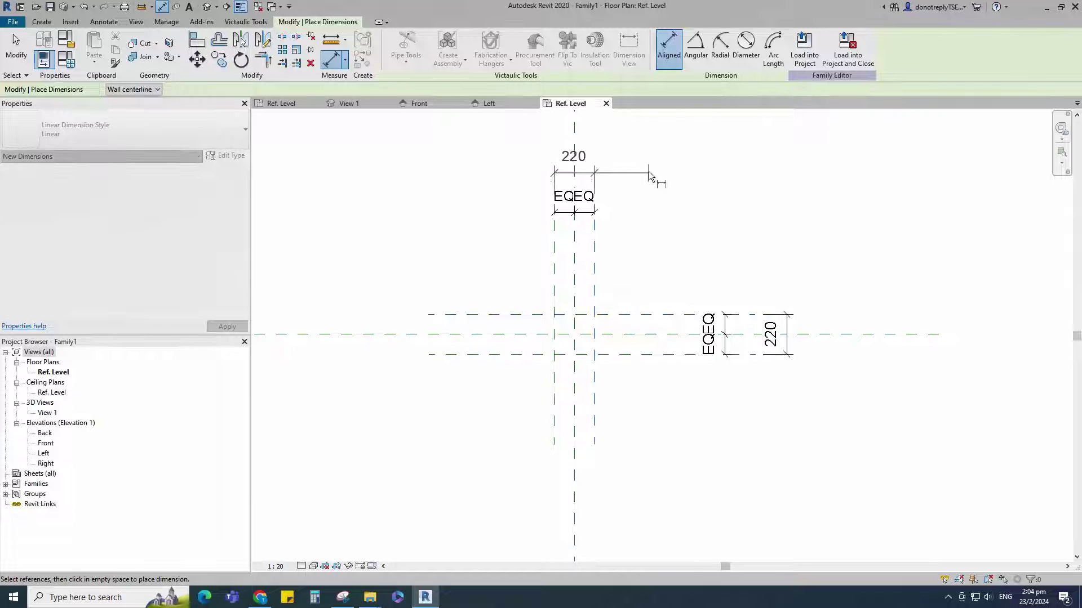
pyautogui.click(647, 171)
pyautogui.press('Escape')
pyautogui.press('Escape')
# Label both overall dimensions with a new instance family parameter named A1.
pyautogui.click(592, 172)
pyautogui.keyDown('ctrl'); pyautogui.click(788, 356); pyautogui.keyUp('ctrl')
pyautogui.click(499, 47)
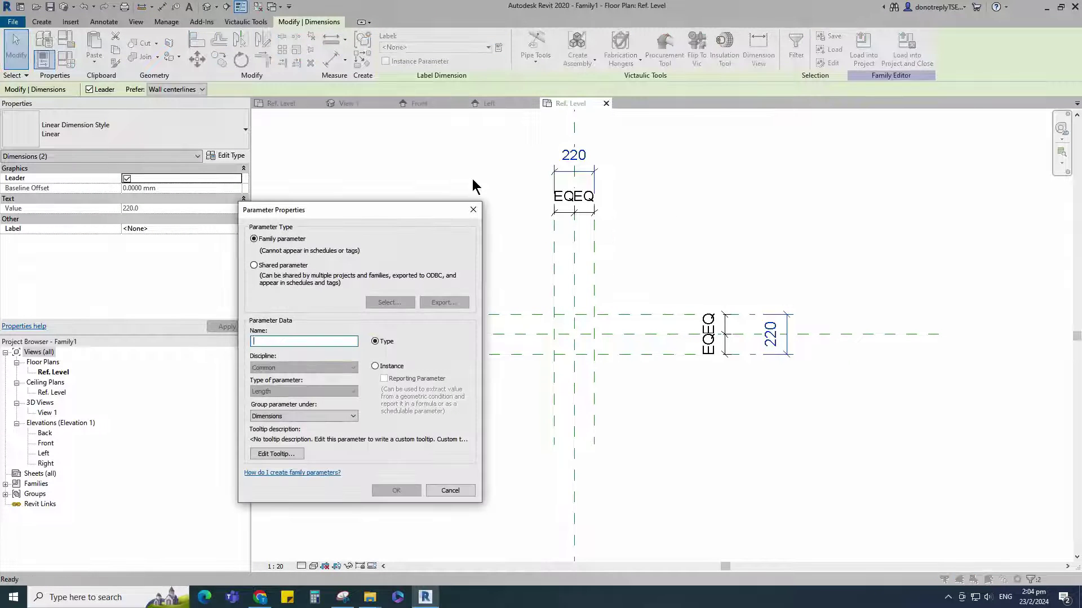
pyautogui.write('A1')
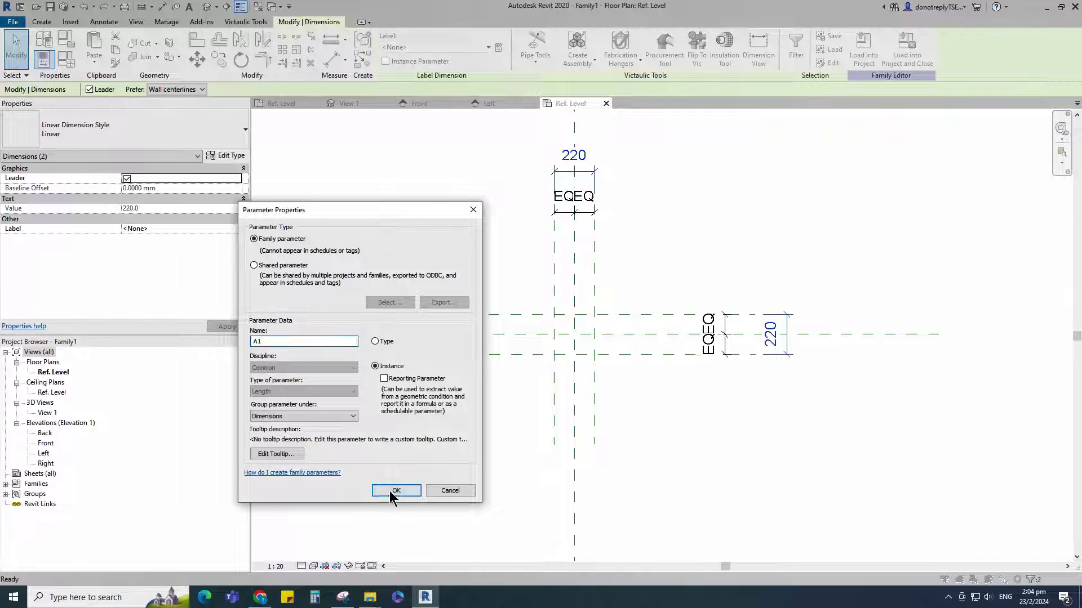
pyautogui.click(395, 491)
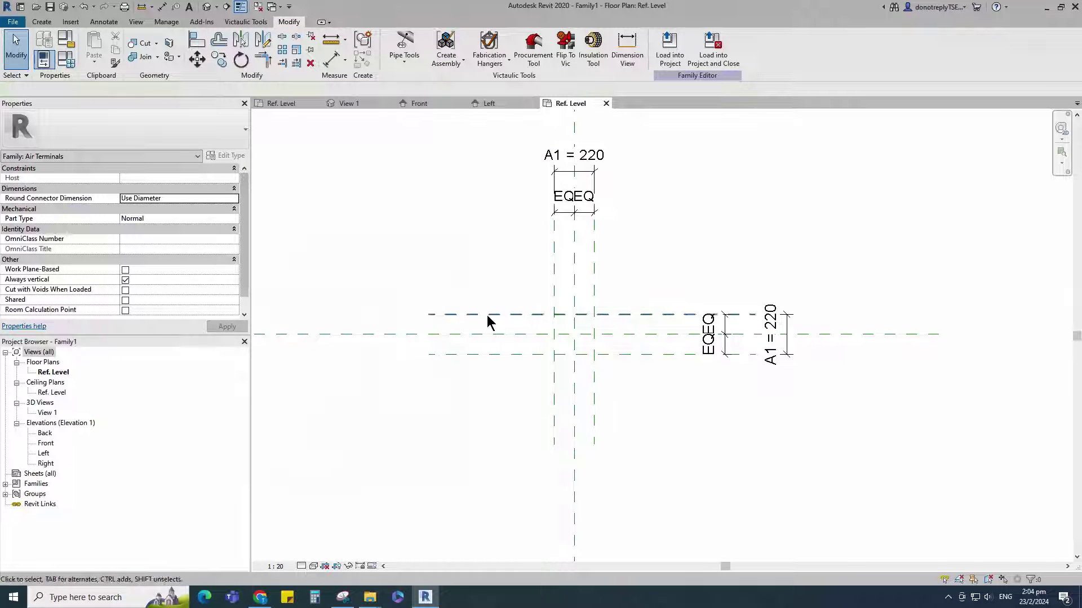
# Add reference planes 10 mm outside the upper and lower horizontal A1 planes by picking those planes.
pyautogui.press('r')
pyautogui.press('p')
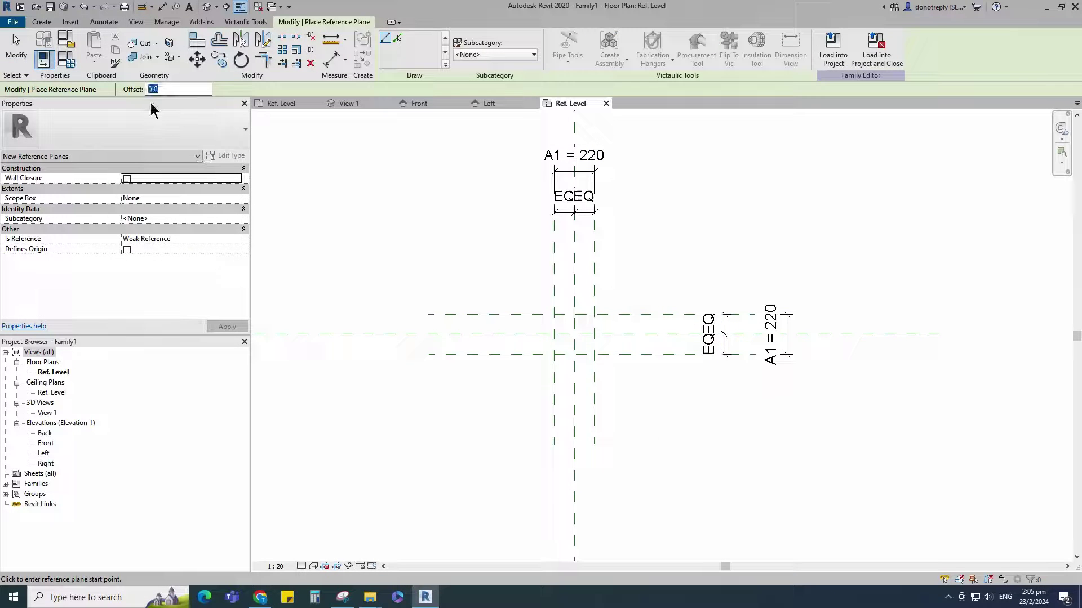
pyautogui.write('10')
pyautogui.click(398, 38)
pyautogui.scroll(2, 479, 314)
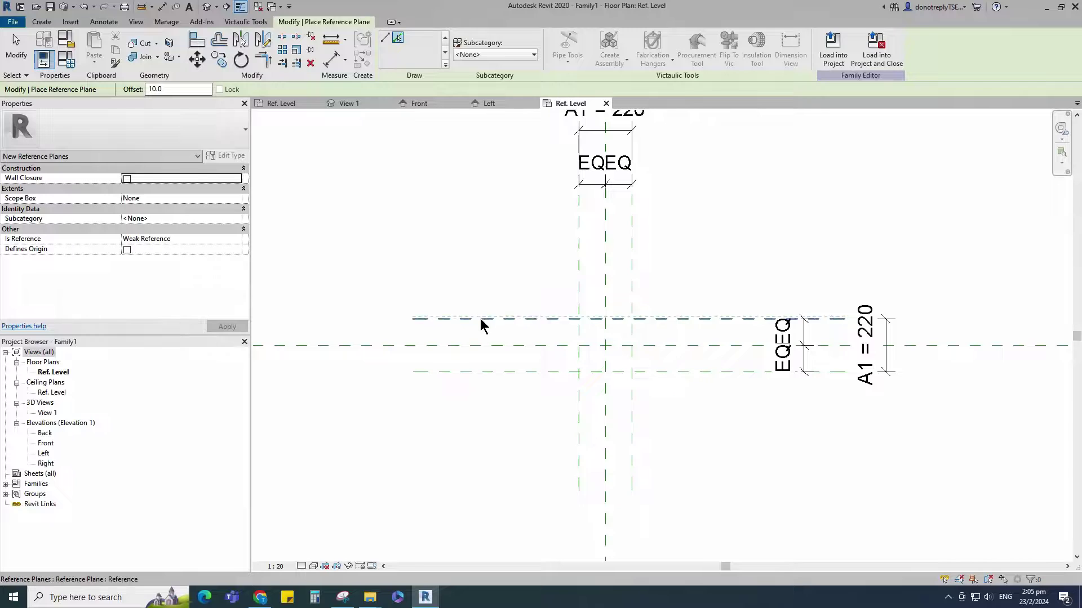
pyautogui.click(489, 376)
# Dimension the new outer horizontal planes to the center plane and make the segments equal.
pyautogui.press('d')
pyautogui.press('i')
pyautogui.scroll(2, 462, 327)
pyautogui.click(459, 314)
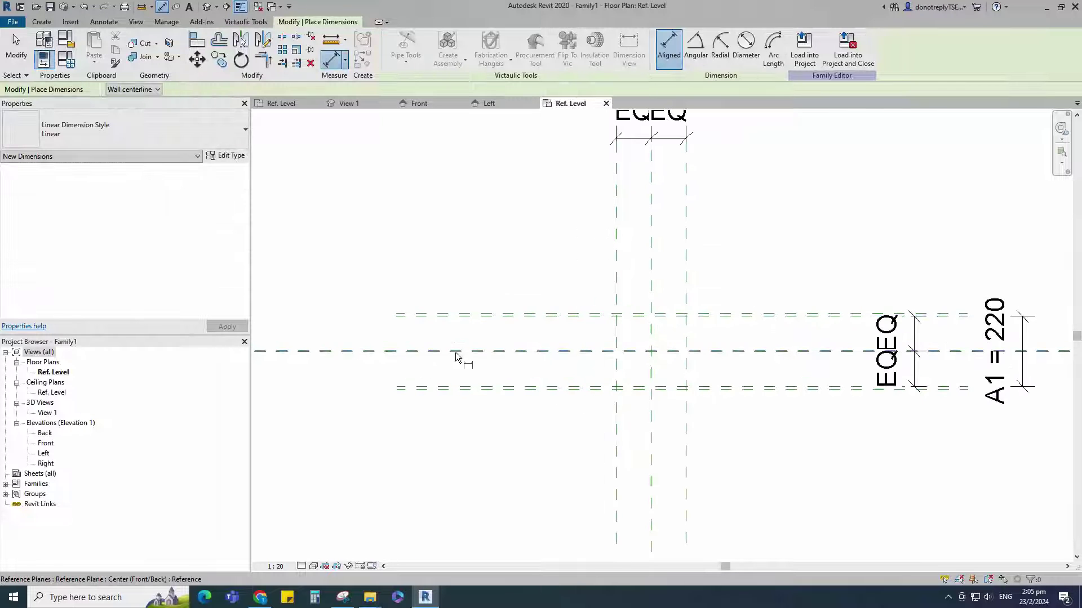
pyautogui.click(456, 352)
pyautogui.click(467, 388)
pyautogui.scroll(-1, 495, 393)
pyautogui.scroll(2, 386, 392)
pyautogui.click(408, 388)
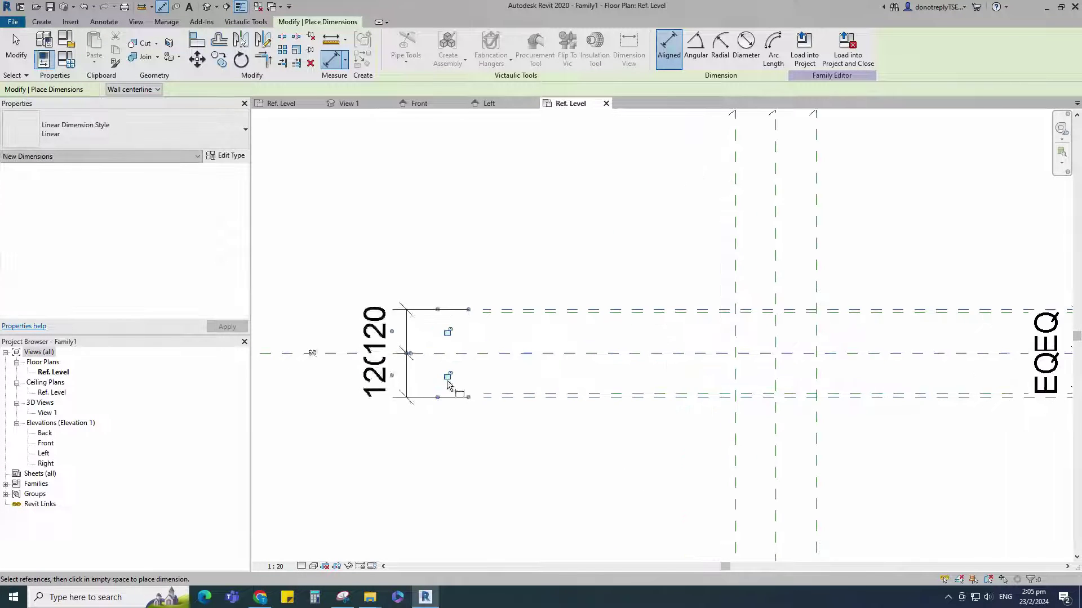
pyautogui.scroll(-2, 473, 373)
pyautogui.click(373, 358)
# Add an overall dimension between the two outermost horizontal reference planes.
pyautogui.click(526, 326)
pyautogui.click(535, 391)
pyautogui.click(370, 393)
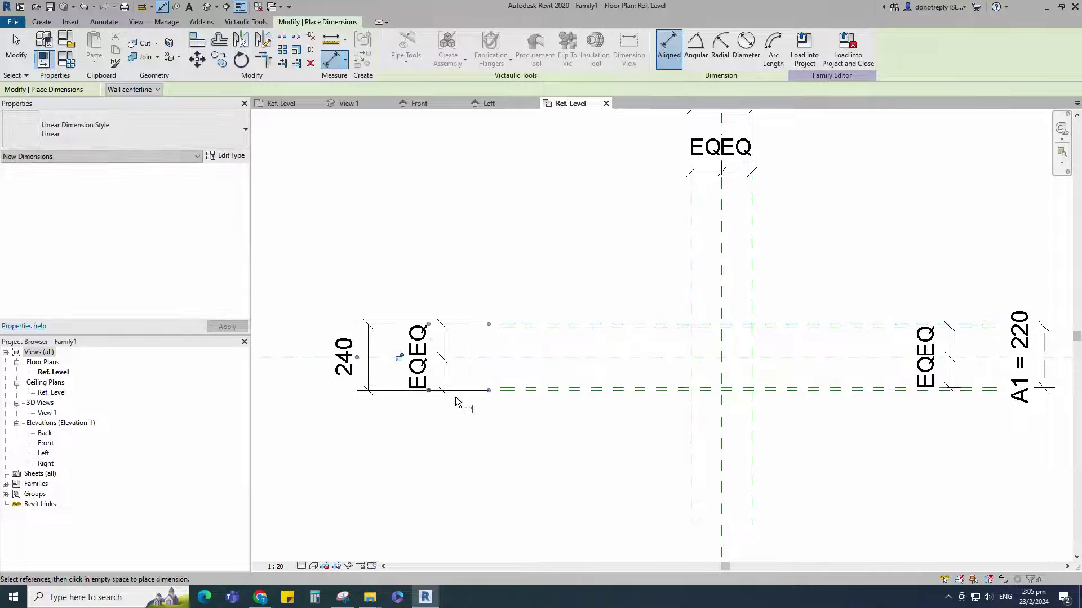
pyautogui.scroll(-1, 448, 398)
pyautogui.press('Escape')
pyautogui.press('Escape')
# Label the outermost planes' overall dimension with a new instance family parameter named A2.
pyautogui.click(388, 396)
pyautogui.scroll(-1, 394, 372)
pyautogui.click(499, 47)
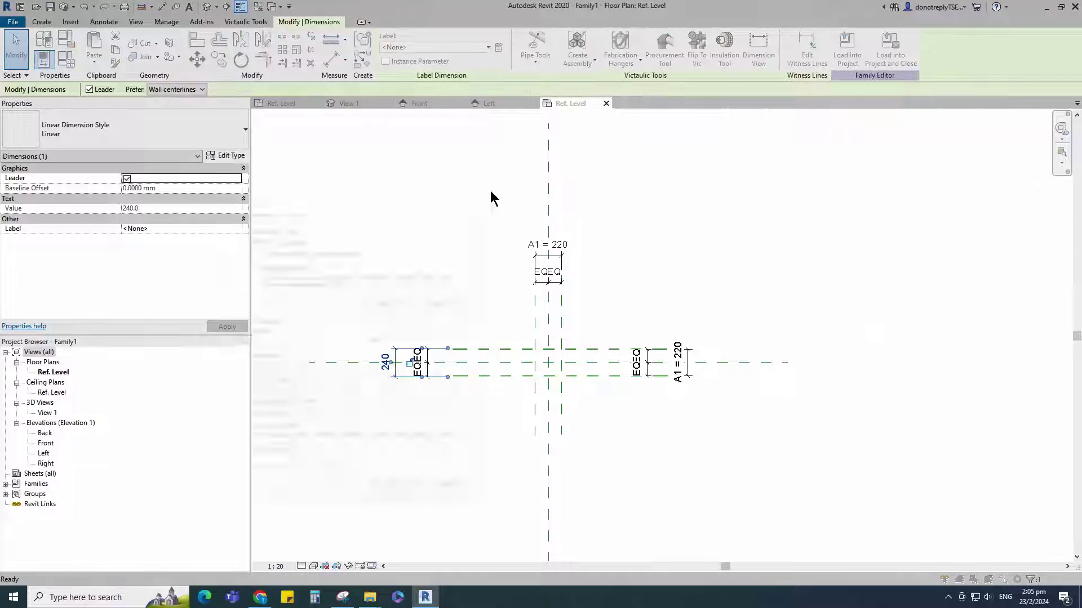
pyautogui.click(375, 366)
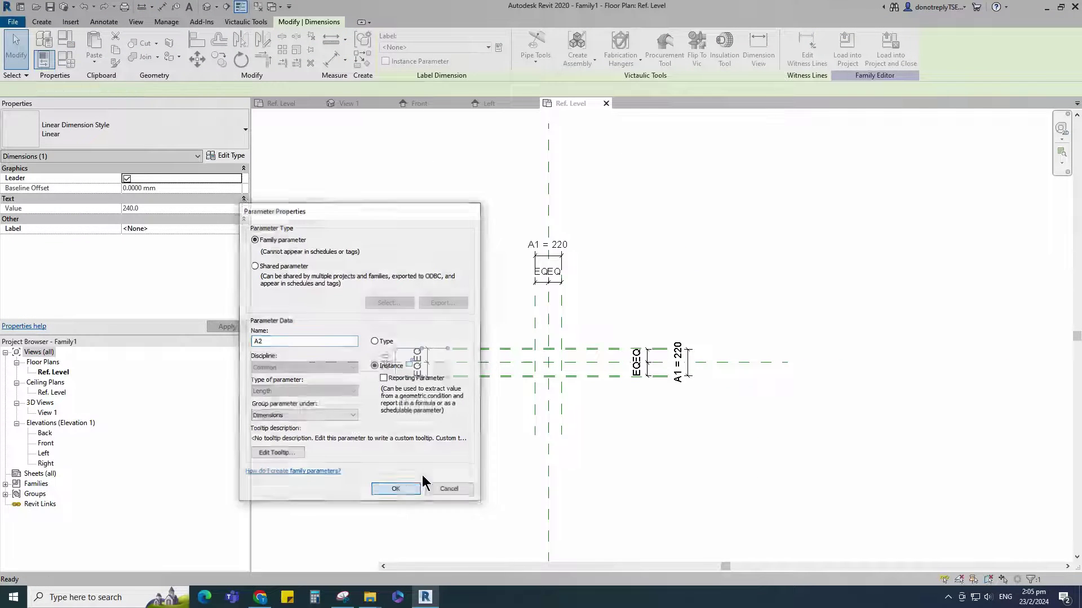
pyautogui.click(396, 490)
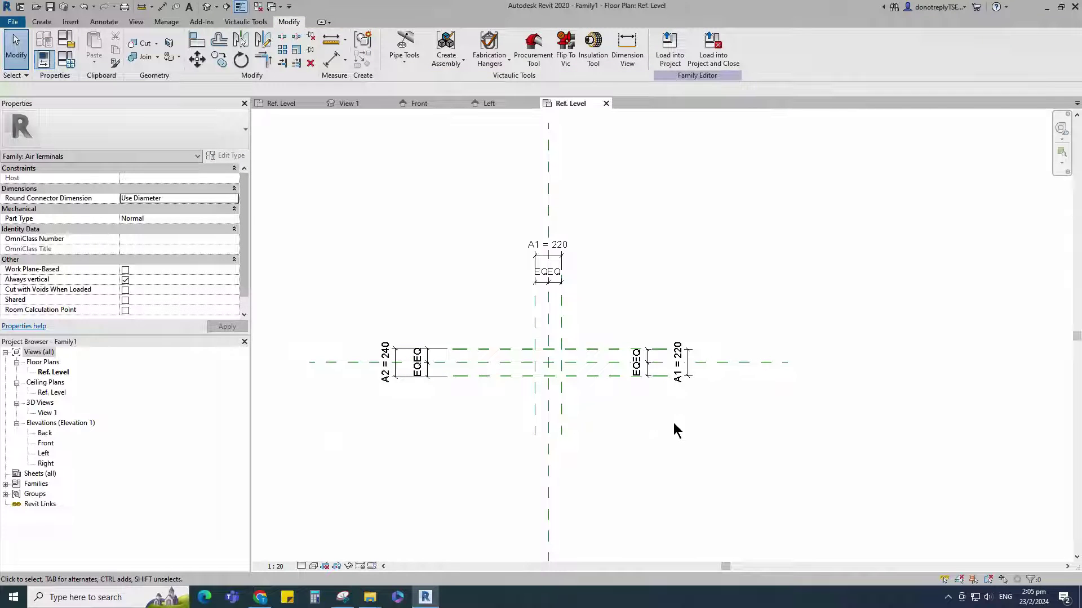
# Set the formula of parameter A2 to A1 + 25 mm in the family types.
pyautogui.click(66, 58)
pyautogui.click(310, 232)
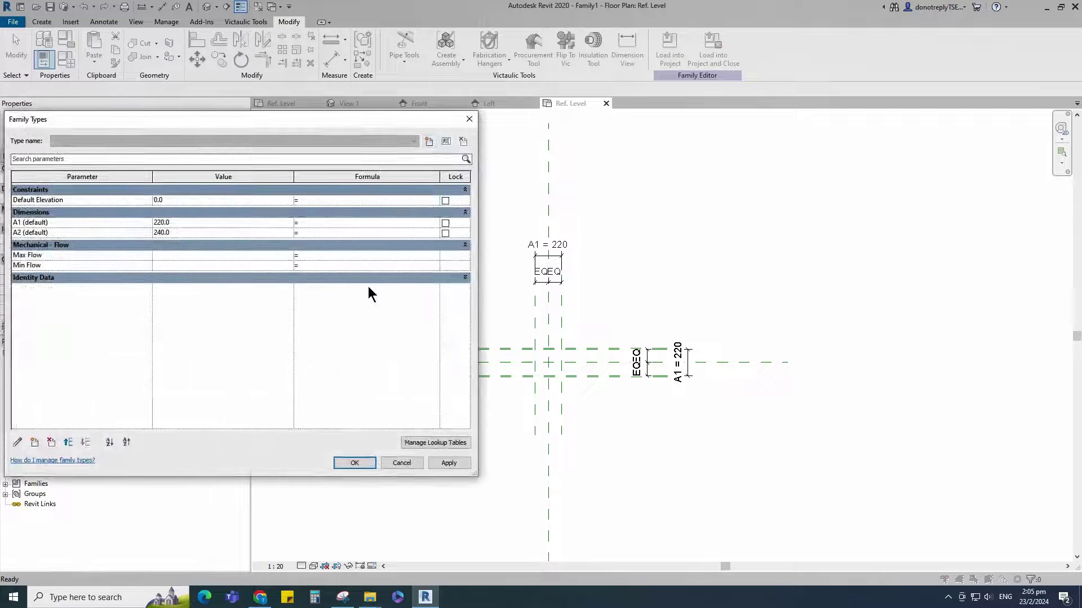
pyautogui.write('A1 + 25')
pyautogui.click(445, 463)
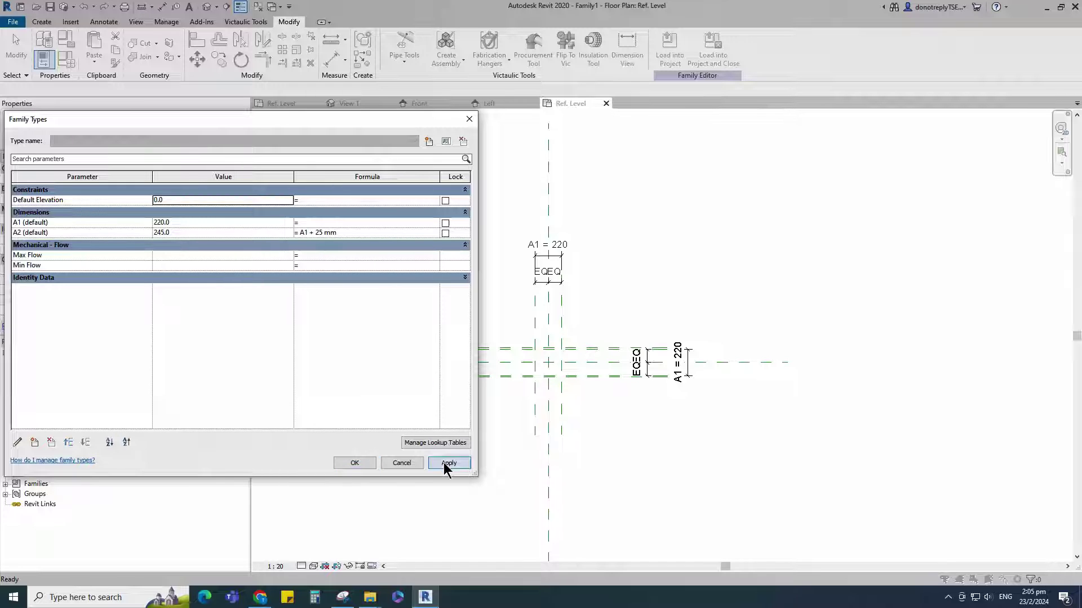
pyautogui.click(354, 465)
# Draw four reference planes offset 2 mm inside the vertical and horizontal A1 planes.
pyautogui.scroll(2, 578, 394)
pyautogui.press('r')
pyautogui.press('p')
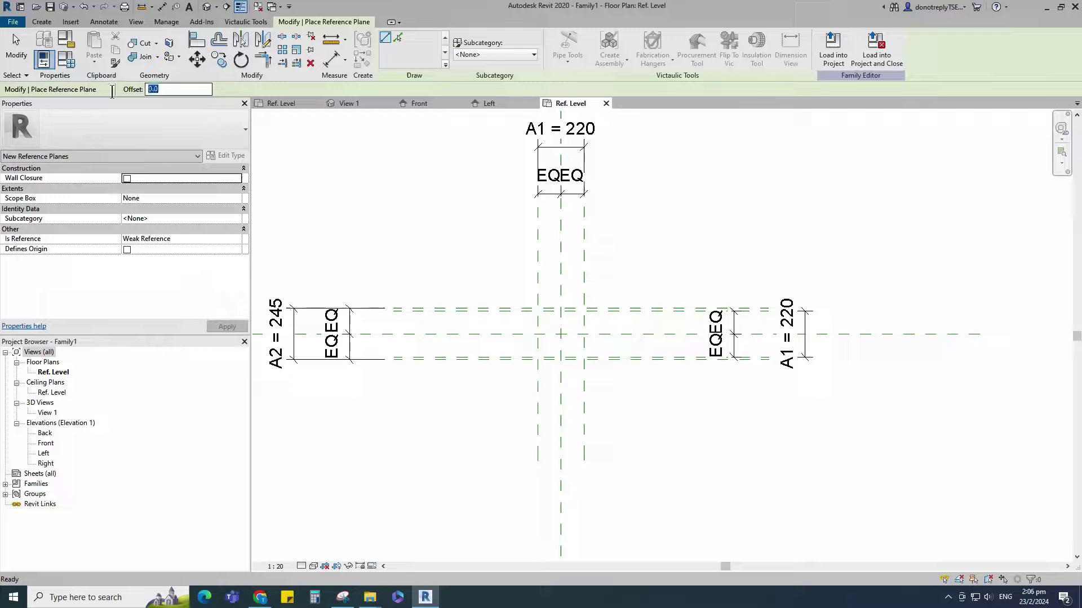
pyautogui.scroll(3, 529, 373)
pyautogui.click(537, 391)
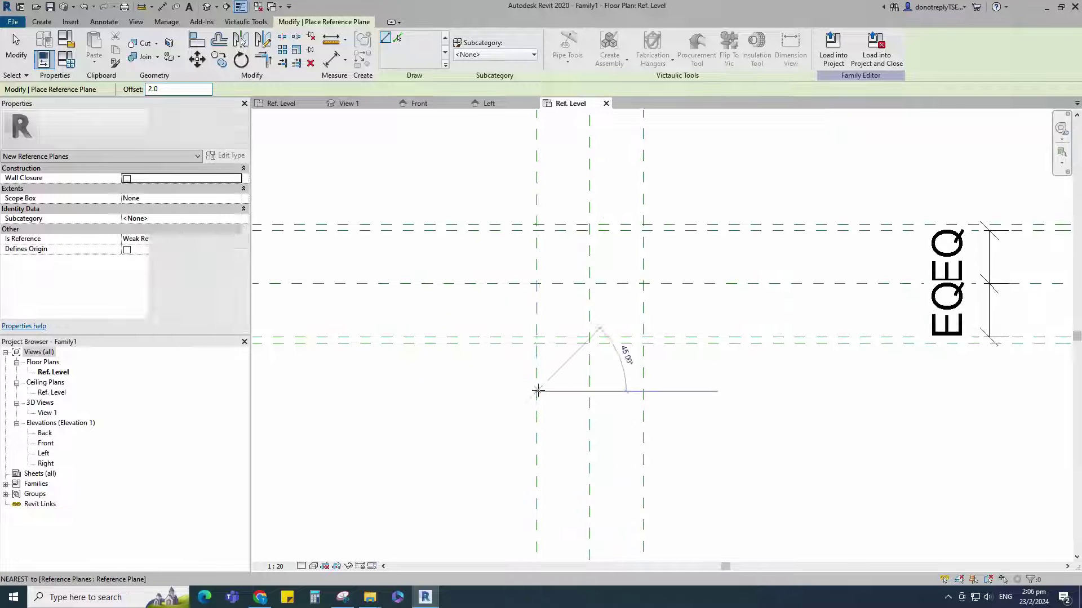
pyautogui.scroll(1, 540, 192)
pyautogui.scroll(2, 536, 212)
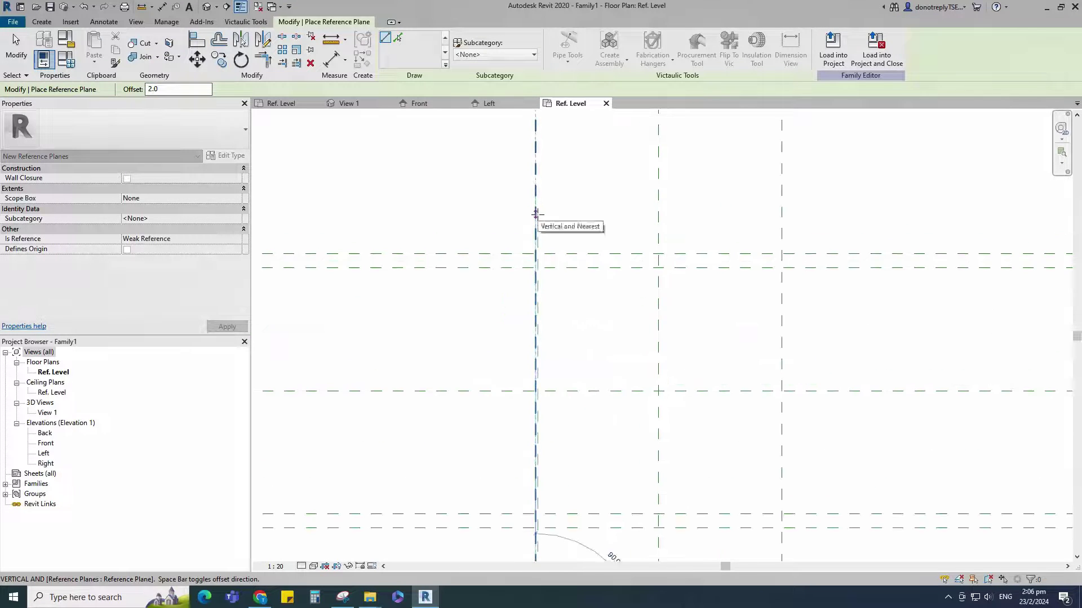
pyautogui.click(536, 214)
pyautogui.scroll(-2, 552, 254)
pyautogui.click(678, 231)
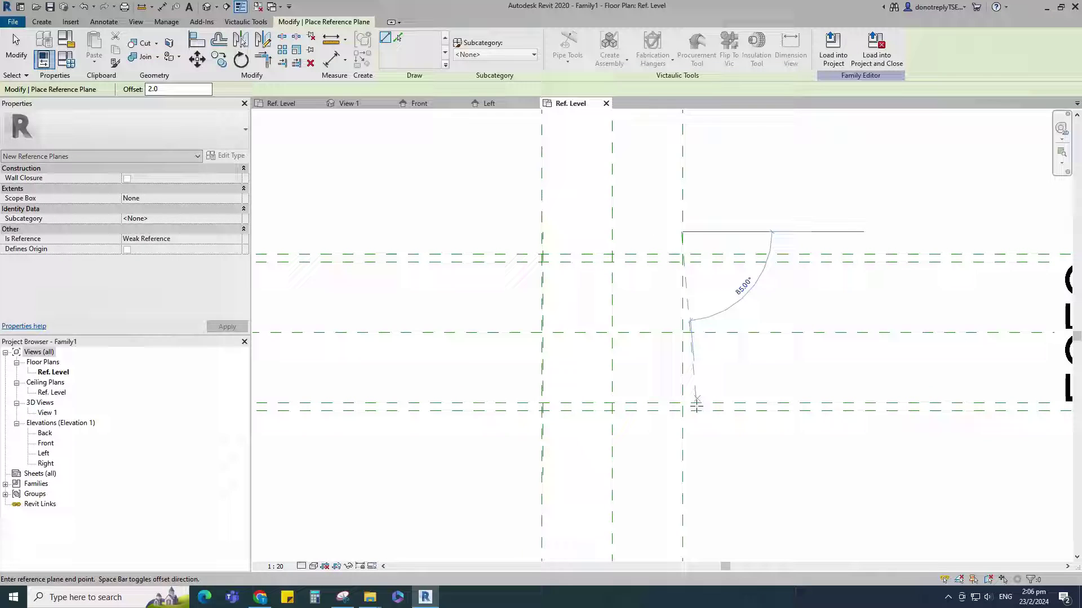
pyautogui.click(679, 465)
pyautogui.click(514, 404)
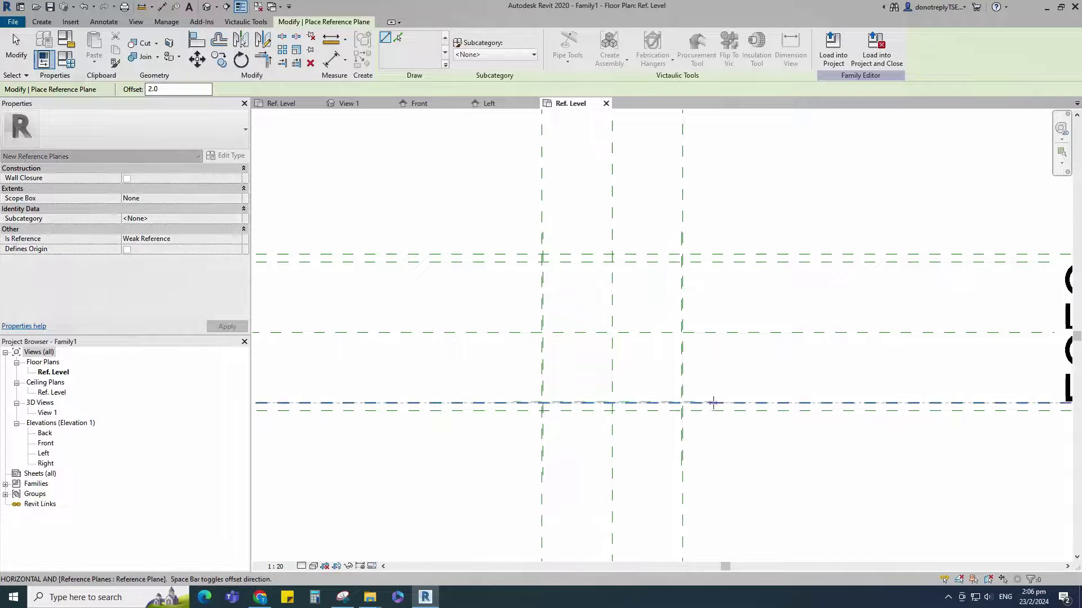
pyautogui.click(713, 403)
# Dimension the gap between the left vertical A1 plane and its inner offset plane.
pyautogui.press('d')
pyautogui.press('i')
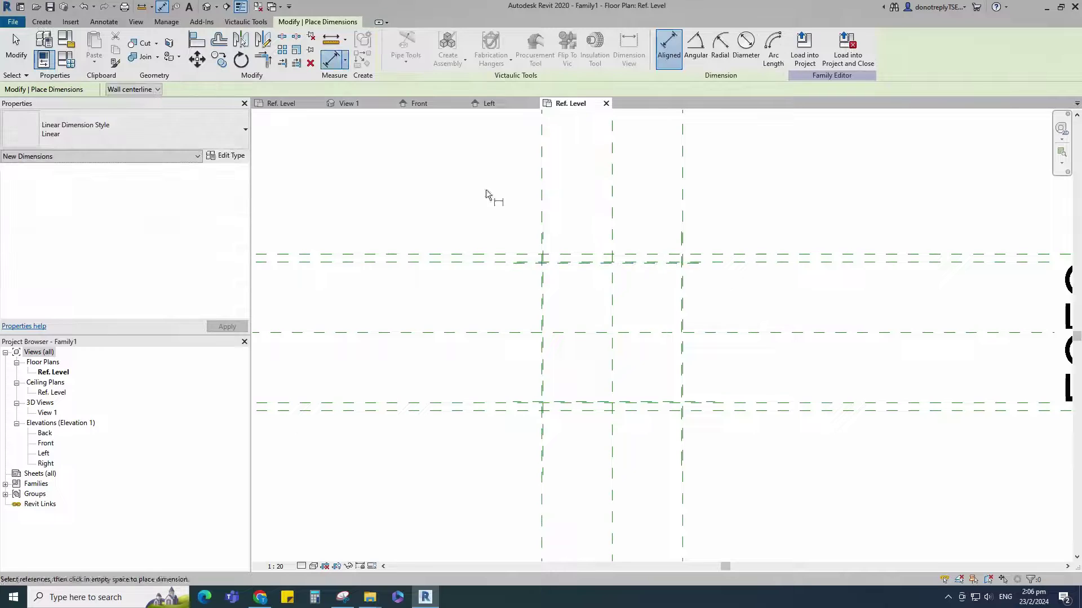
pyautogui.scroll(5, 529, 237)
pyautogui.click(533, 237)
pyautogui.click(537, 239)
pyautogui.scroll(-4, 554, 297)
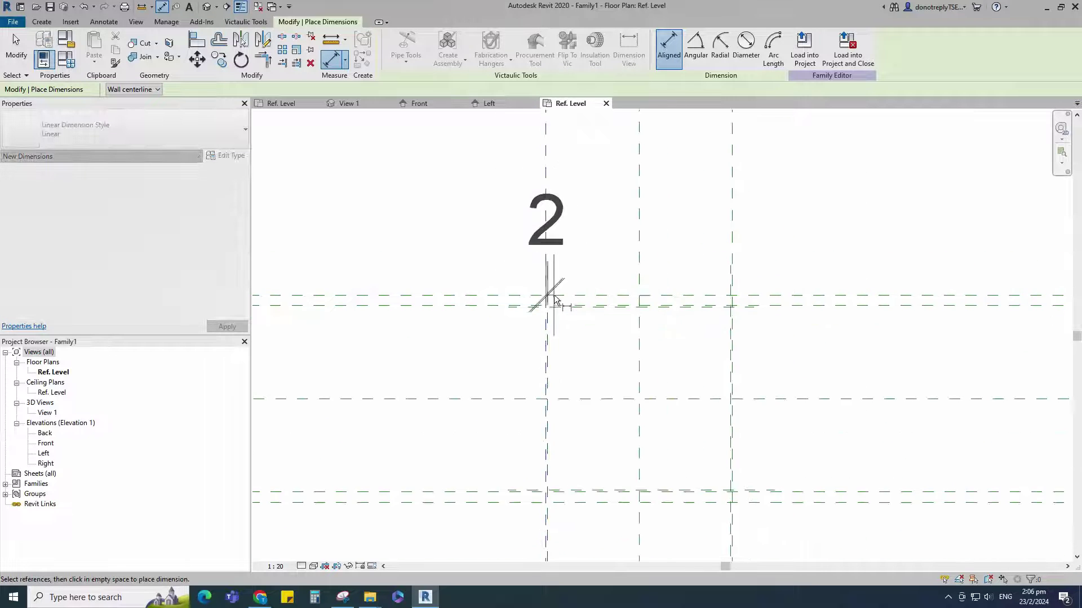
pyautogui.scroll(-2, 554, 299)
pyautogui.scroll(1, 510, 197)
pyautogui.click(507, 193)
# Dimension the gap between the right vertical A1 plane and its inner offset plane.
pyautogui.scroll(4, 714, 314)
pyautogui.click(726, 304)
pyautogui.click(730, 297)
pyautogui.scroll(-3, 705, 343)
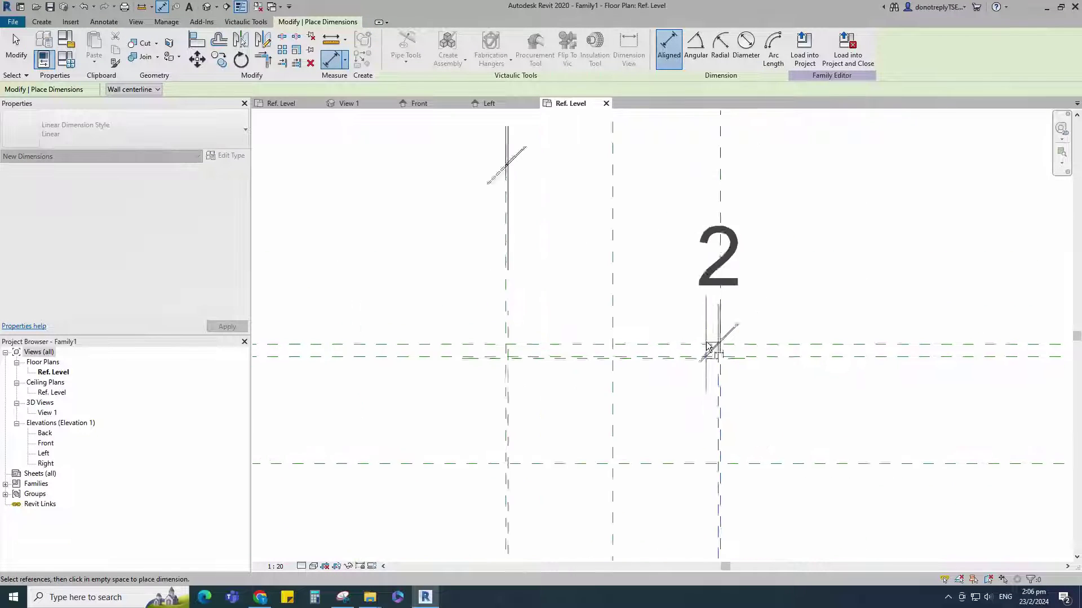
pyautogui.scroll(-1, 706, 341)
pyautogui.click(680, 211)
# Dimension the gap between the upper horizontal A1 plane and its inner offset plane.
pyautogui.scroll(-2, 672, 219)
pyautogui.scroll(4, 580, 291)
pyautogui.click(598, 286)
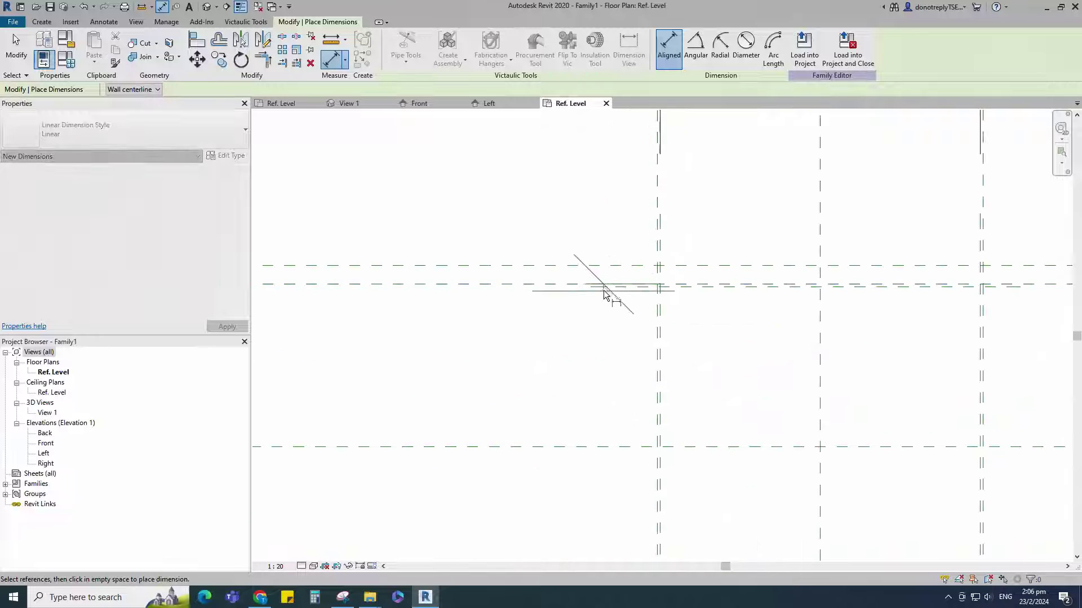
pyautogui.scroll(-3, 604, 294)
pyautogui.click(555, 290)
# Dimension the gap between the lower horizontal A1 plane and its inner offset plane, and lock it.
pyautogui.scroll(-1, 568, 319)
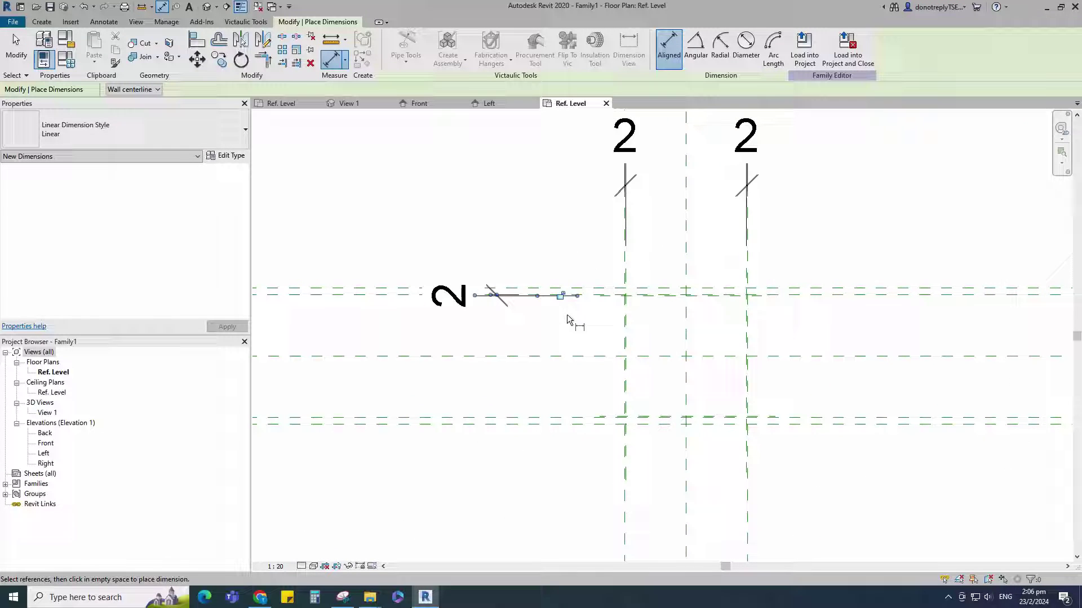
pyautogui.scroll(3, 604, 413)
pyautogui.click(599, 422)
pyautogui.click(599, 426)
pyautogui.scroll(-3, 612, 398)
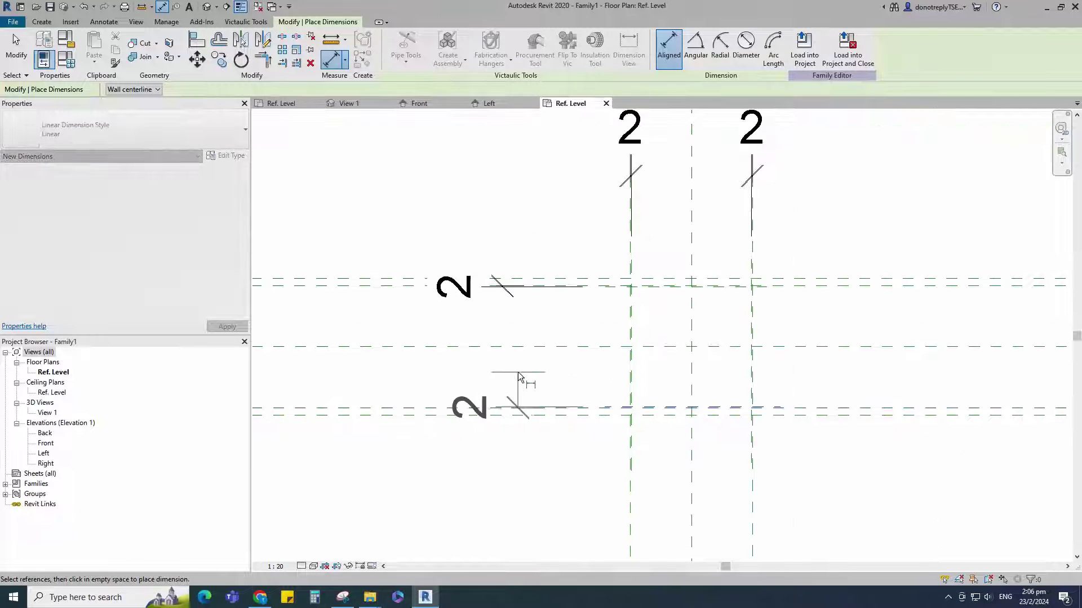
pyautogui.click(507, 375)
pyautogui.click(570, 409)
pyautogui.scroll(-2, 568, 412)
pyautogui.press('Escape')
pyautogui.press('Escape')
# Lock the 2 mm dimensions between the vertical A1 planes and their inner offset planes.
pyautogui.click(610, 282)
pyautogui.click(690, 284)
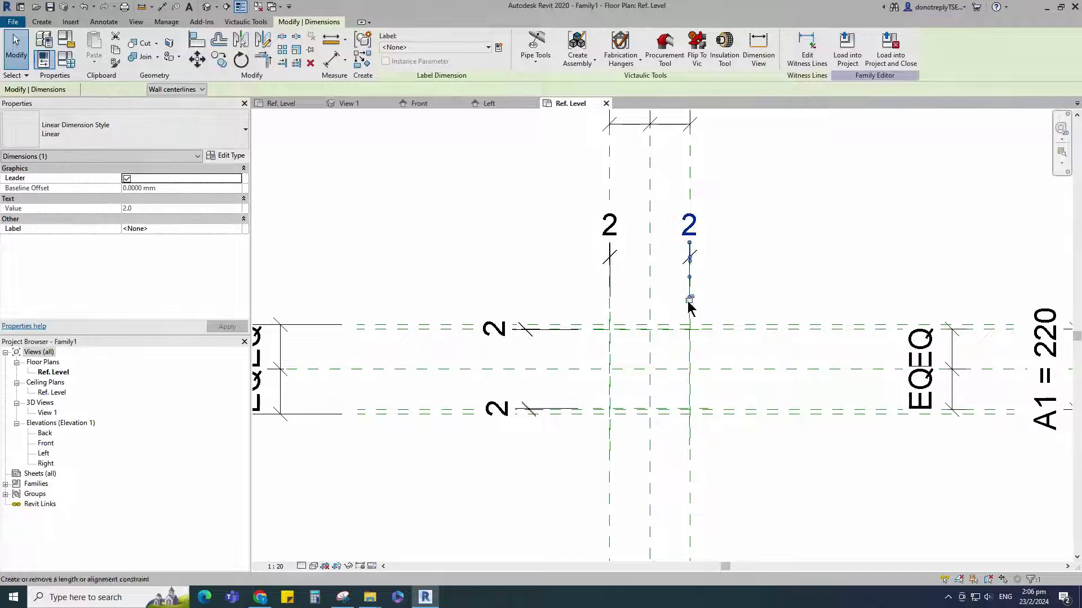
pyautogui.click(689, 308)
pyautogui.press('Escape')
pyautogui.scroll(-1, 438, 315)
pyautogui.scroll(-1, 438, 319)
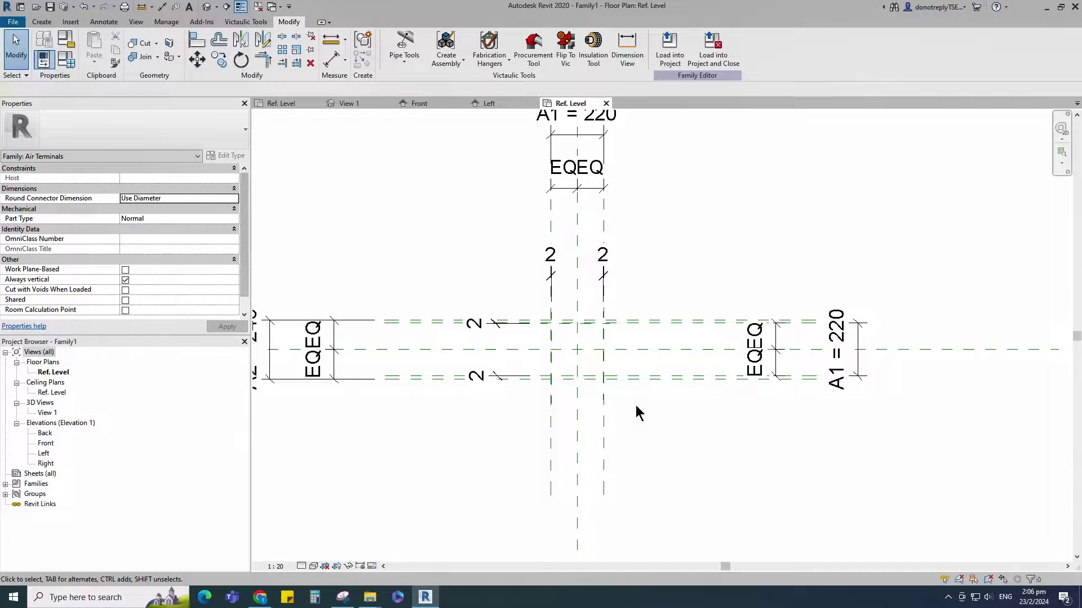
# Draw a horizontal reference plane 240 mm above Ref. Level in the Left elevation.
pyautogui.doubleClick(44, 454)
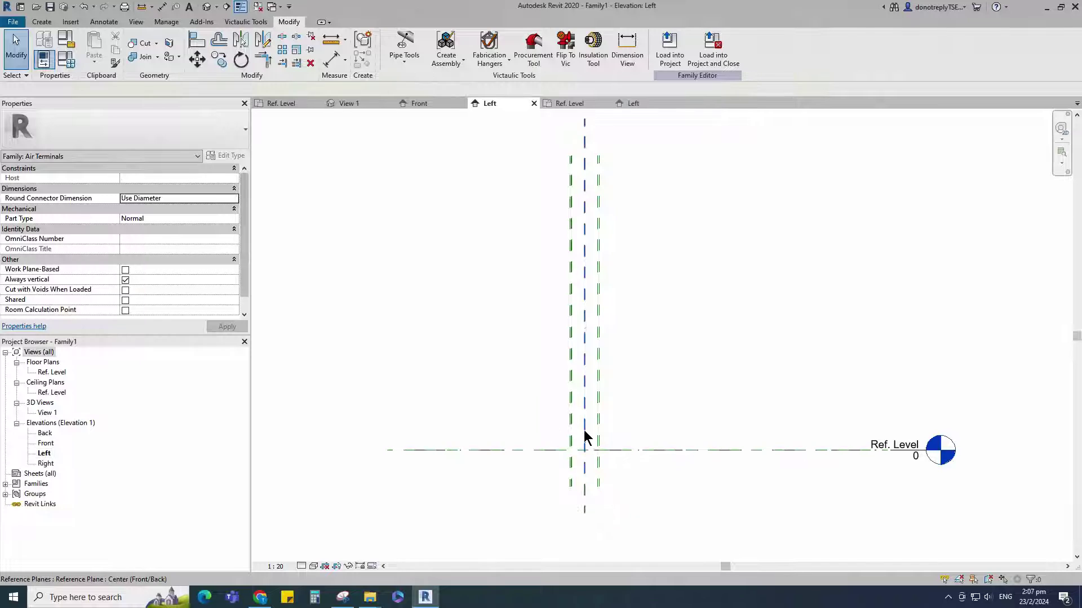
pyautogui.click(584, 437)
pyautogui.write('rp')
pyautogui.write('240')
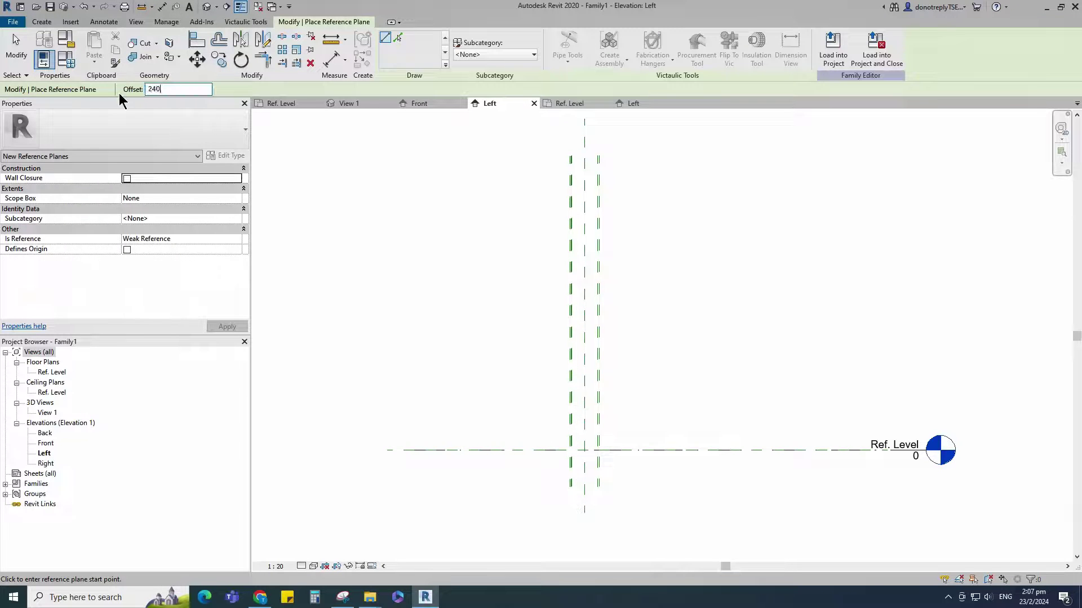
pyautogui.click(505, 450)
pyautogui.click(635, 450)
# Dimension the height from Ref. Level to the horizontal reference plane above it.
pyautogui.click(330, 58)
pyautogui.click(626, 450)
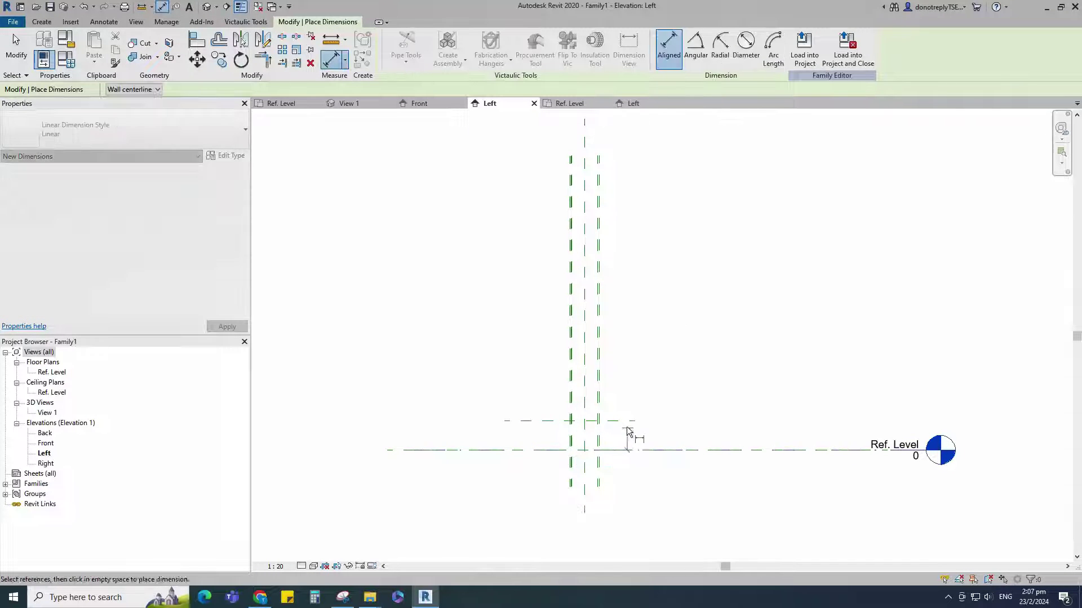
pyautogui.click(625, 423)
pyautogui.click(649, 419)
pyautogui.press('Escape')
pyautogui.press('Escape')
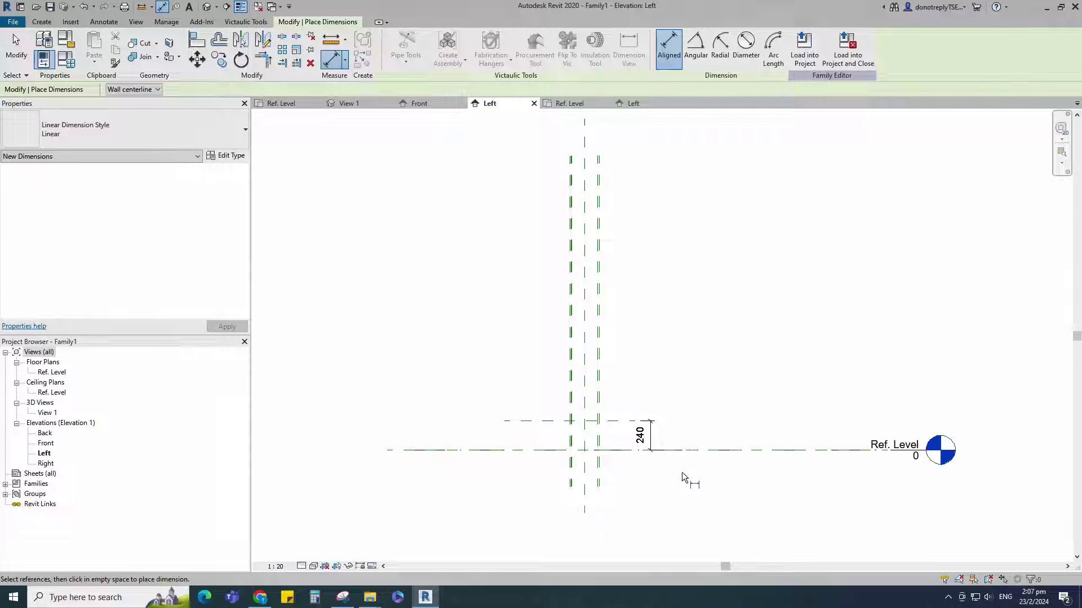
# Label the height dimension with a new instance family parameter named H.
pyautogui.click(648, 437)
pyautogui.click(498, 47)
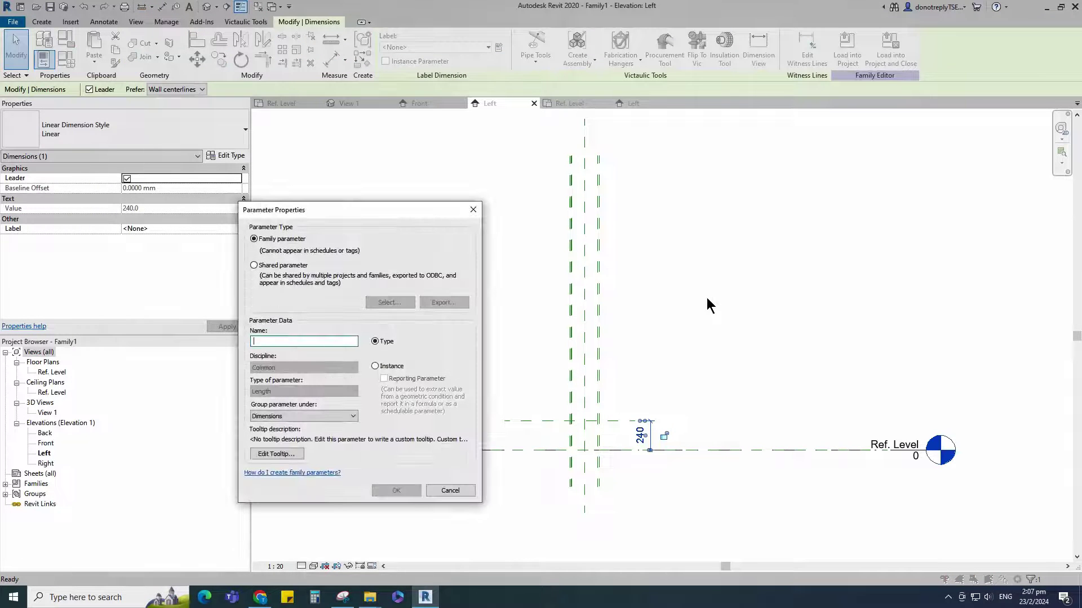
pyautogui.click(374, 366)
pyautogui.click(396, 491)
pyautogui.scroll(4, 648, 507)
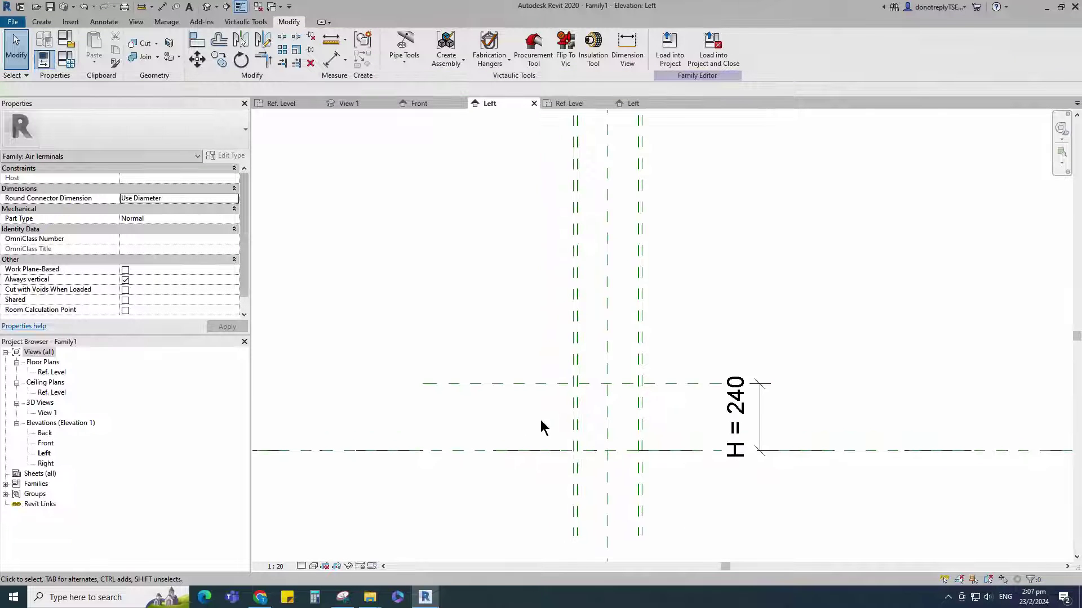
# Place a reference plane offset 2 mm below the upper H reference plane.
pyautogui.click(549, 386)
pyautogui.click(361, 61)
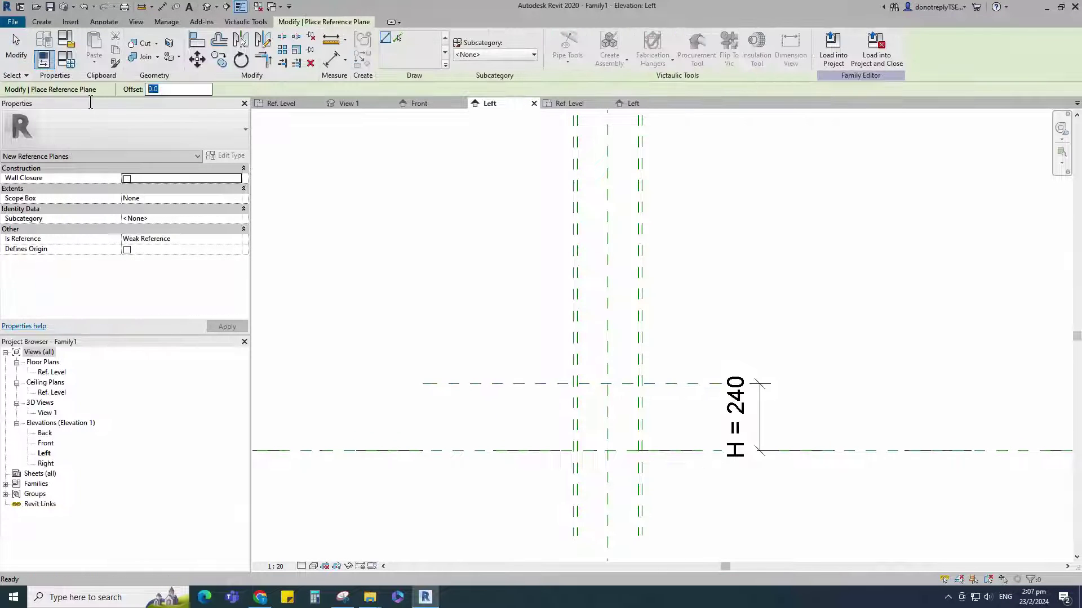
pyautogui.click(397, 38)
pyautogui.scroll(4, 526, 395)
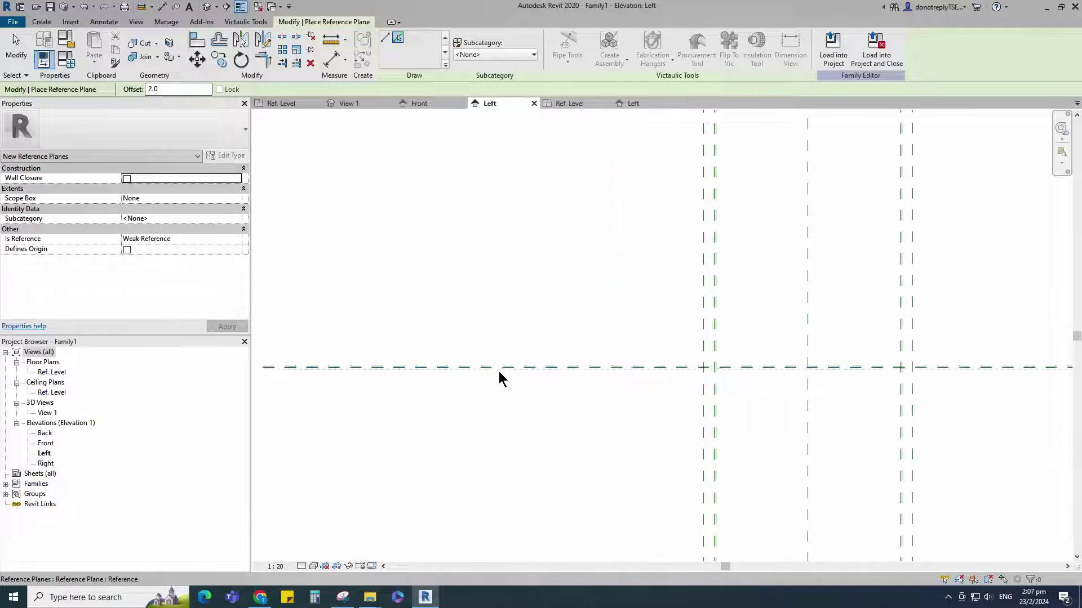
pyautogui.click(500, 372)
pyautogui.scroll(-2, 376, 369)
# Draw a horizontal reference plane offset 2 mm above Ref. Level.
pyautogui.click(295, 352)
pyautogui.click(297, 351)
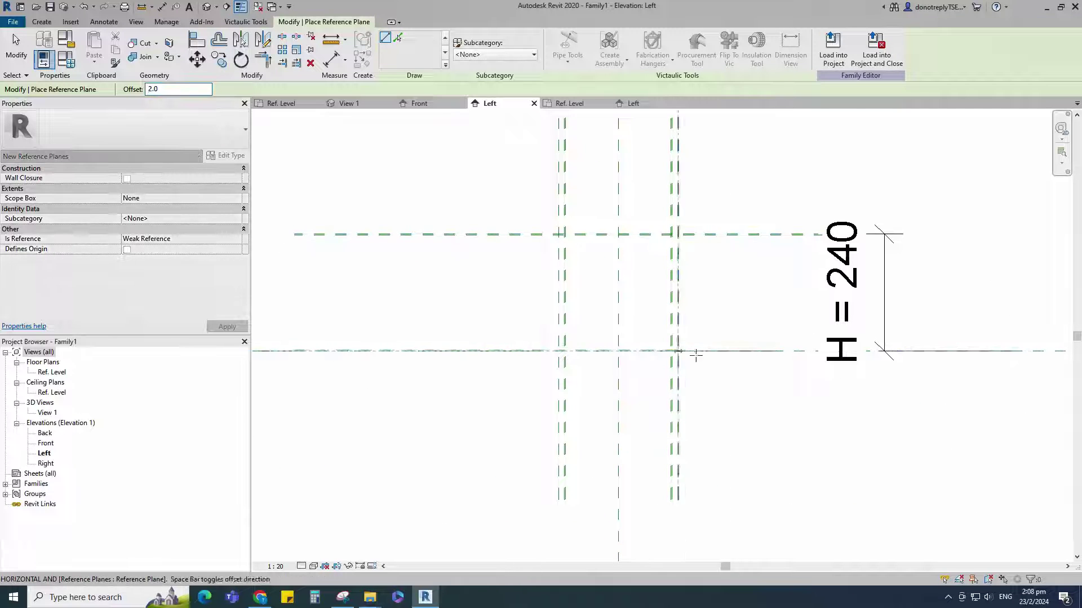
pyautogui.scroll(3, 753, 353)
pyautogui.scroll(-3, 753, 353)
pyautogui.click(745, 351)
pyautogui.press('Escape')
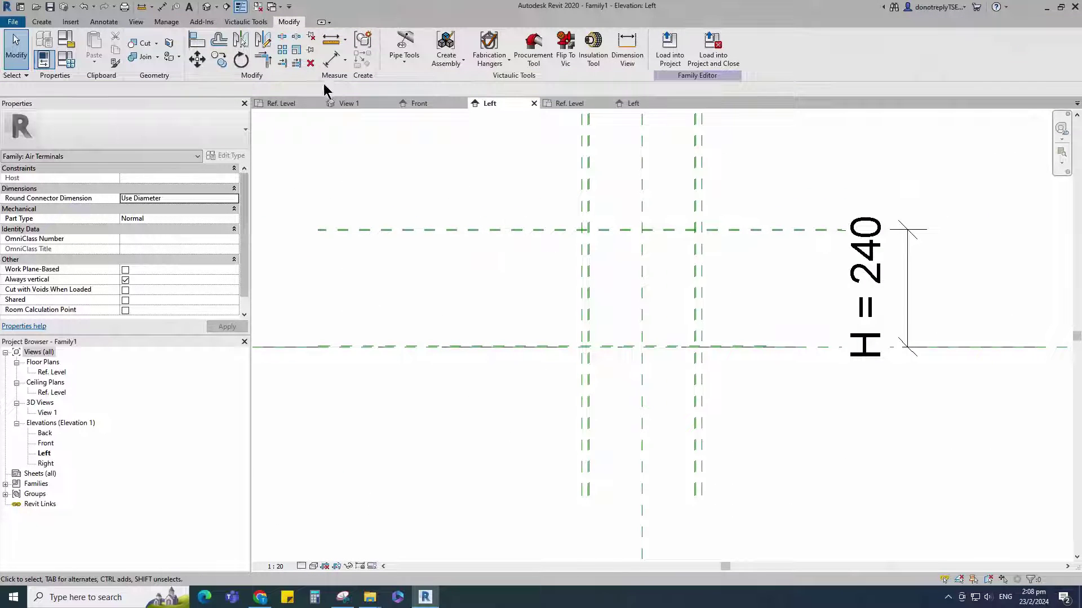
# Dimension the gap between the upper H plane and its offset plane.
pyautogui.click(332, 60)
pyautogui.scroll(5, 378, 228)
pyautogui.click(387, 236)
pyautogui.click(400, 239)
pyautogui.scroll(-3, 401, 238)
pyautogui.click(388, 276)
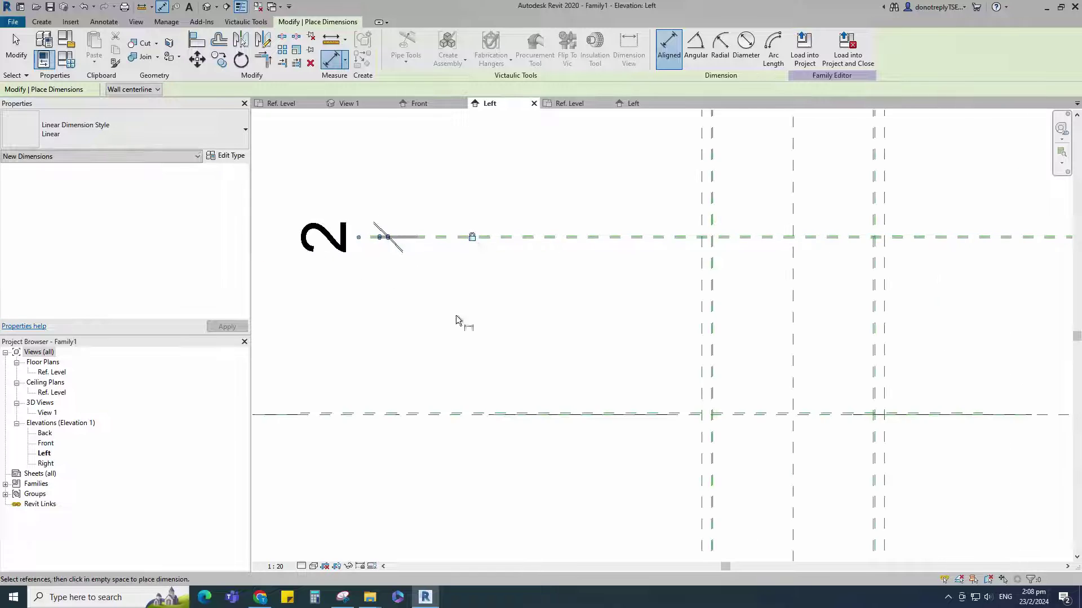
# Dimension the gap between Ref. Level and the offset plane just above it.
pyautogui.scroll(4, 411, 411)
pyautogui.click(412, 424)
pyautogui.click(408, 416)
pyautogui.scroll(-5, 409, 338)
pyautogui.click(409, 287)
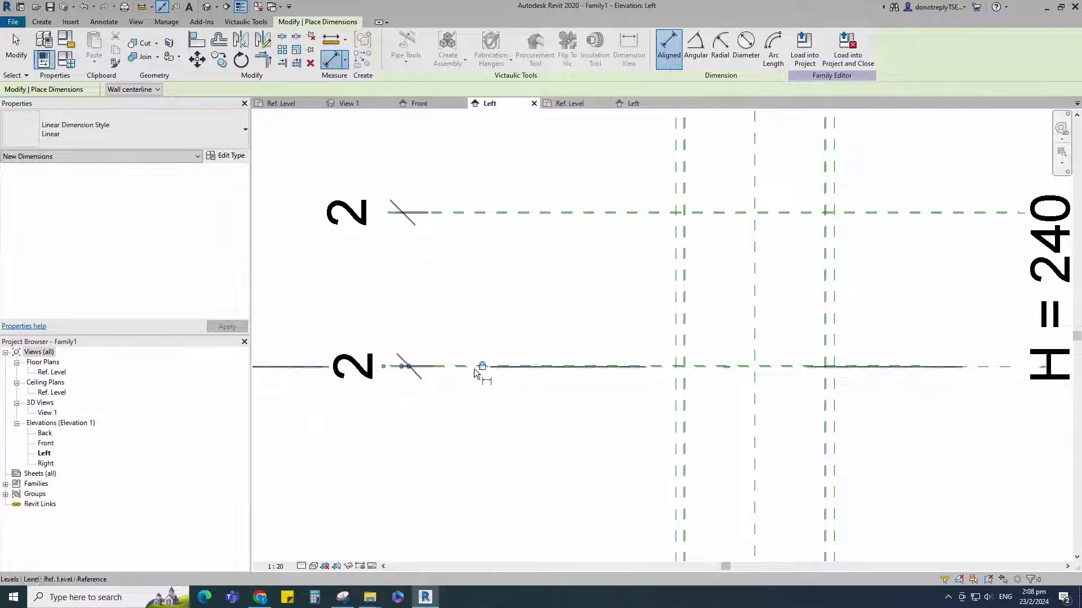
pyautogui.press('Escape')
# Start a sweep in the Ref. Level floor plan and sketch a 220 mm square path locked to the A1 reference planes.
pyautogui.doubleClick(51, 372)
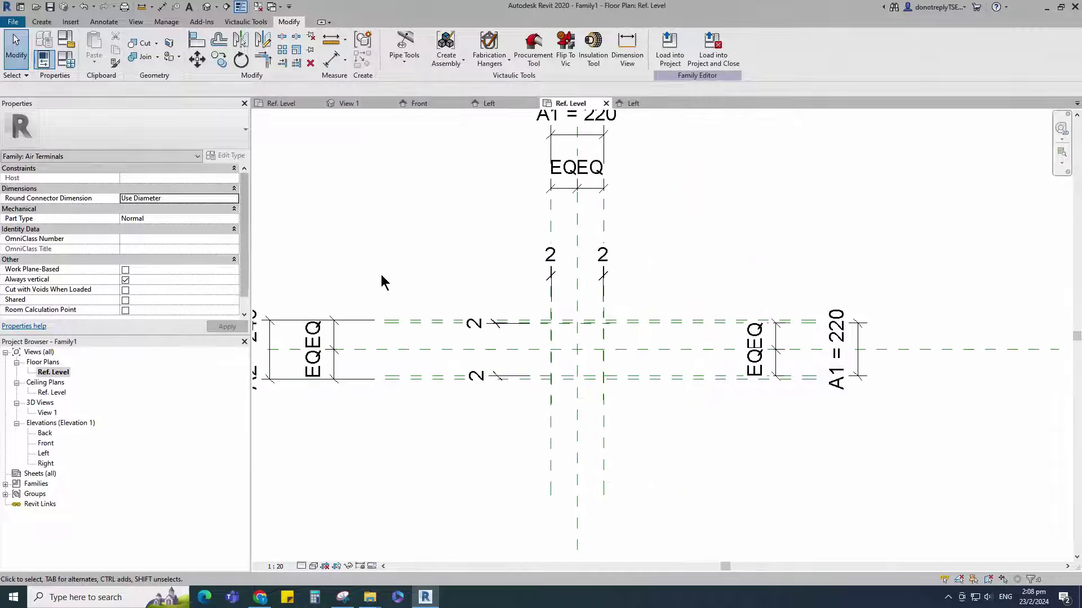
pyautogui.click(41, 22)
pyautogui.click(176, 55)
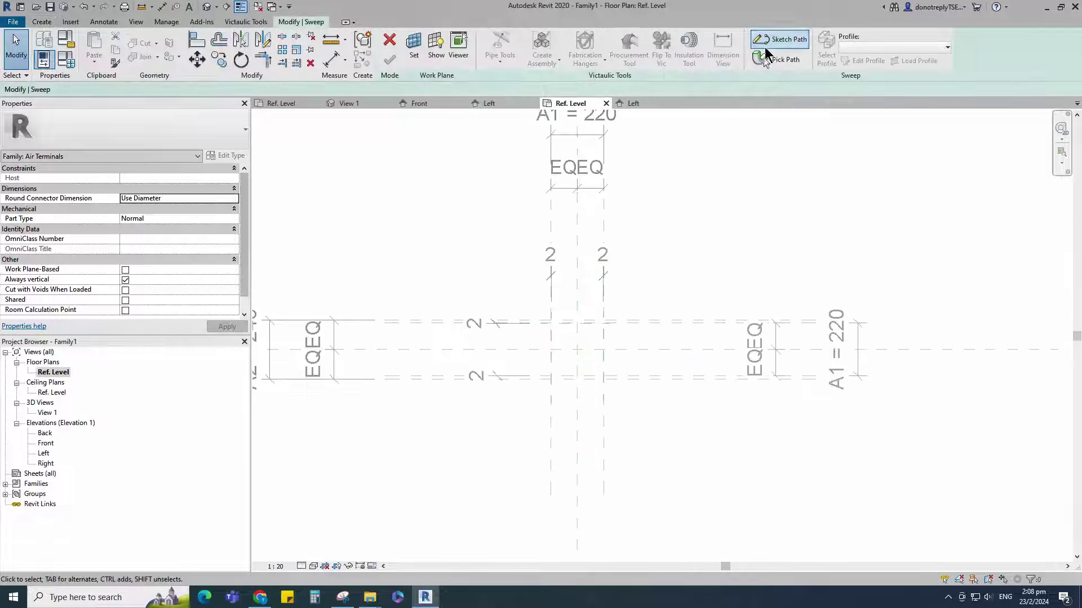
pyautogui.click(781, 47)
pyautogui.scroll(5, 578, 281)
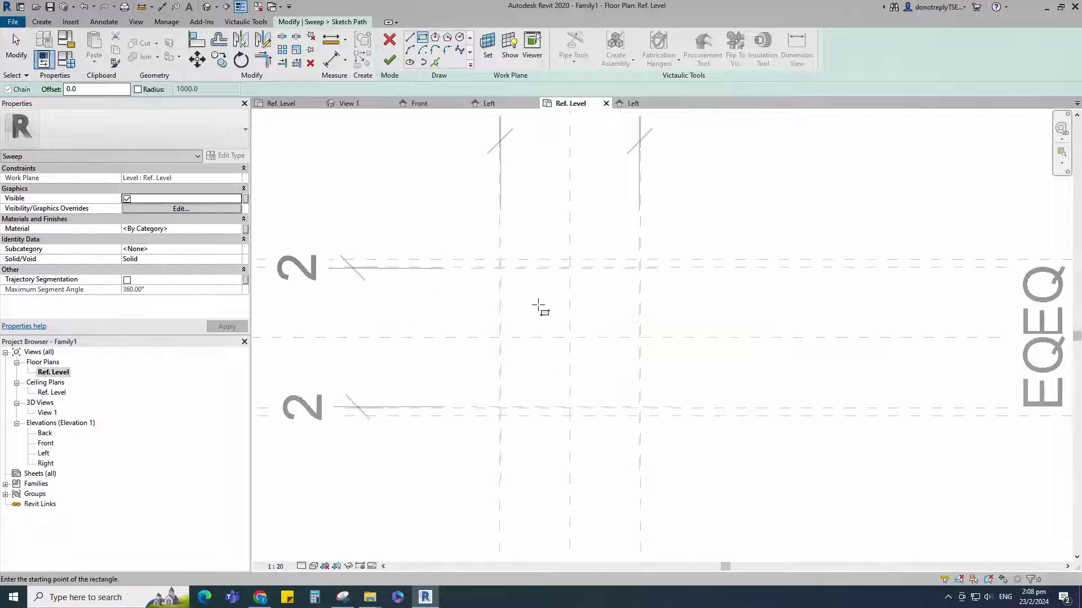
pyautogui.click(426, 221)
pyautogui.scroll(-5, 469, 261)
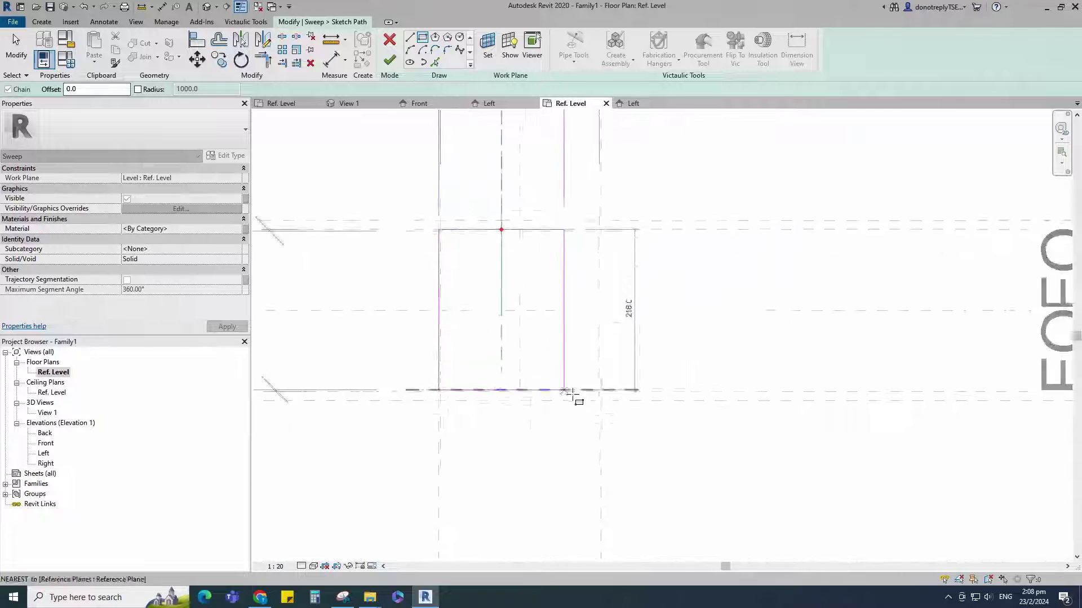
pyautogui.scroll(5, 569, 388)
pyautogui.click(623, 387)
pyautogui.scroll(-3, 620, 386)
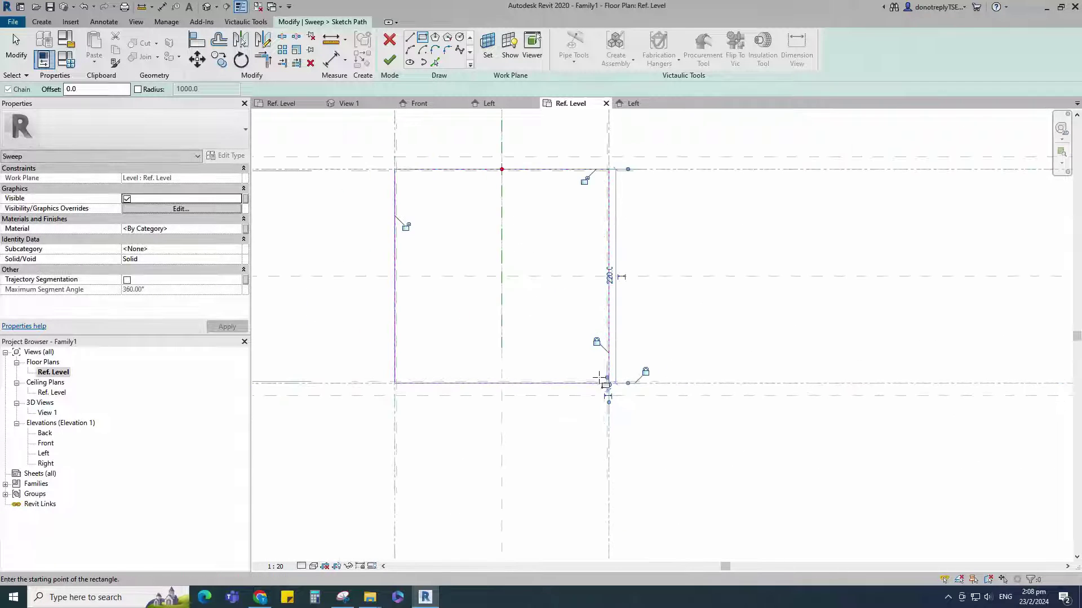
pyautogui.scroll(-2, 423, 358)
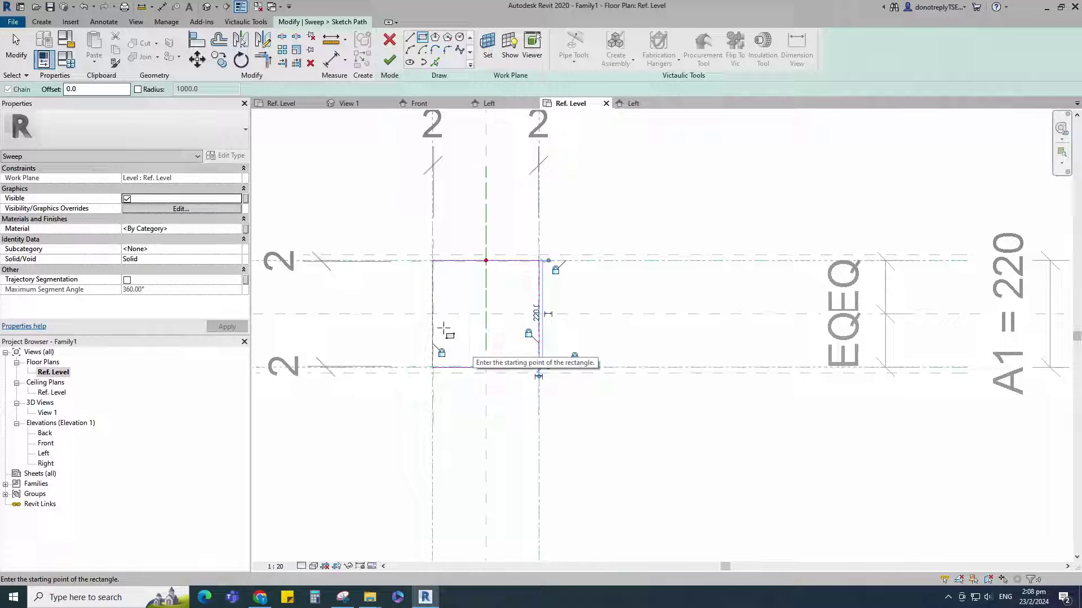
pyautogui.click(394, 60)
# Edit the sweep profile in the Left elevation and draw a 2 by 240 mm upright rectangle inside the left A1 plane.
pyautogui.click(862, 61)
pyautogui.click(701, 417)
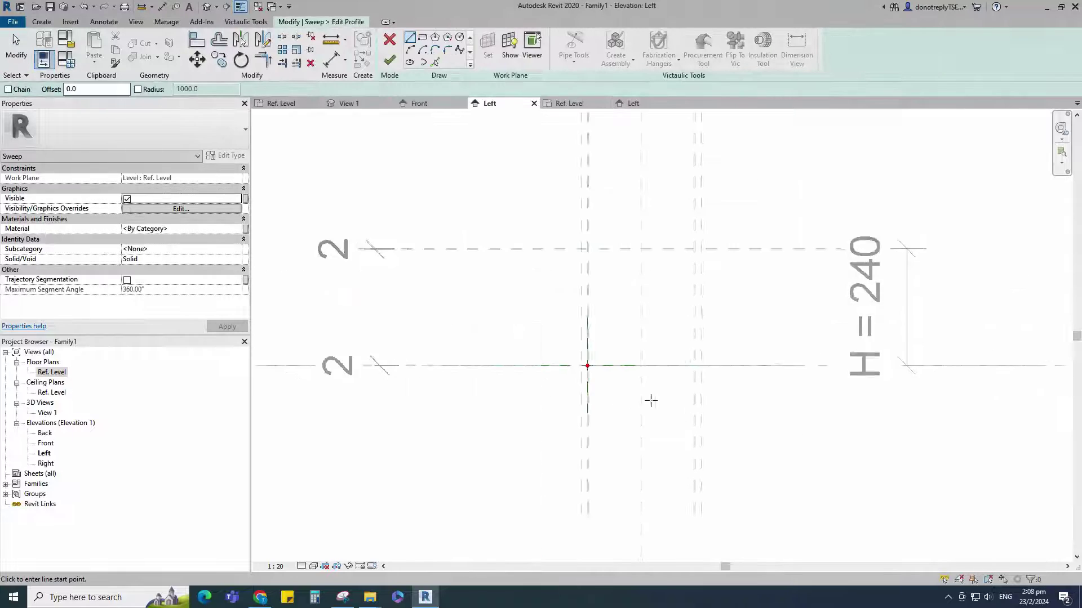
pyautogui.scroll(2, 651, 400)
pyautogui.scroll(5, 576, 200)
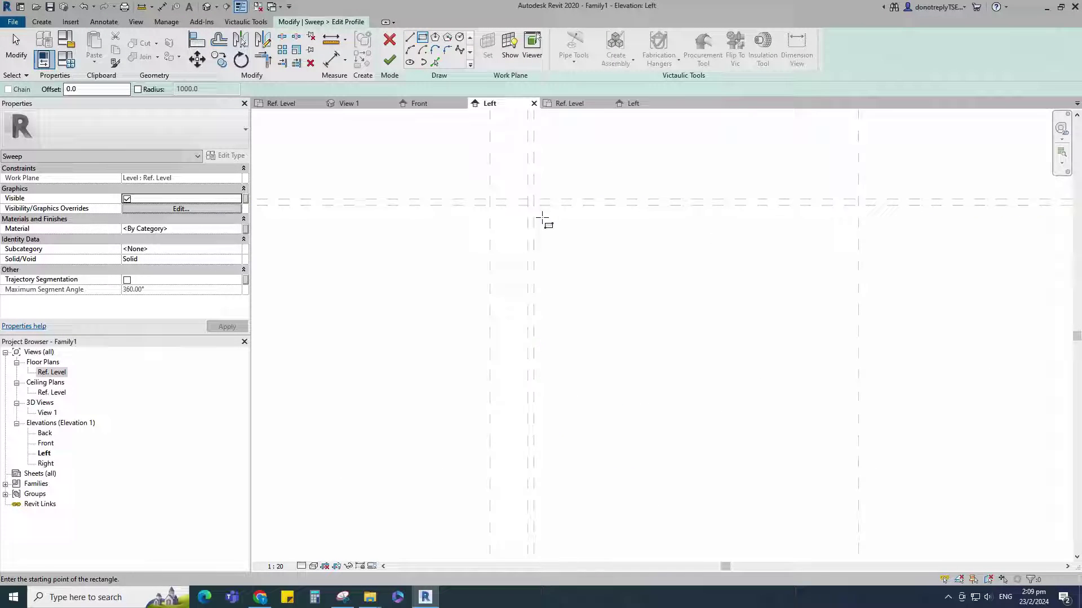
pyautogui.click(523, 189)
pyautogui.scroll(-6, 532, 230)
pyautogui.scroll(5, 531, 360)
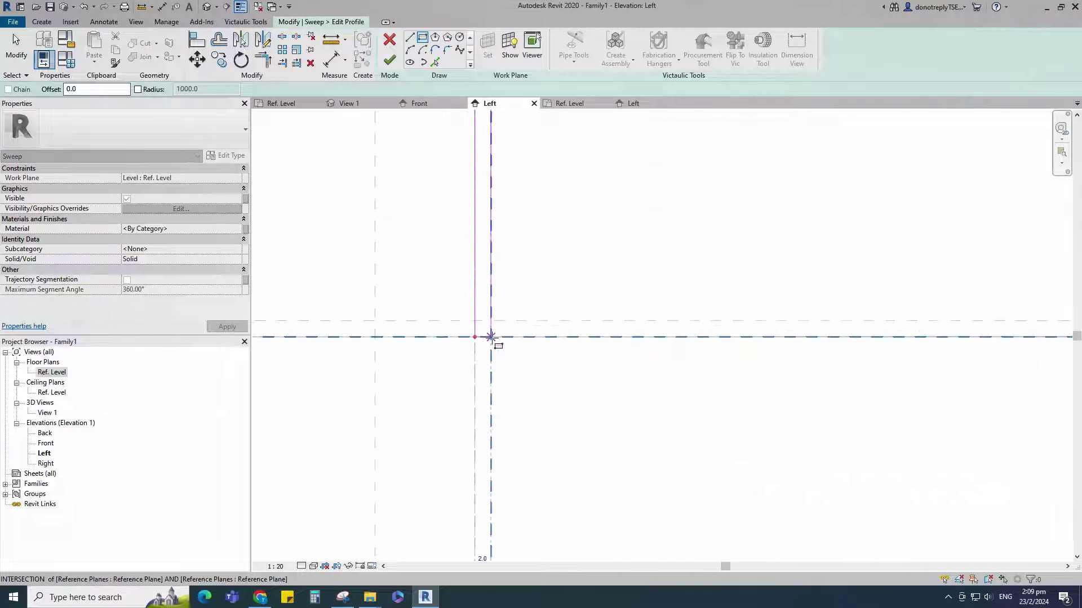
pyautogui.click(491, 337)
pyautogui.scroll(-3, 494, 345)
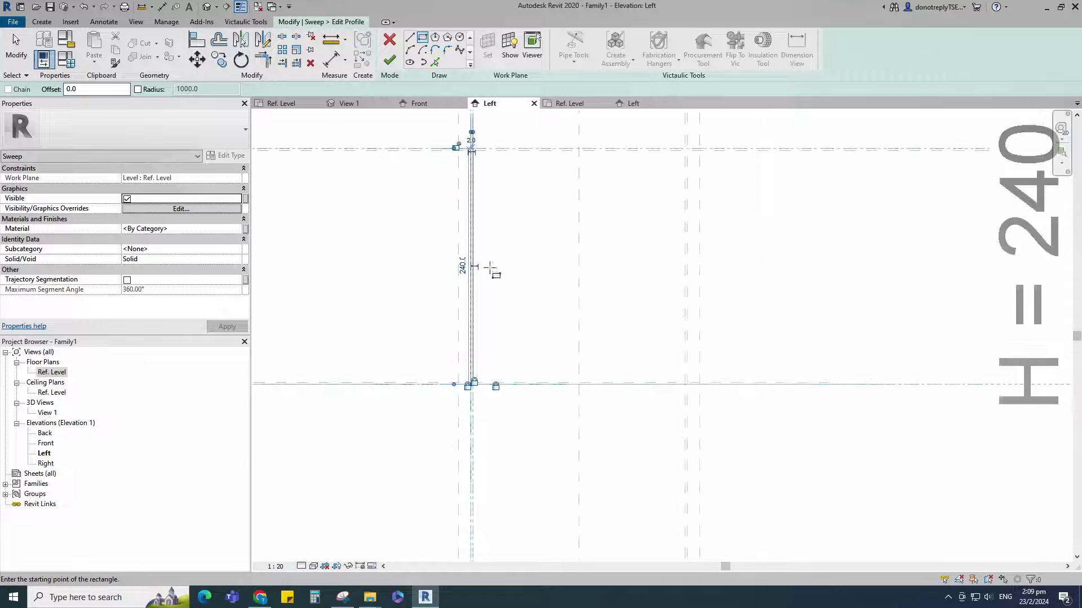
pyautogui.scroll(4, 449, 157)
pyautogui.scroll(-3, 472, 166)
pyautogui.scroll(5, 473, 401)
# Draw a 2 mm thick flange rectangle from the outer A2 plane to the wall's inner face, locked to the reference planes.
pyautogui.press('Escape')
pyautogui.moveTo(483, 314); pyautogui.dragTo(567, 404)
pyautogui.click(422, 38)
pyautogui.scroll(2, 446, 357)
pyautogui.click(443, 353)
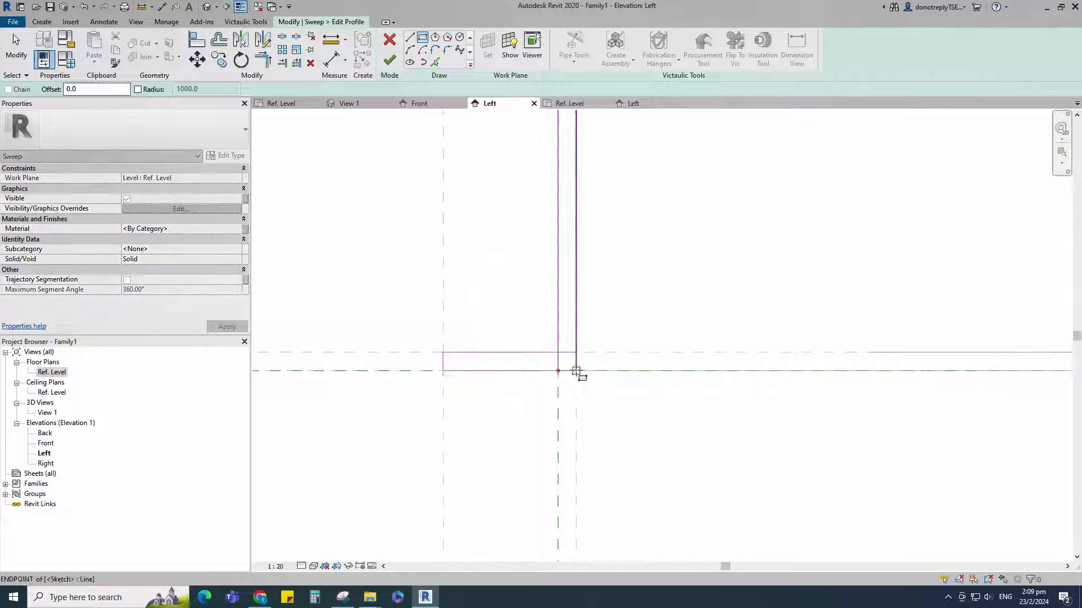
pyautogui.click(576, 371)
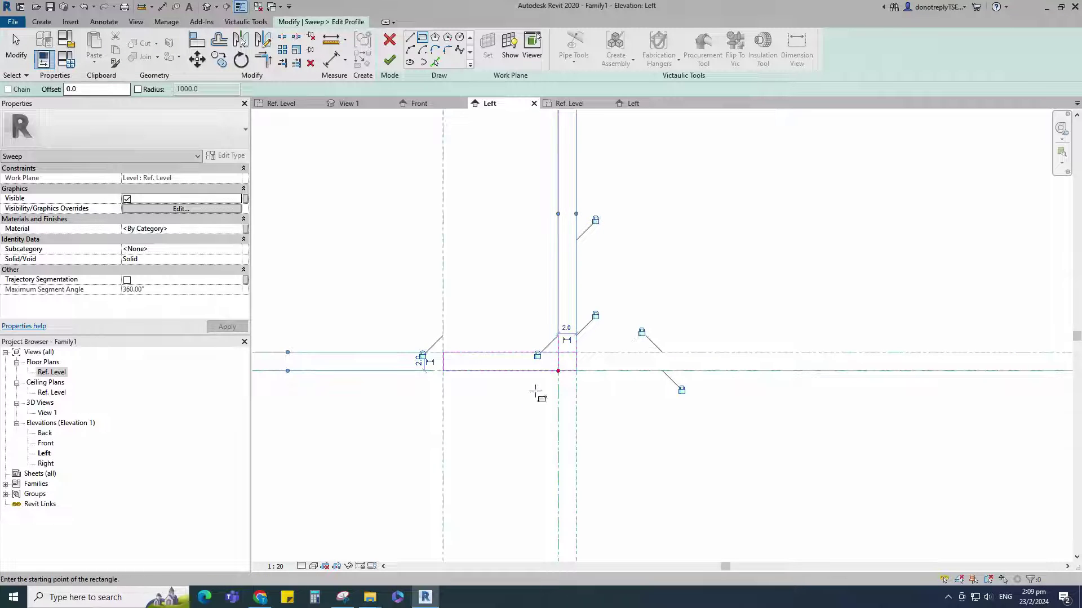
pyautogui.press('Escape')
# Trim the overlapping lines of the two rectangles into one L-shaped profile and finish the sweep.
pyautogui.click(561, 369)
pyautogui.scroll(-1, 501, 401)
pyautogui.press('Escape')
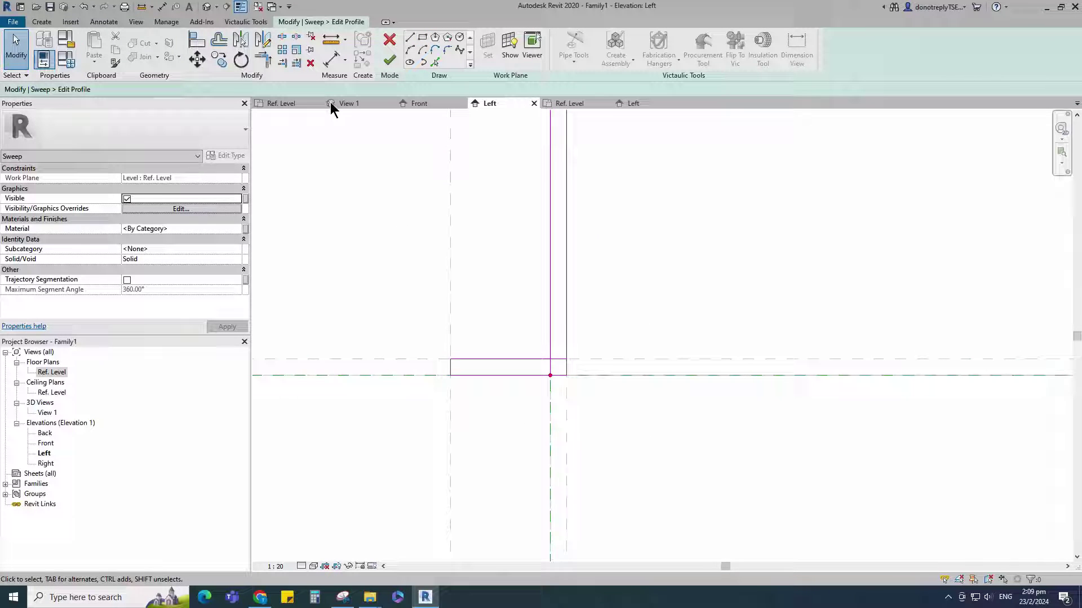
pyautogui.click(263, 59)
pyautogui.scroll(1, 541, 355)
pyautogui.click(550, 349)
pyautogui.scroll(-10, 489, 429)
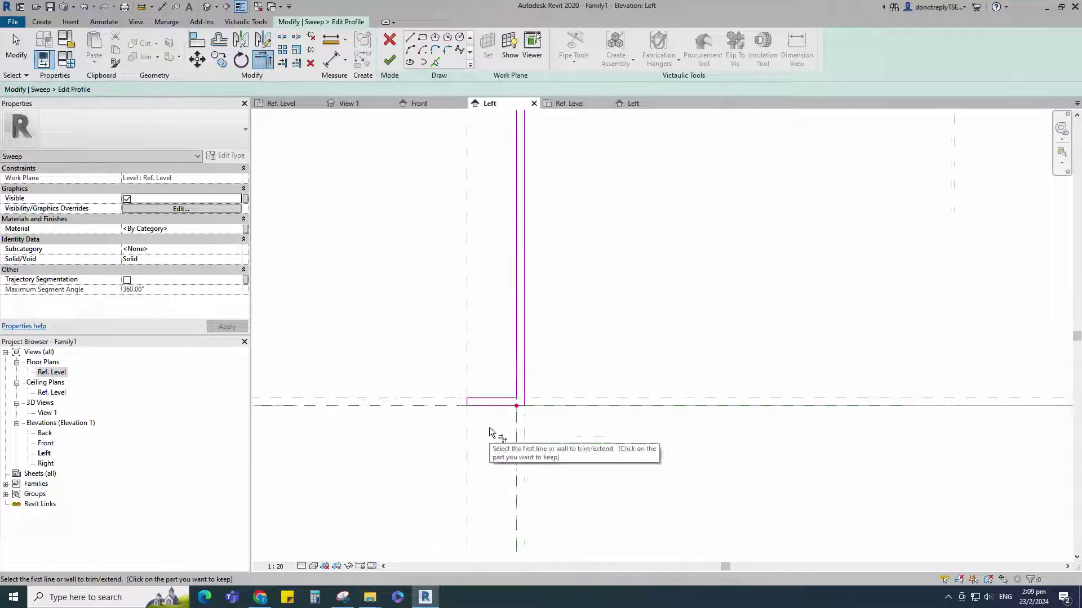
pyautogui.press('Escape')
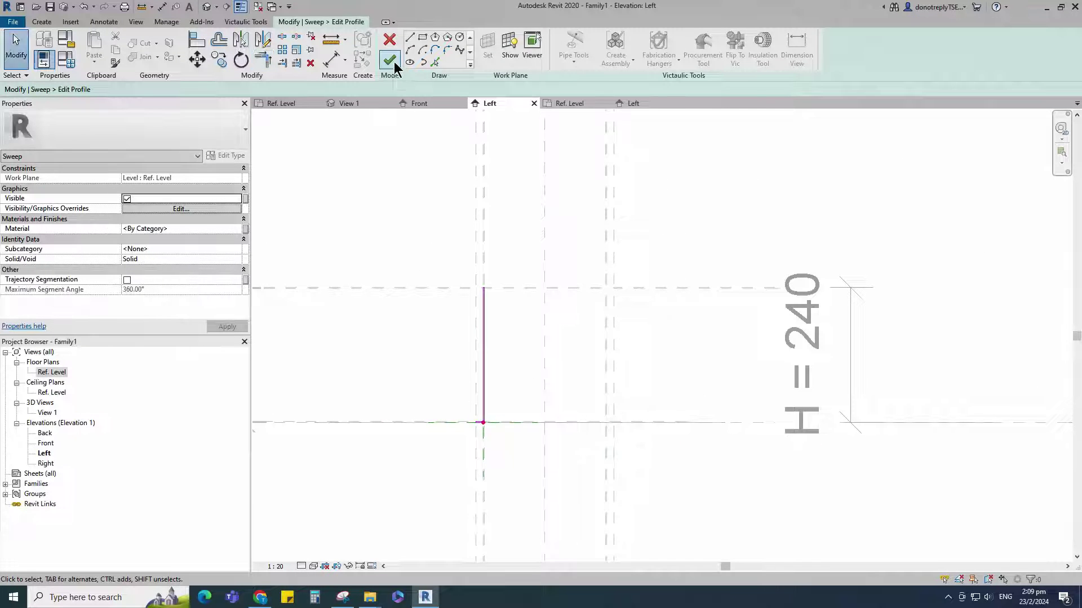
pyautogui.click(391, 61)
pyautogui.click(389, 62)
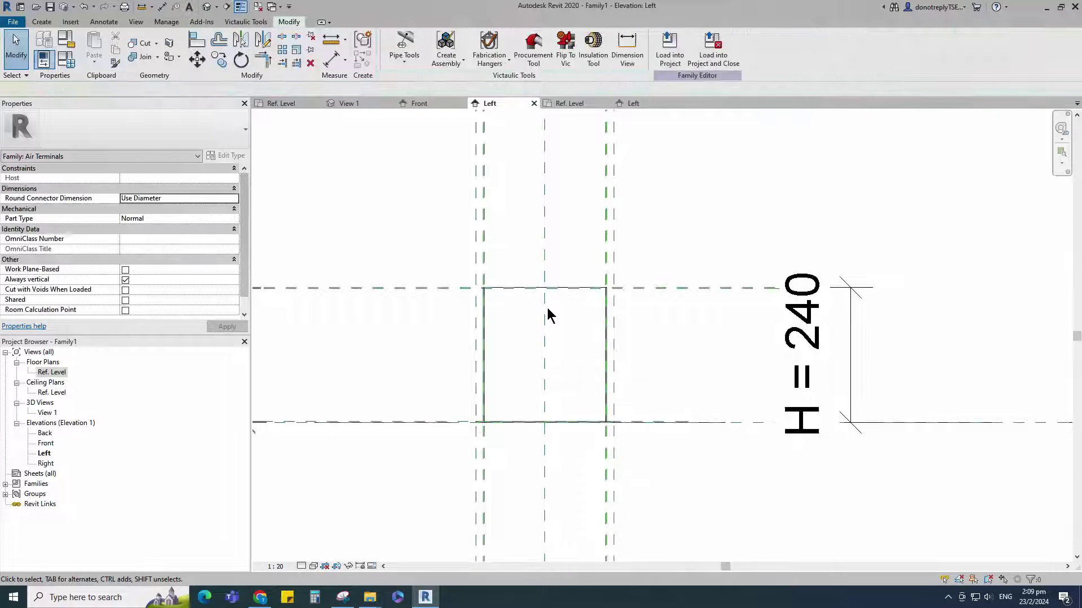
# Open the 3D view View 1 and display the sweep in a shaded visual style.
pyautogui.doubleClick(47, 413)
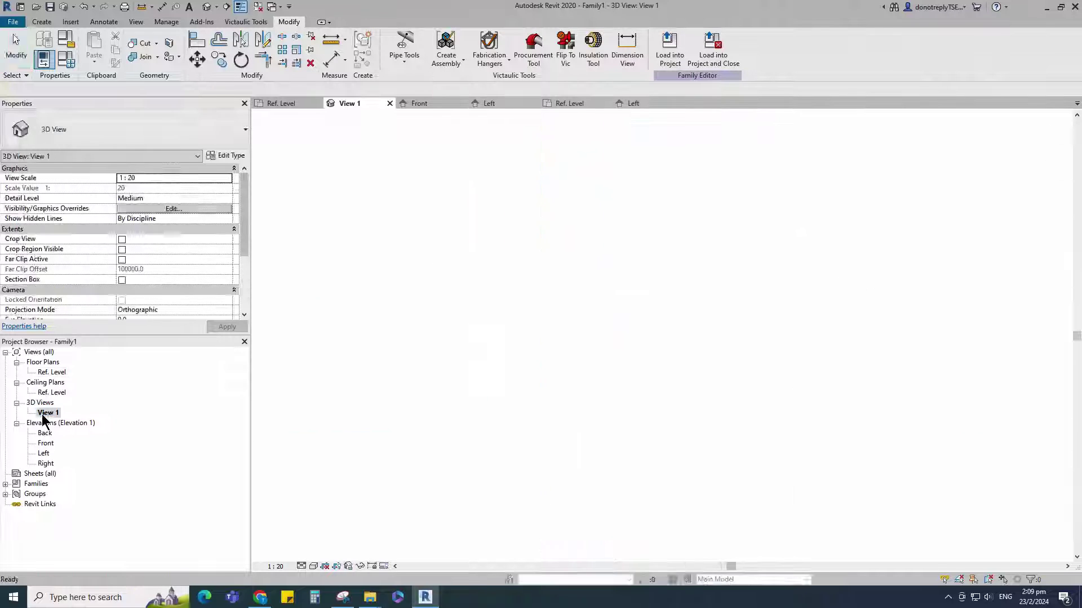
pyautogui.click(1019, 119)
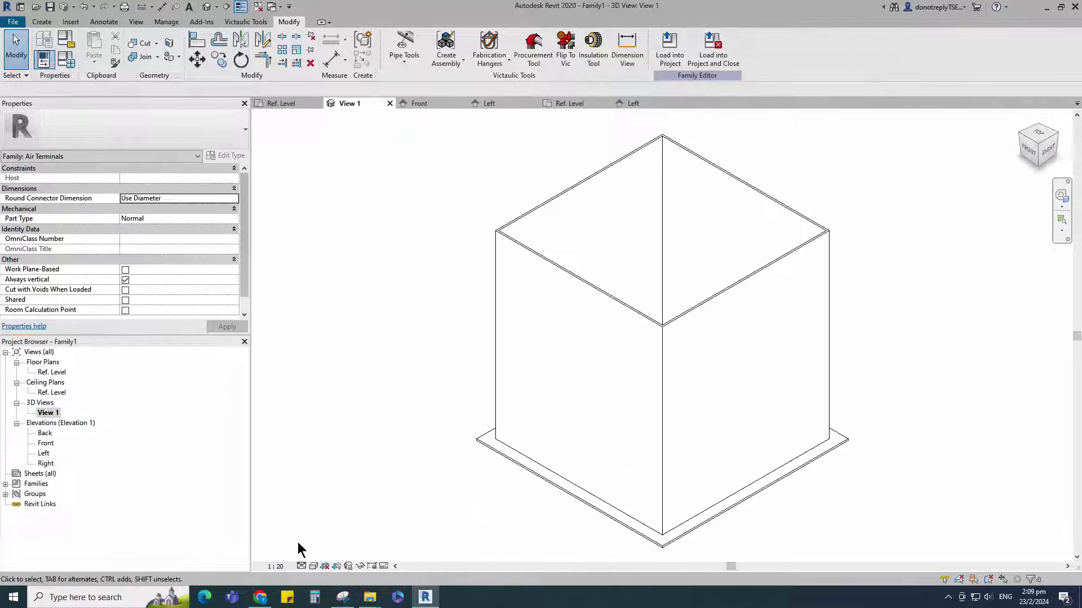
pyautogui.click(313, 567)
pyautogui.click(333, 543)
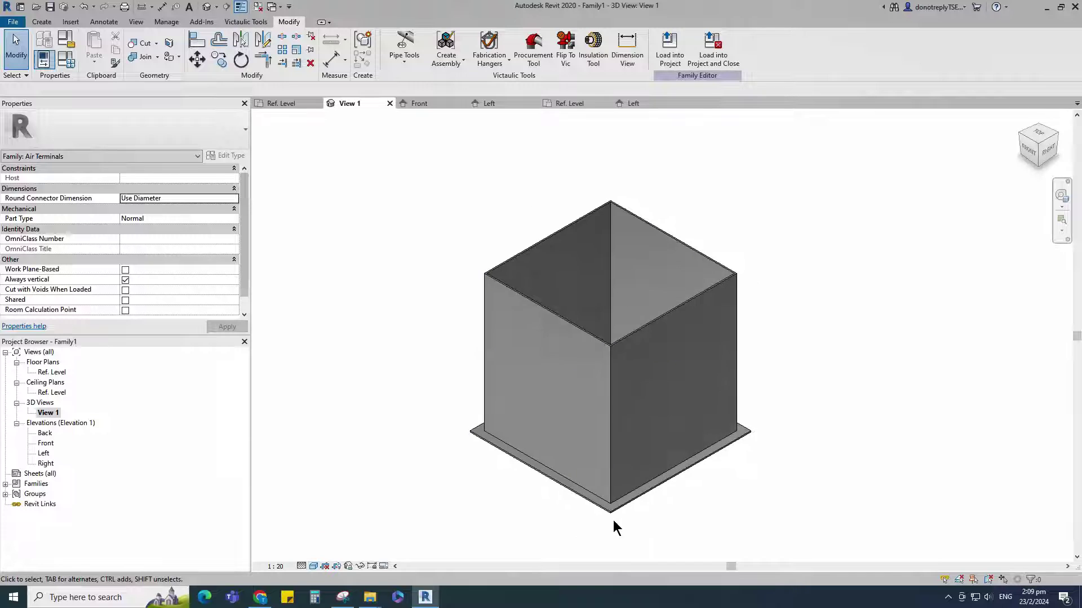
# Link the sweep's material to a new type family parameter named Material, grouped under Materials and Finishes.
pyautogui.click(614, 519)
pyautogui.click(245, 228)
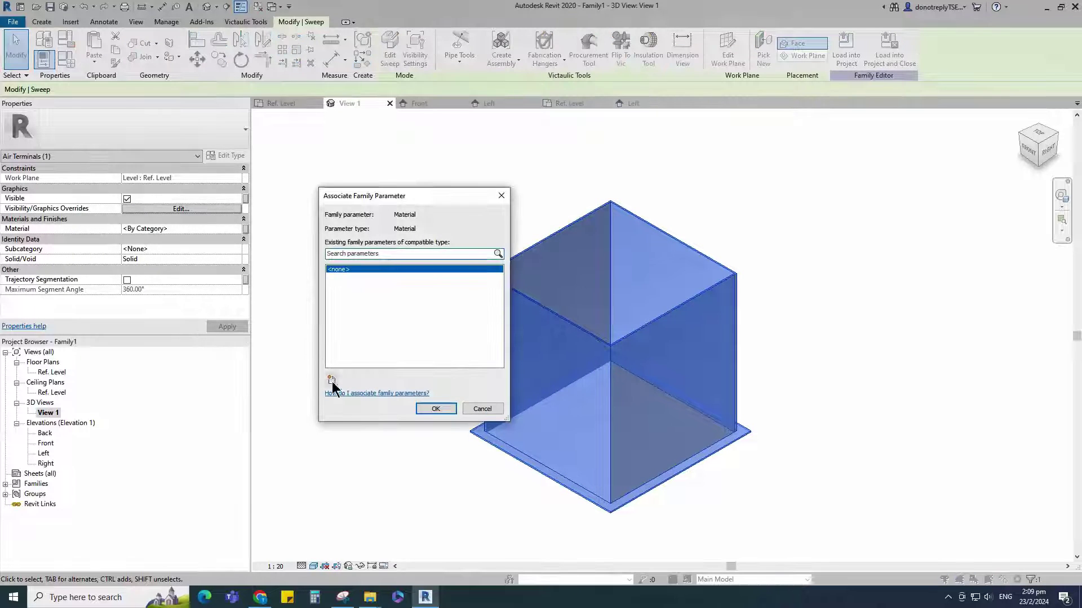
pyautogui.click(332, 380)
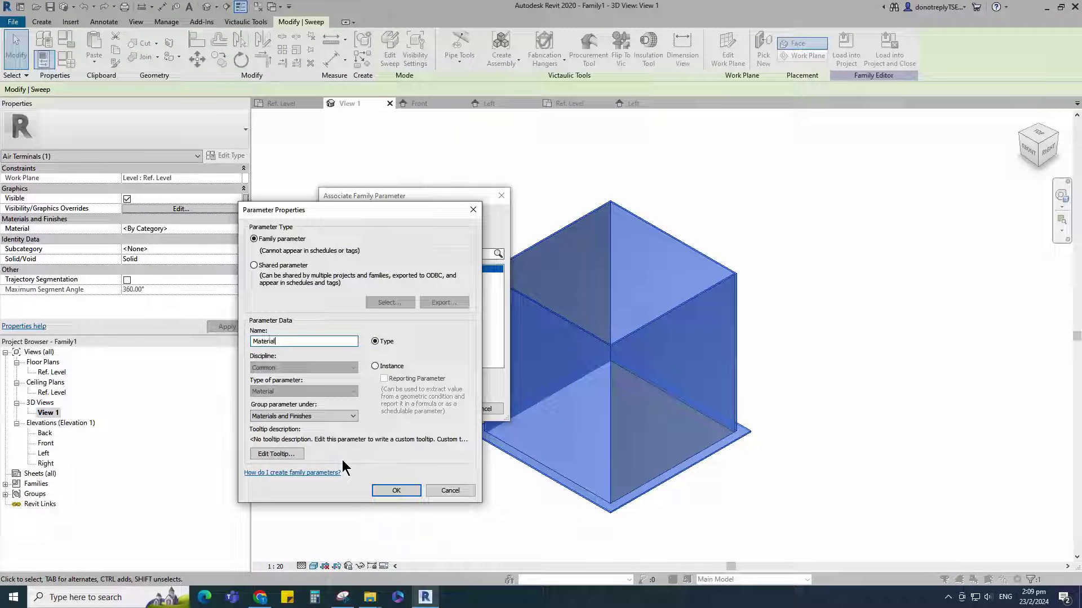
pyautogui.click(396, 490)
pyautogui.click(434, 409)
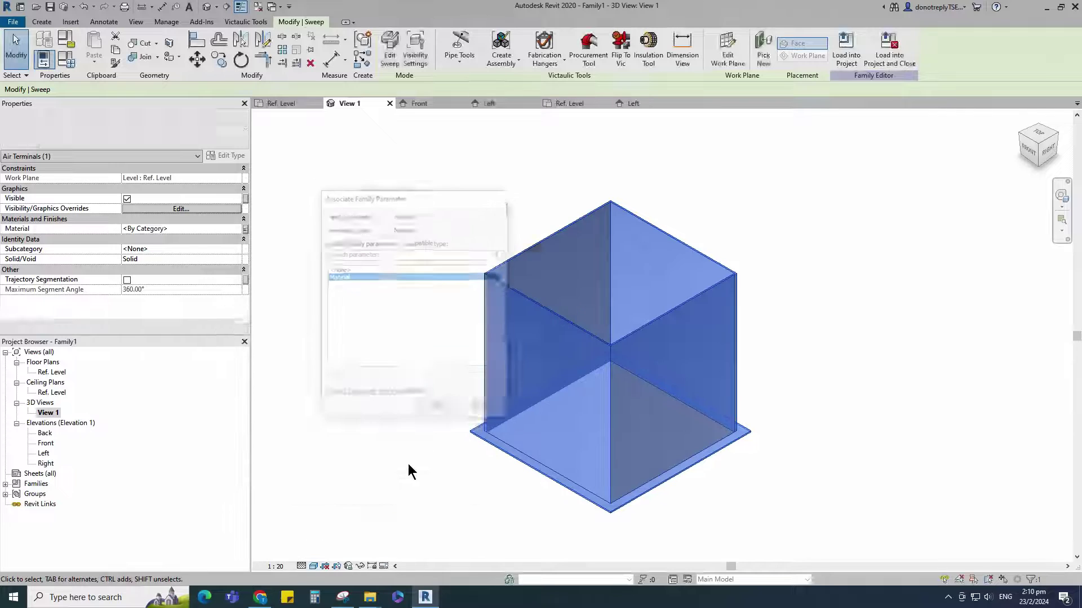
pyautogui.click(410, 465)
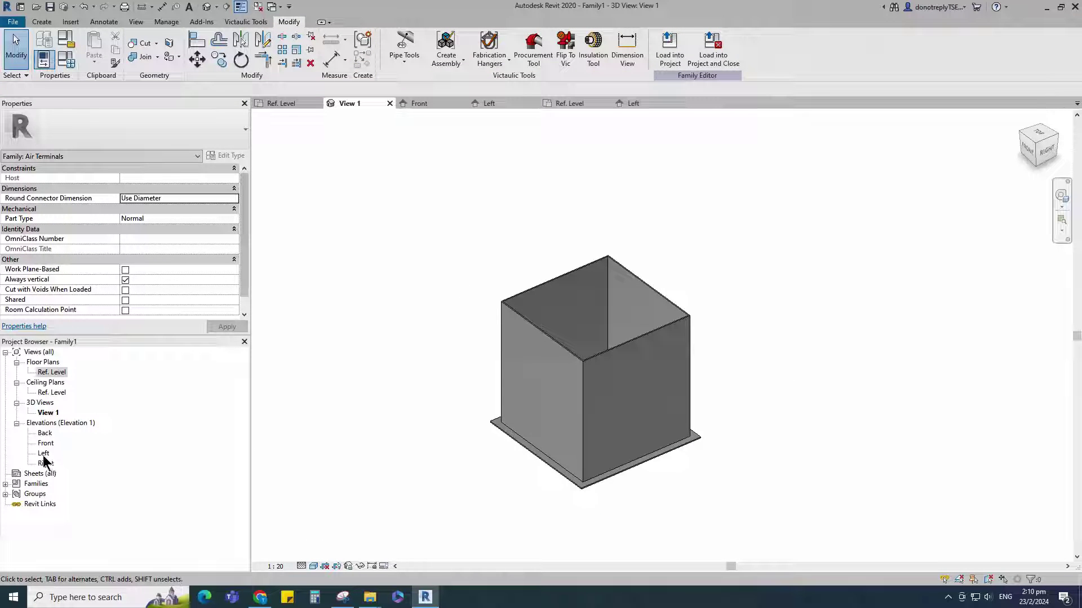
# Start an extrusion from the Left elevation on the reference plane at the box's upper end and open Floor Plan: Ref. Level for sketching.
pyautogui.doubleClick(43, 455)
pyautogui.click(41, 22)
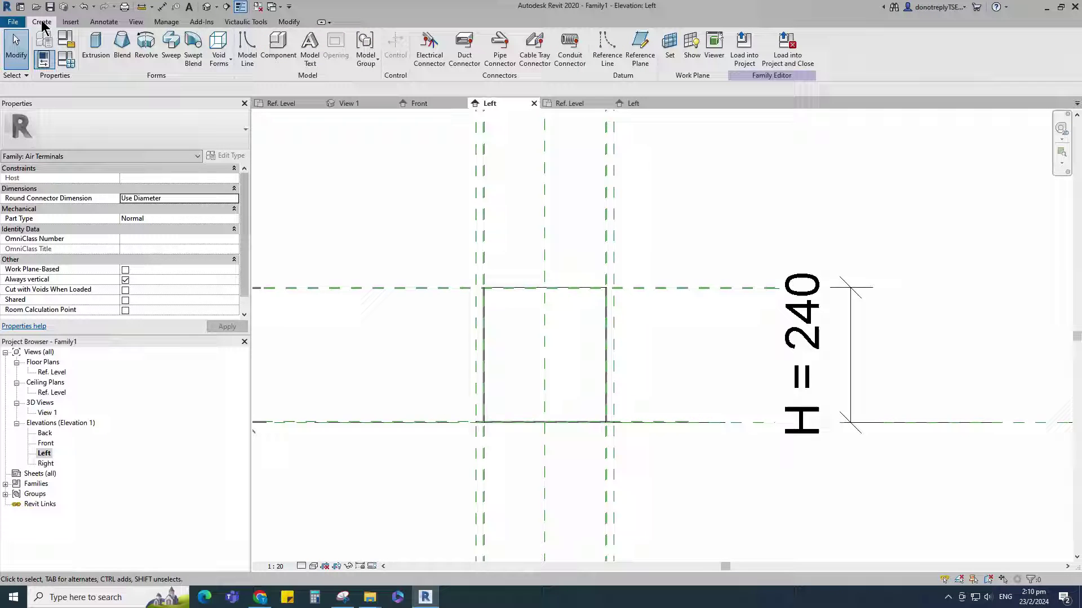
pyautogui.click(101, 55)
pyautogui.click(488, 50)
pyautogui.click(497, 365)
pyautogui.scroll(4, 430, 295)
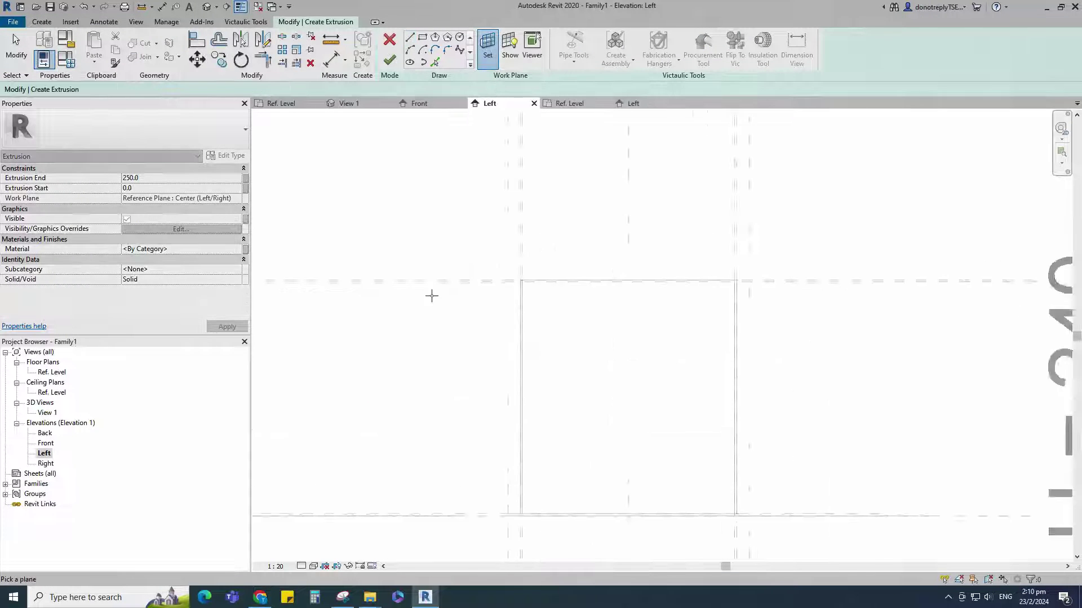
pyautogui.click(423, 278)
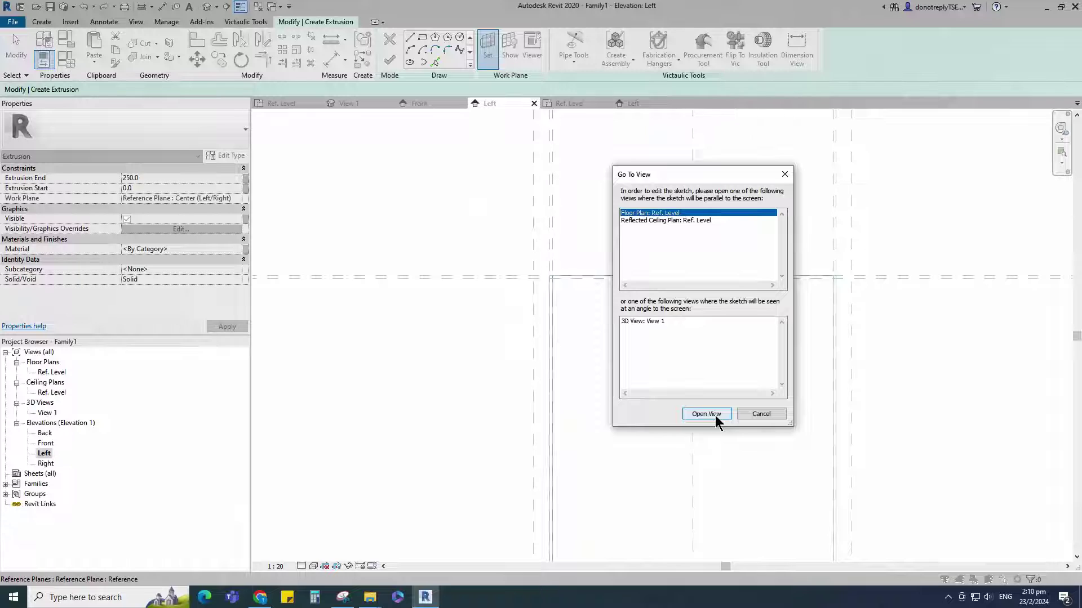
pyautogui.click(706, 414)
# Sketch a rectangle covering the box opening, lock its four sides to the reference planes and finish the 250 mm extrusion.
pyautogui.click(422, 37)
pyautogui.scroll(5, 440, 241)
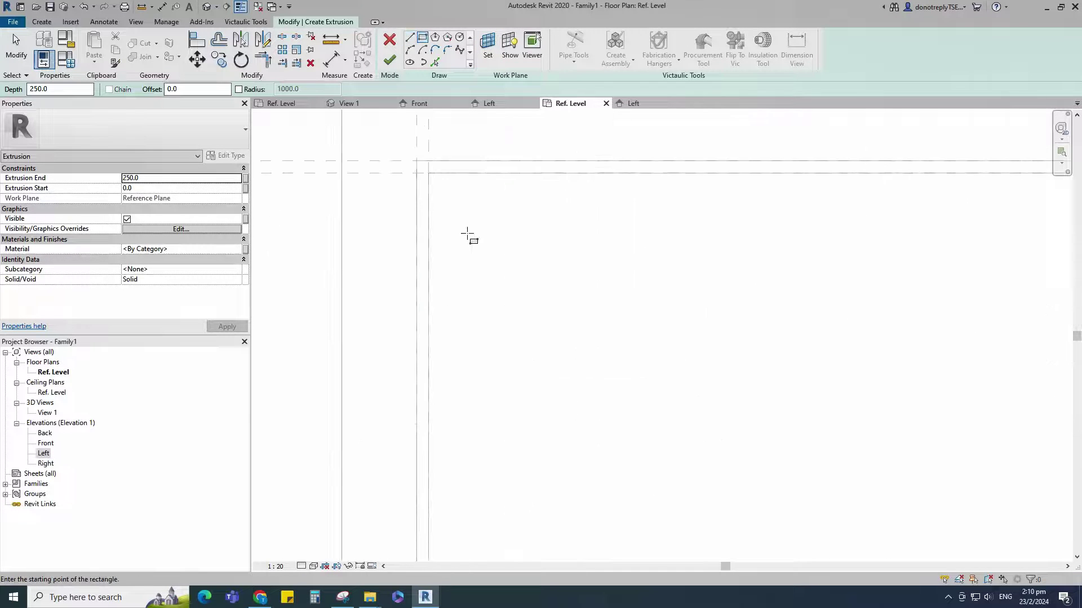
pyautogui.click(428, 179)
pyautogui.scroll(-2, 431, 181)
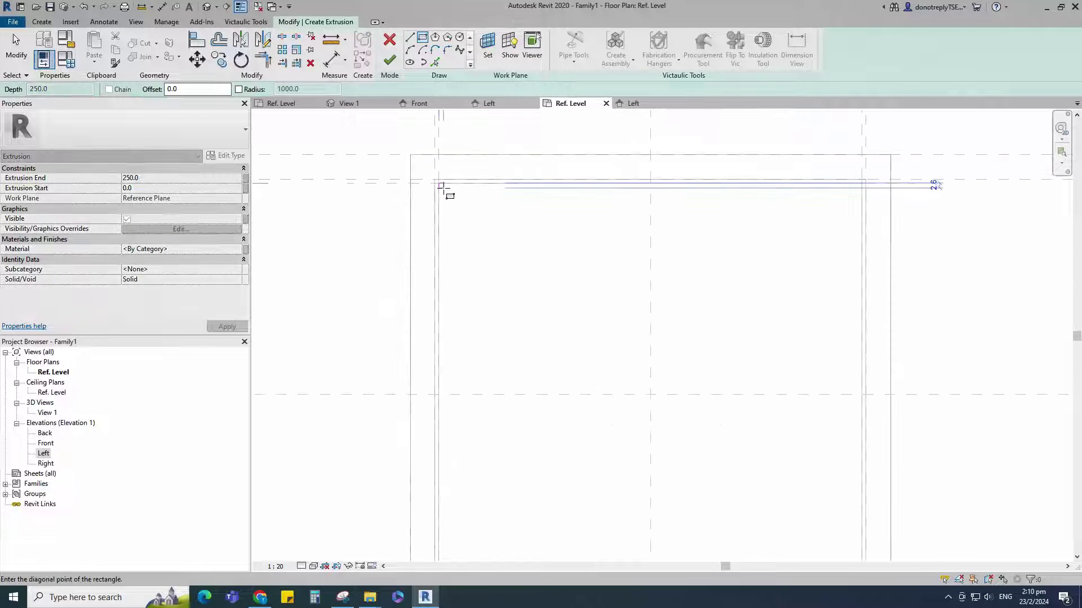
pyautogui.scroll(-2, 442, 187)
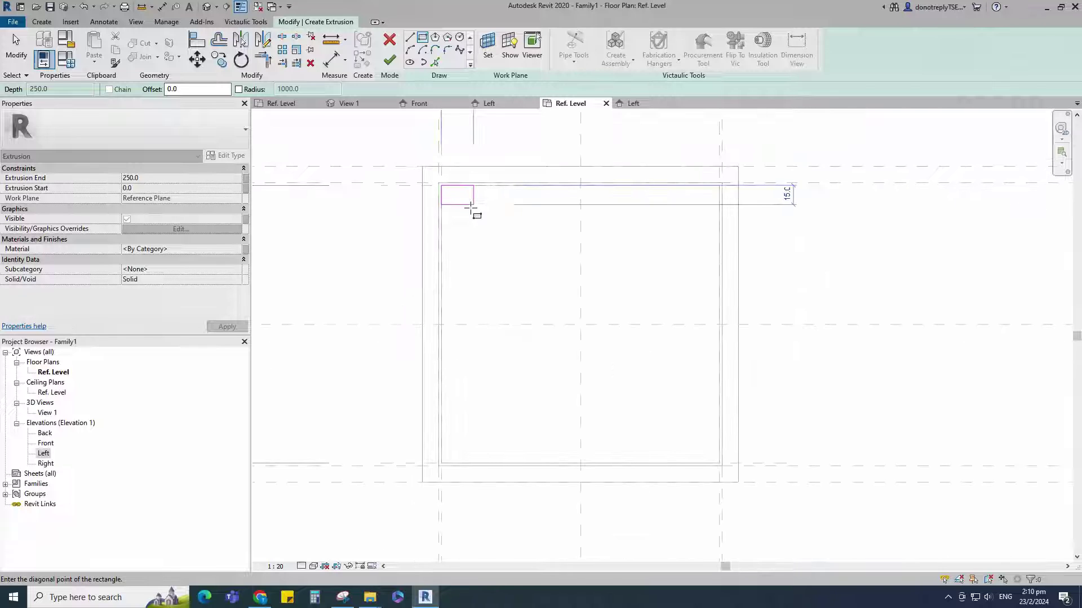
pyautogui.scroll(4, 439, 183)
pyautogui.scroll(-6, 448, 203)
pyautogui.scroll(5, 619, 380)
pyautogui.click(653, 389)
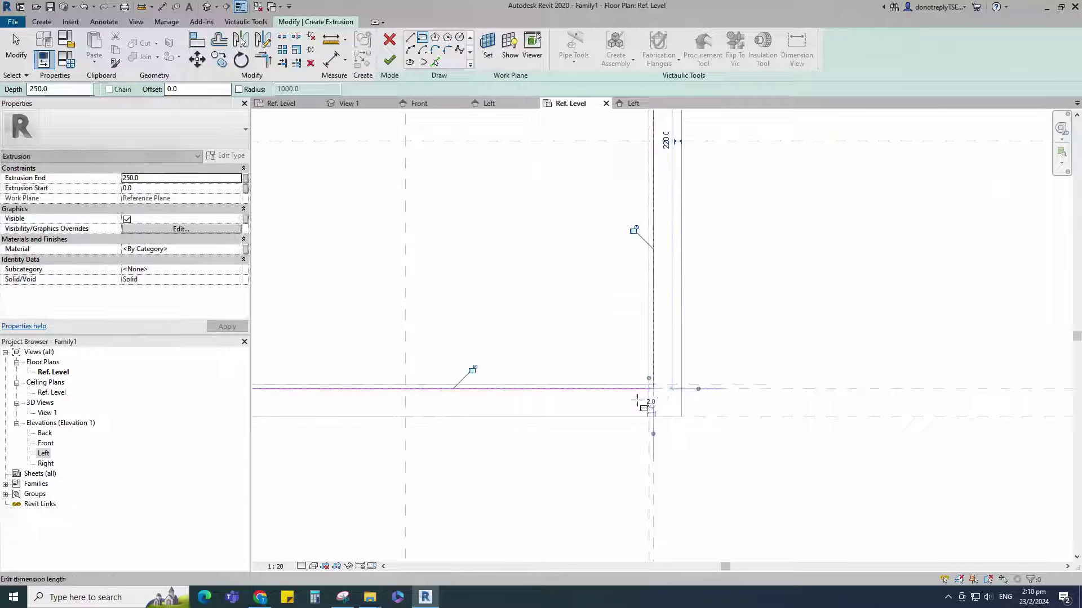
pyautogui.scroll(-2, 592, 376)
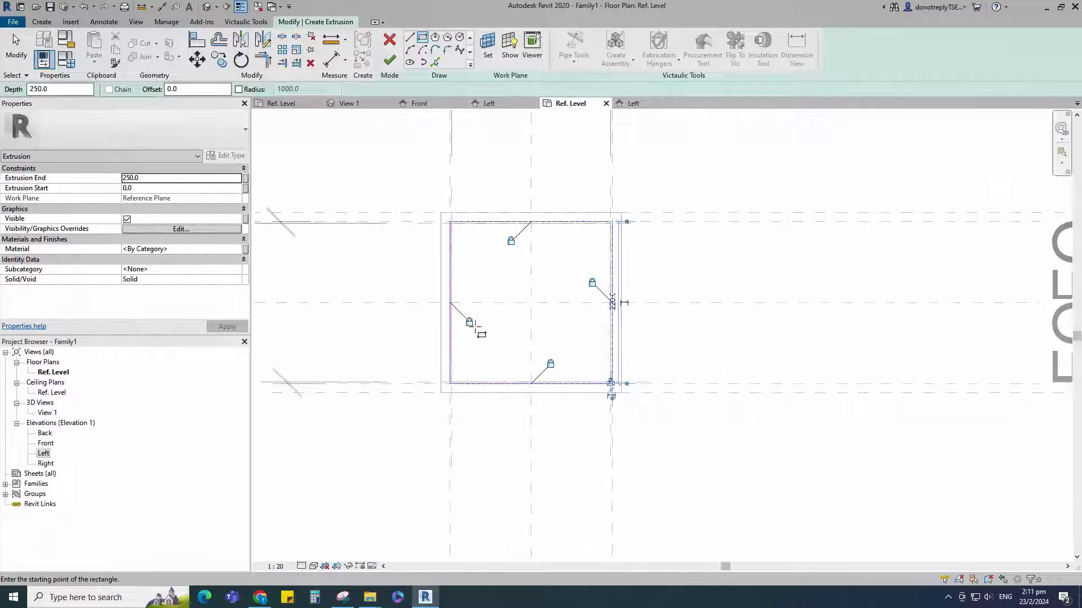
pyautogui.click(389, 59)
pyautogui.click(500, 246)
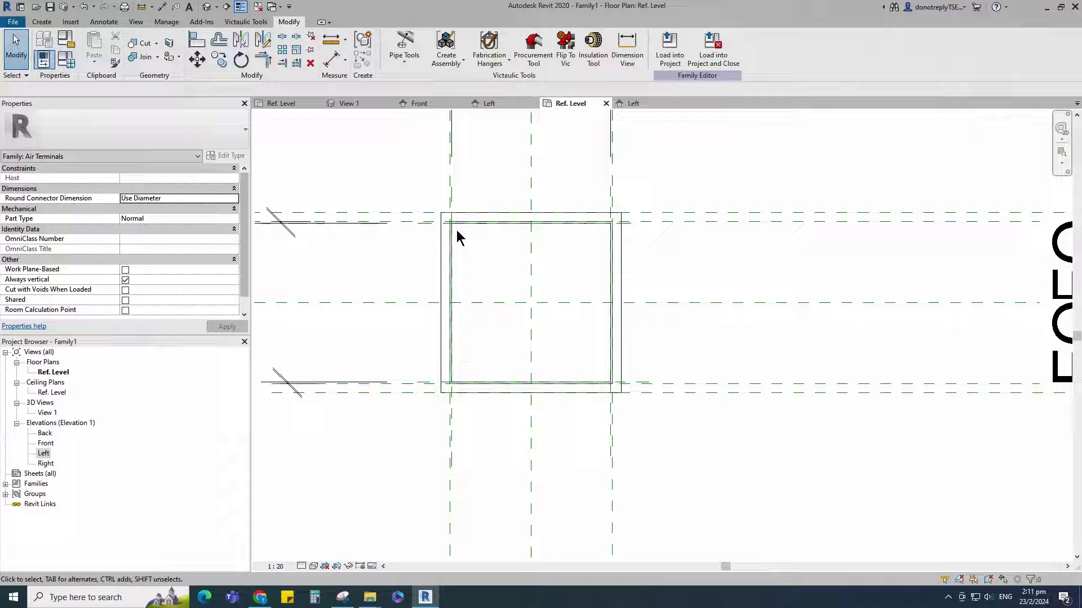
# In the Left elevation, align the extrusion's upper face to the reference plane at the upper end of the H dimension.
pyautogui.doubleClick(45, 453)
pyautogui.scroll(-2, 424, 323)
pyautogui.click(495, 262)
pyautogui.scroll(-1, 422, 358)
pyautogui.click(423, 357)
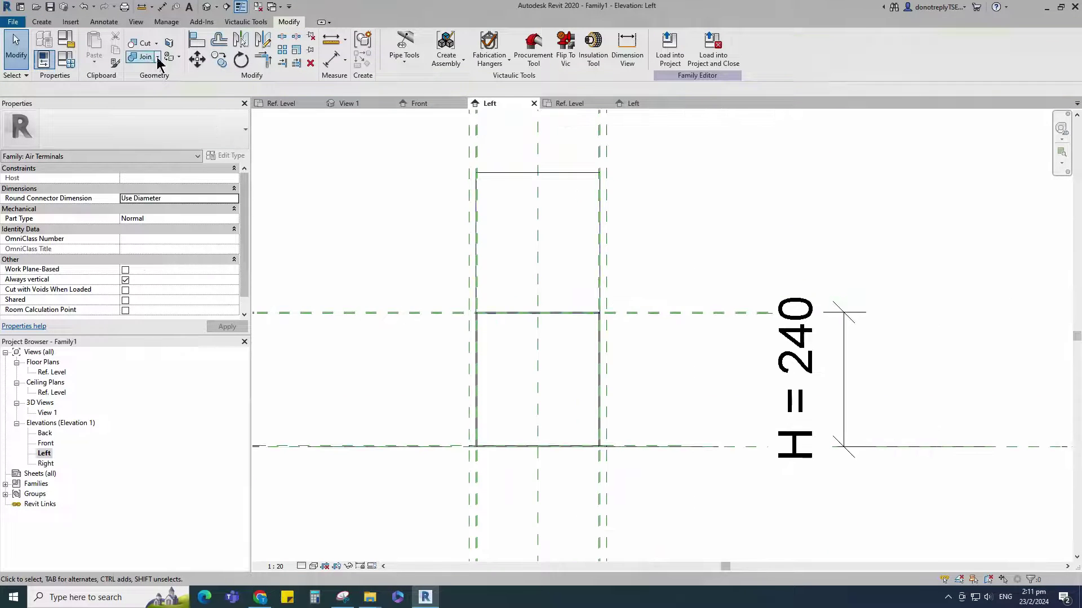
pyautogui.press('a')
pyautogui.press('l')
pyautogui.scroll(3, 631, 316)
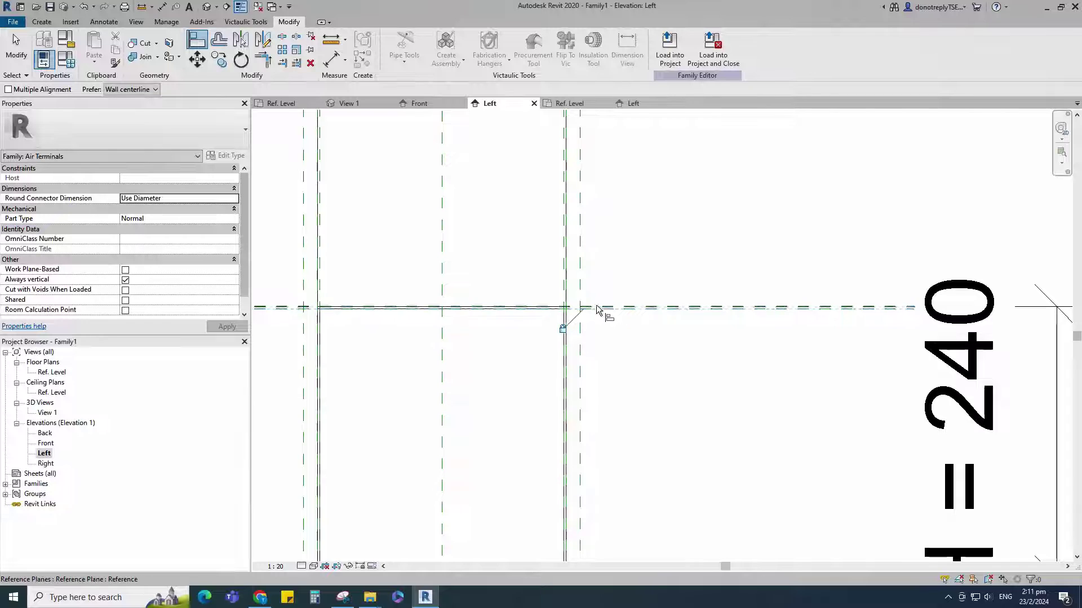
pyautogui.click(598, 309)
pyautogui.scroll(-3, 530, 243)
pyautogui.scroll(2, 573, 359)
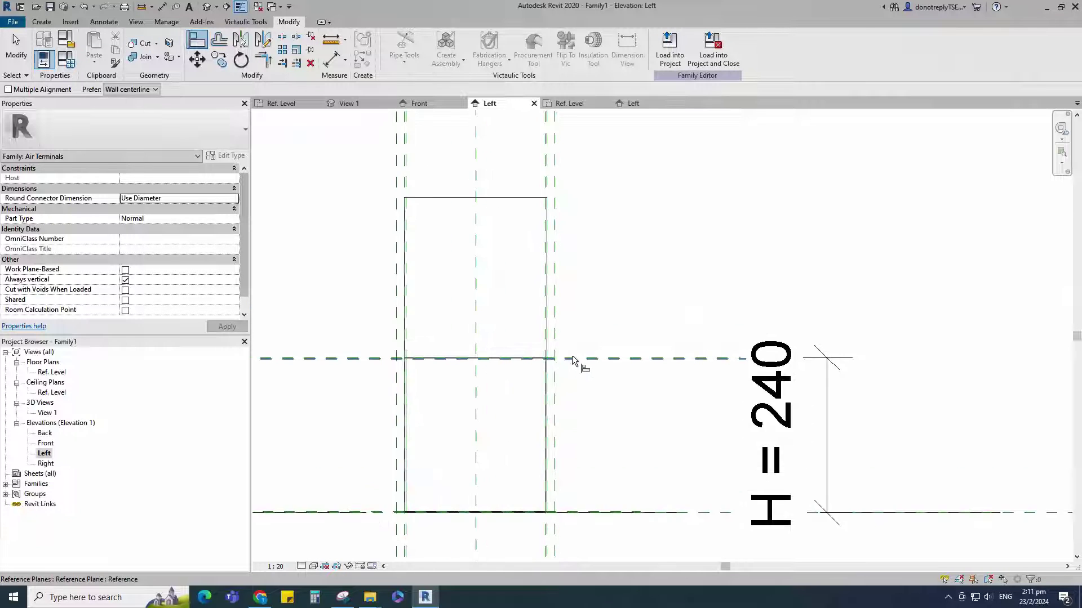
pyautogui.scroll(-3, 555, 344)
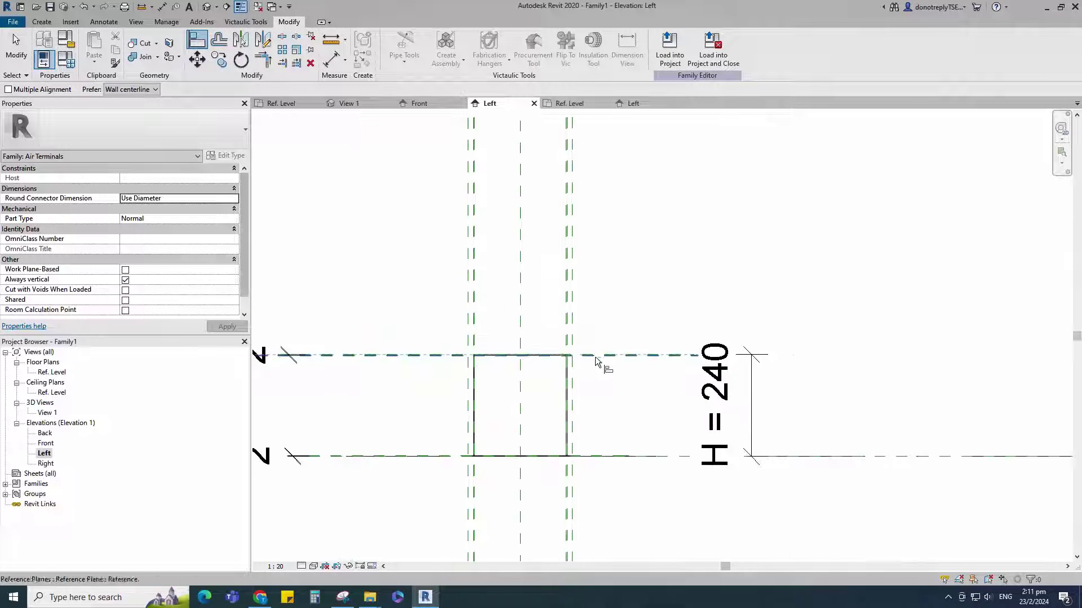
pyautogui.press('Escape')
pyautogui.press('Escape')
# Open the 3D view View 1 and join the cover extrusion with the box sweep.
pyautogui.doubleClick(48, 413)
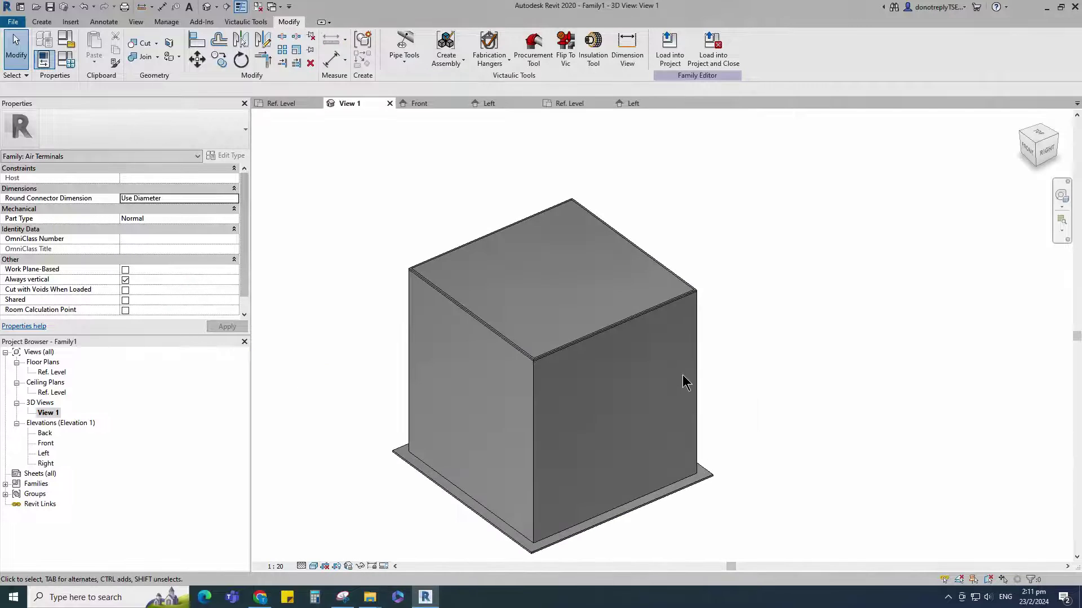
pyautogui.click(138, 57)
pyautogui.scroll(3, 394, 243)
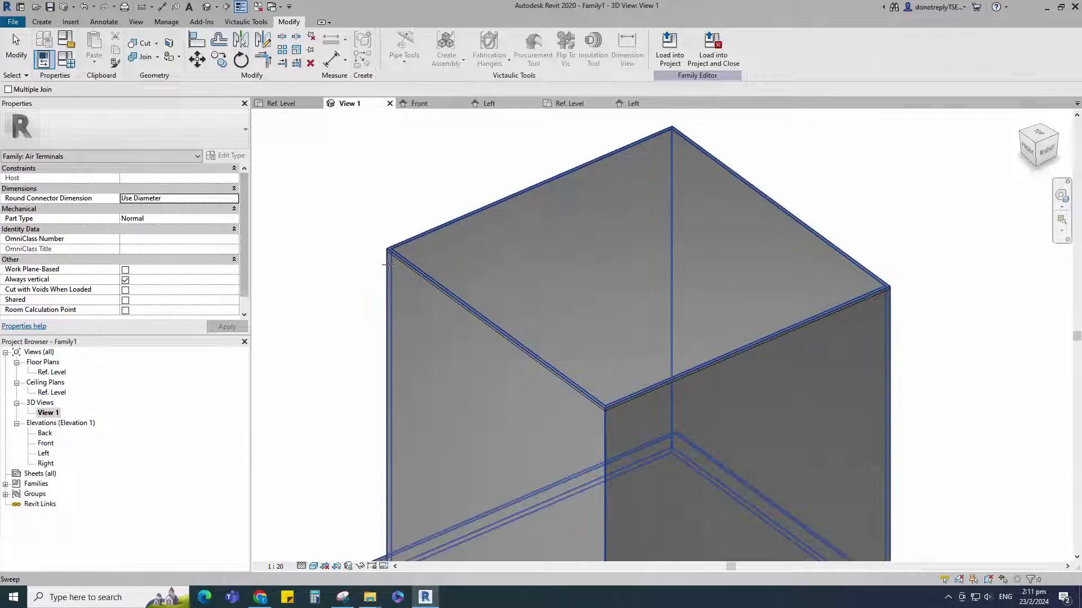
pyautogui.scroll(-4, 396, 255)
pyautogui.press('Escape')
pyautogui.keyDown('shift'); pyautogui.moveTo(768, 418); pyautogui.dragTo(718, 392, button='middle'); pyautogui.keyUp('shift')
pyautogui.scroll(-2, 721, 398)
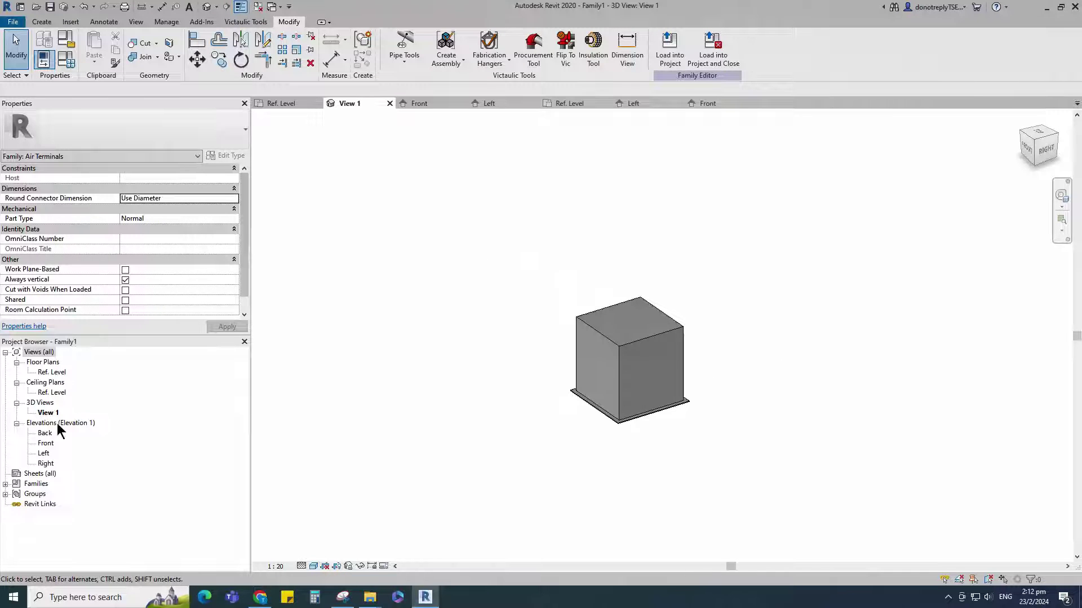
# In the Front elevation, place a vertical reference plane 50 mm left of the box and a horizontal one 50 mm above it.
pyautogui.doubleClick(45, 444)
pyautogui.scroll(5, 507, 387)
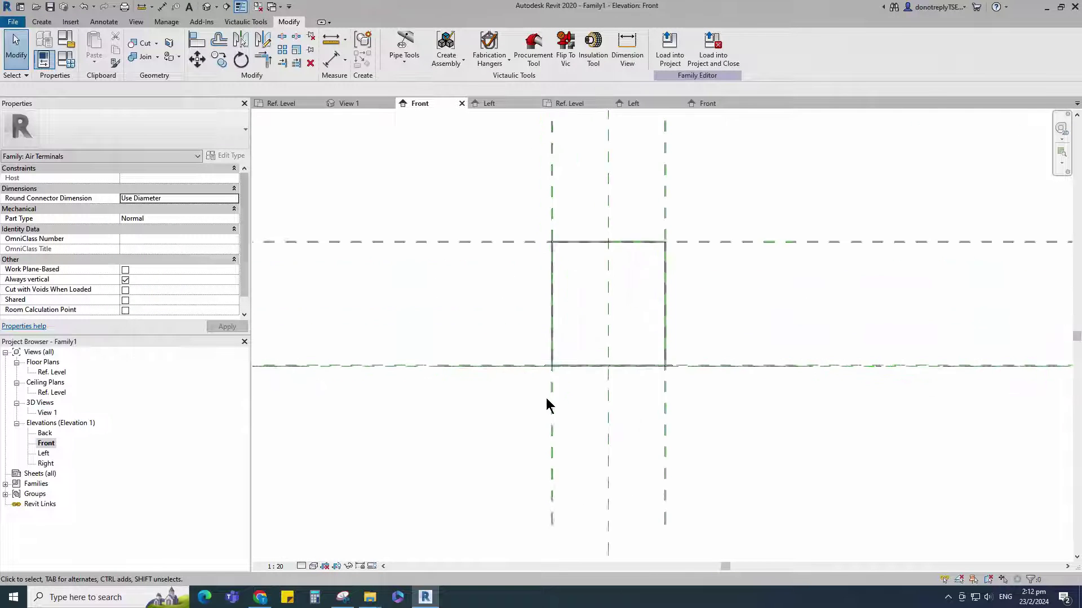
pyautogui.click(556, 429)
pyautogui.write('rp')
pyautogui.write('50')
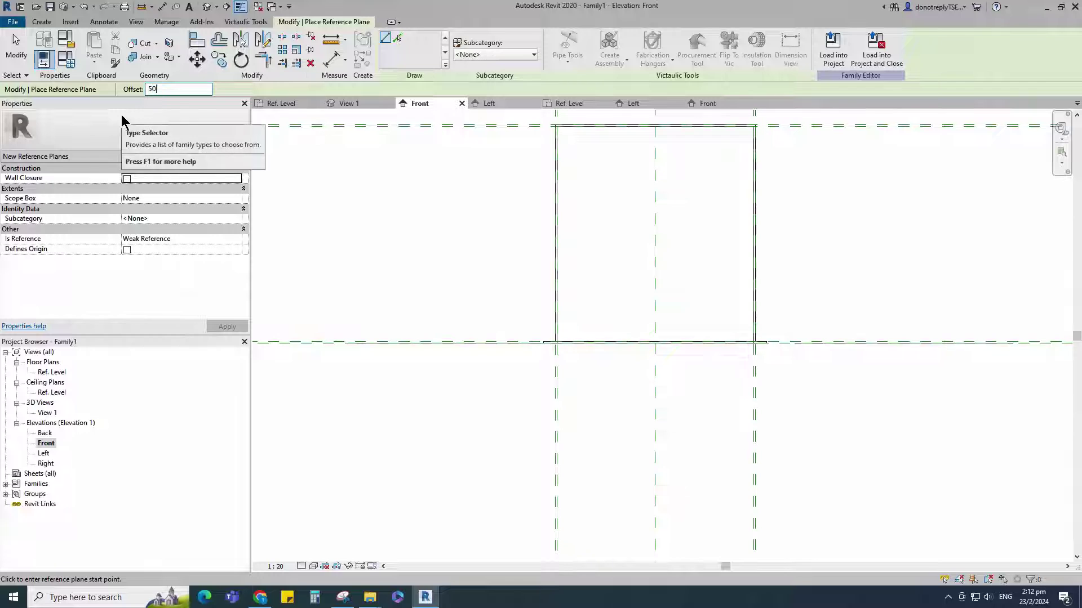
pyautogui.press('Return')
pyautogui.scroll(-2, 552, 409)
pyautogui.scroll(3, 555, 419)
pyautogui.scroll(-2, 556, 414)
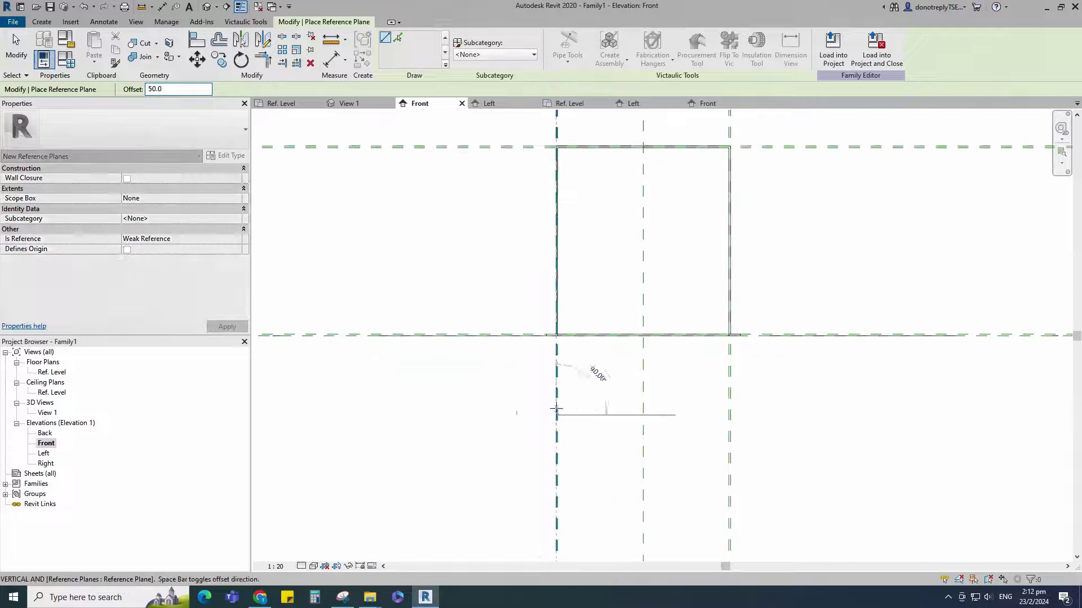
pyautogui.scroll(2, 496, 231)
pyautogui.click(445, 238)
pyautogui.scroll(-2, 442, 239)
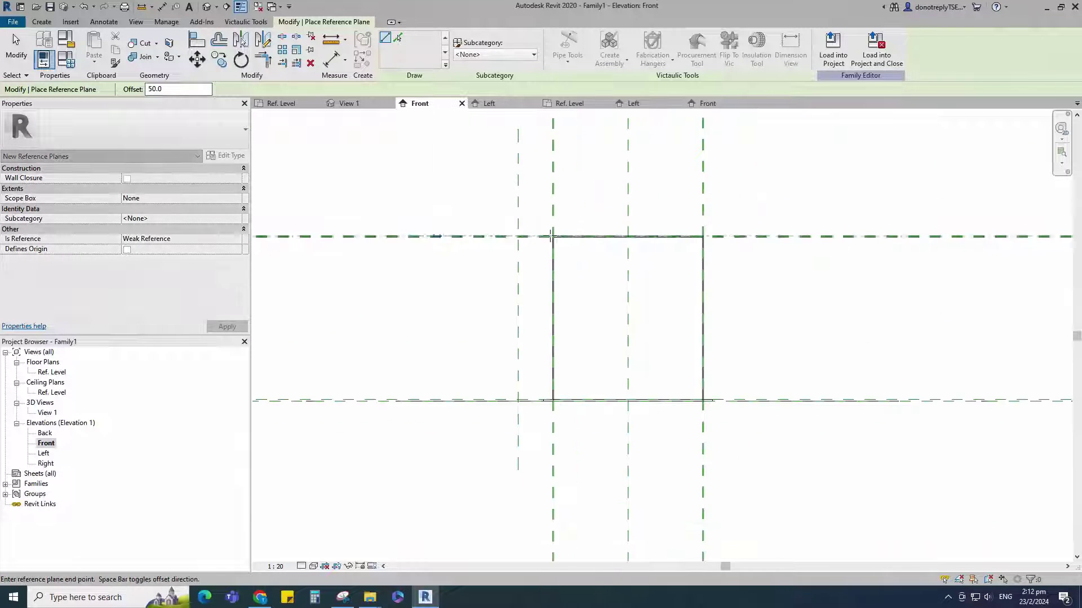
pyautogui.click(770, 237)
pyautogui.scroll(-2, 770, 238)
# Dimension the two new reference planes from the box's left and upper reference planes with aligned dimensions.
pyautogui.click(334, 60)
pyautogui.scroll(4, 608, 177)
pyautogui.click(591, 178)
pyautogui.click(662, 174)
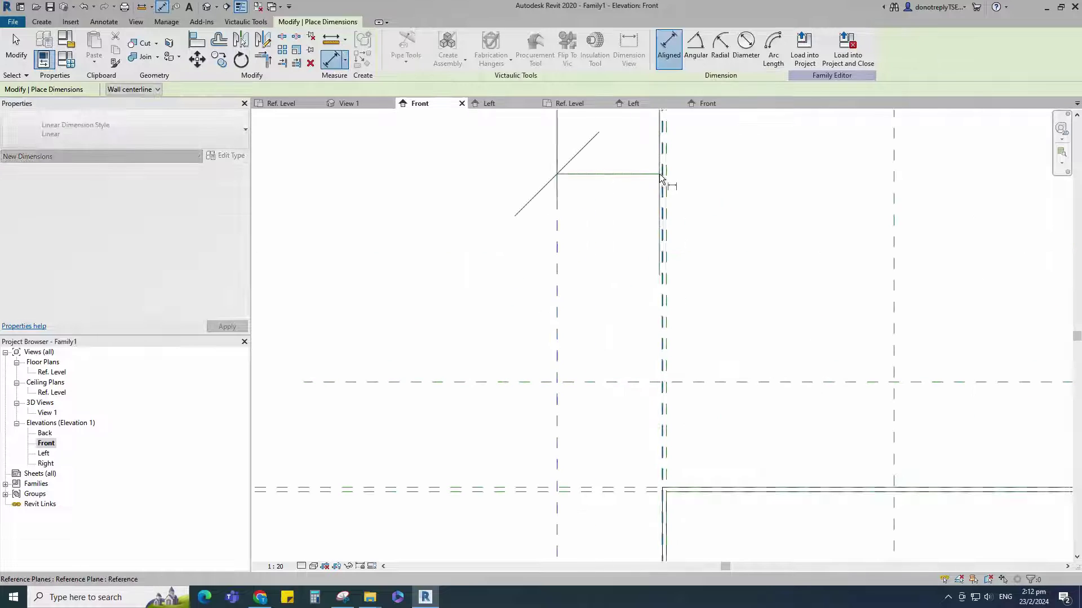
pyautogui.scroll(-3, 586, 174)
pyautogui.scroll(5, 735, 309)
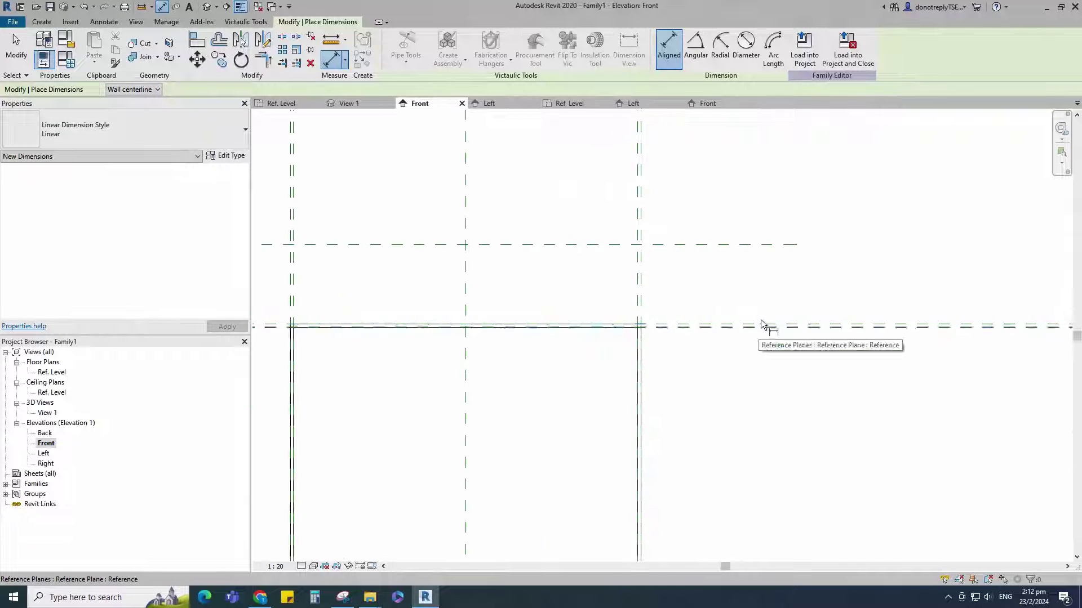
pyautogui.click(757, 323)
pyautogui.click(749, 246)
pyautogui.scroll(-7, 594, 305)
pyautogui.click(690, 248)
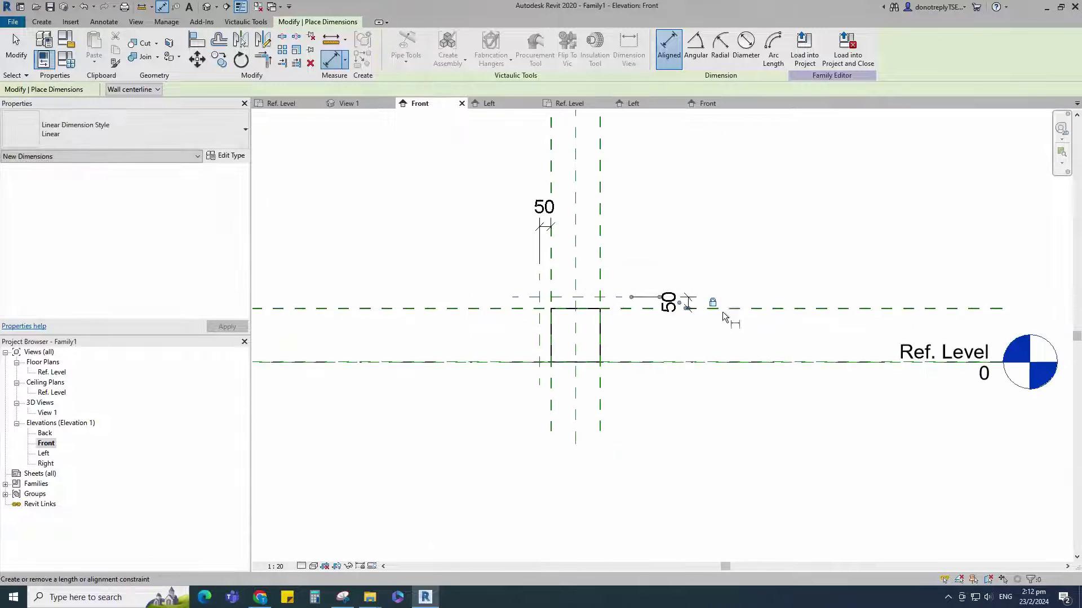
pyautogui.press('Escape')
pyautogui.press('Escape')
pyautogui.scroll(2, 565, 341)
# Display the Front elevation in a shaded visual style.
pyautogui.click(302, 566)
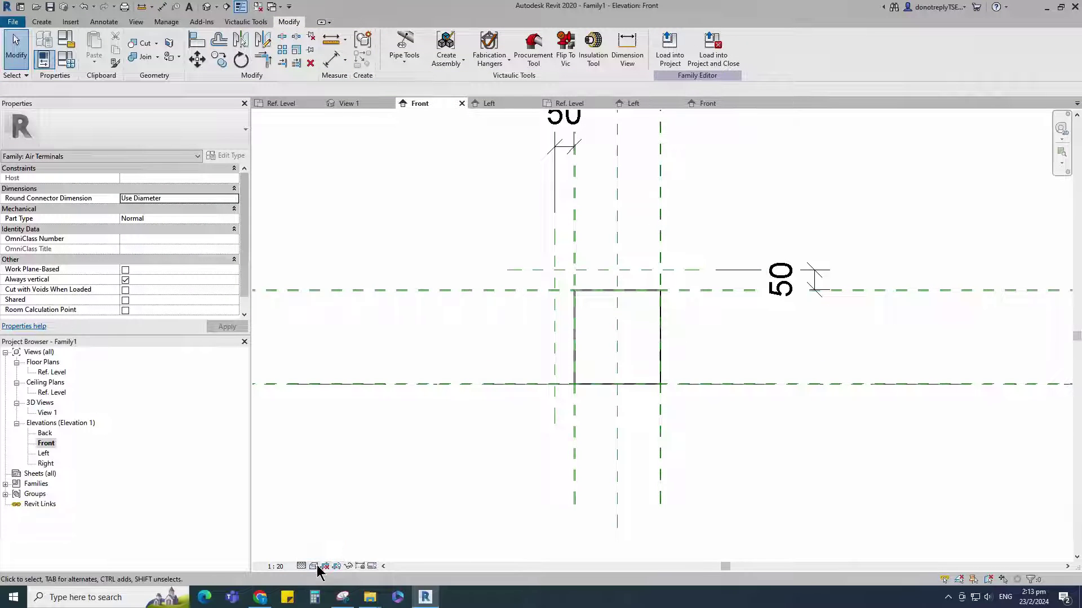
pyautogui.click(314, 567)
pyautogui.click(344, 519)
pyautogui.scroll(1, 690, 324)
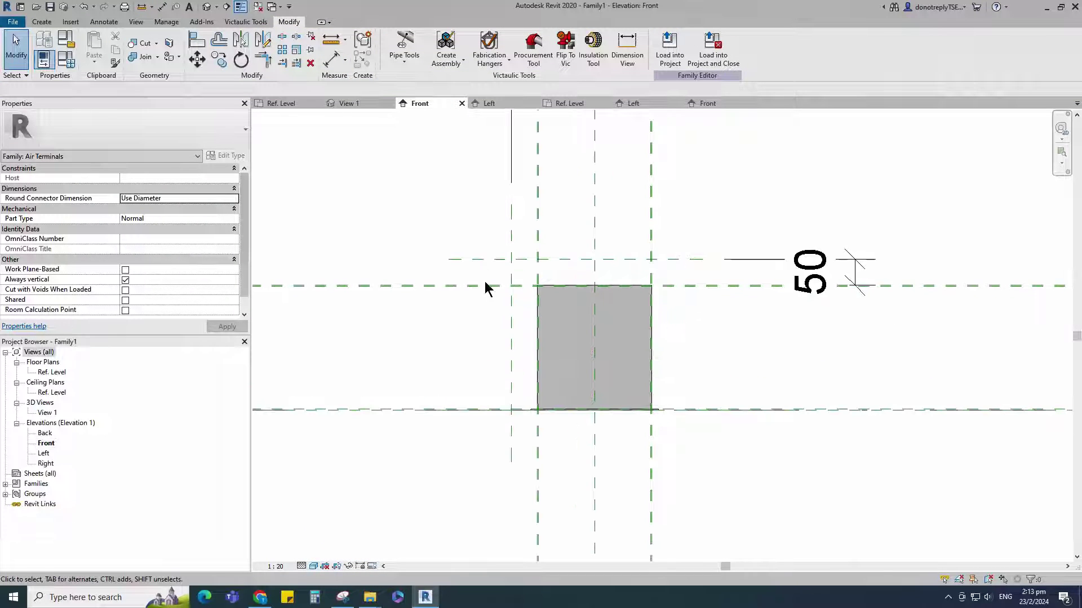
# Place a horizontal reference plane through the box, offset 62 mm above the base reference plane.
pyautogui.press('r')
pyautogui.press('p')
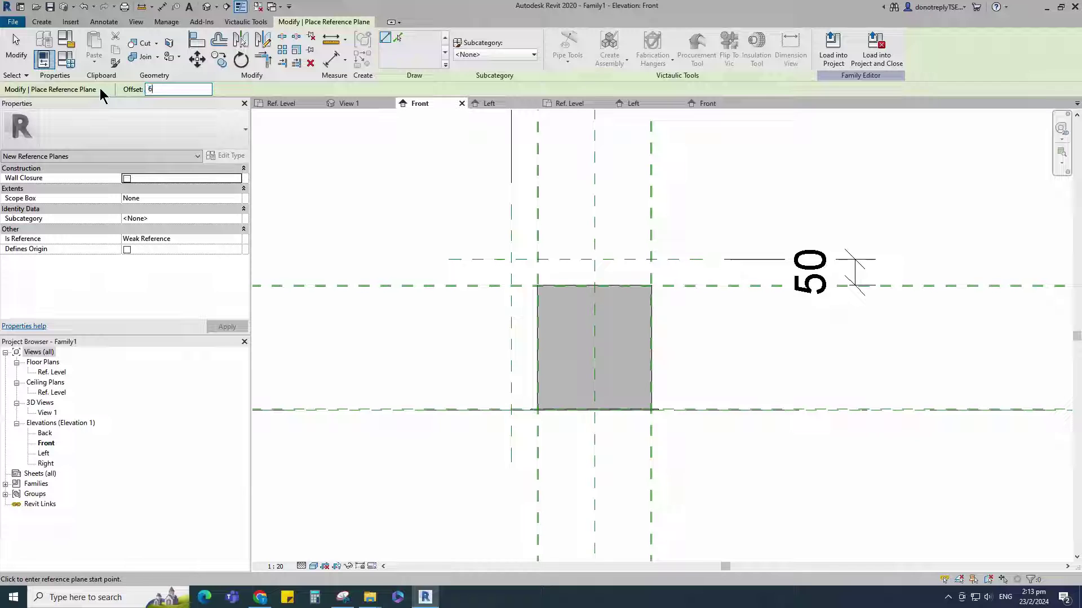
pyautogui.scroll(4, 418, 437)
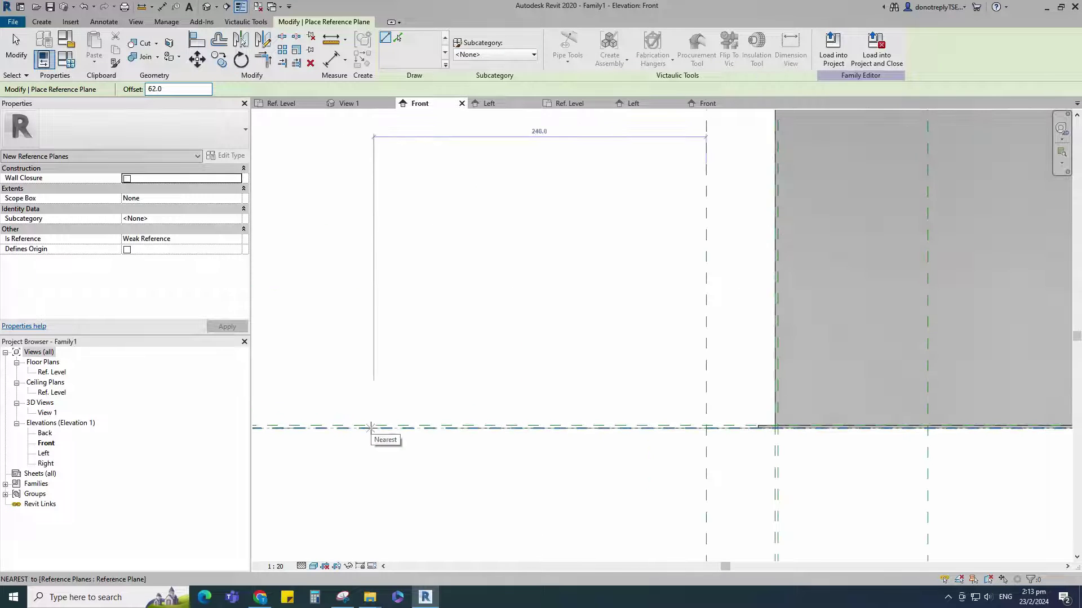
pyautogui.scroll(-2, 423, 432)
pyautogui.click(451, 431)
# Dimension the lower horizontal reference plane's offset from the base plane, left of the box.
pyautogui.press('d')
pyautogui.press('i')
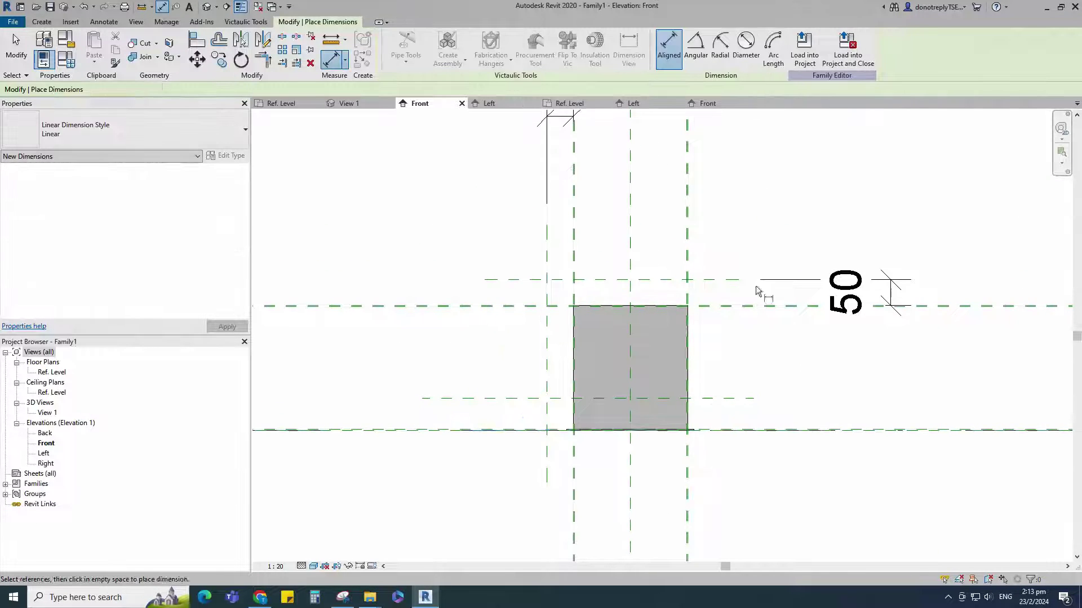
pyautogui.scroll(1, 408, 441)
pyautogui.scroll(1, 408, 438)
pyautogui.click(417, 427)
pyautogui.click(455, 352)
pyautogui.scroll(-3, 461, 372)
pyautogui.click(410, 341)
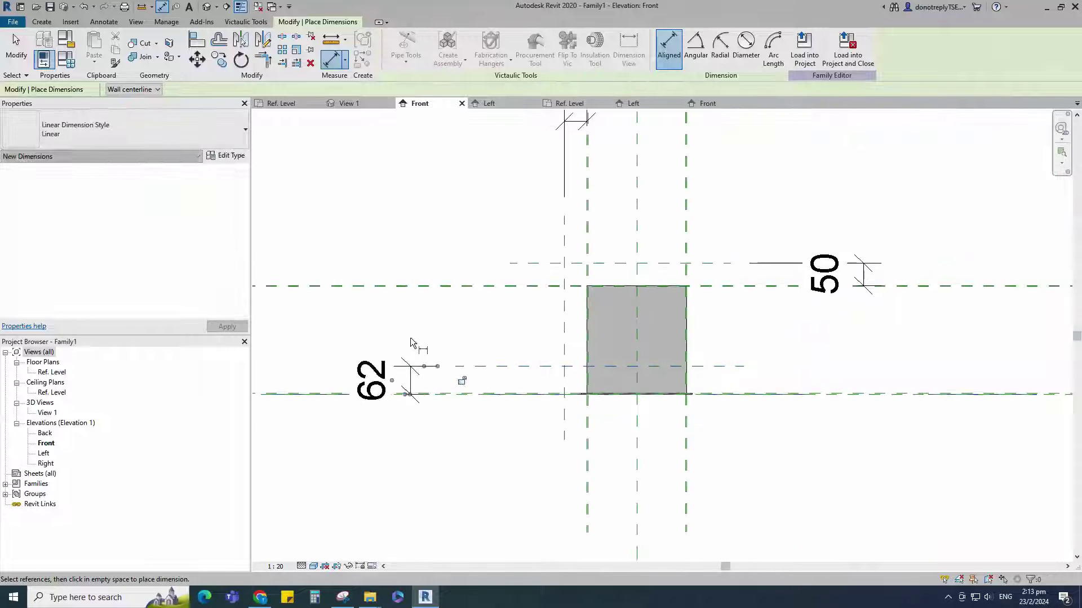
pyautogui.scroll(-2, 461, 383)
pyautogui.press('Escape')
pyautogui.press('Escape')
pyautogui.scroll(2, 448, 423)
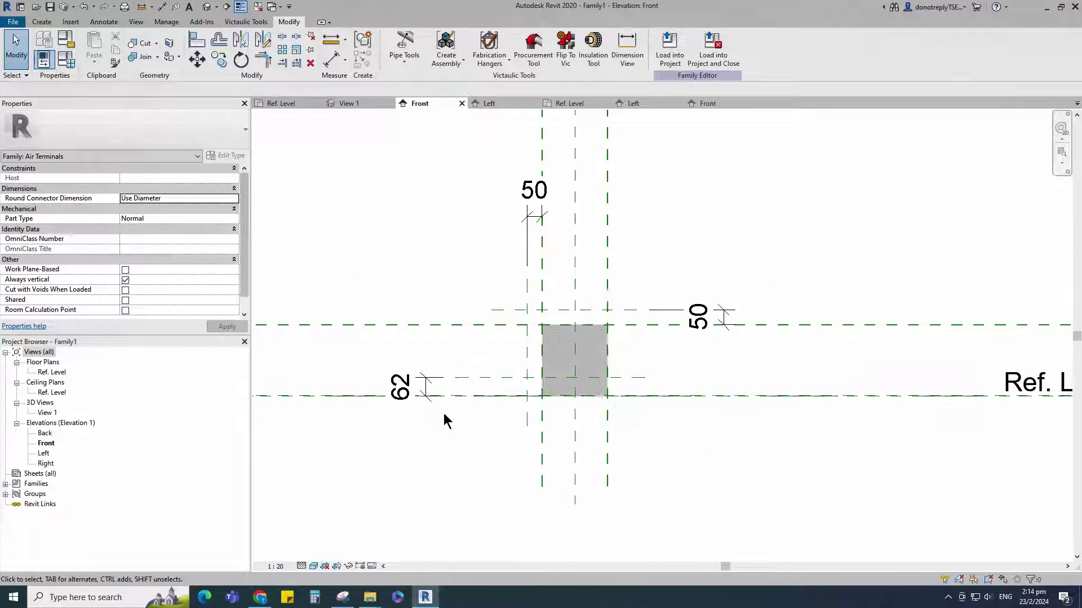
# Place a horizontal reference plane through the box, offset 158 mm above the lower 62 mm plane.
pyautogui.click(454, 378)
pyautogui.write('rp')
pyautogui.write('1')
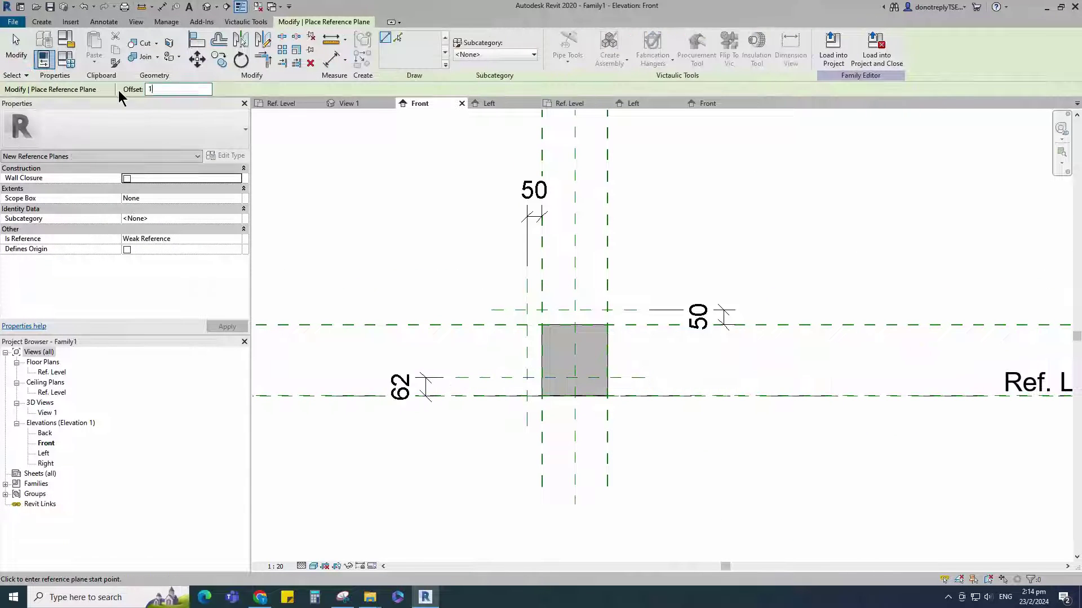
pyautogui.write('58')
pyautogui.scroll(1, 464, 376)
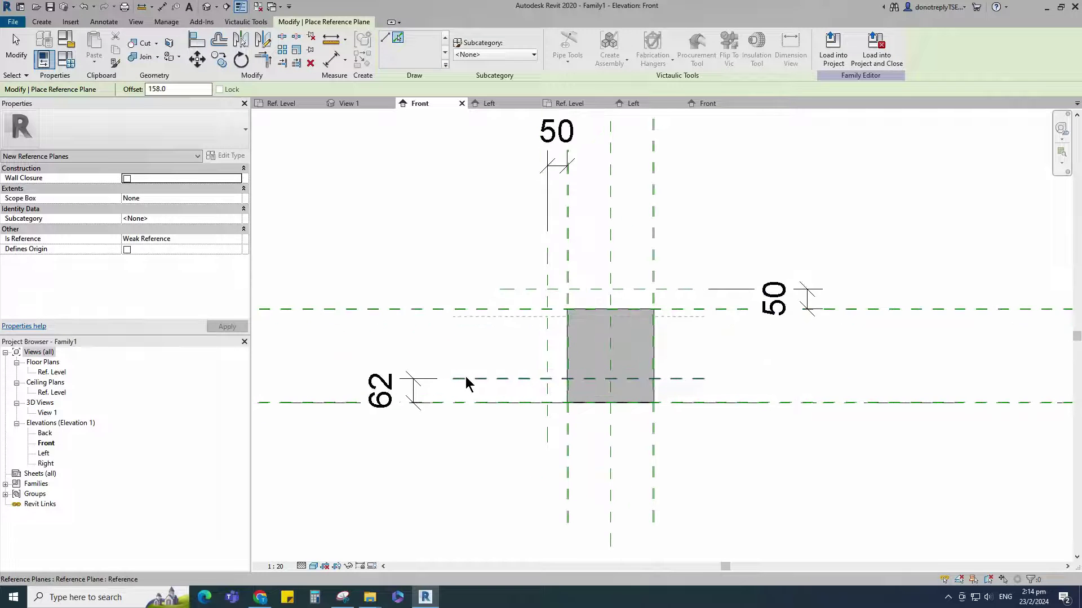
# Add an aligned dimension between the two horizontal reference planes crossing the box.
pyautogui.press('d')
pyautogui.press('i')
pyautogui.click(471, 379)
pyautogui.click(451, 318)
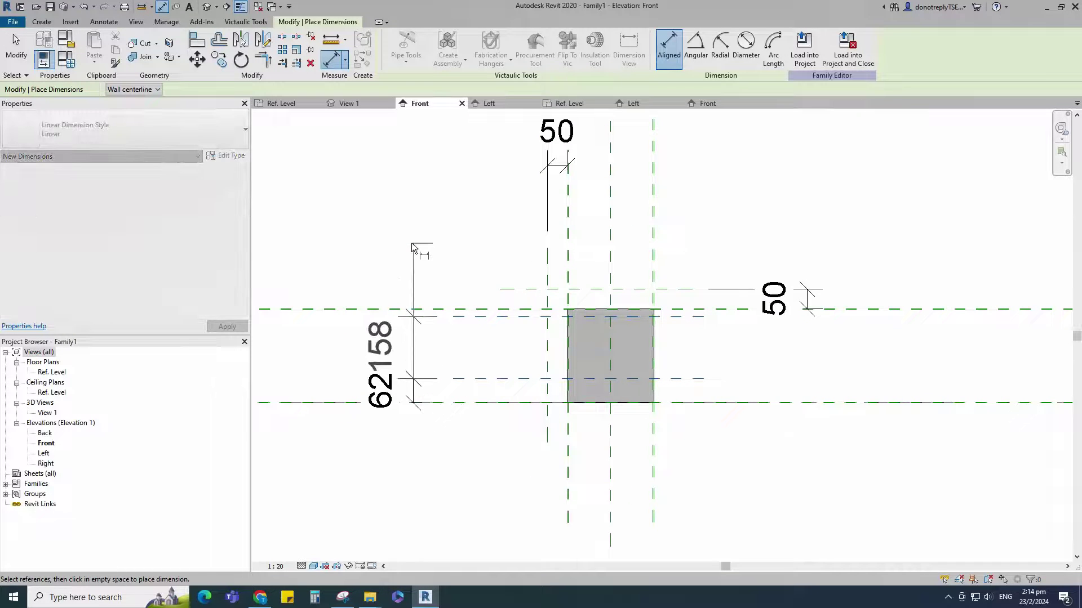
pyautogui.click(337, 217)
pyautogui.press('Escape')
pyautogui.press('Escape')
# Label the 158 mm vertical dimension with a new family type parameter named d.
pyautogui.scroll(-2, 551, 302)
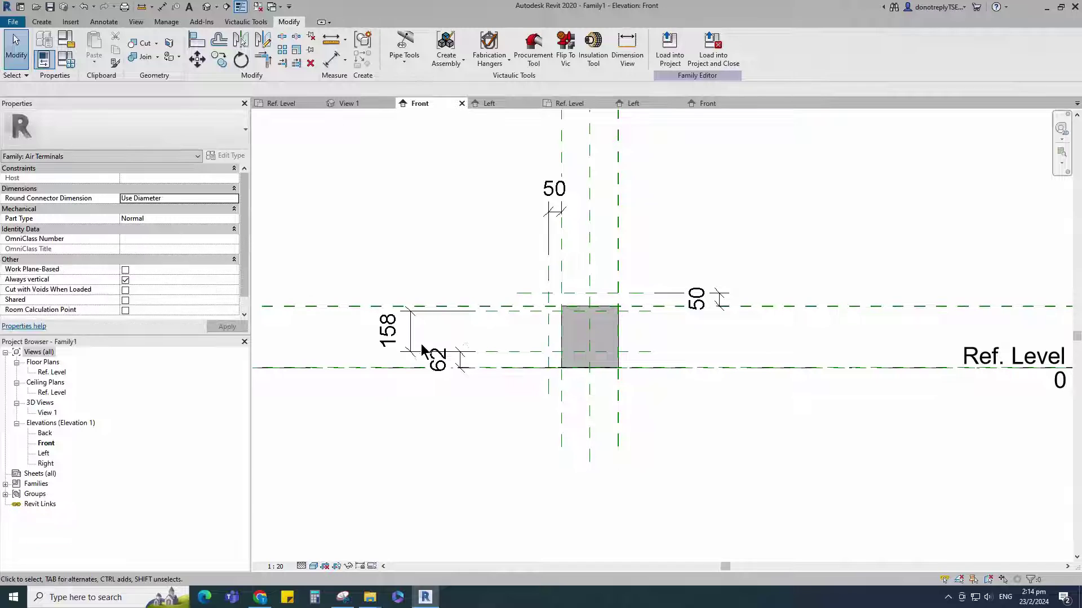
pyautogui.click(412, 340)
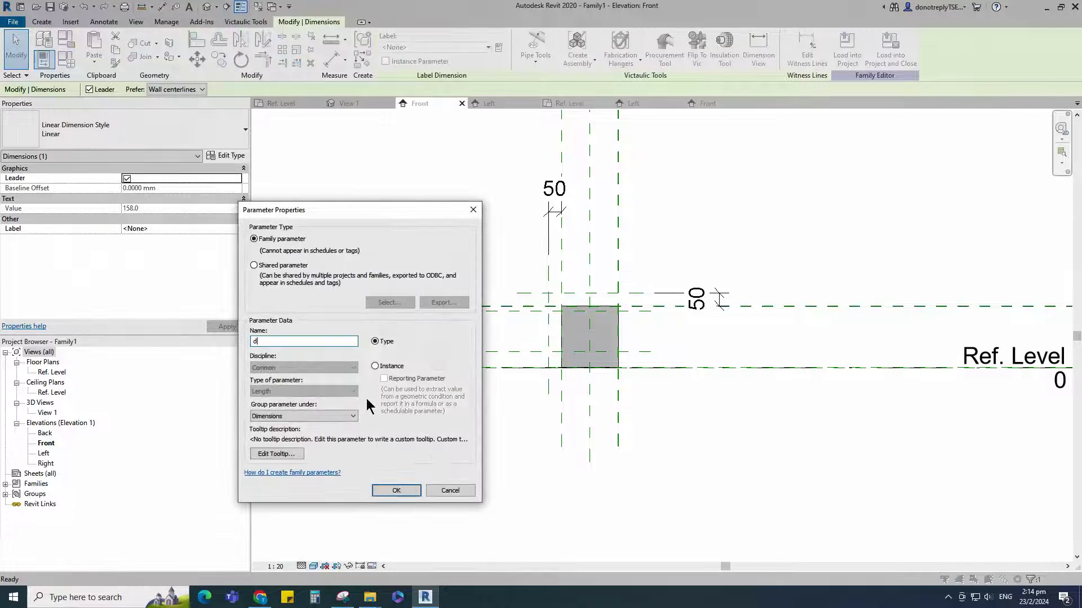
pyautogui.click(396, 490)
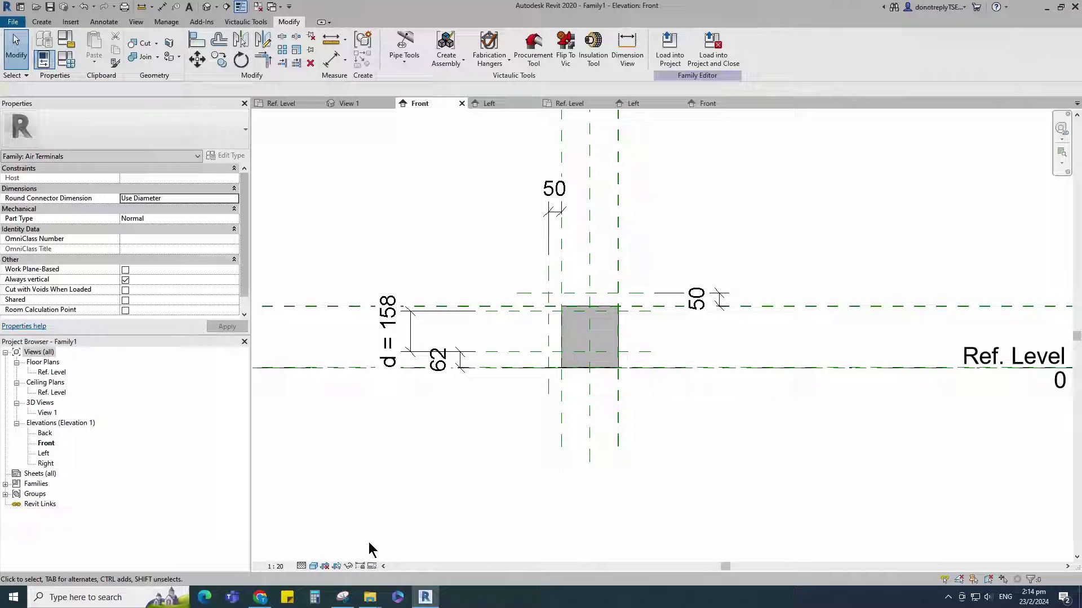
# Place a horizontal reference plane midway between the two planes, offset 79 mm from the lower one.
pyautogui.click(513, 352)
pyautogui.click(363, 42)
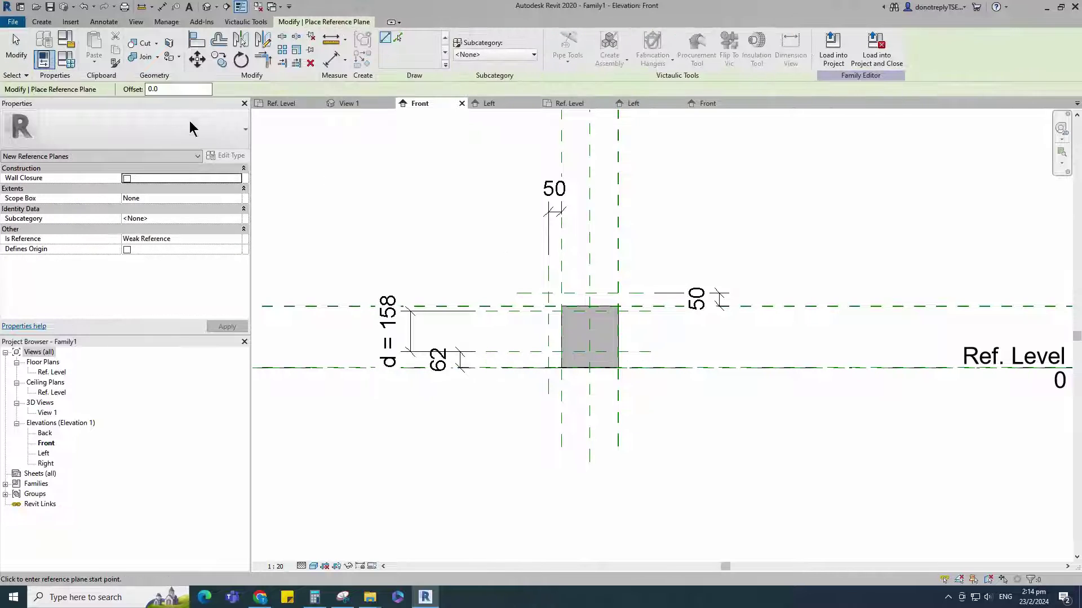
pyautogui.write('79')
pyautogui.click(398, 37)
pyautogui.scroll(2, 509, 345)
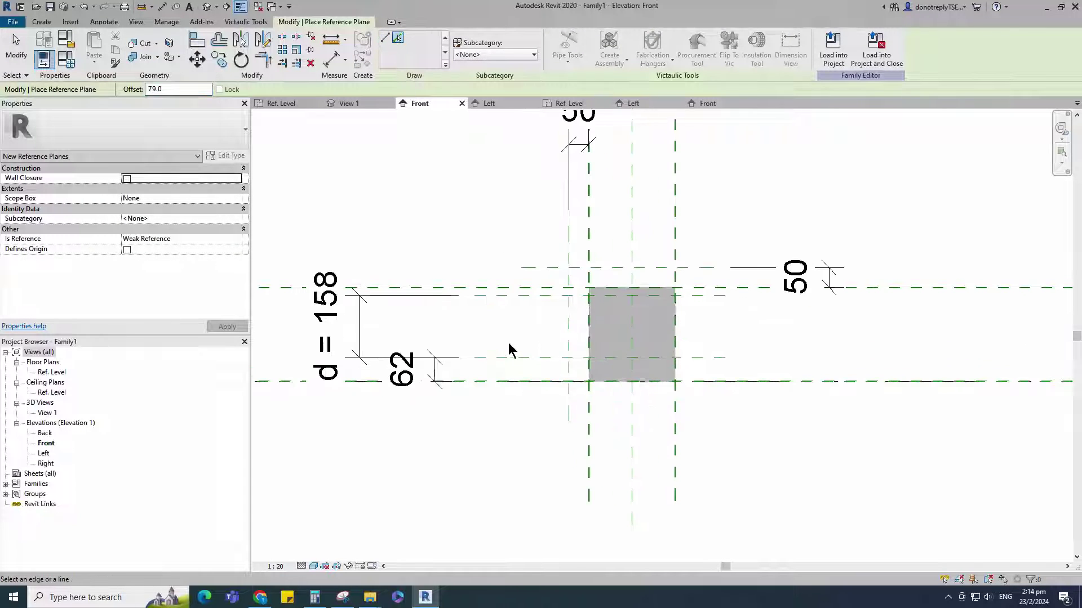
# Dimension the three horizontal reference planes through the box as a chain and make the spacings equal.
pyautogui.click(330, 58)
pyautogui.click(505, 358)
pyautogui.click(507, 326)
pyautogui.click(499, 296)
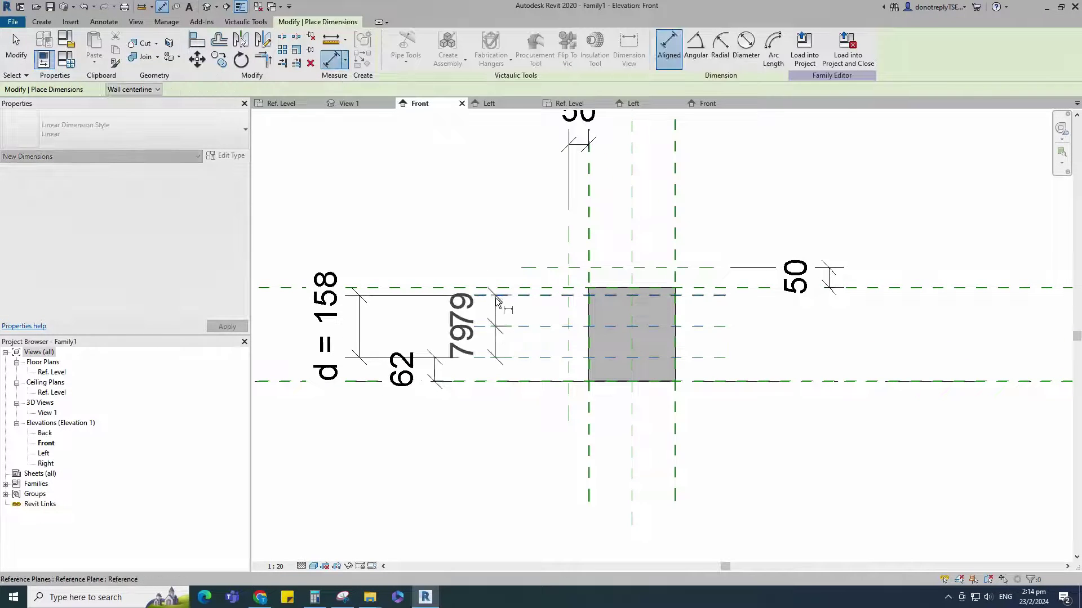
pyautogui.scroll(-1, 505, 294)
pyautogui.click(454, 237)
pyautogui.click(455, 241)
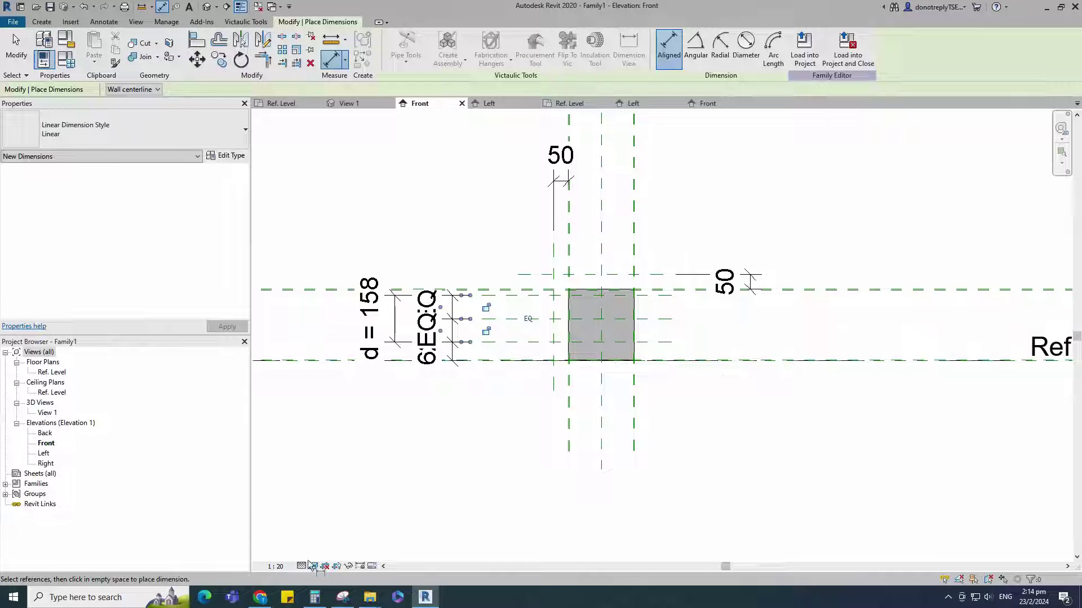
# Set the Front elevation's view scale to 1:10.
pyautogui.click(276, 567)
pyautogui.click(293, 447)
pyautogui.scroll(-1, 384, 422)
pyautogui.press('Escape')
pyautogui.press('Escape')
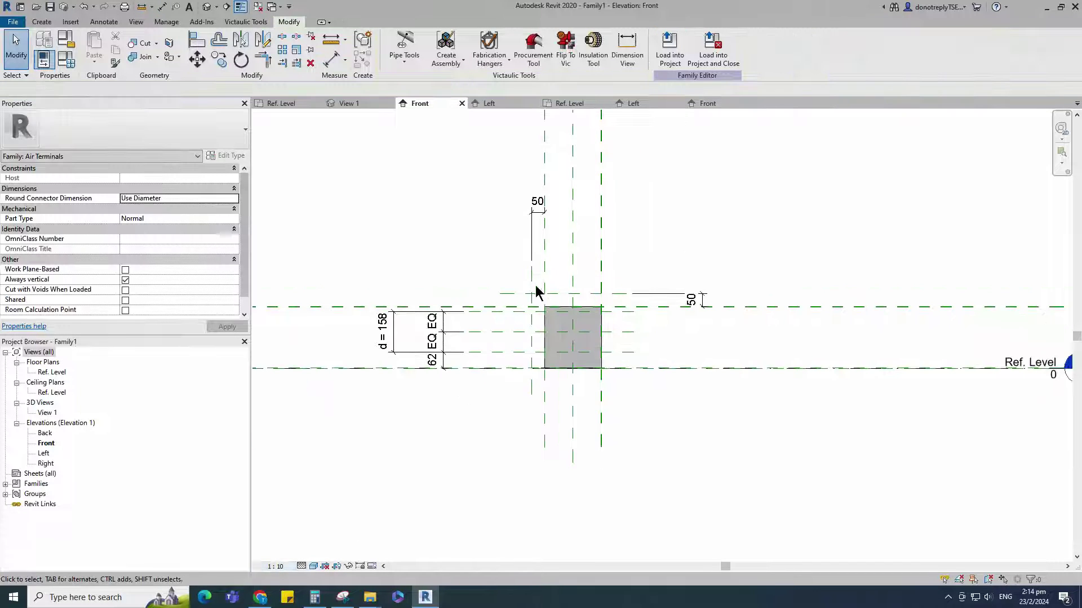
# Draw two vertical reference planes, one on each side of the vertical centre plane, offset 79 mm.
pyautogui.press('r')
pyautogui.press('p')
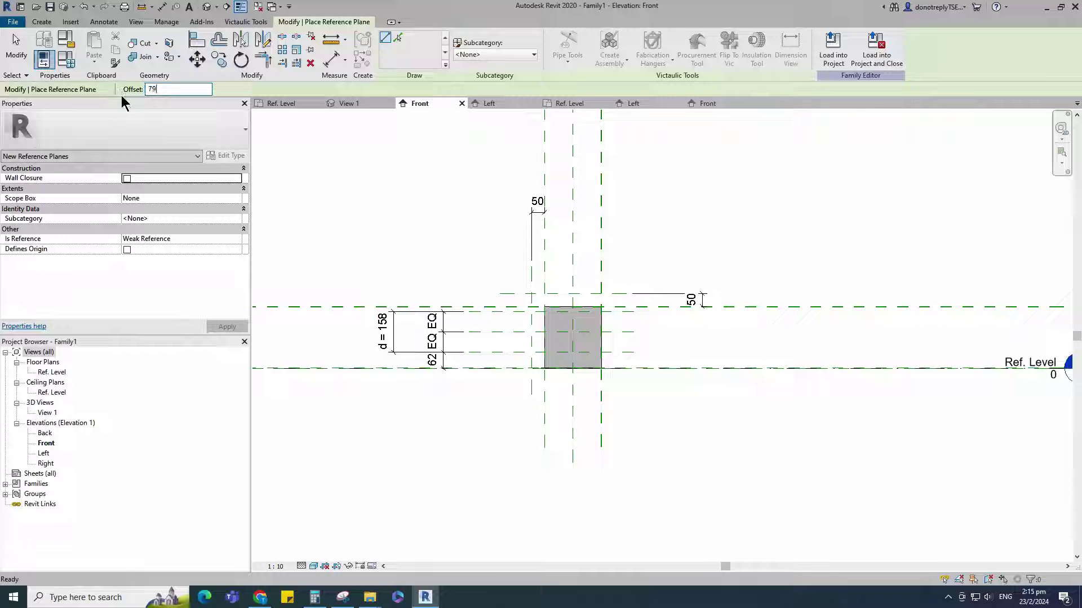
pyautogui.click(572, 230)
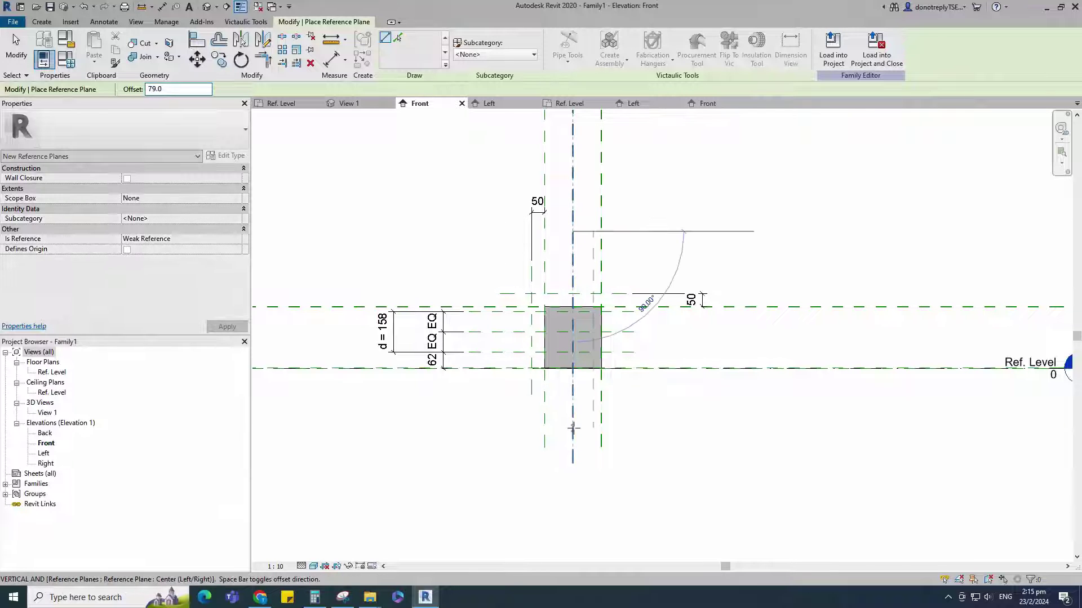
pyautogui.click(572, 429)
# Dimension the two new vertical planes and the centre plane as a chain above the box with equal spacing.
pyautogui.click(331, 63)
pyautogui.click(552, 258)
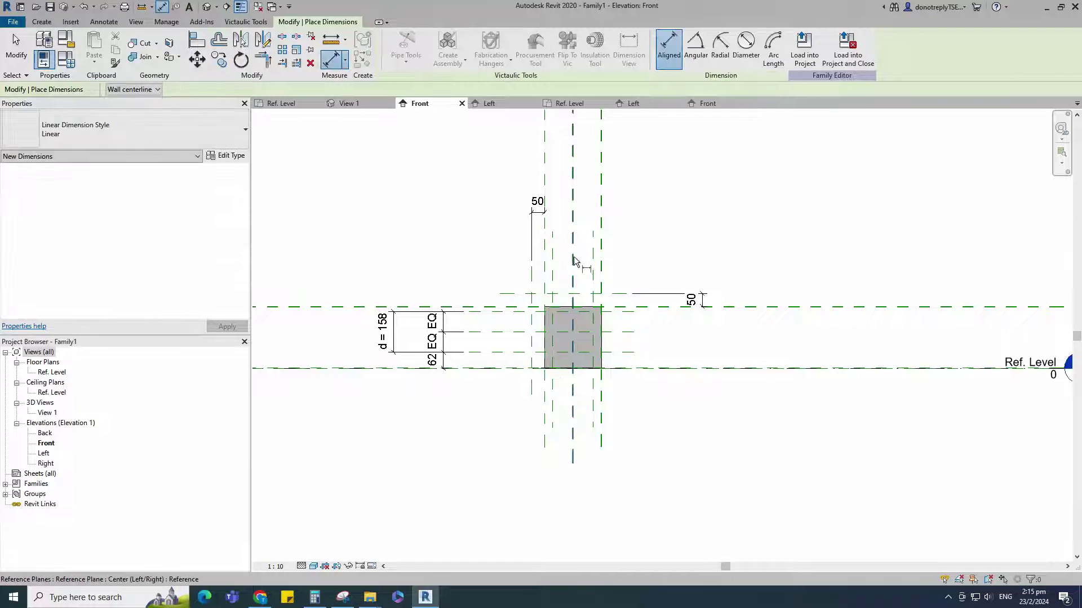
pyautogui.click(573, 255)
pyautogui.click(657, 215)
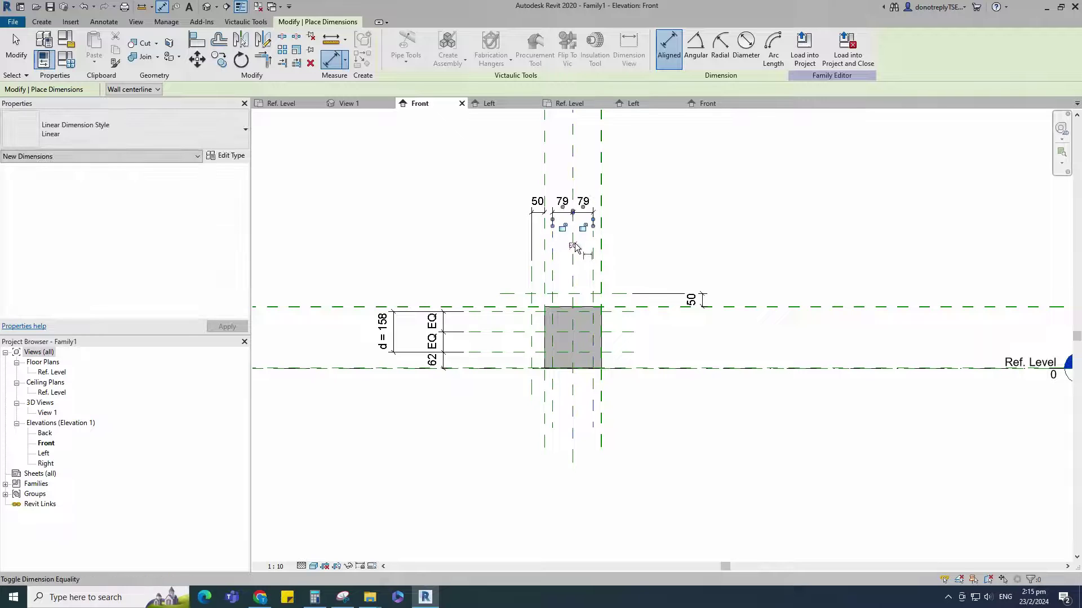
pyautogui.click(573, 239)
# Dimension the overall distance between the two outer vertical planes and label it with the existing parameter d.
pyautogui.click(552, 254)
pyautogui.click(594, 260)
pyautogui.click(651, 174)
pyautogui.press('Escape')
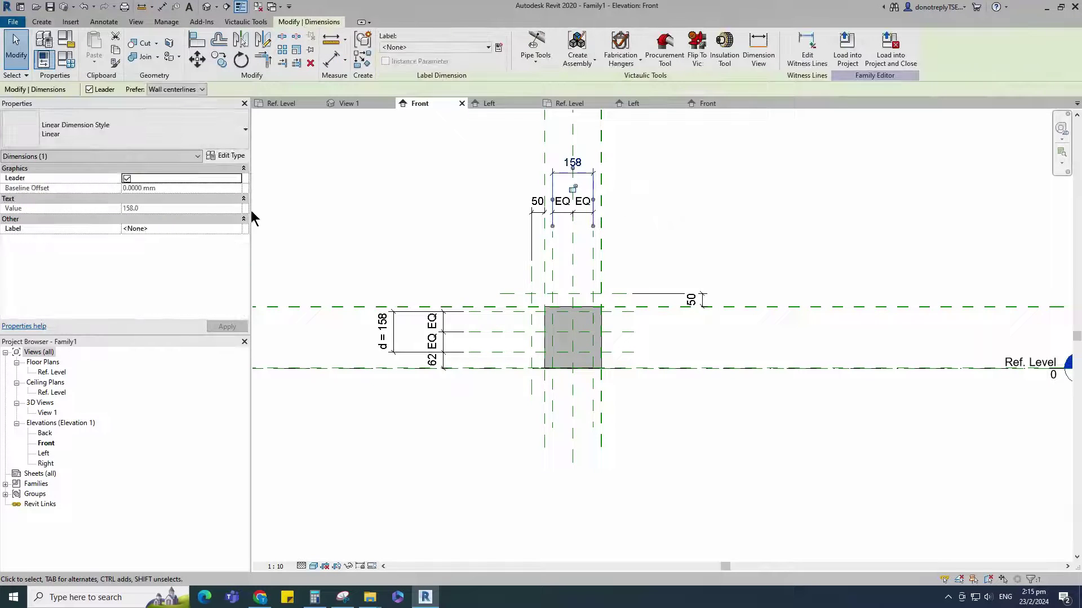
pyautogui.click(242, 229)
pyautogui.click(193, 265)
pyautogui.click(769, 239)
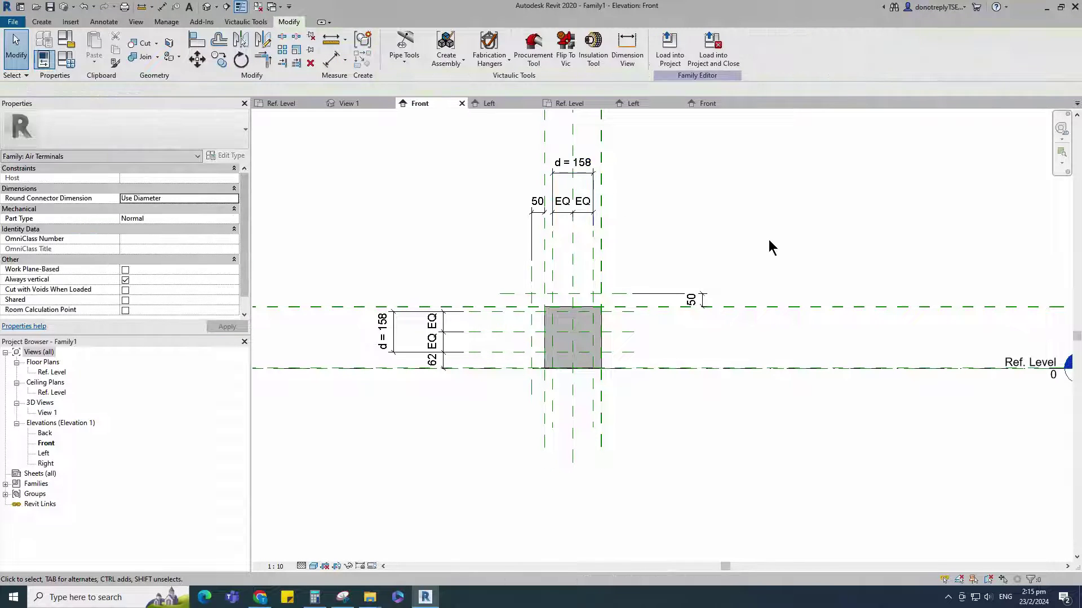
# Place reference planes 2 mm inside the upper horizontal plane and the left vertical plane of the d spacings.
pyautogui.scroll(3, 530, 304)
pyautogui.press('r')
pyautogui.press('p')
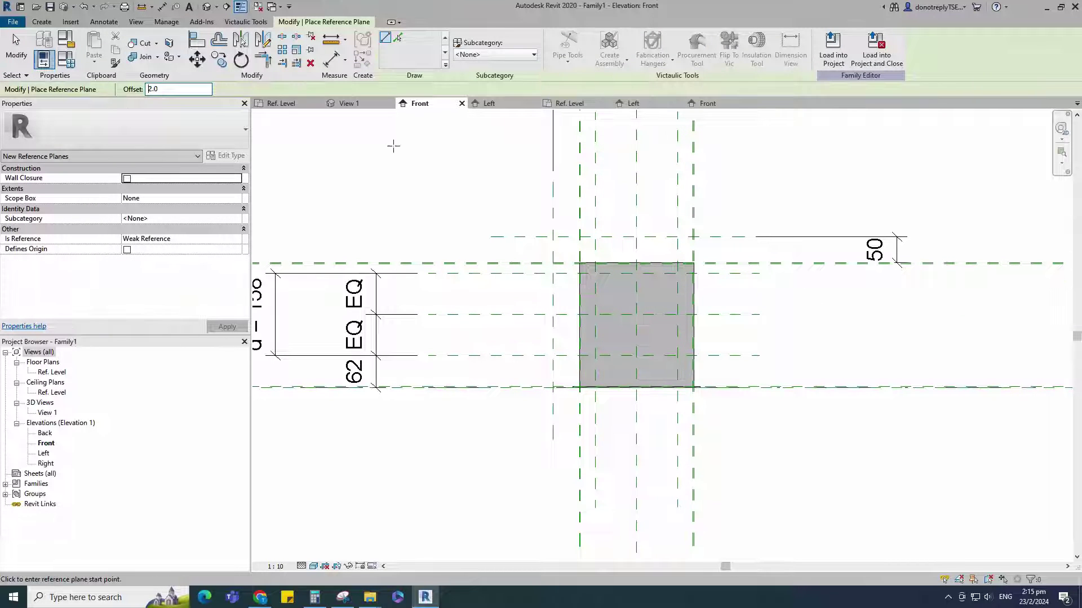
pyautogui.click(398, 38)
pyautogui.scroll(1, 503, 296)
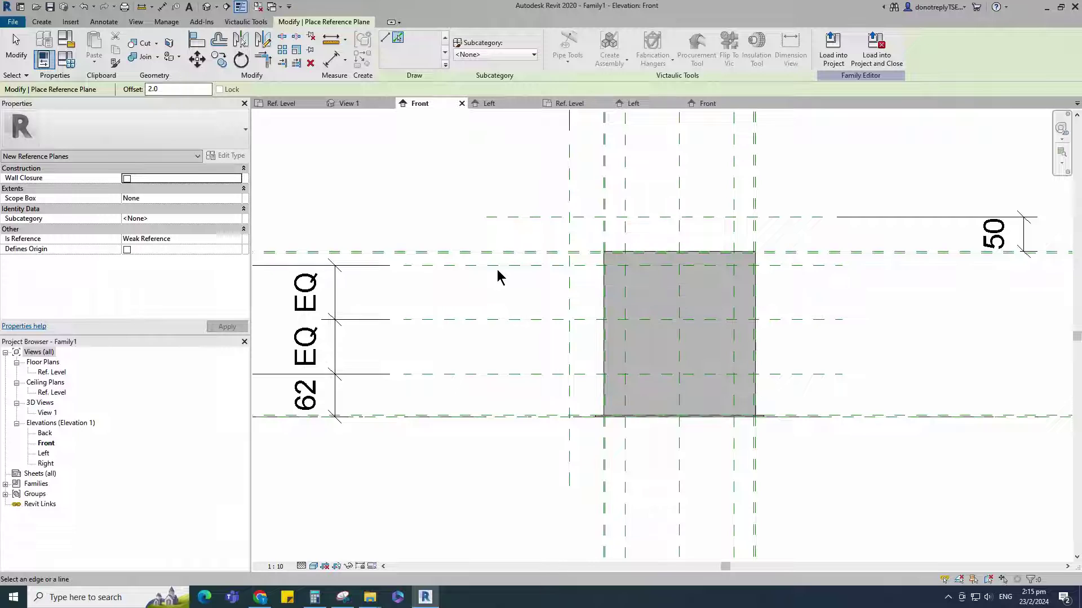
pyautogui.scroll(-2, 507, 316)
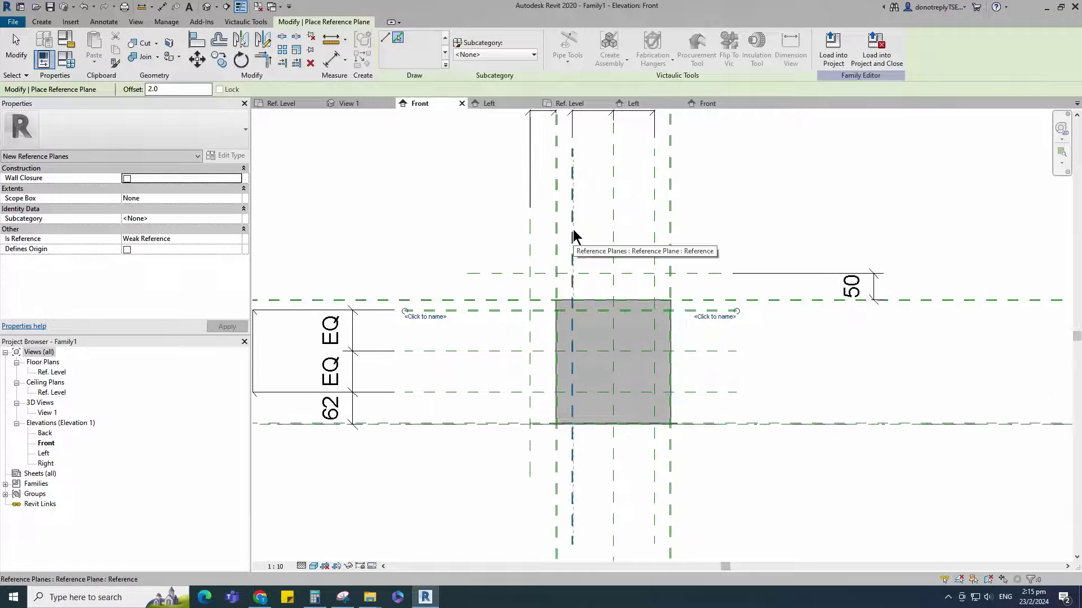
pyautogui.click(572, 230)
# Dimension and lock the 2 mm gap between the paired upper horizontal reference planes, right of the box.
pyautogui.click(334, 61)
pyautogui.scroll(4, 720, 311)
pyautogui.click(726, 314)
pyautogui.click(722, 310)
pyautogui.scroll(-2, 721, 318)
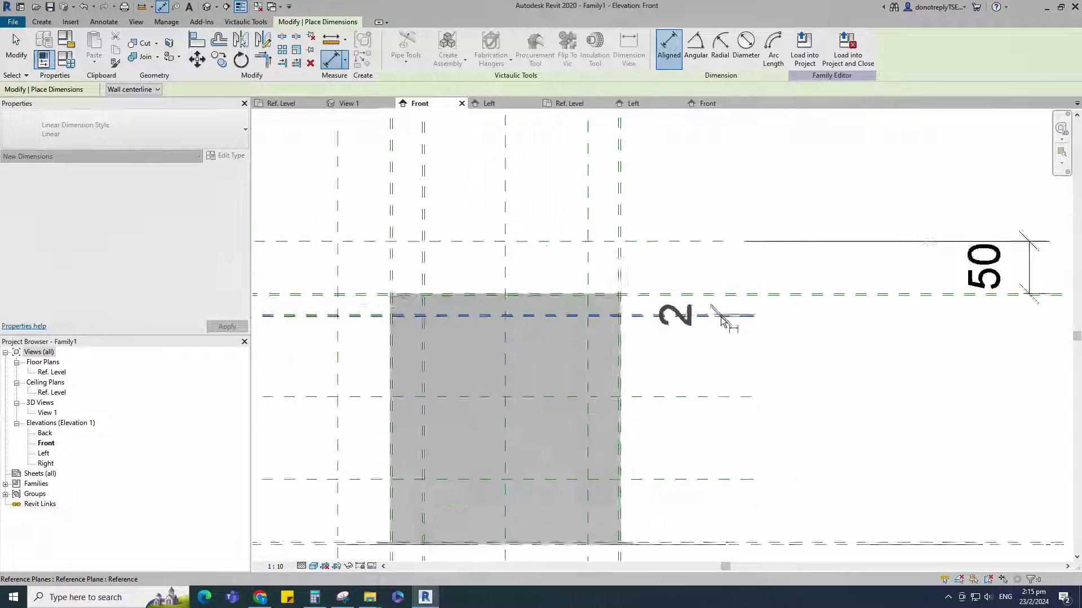
pyautogui.scroll(-2, 723, 317)
pyautogui.scroll(2, 535, 521)
pyautogui.scroll(-3, 589, 502)
pyautogui.scroll(3, 570, 247)
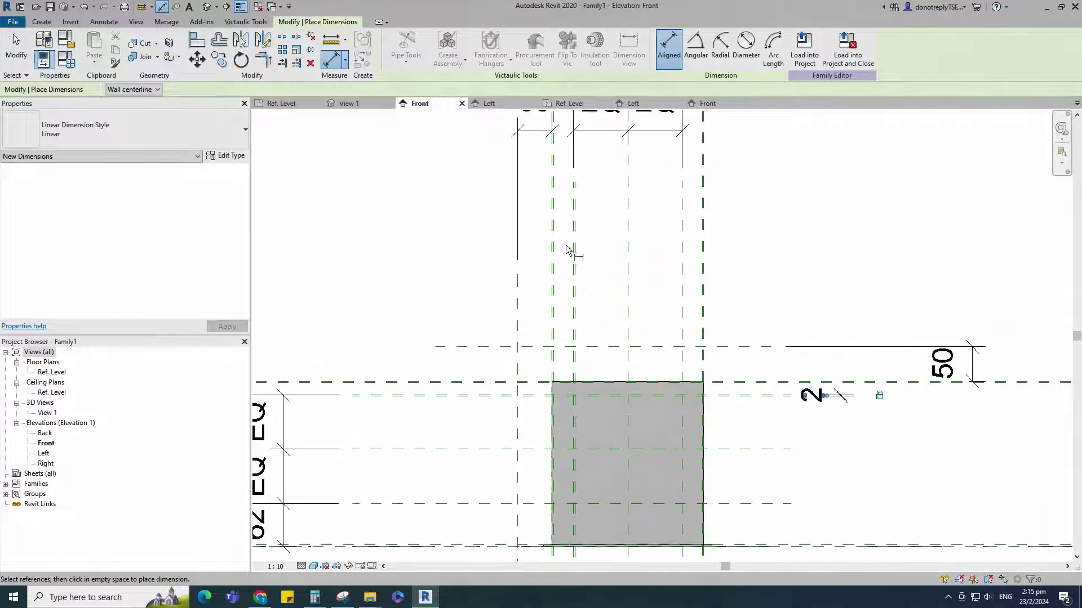
# Dimension and lock the 2 mm gap between the paired left vertical reference planes, above the box.
pyautogui.click(576, 225)
pyautogui.click(578, 225)
pyautogui.scroll(-2, 599, 256)
pyautogui.click(616, 239)
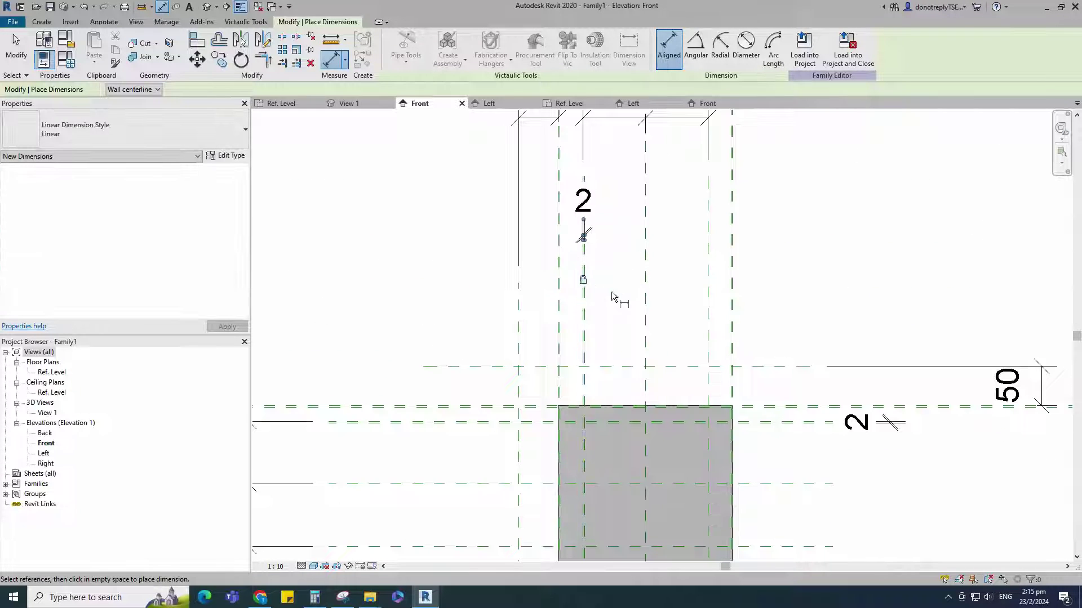
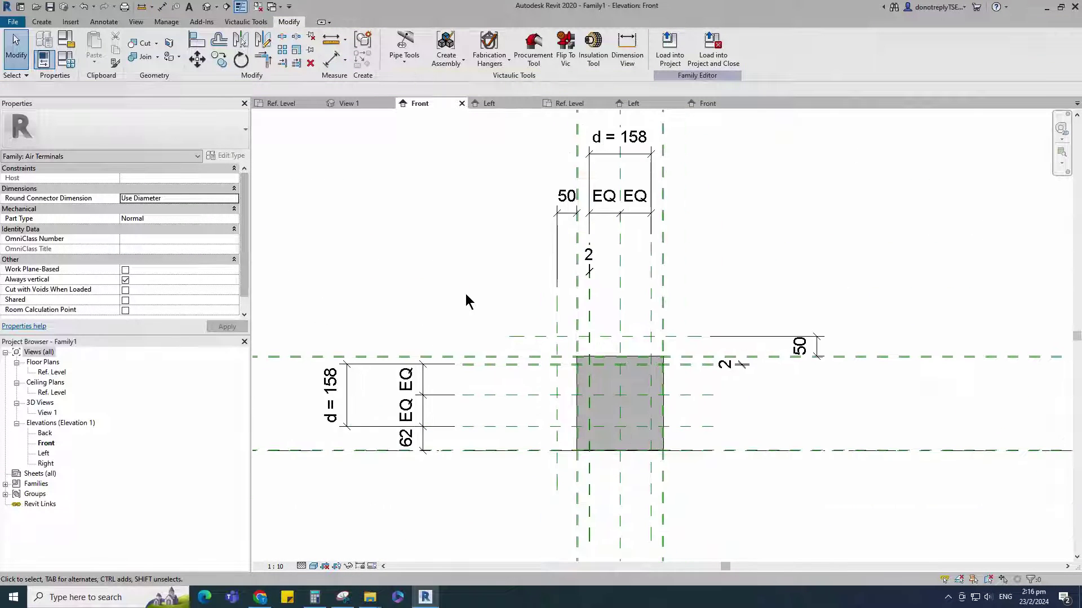
# Start a revolve and sketch a 52 by 2 mm rectangular boundary at the box's left side, locked to the reference planes.
pyautogui.click(42, 22)
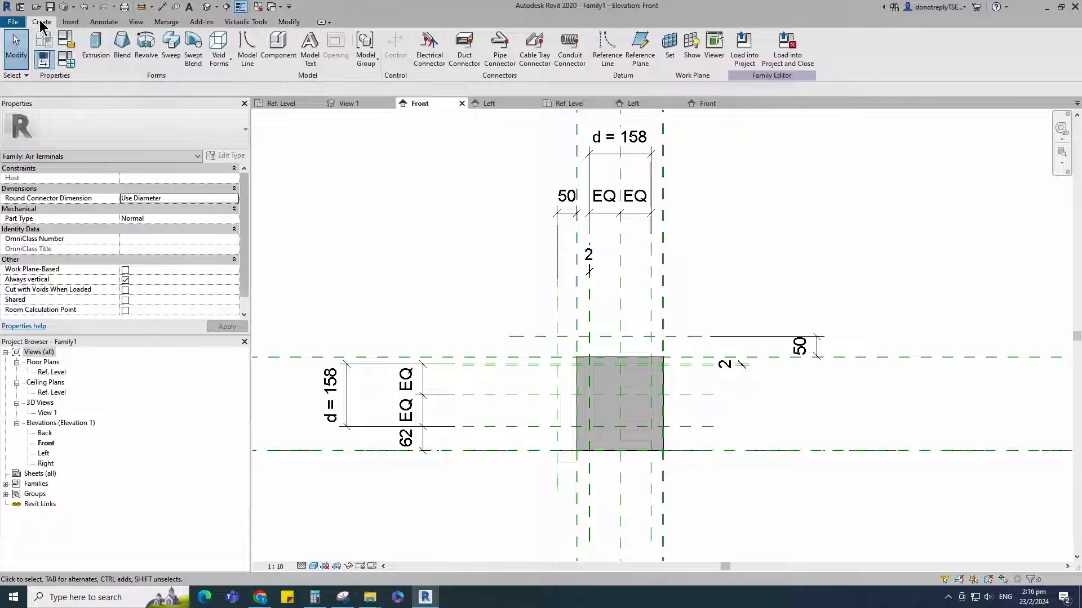
pyautogui.click(144, 48)
pyautogui.click(483, 40)
pyautogui.scroll(5, 565, 379)
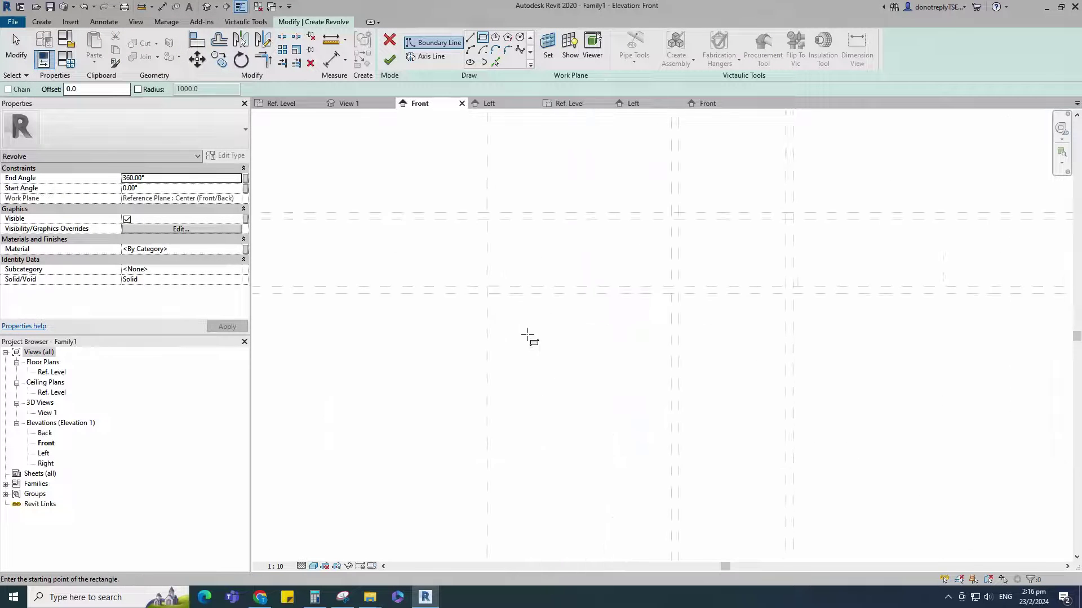
pyautogui.click(482, 280)
pyautogui.click(701, 288)
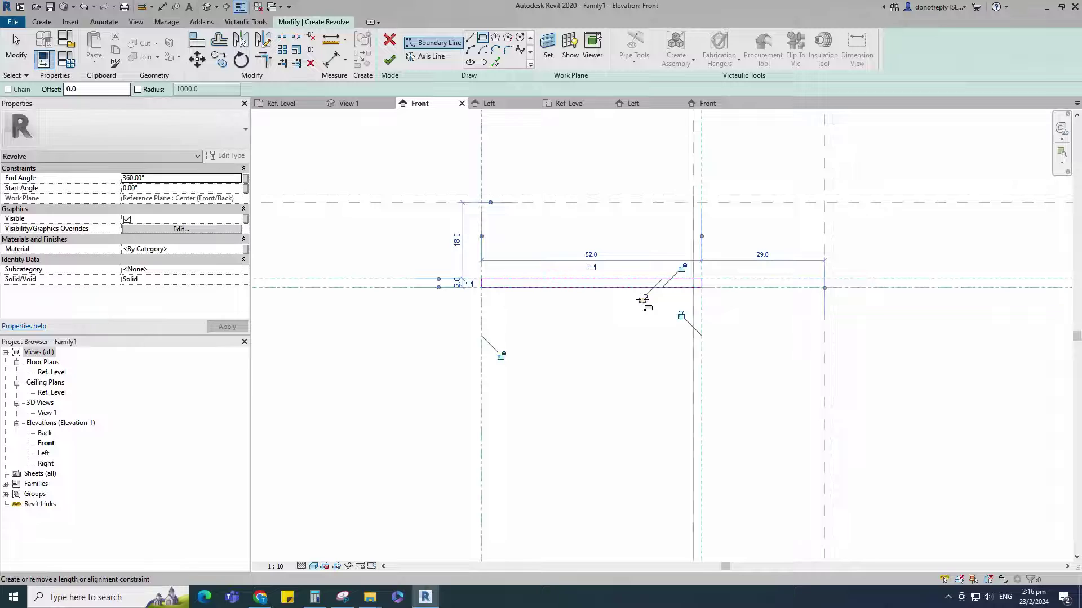
# Draw the revolve's axis along the horizontal middle reference plane and finish the left collar.
pyautogui.scroll(-5, 500, 319)
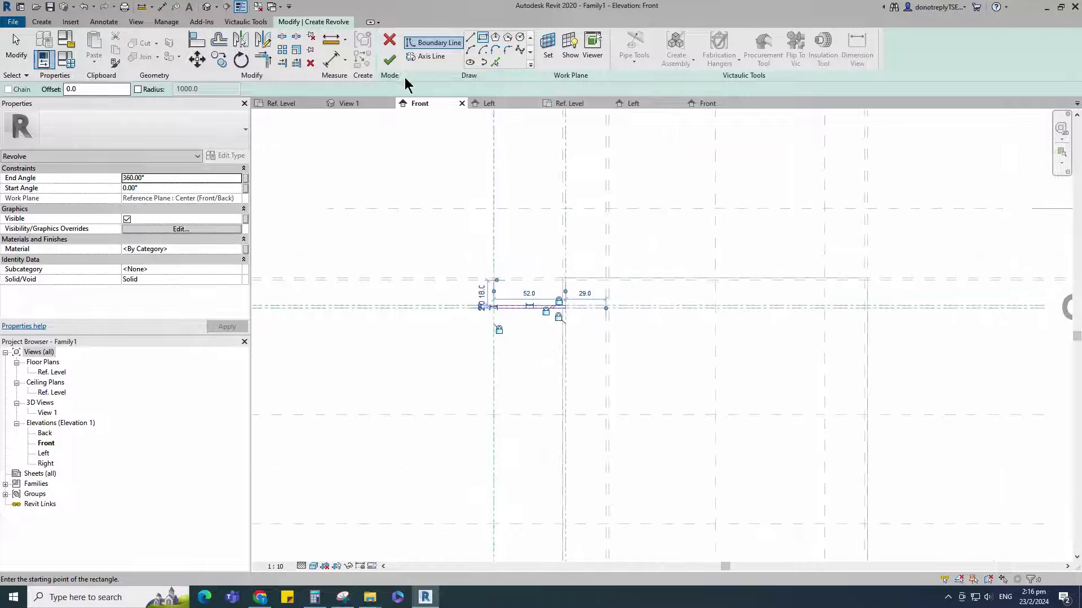
pyautogui.click(426, 56)
pyautogui.click(523, 416)
pyautogui.scroll(-3, 451, 279)
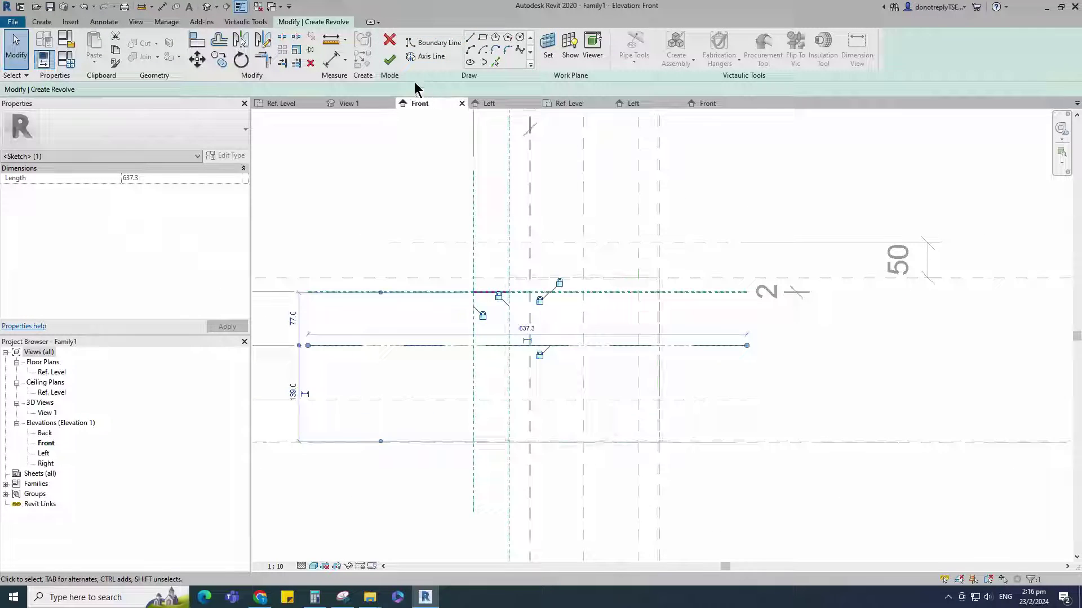
pyautogui.click(390, 60)
pyautogui.click(421, 222)
pyautogui.scroll(-2, 569, 334)
pyautogui.click(506, 371)
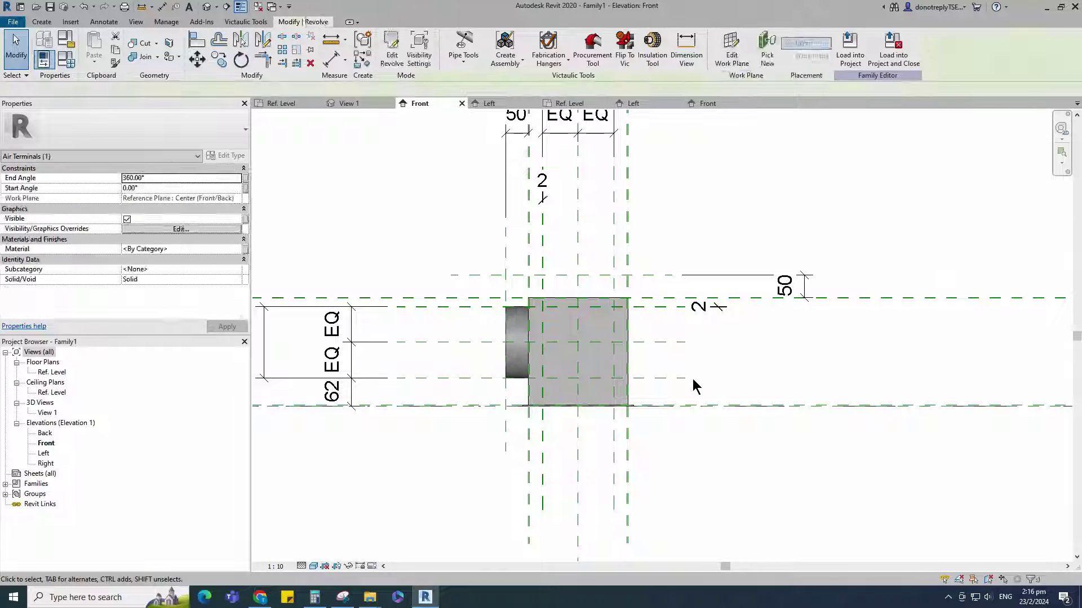
pyautogui.click(694, 381)
# Start another revolve and sketch a 2 by 52 mm rectangular boundary above the box, locked to the reference planes.
pyautogui.click(40, 23)
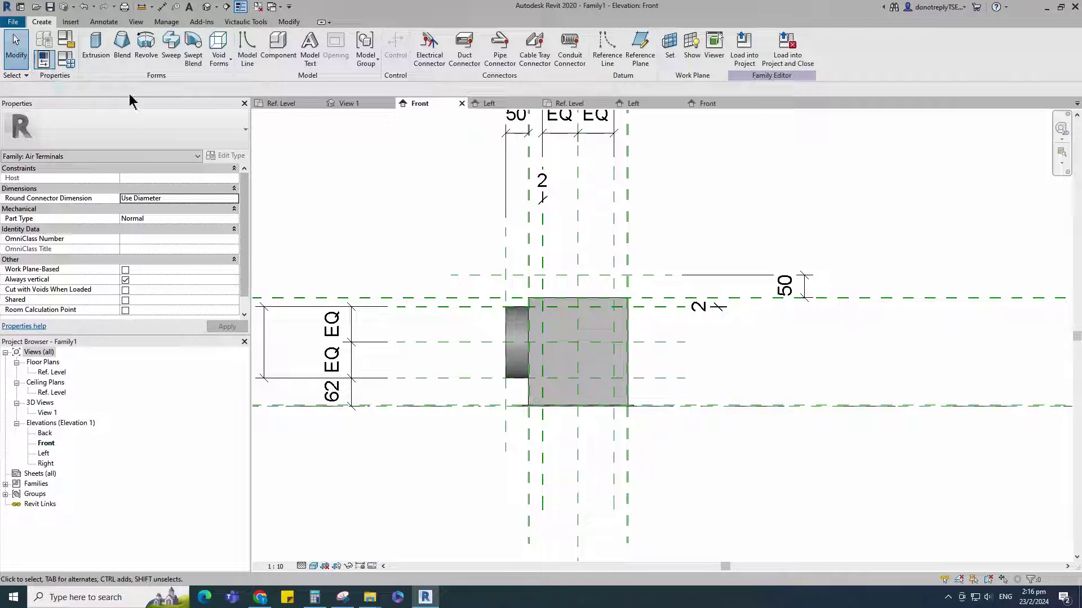
pyautogui.click(147, 48)
pyautogui.scroll(4, 509, 289)
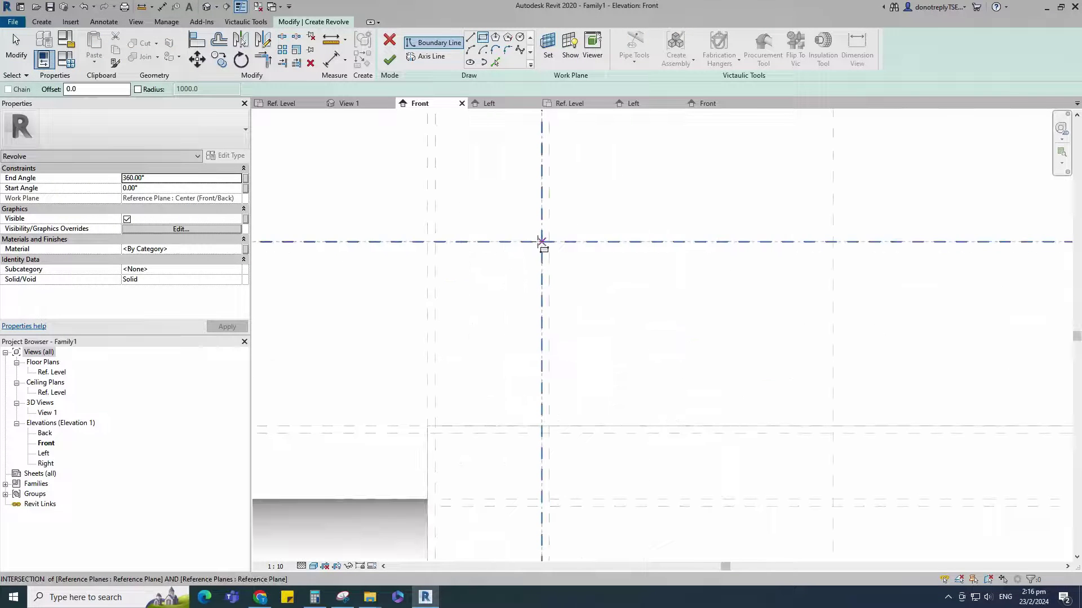
pyautogui.click(549, 242)
pyautogui.click(567, 434)
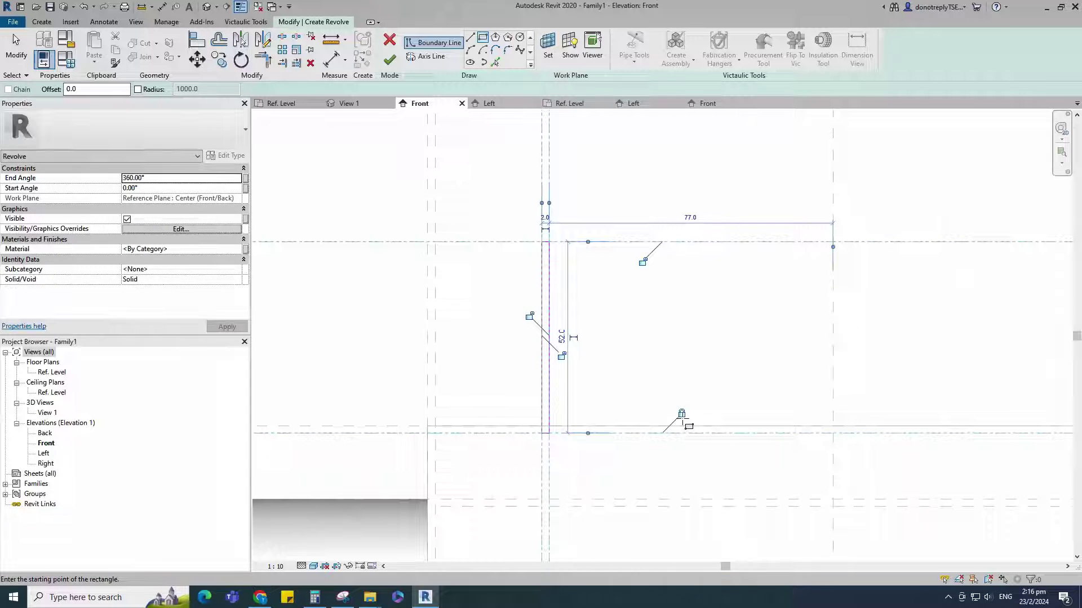
# Draw the second revolve's axis line along the vertical centre reference plane and lock it there.
pyautogui.scroll(-2, 586, 278)
pyautogui.click(426, 57)
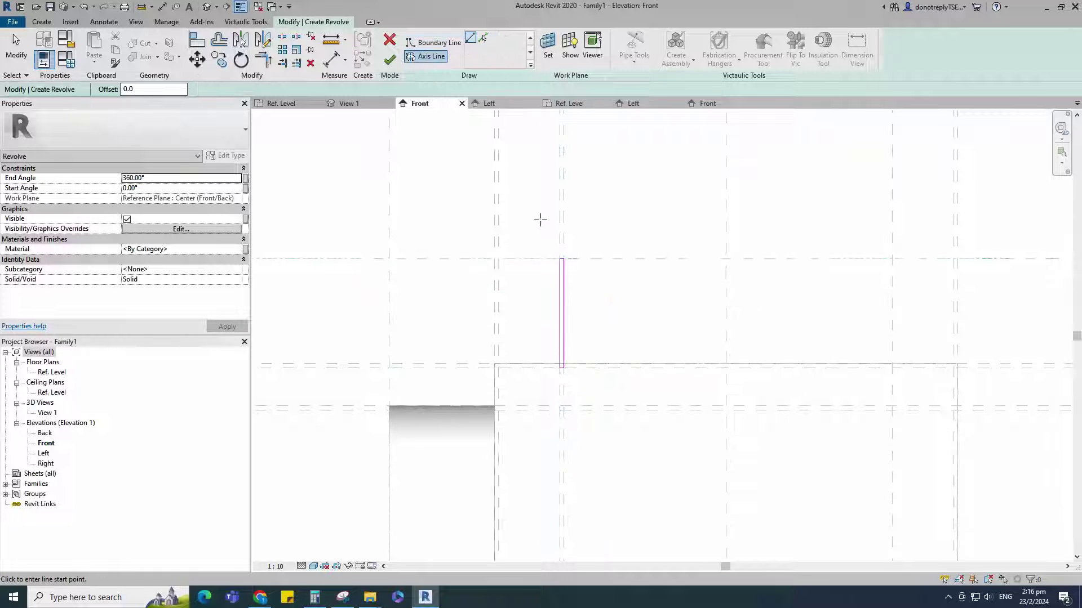
pyautogui.scroll(-2, 506, 260)
pyautogui.click(651, 208)
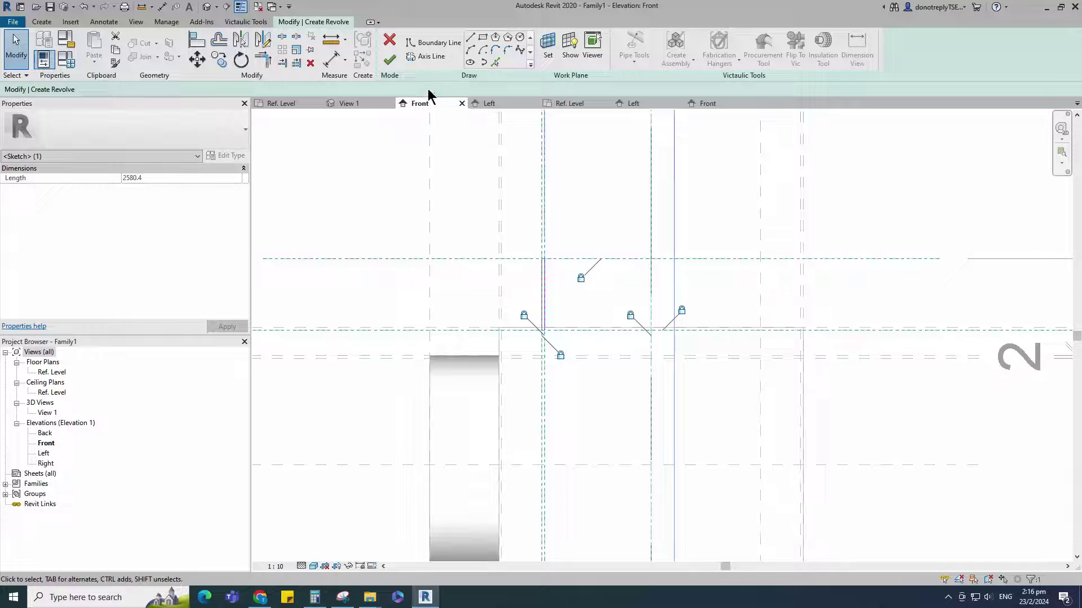
# Finish the top collar's revolve and bring up the 3D view showing both collars.
pyautogui.click(389, 60)
pyautogui.scroll(-2, 635, 346)
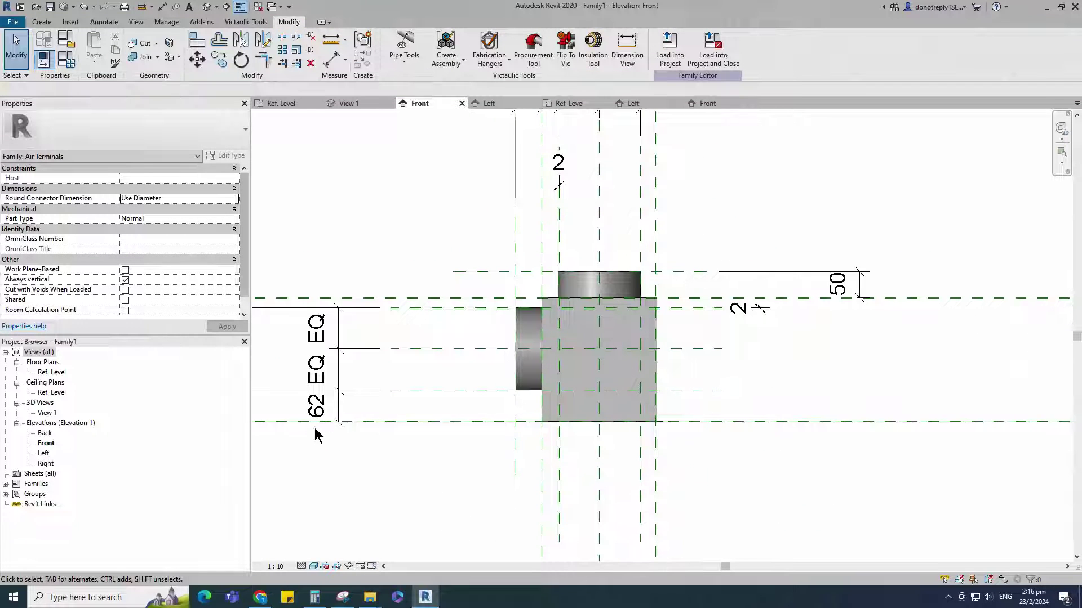
pyautogui.doubleClick(48, 413)
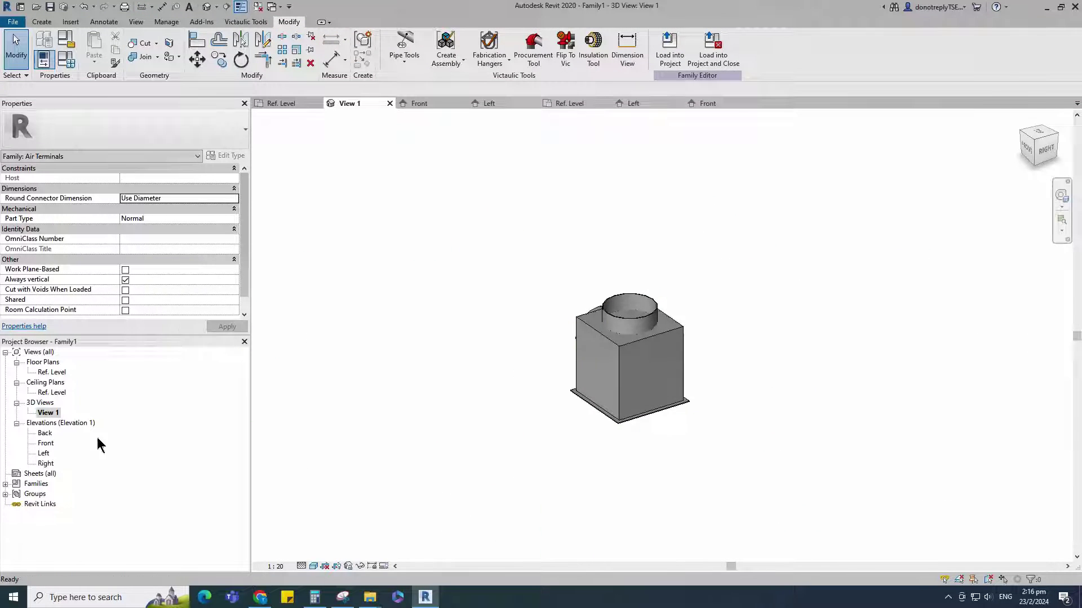
pyautogui.keyDown('shift'); pyautogui.moveTo(538, 462); pyautogui.dragTo(710, 453, button='middle'); pyautogui.keyUp('shift')
pyautogui.scroll(2, 542, 428)
# Associate the material of both the side and top collars with the family's Material parameter.
pyautogui.click(645, 403)
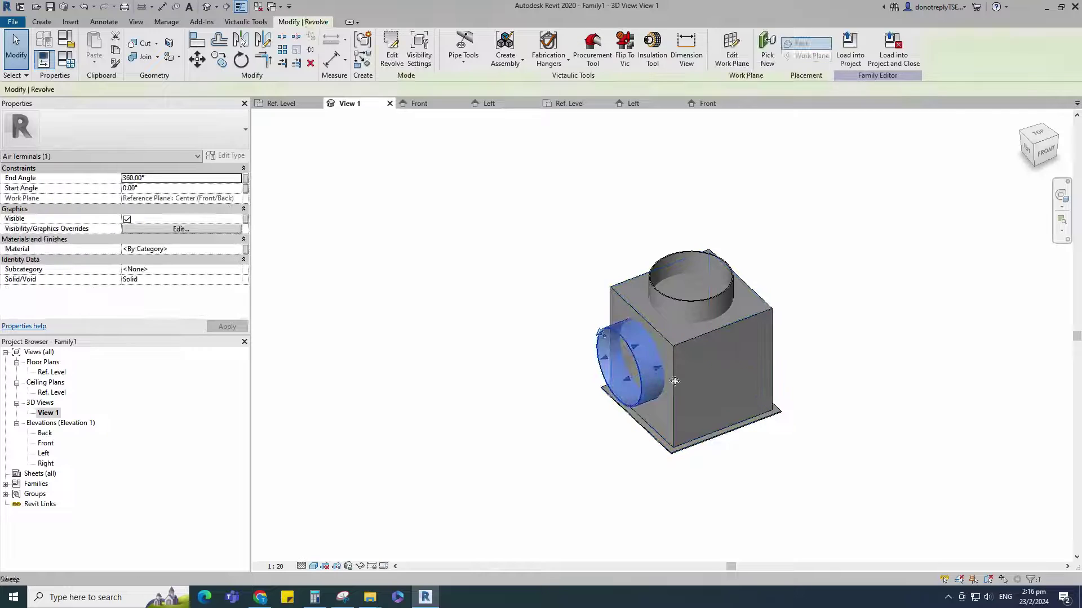
pyautogui.keyDown('ctrl'); pyautogui.click(694, 305); pyautogui.keyUp('ctrl')
pyautogui.click(245, 249)
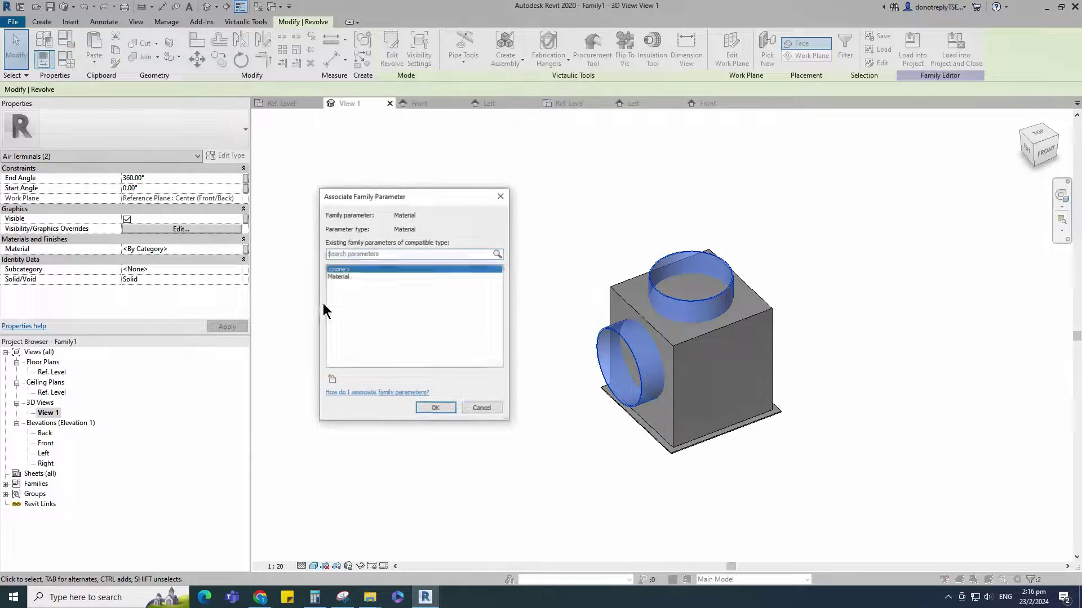
pyautogui.click(435, 410)
pyautogui.click(475, 454)
pyautogui.keyDown('shift'); pyautogui.moveTo(476, 454); pyautogui.dragTo(504, 386, button='middle'); pyautogui.keyUp('shift')
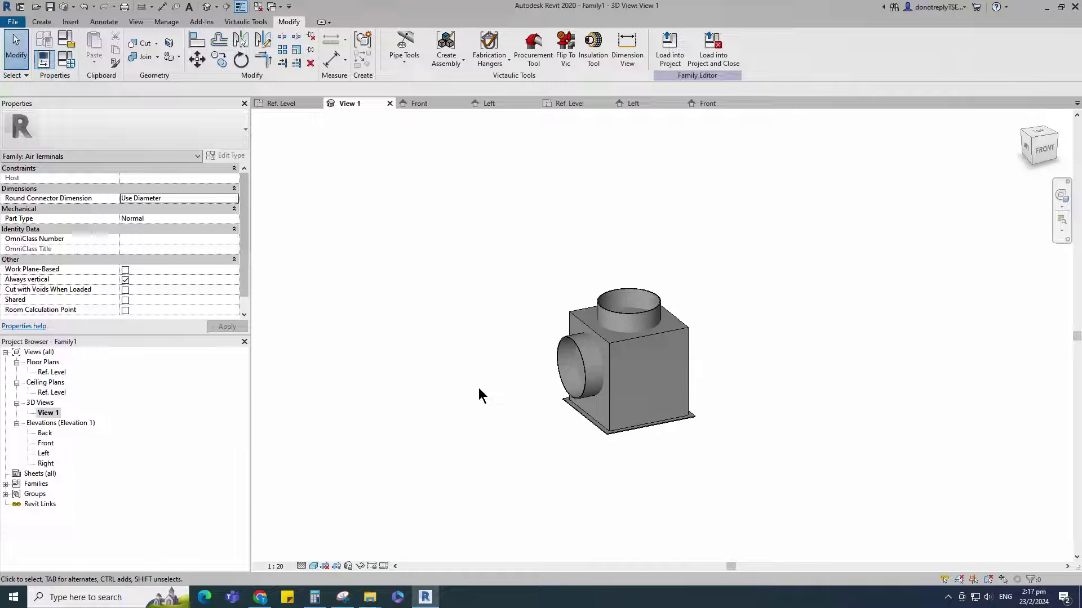
# Open the Front elevation and switch its visual style to wireframe.
pyautogui.doubleClick(46, 444)
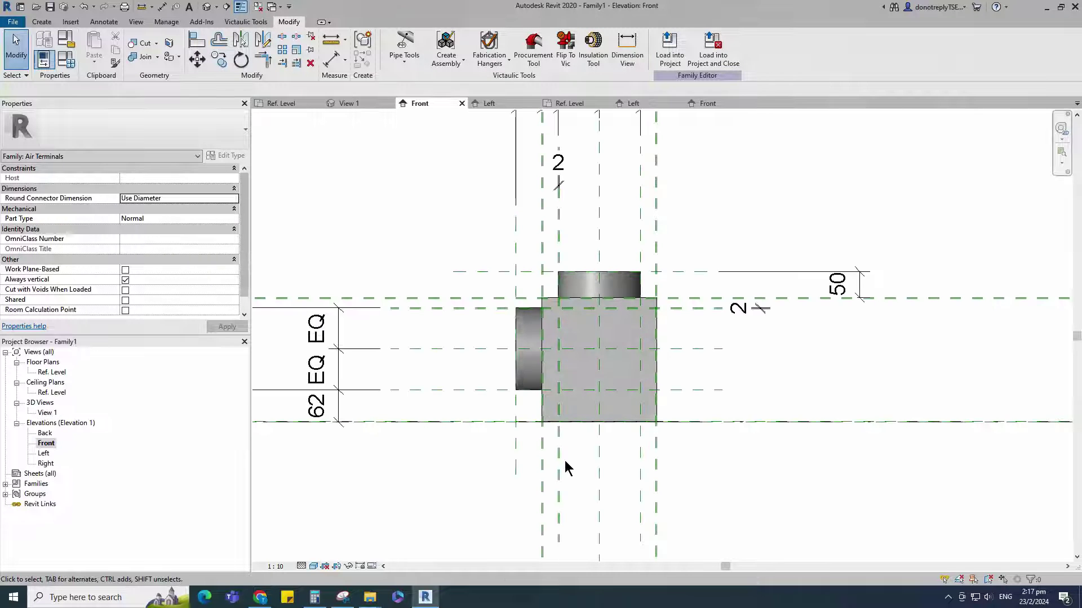
pyautogui.click(313, 567)
pyautogui.click(340, 500)
pyautogui.scroll(2, 529, 440)
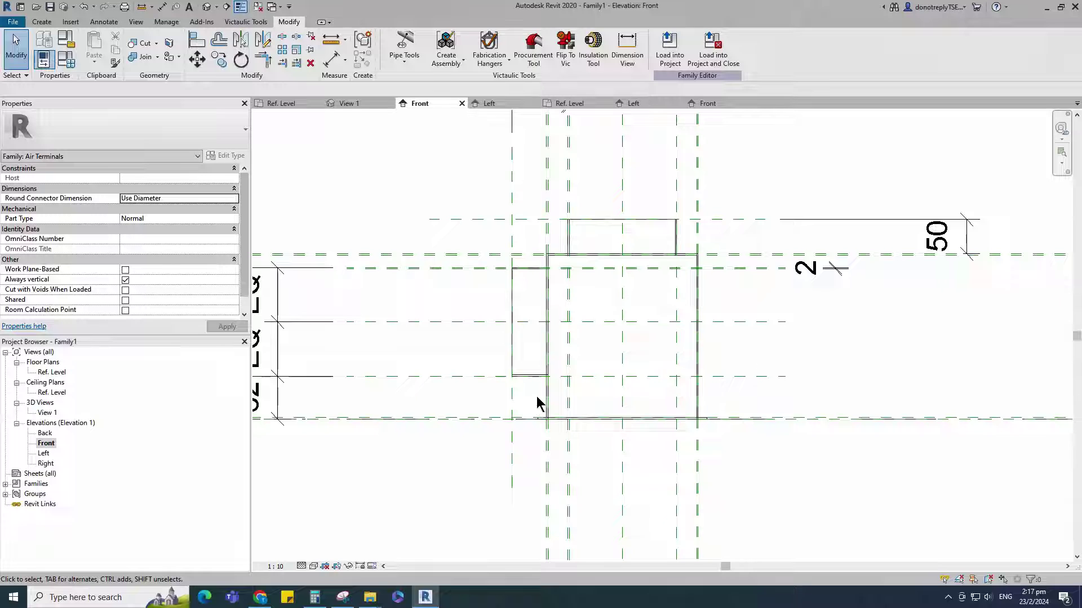
pyautogui.moveTo(773, 391); pyautogui.dragTo(692, 338, button='middle')
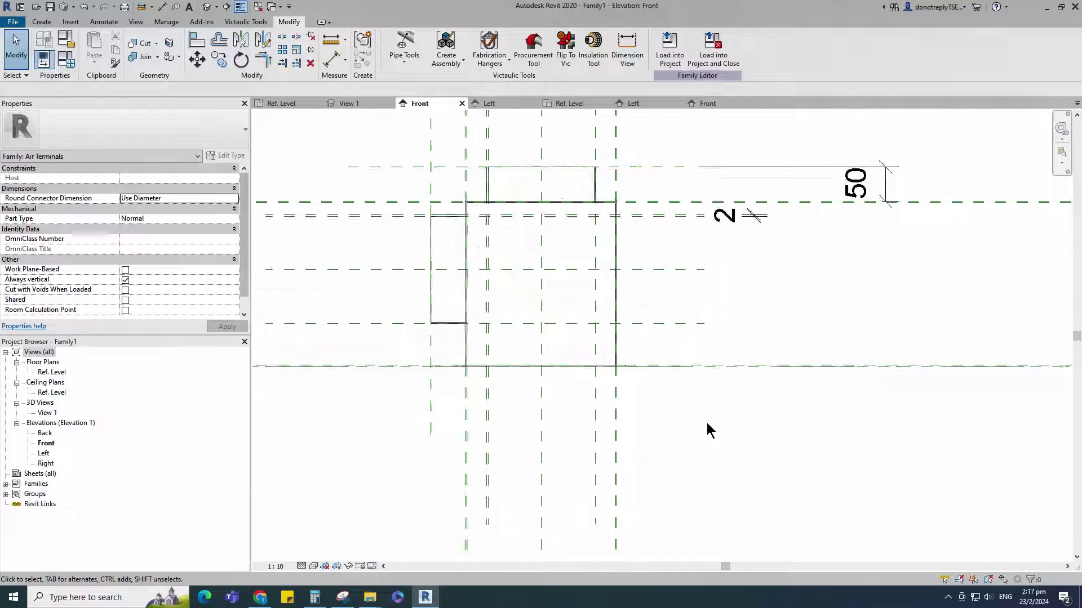
# Draw a horizontal reference plane offset 50 mm above the box's base.
pyautogui.press('r')
pyautogui.press('p')
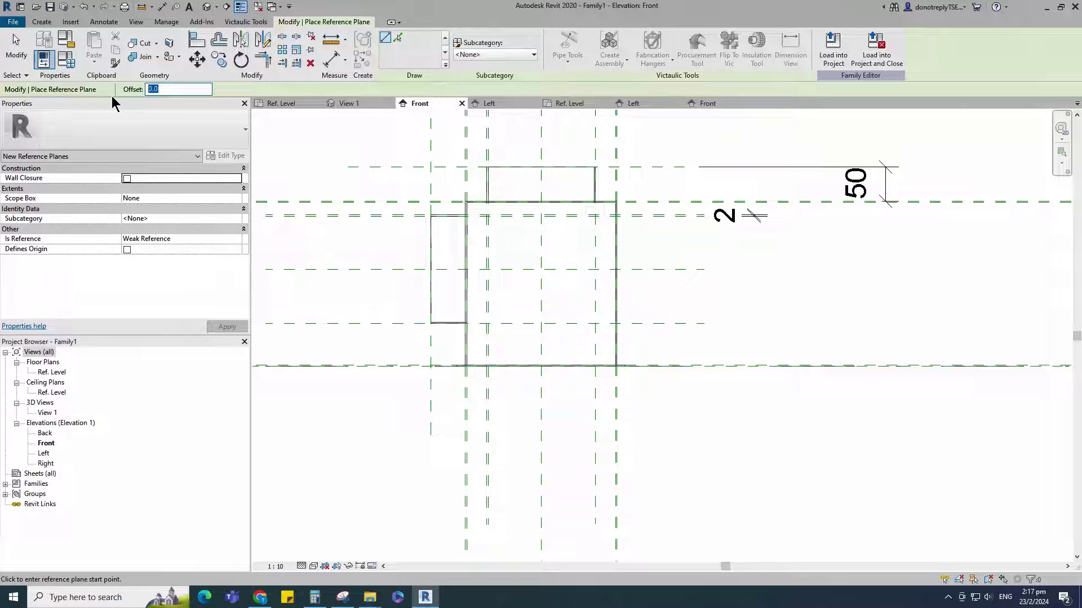
pyautogui.write('50')
pyautogui.scroll(2, 336, 382)
pyautogui.click(335, 355)
pyautogui.scroll(-2, 440, 355)
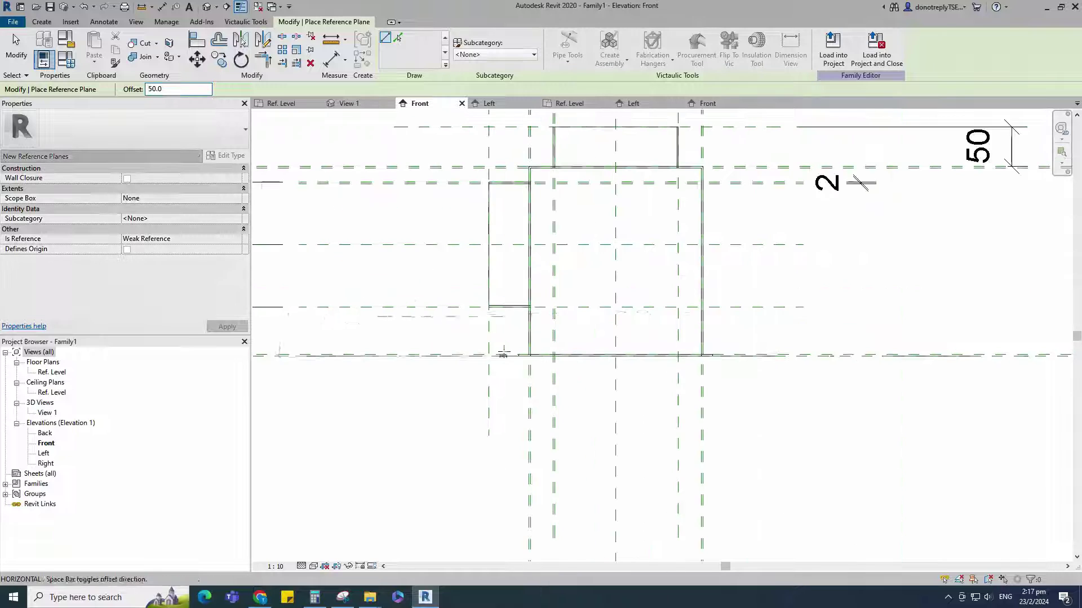
pyautogui.click(804, 356)
# Dimension the distance between the box's base plane and the new horizontal reference plane above it.
pyautogui.click(331, 58)
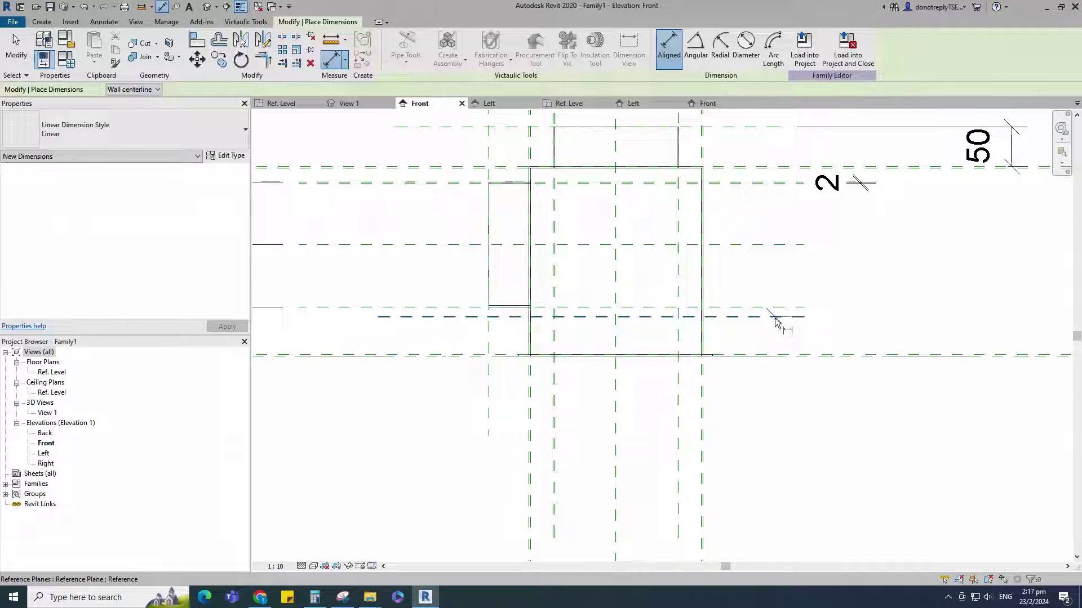
pyautogui.scroll(4, 803, 356)
pyautogui.click(798, 356)
pyautogui.scroll(-5, 657, 370)
pyautogui.click(789, 398)
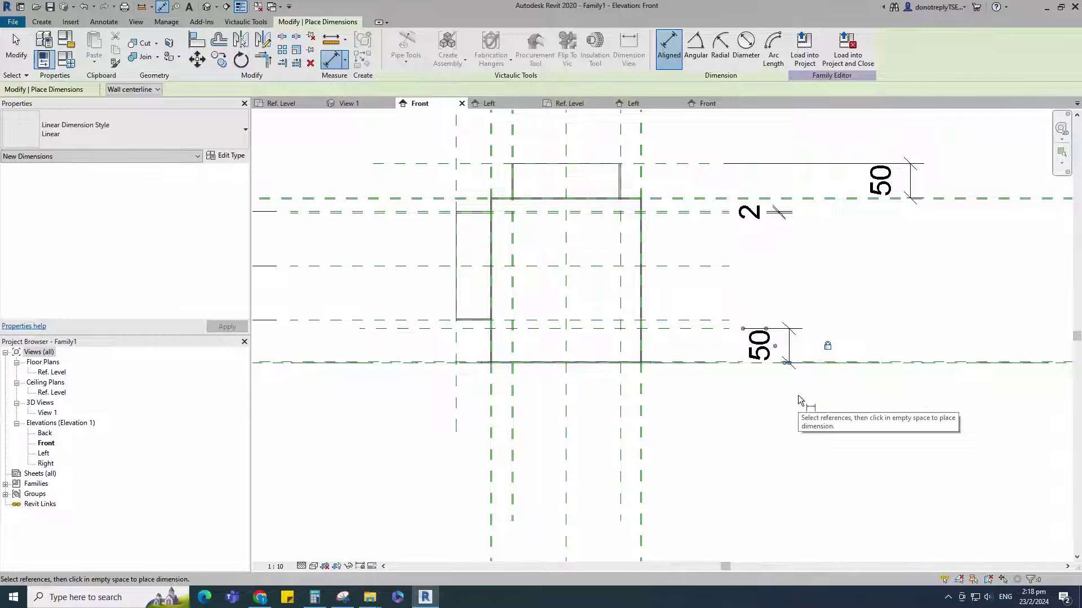
pyautogui.press('Escape')
# Add a parallel reference plane offset 2 mm above the horizontal plane that lies 50 mm over the base.
pyautogui.scroll(1, 527, 347)
pyautogui.click(550, 325)
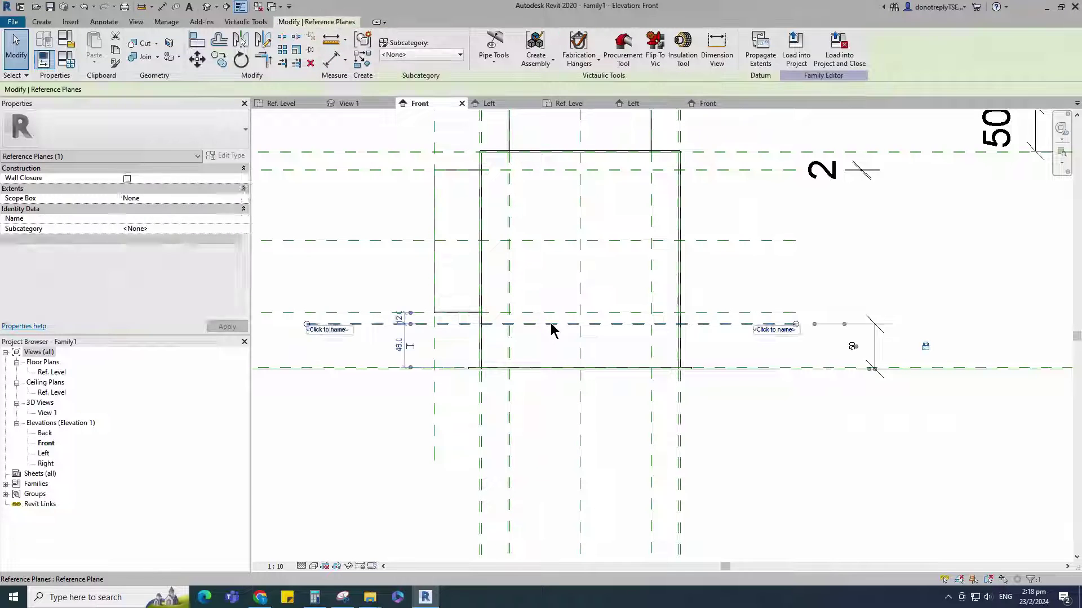
pyautogui.click(364, 60)
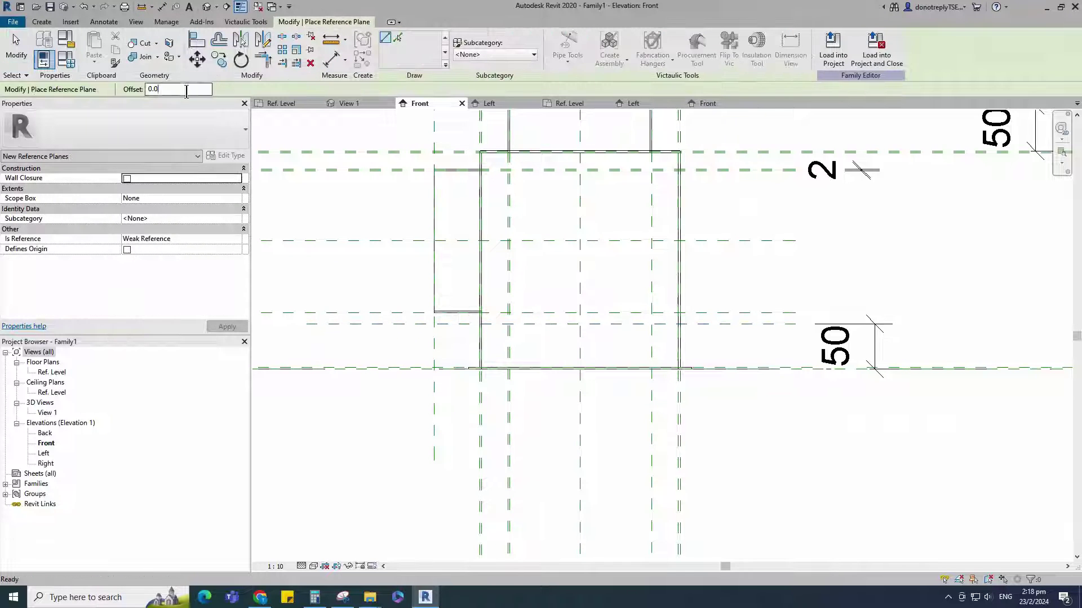
pyautogui.click(398, 38)
pyautogui.scroll(2, 431, 326)
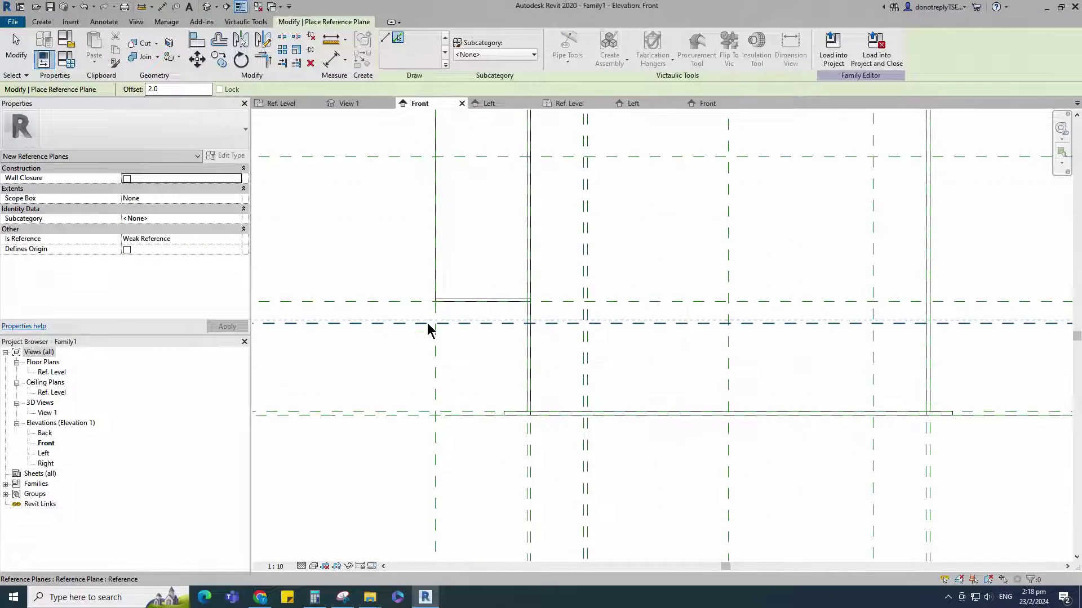
# Dimension the gap between the two closely spaced horizontal reference planes near the box's base.
pyautogui.click(329, 63)
pyautogui.scroll(1, 388, 341)
pyautogui.scroll(-4, 311, 324)
pyautogui.moveTo(757, 314); pyautogui.dragTo(625, 324, button='middle')
pyautogui.scroll(2, 625, 323)
pyautogui.click(635, 333)
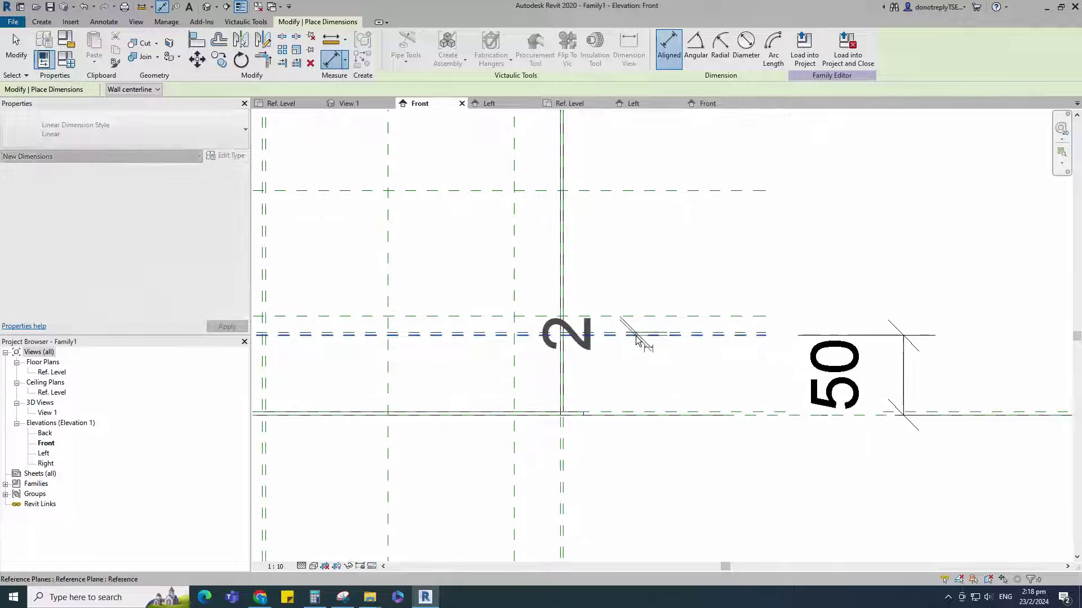
pyautogui.press('Escape')
pyautogui.press('Escape')
pyautogui.scroll(-2, 772, 387)
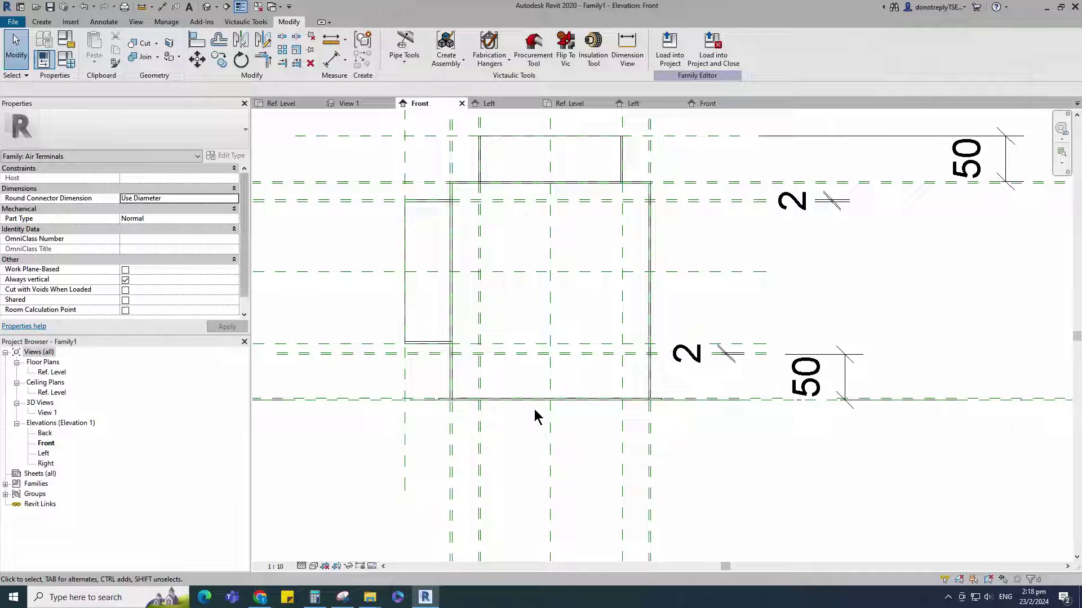
# Start an extrusion and sketch a 2 mm thick rectangle across the box between the two lower reference planes, locking its edges.
pyautogui.click(41, 21)
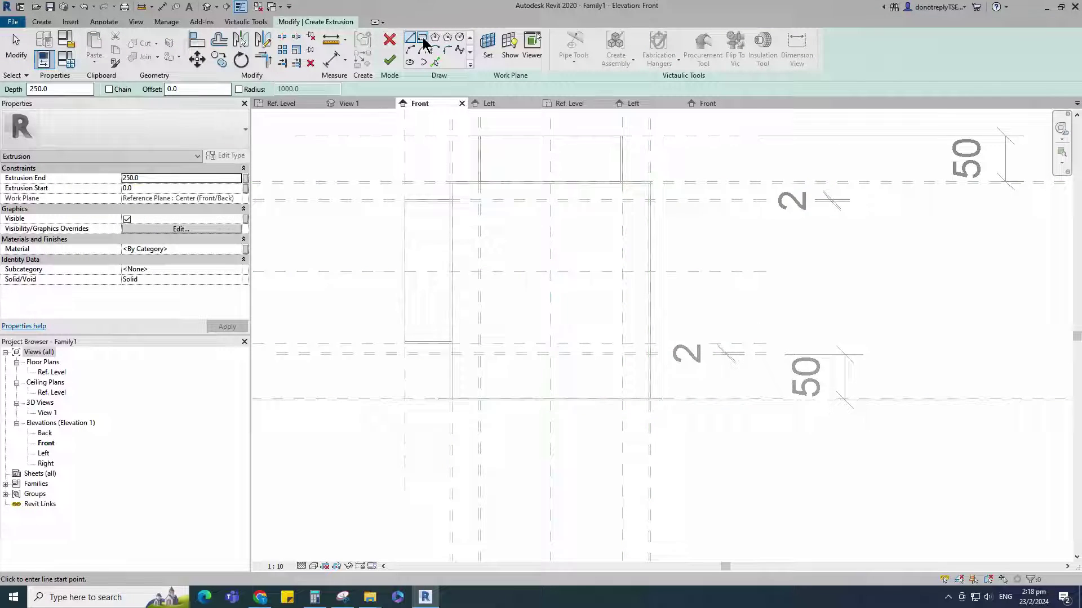
pyautogui.click(422, 37)
pyautogui.scroll(5, 440, 356)
pyautogui.click(423, 343)
pyautogui.scroll(-3, 417, 354)
pyautogui.scroll(5, 747, 360)
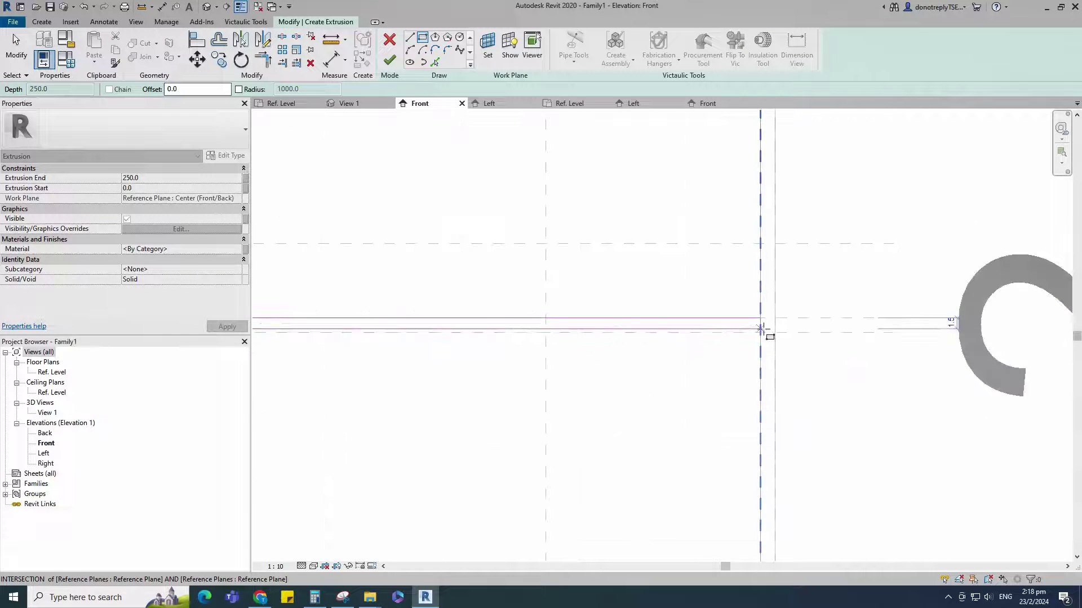
pyautogui.click(760, 329)
pyautogui.click(740, 315)
pyautogui.click(681, 314)
pyautogui.scroll(-7, 755, 348)
pyautogui.press('Escape')
pyautogui.press('Escape')
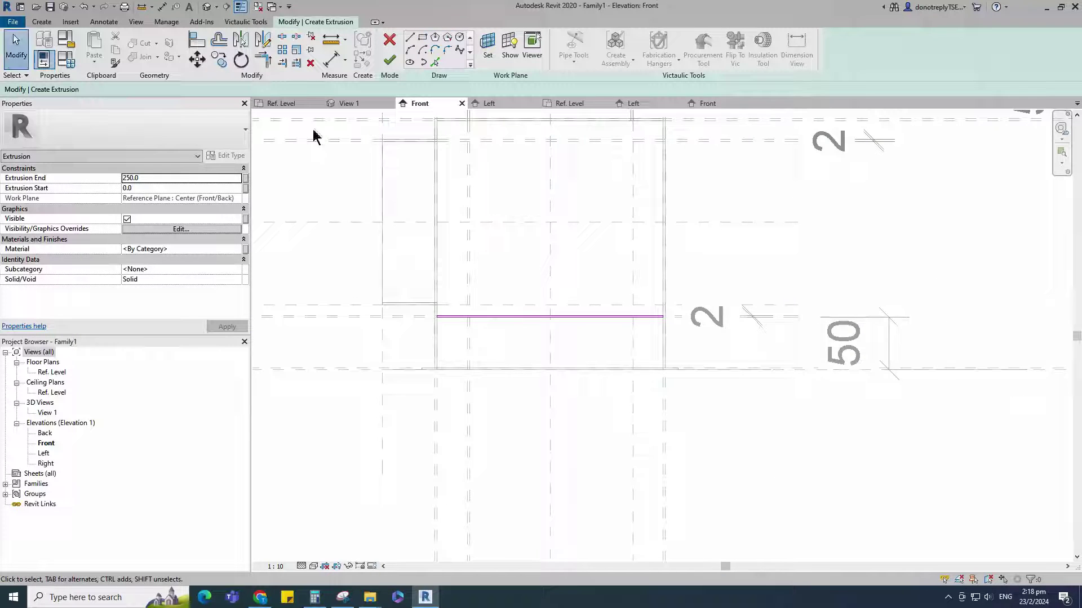
# Align the rectangle's end edges with the reference planes inside the box walls and finish the extrusion.
pyautogui.press('a')
pyautogui.press('l')
pyautogui.scroll(5, 420, 428)
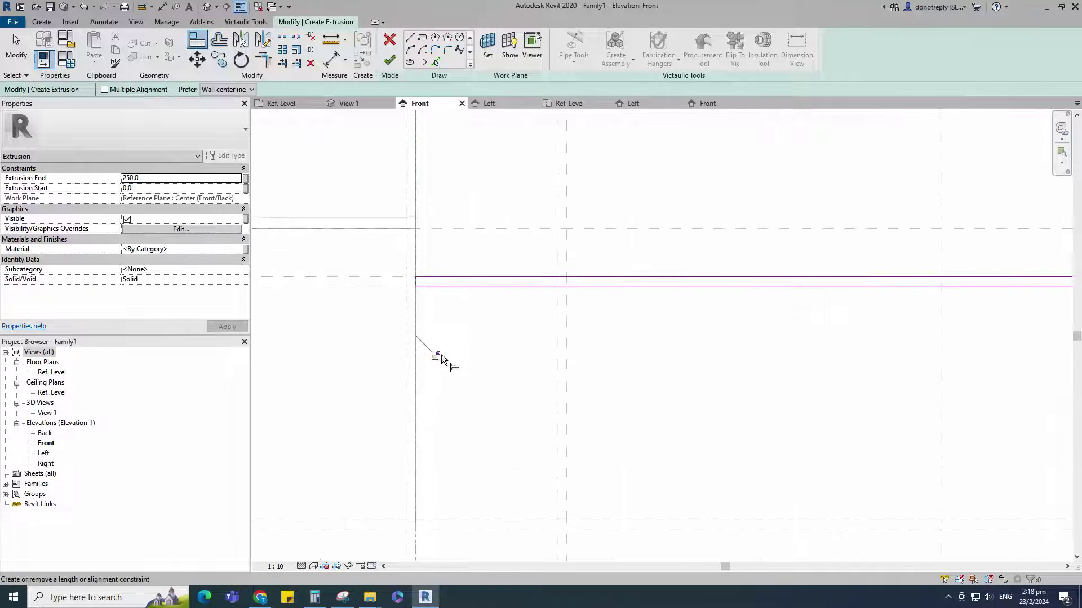
pyautogui.scroll(-4, 423, 328)
pyautogui.press('Escape')
pyautogui.click(389, 60)
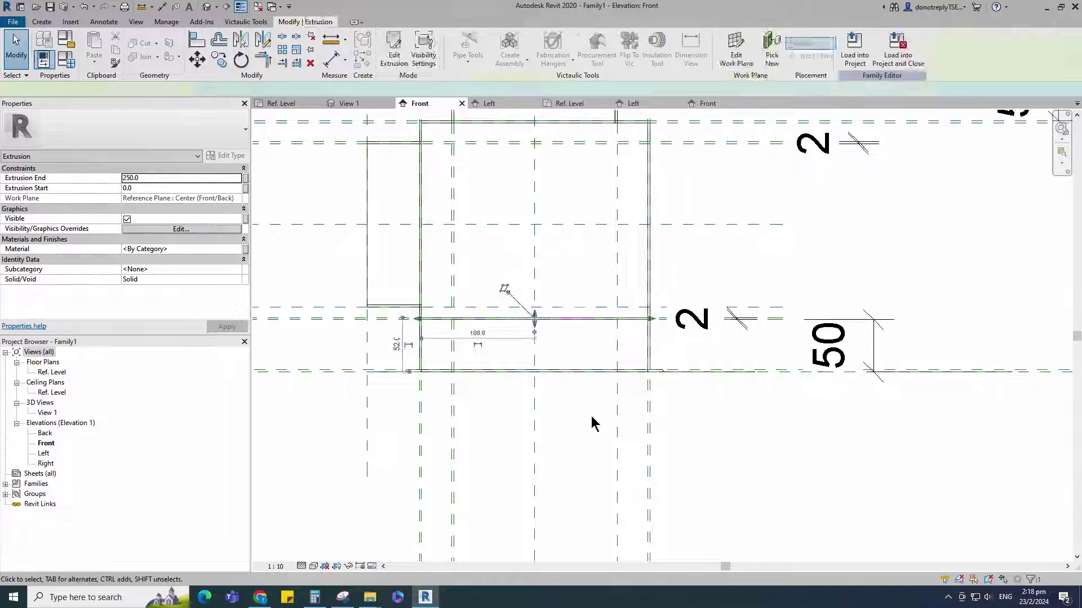
pyautogui.press('Escape')
pyautogui.scroll(-2, 582, 433)
# In the Ref. Level floor plan, align the new extrusion's ends with the reference planes at the box's front and back walls.
pyautogui.doubleClick(51, 372)
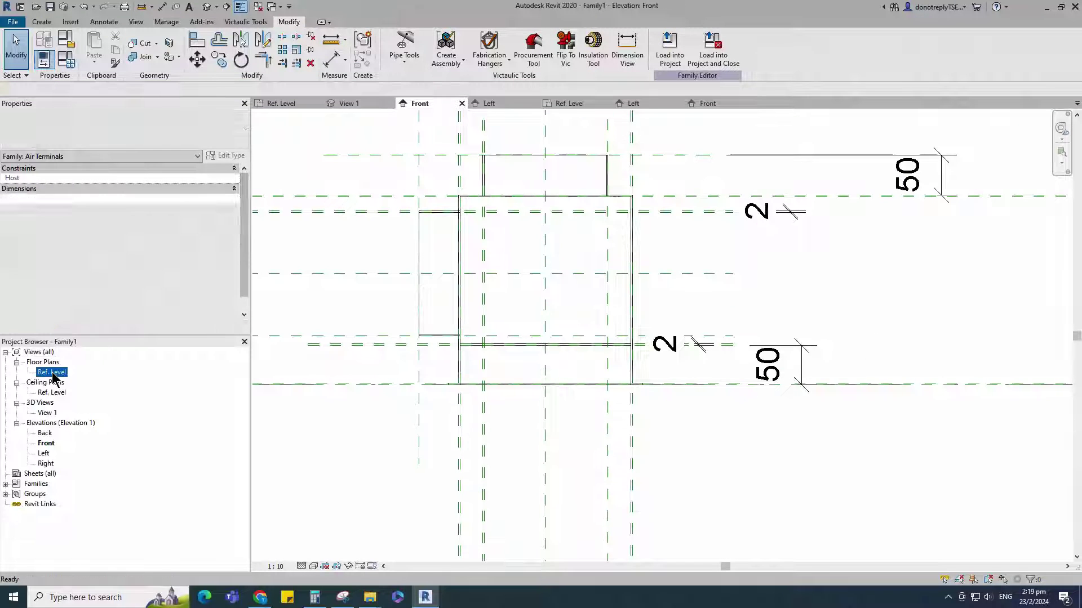
pyautogui.click(504, 486)
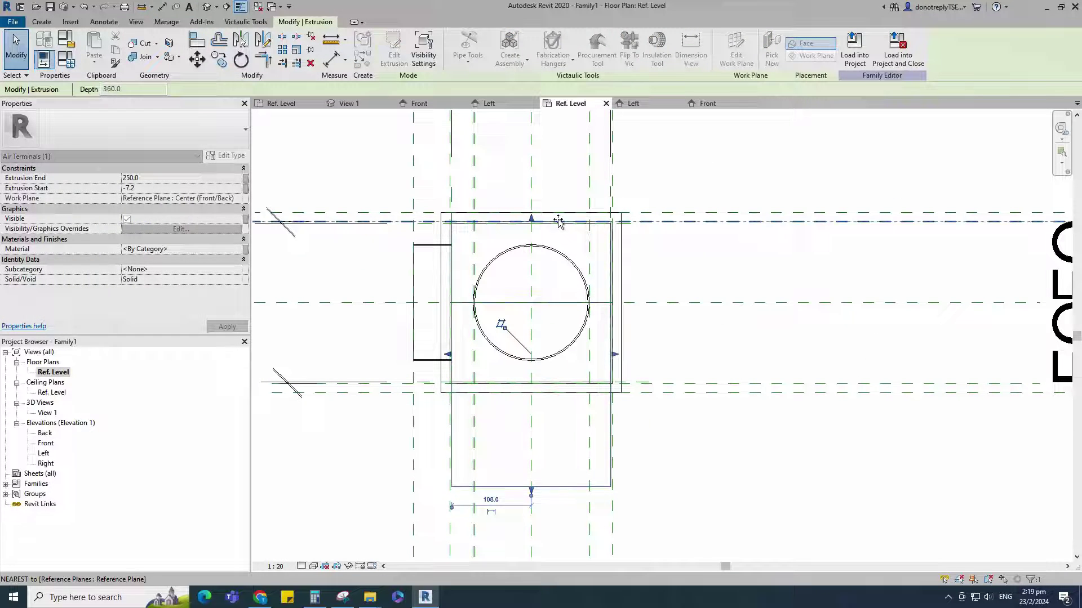
pyautogui.press('a')
pyautogui.press('l')
pyautogui.scroll(2, 651, 382)
pyautogui.scroll(2, 651, 381)
pyautogui.click(642, 393)
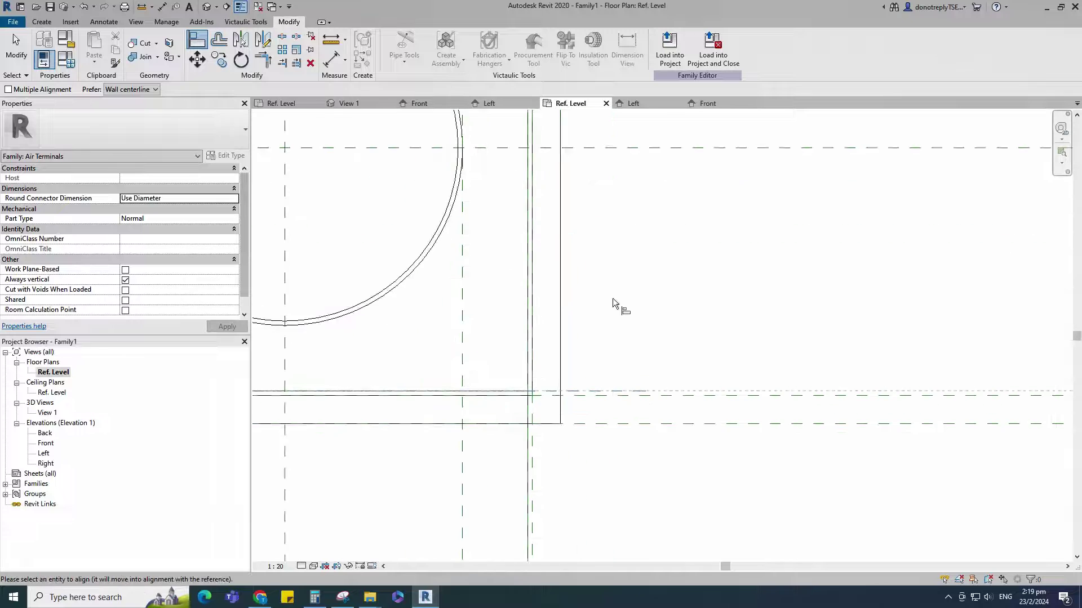
pyautogui.scroll(-3, 611, 297)
pyautogui.click(541, 502)
pyautogui.scroll(-2, 506, 431)
pyautogui.press('Escape')
pyautogui.press('Escape')
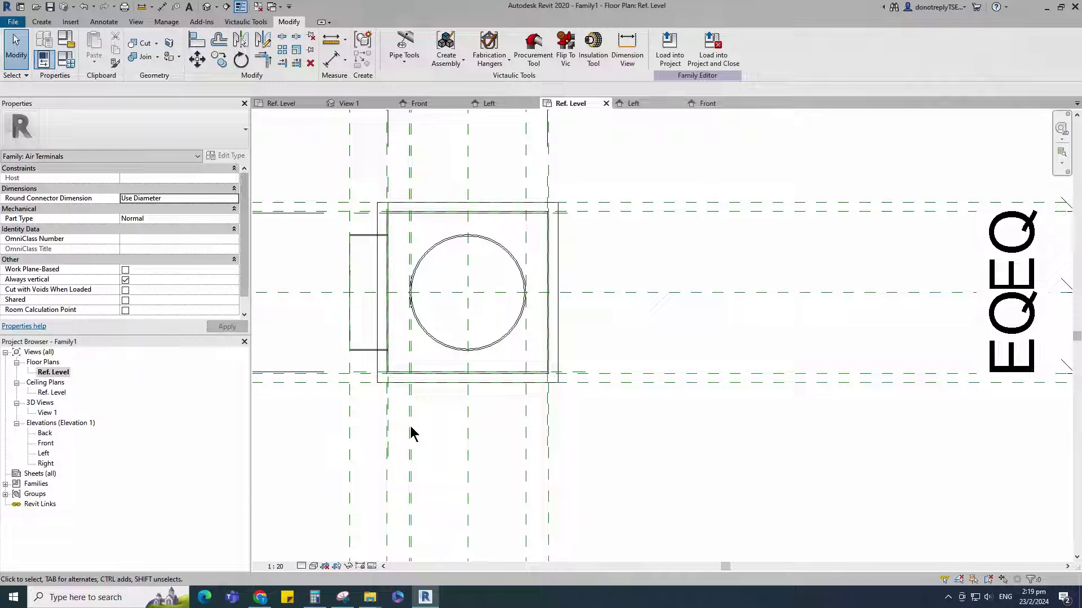
# In the 3D view, link the internal plate's material to a new type parameter named Mesh Screen.
pyautogui.doubleClick(48, 413)
pyautogui.keyDown('shift'); pyautogui.moveTo(556, 430); pyautogui.dragTo(633, 447, button='middle'); pyautogui.keyUp('shift')
pyautogui.click(640, 417)
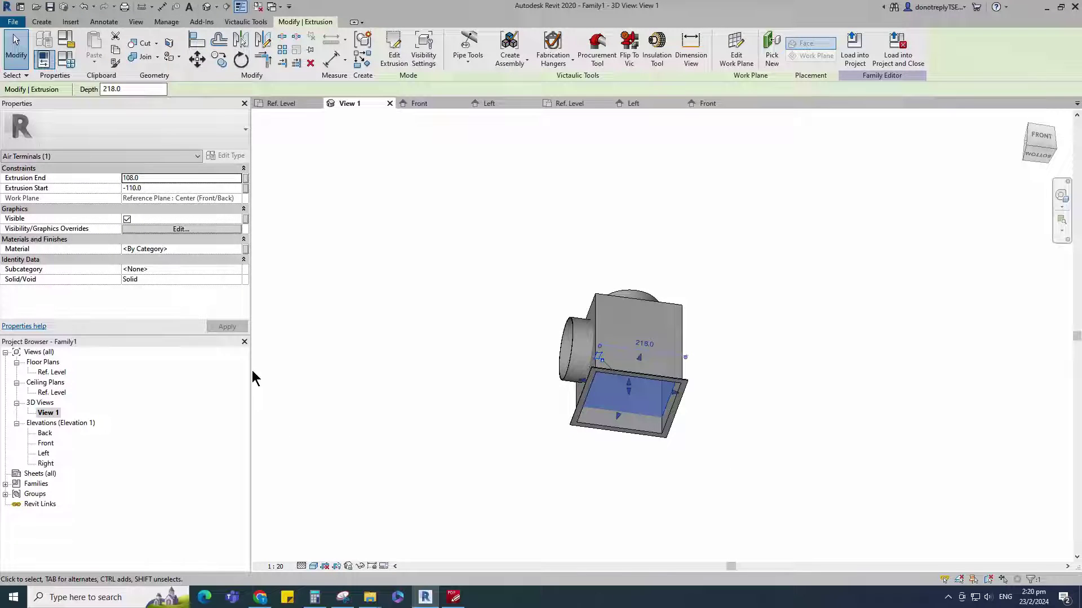
pyautogui.click(332, 380)
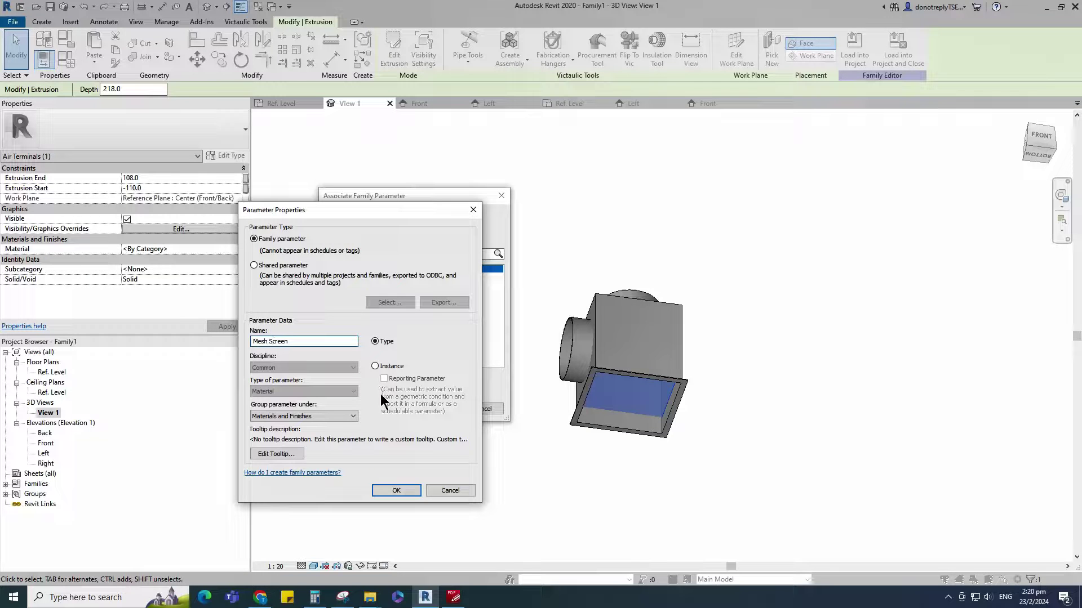
pyautogui.click(397, 491)
pyautogui.click(429, 408)
pyautogui.click(749, 479)
pyautogui.keyDown('shift'); pyautogui.moveTo(749, 479); pyautogui.dragTo(646, 400, button='middle'); pyautogui.keyUp('shift')
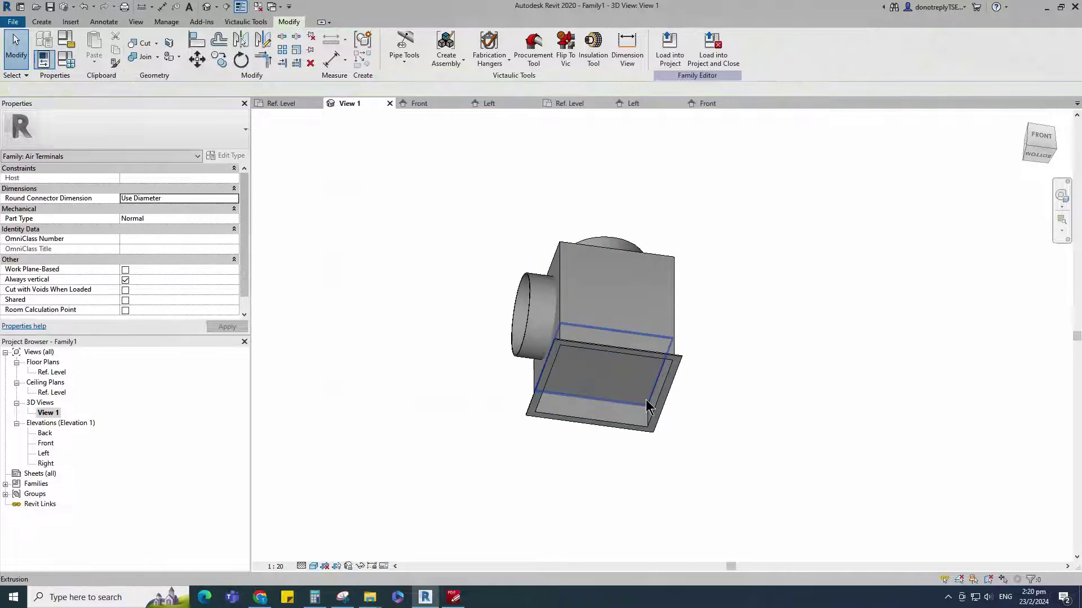
pyautogui.scroll(-3, 680, 464)
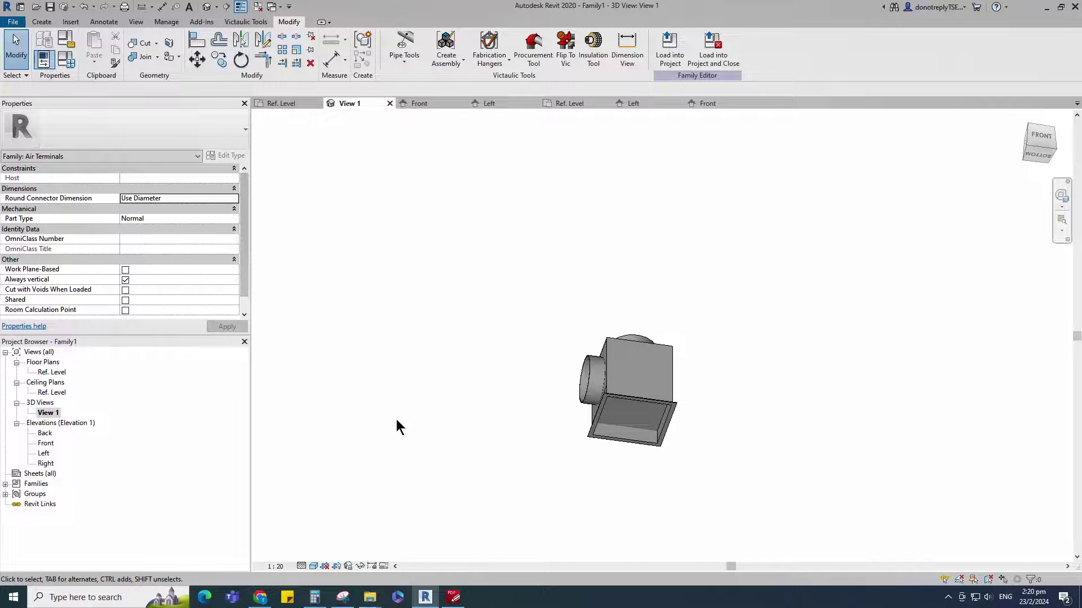
# In the Front elevation, draw a vertical reference plane offset 25 mm inward from the box's right wall.
pyautogui.doubleClick(46, 443)
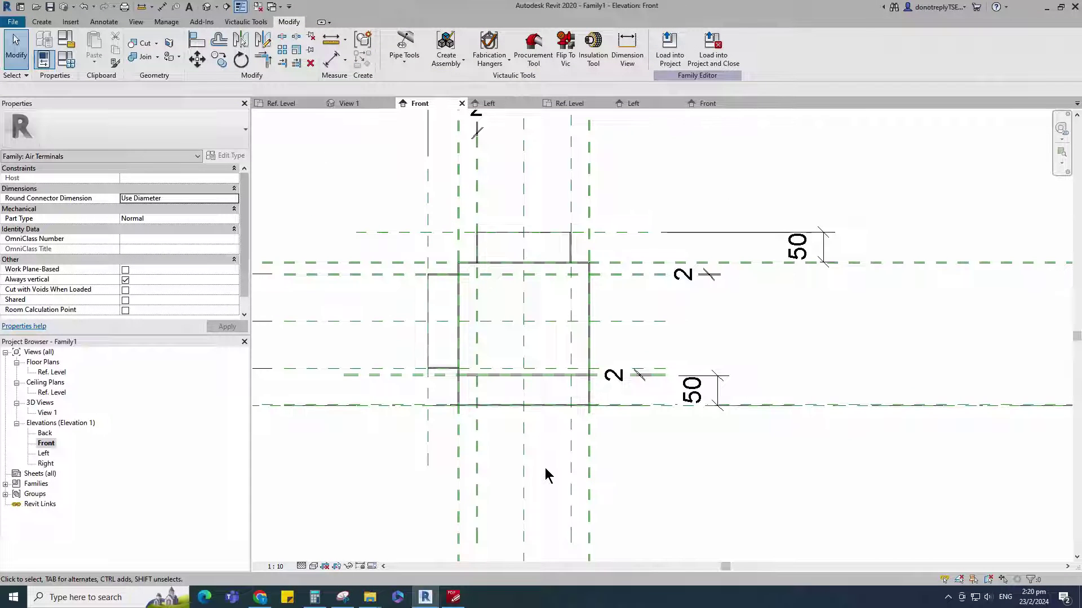
pyautogui.scroll(-1, 647, 460)
pyautogui.press('r')
pyautogui.press('p')
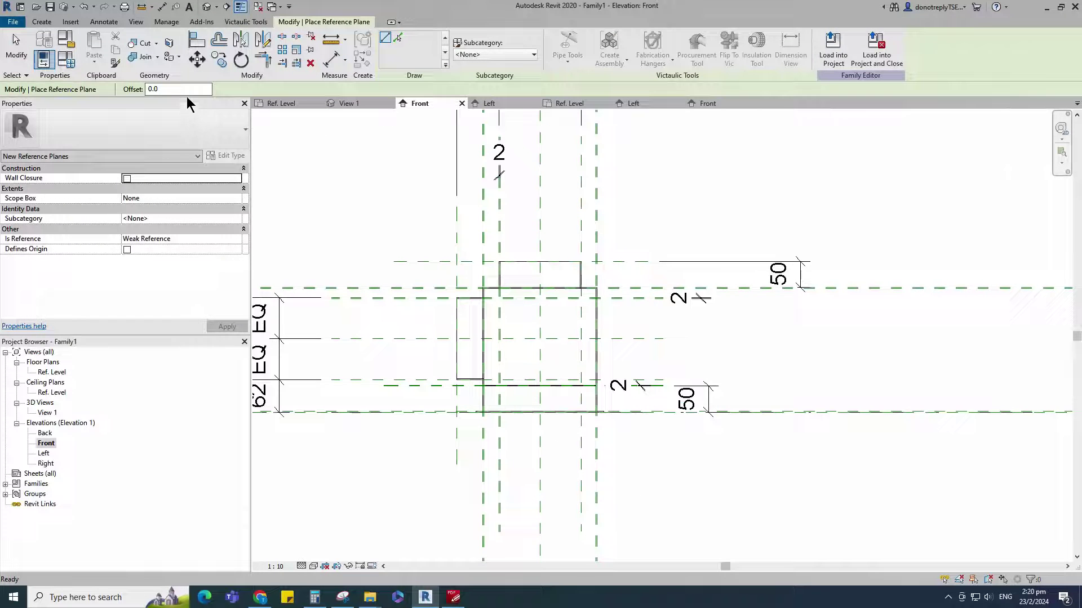
pyautogui.write('25')
pyautogui.scroll(3, 598, 442)
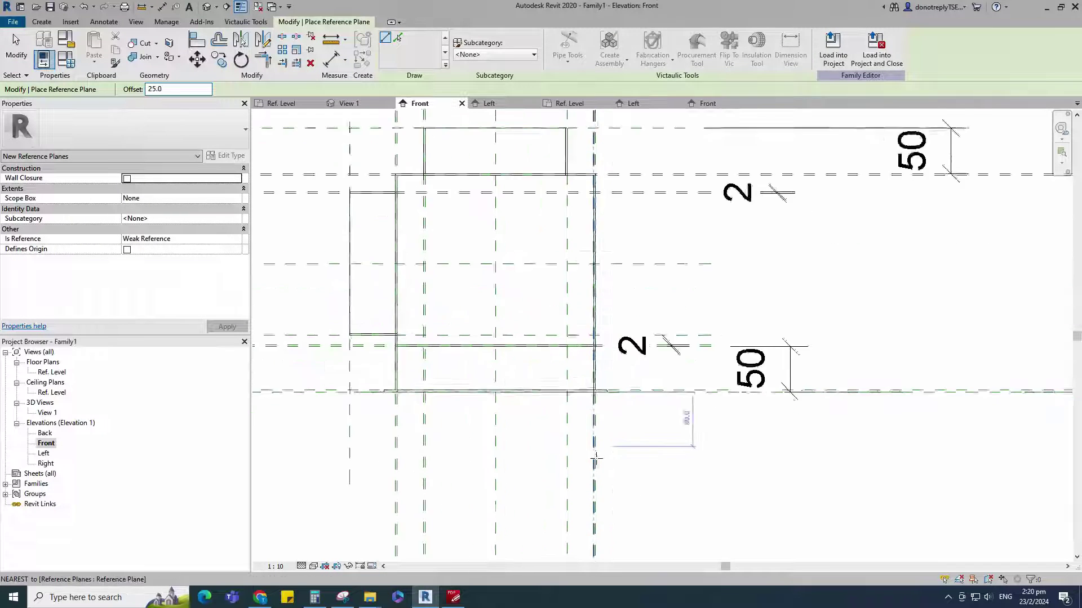
pyautogui.click(597, 477)
pyautogui.scroll(-4, 599, 460)
pyautogui.scroll(2, 597, 232)
pyautogui.click(597, 235)
pyautogui.moveTo(597, 235); pyautogui.dragTo(585, 133, button='middle')
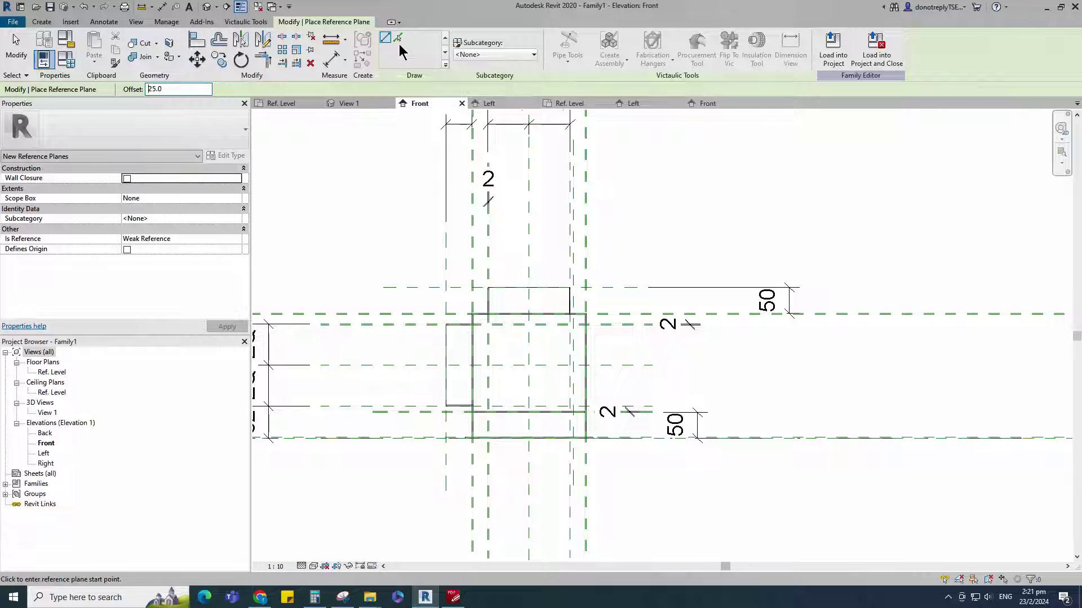
# Add a reference plane 25 mm above the side collar's horizontal centre plane and dimension its offset.
pyautogui.click(397, 38)
pyautogui.click(332, 59)
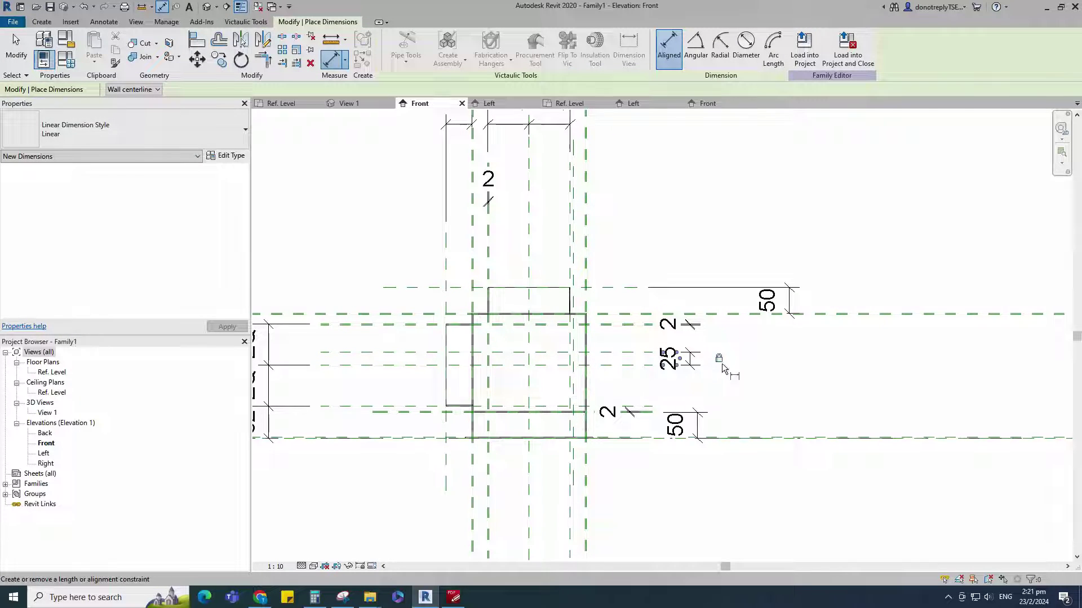
# Dimension the offset between the new vertical reference plane and the plane at the box's right wall.
pyautogui.scroll(3, 589, 207)
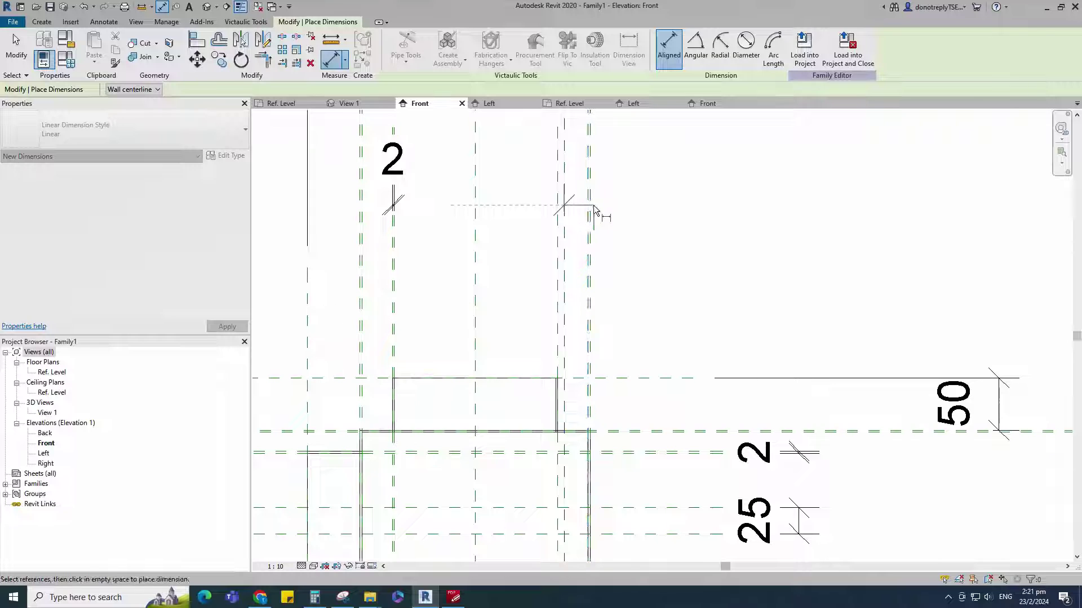
pyautogui.click(594, 207)
pyautogui.scroll(-3, 551, 249)
pyautogui.press('Escape')
pyautogui.press('Escape')
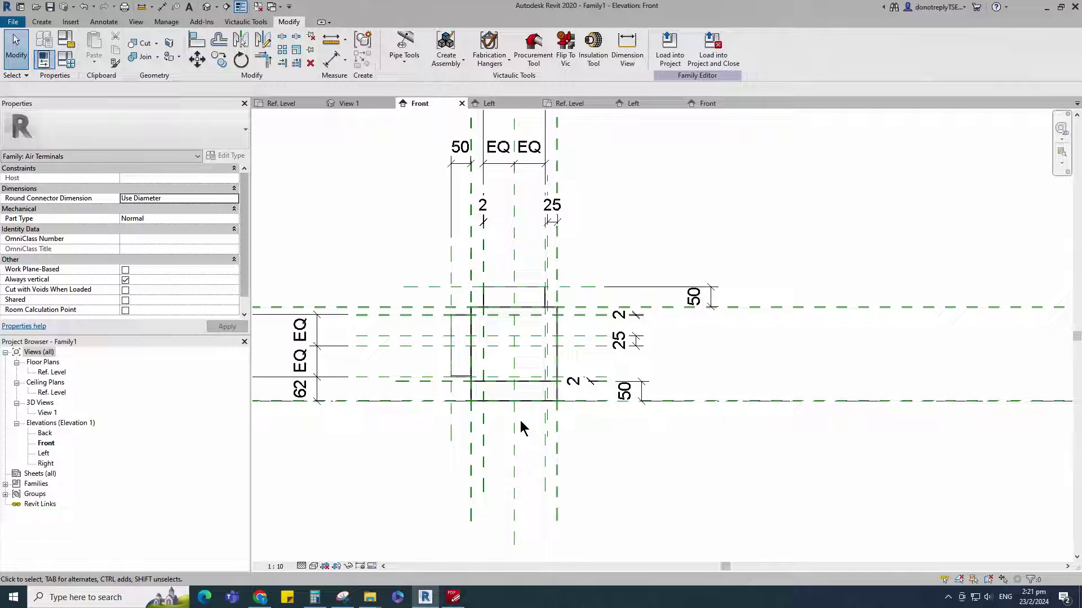
# Draw a diagonal reference line from the vertical centre plane at the side collar's lower edge to the intersection of the two 25 mm offset planes.
pyautogui.scroll(2, 521, 428)
pyautogui.click(604, 45)
pyautogui.scroll(3, 528, 354)
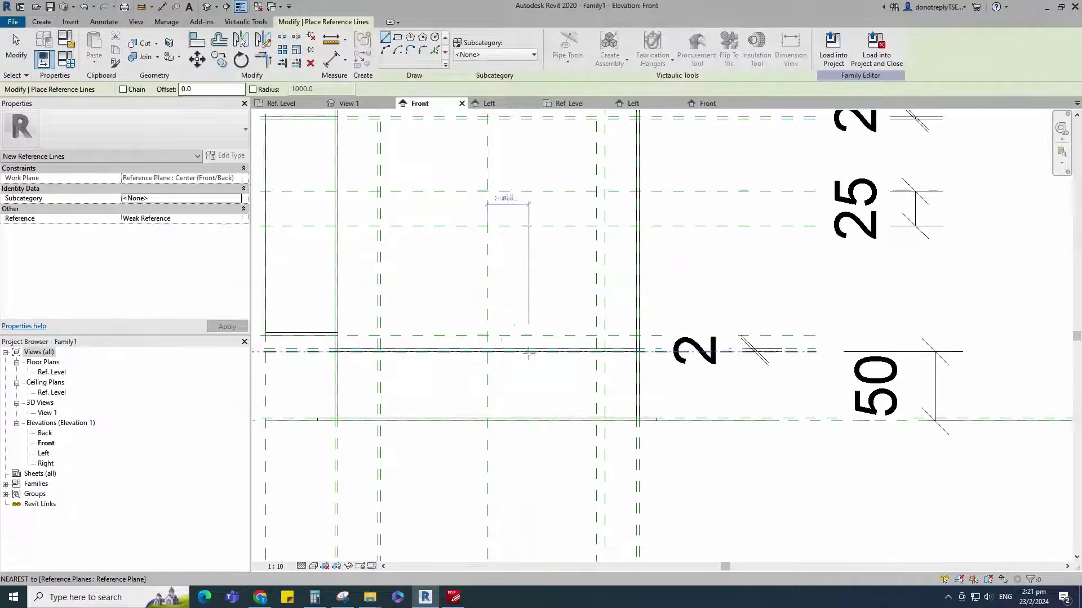
pyautogui.click(488, 336)
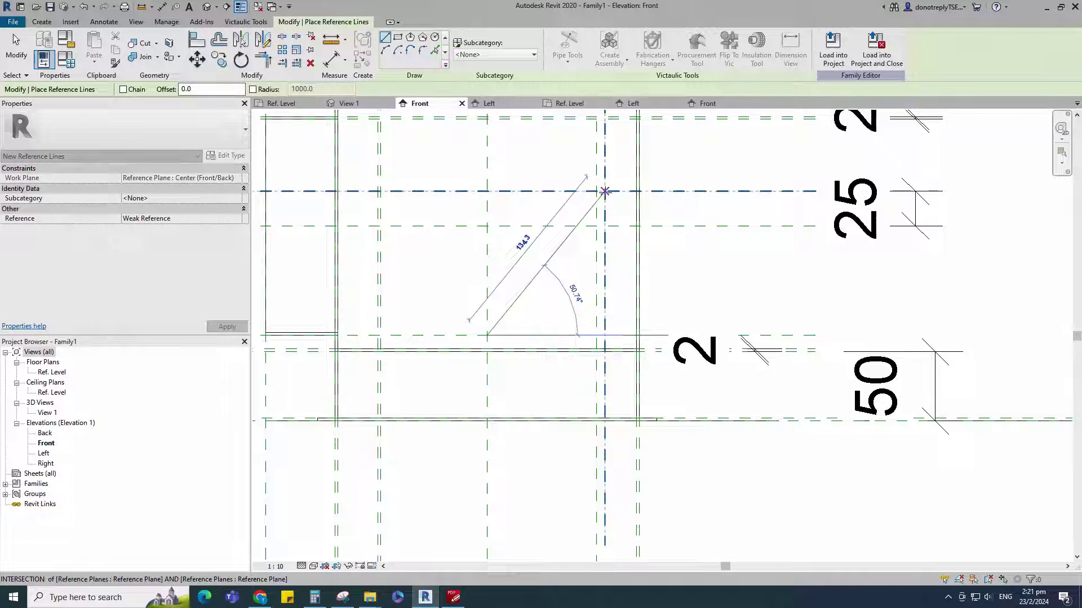
pyautogui.click(604, 192)
pyautogui.scroll(-1, 585, 310)
pyautogui.press('Escape')
pyautogui.press('Escape')
# Align and lock the diagonal reference line's endpoints to the reference planes crossing at its ends.
pyautogui.press('a')
pyautogui.press('l')
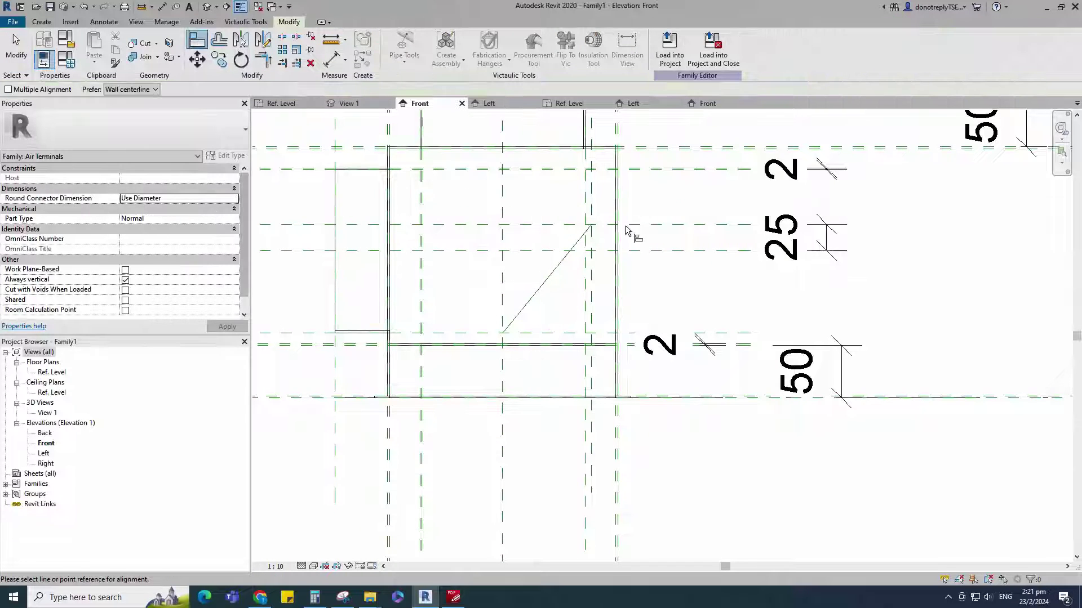
pyautogui.click(592, 226)
pyautogui.click(595, 228)
pyautogui.click(594, 206)
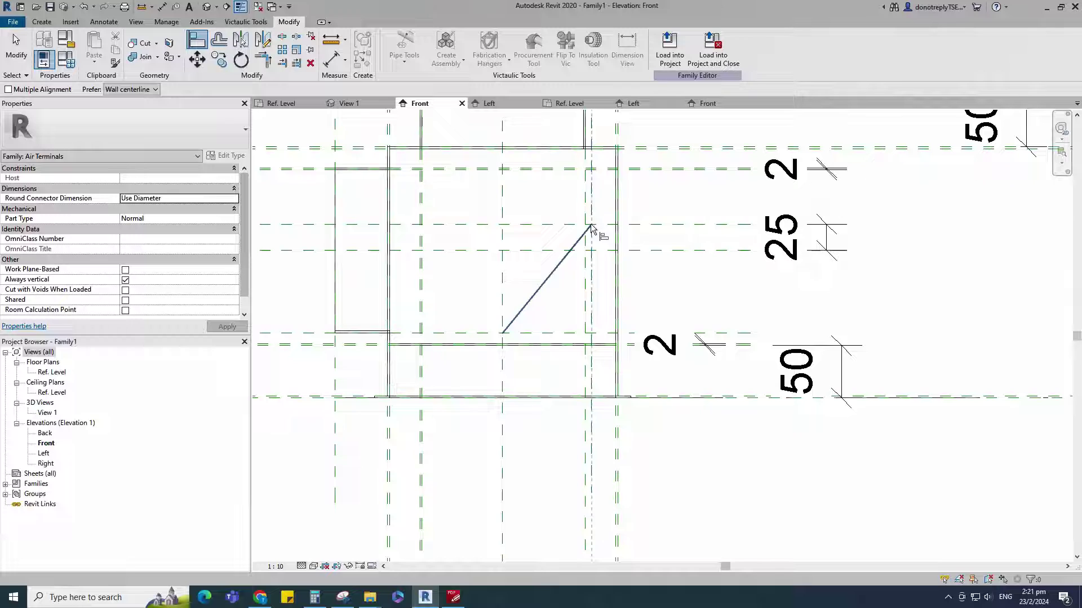
pyautogui.click(506, 337)
pyautogui.scroll(-1, 524, 332)
pyautogui.press('Escape')
pyautogui.press('Escape')
pyautogui.click(536, 304)
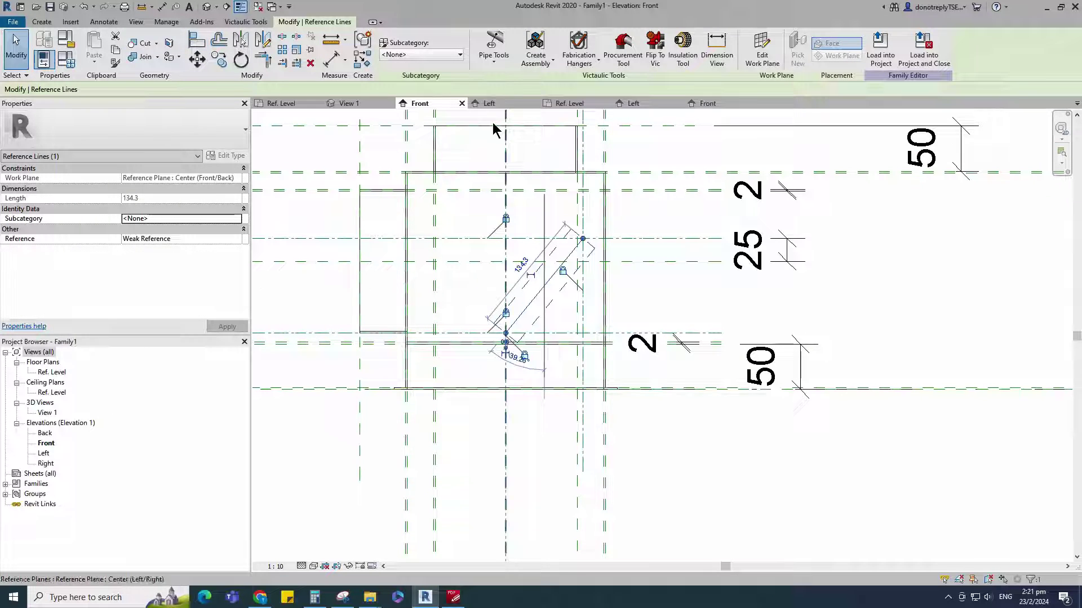
# Add two parallel reference lines offset 1 mm on either side of the diagonal reference line.
pyautogui.click(367, 62)
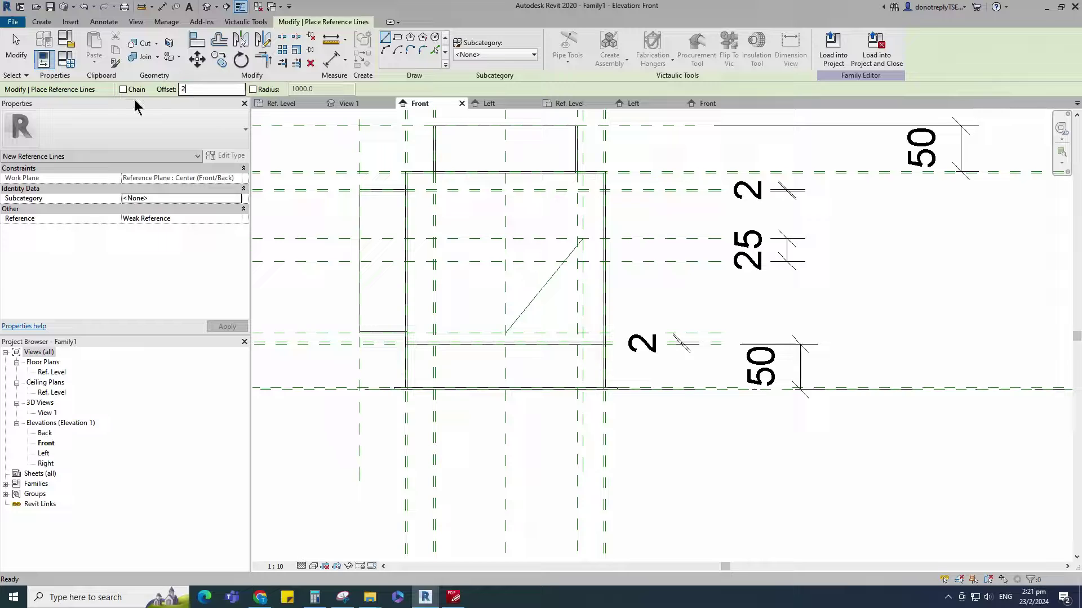
pyautogui.press('BackSpace')
pyautogui.write('1')
pyautogui.click(435, 50)
pyautogui.scroll(5, 534, 290)
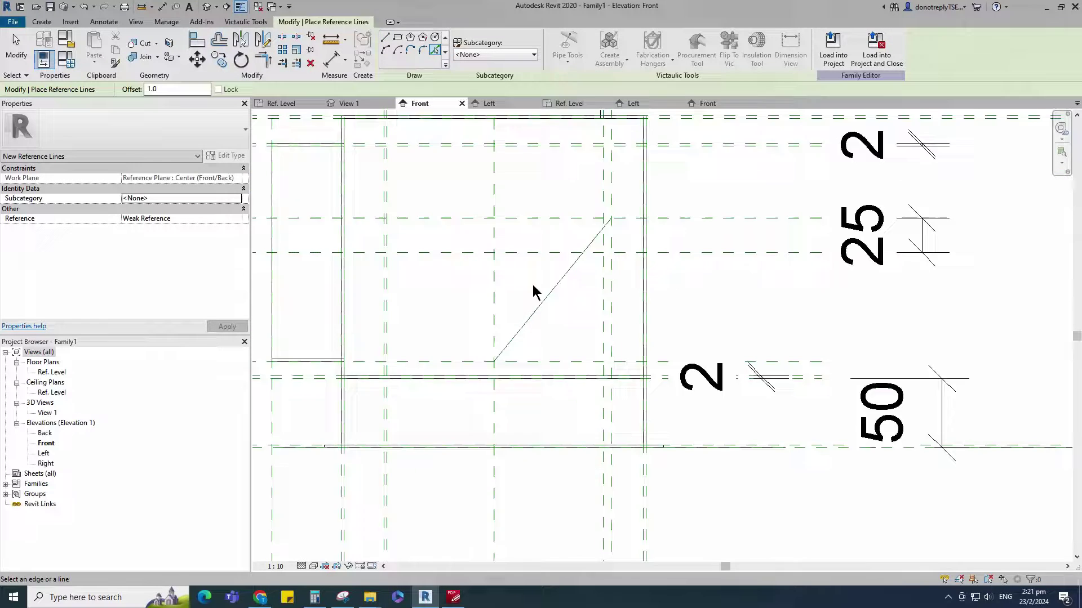
pyautogui.scroll(1, 564, 309)
pyautogui.click(549, 319)
pyautogui.scroll(-3, 551, 329)
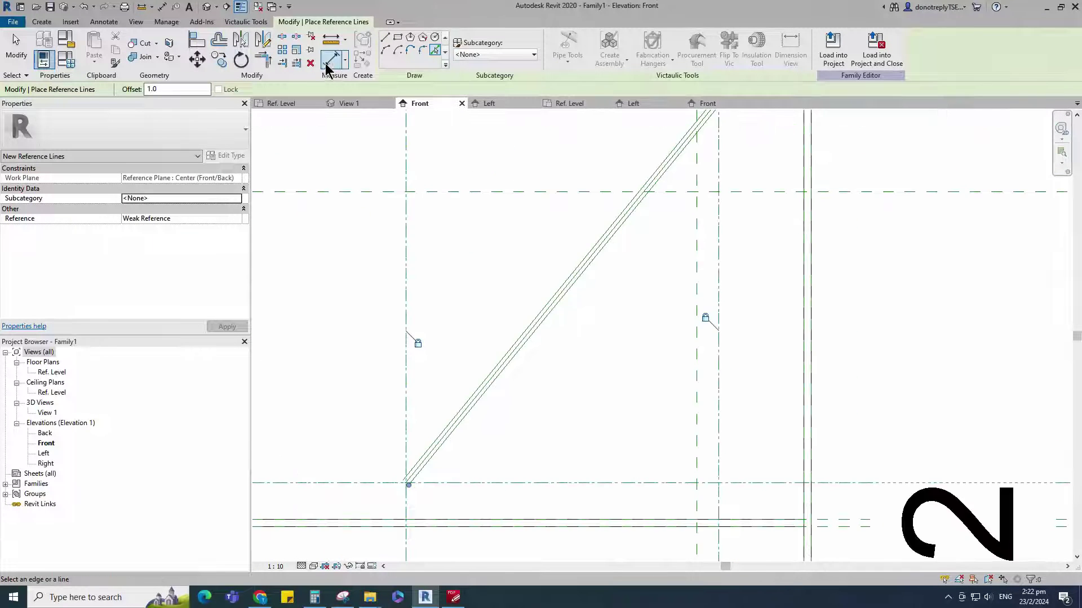
# Dimension the overall spacing of the outer diagonal reference lines and constrain them equally (EQ) about the middle line.
pyautogui.click(330, 61)
pyautogui.scroll(-3, 540, 325)
pyautogui.scroll(3, 652, 116)
pyautogui.scroll(3, 629, 228)
pyautogui.scroll(-4, 563, 299)
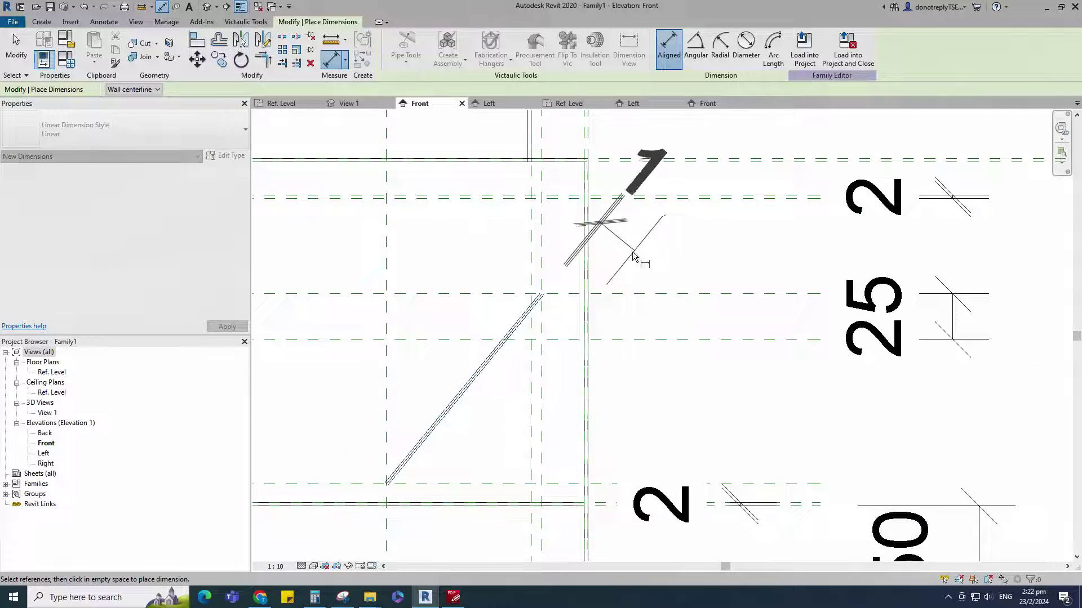
pyautogui.click(493, 365)
pyautogui.scroll(2, 518, 347)
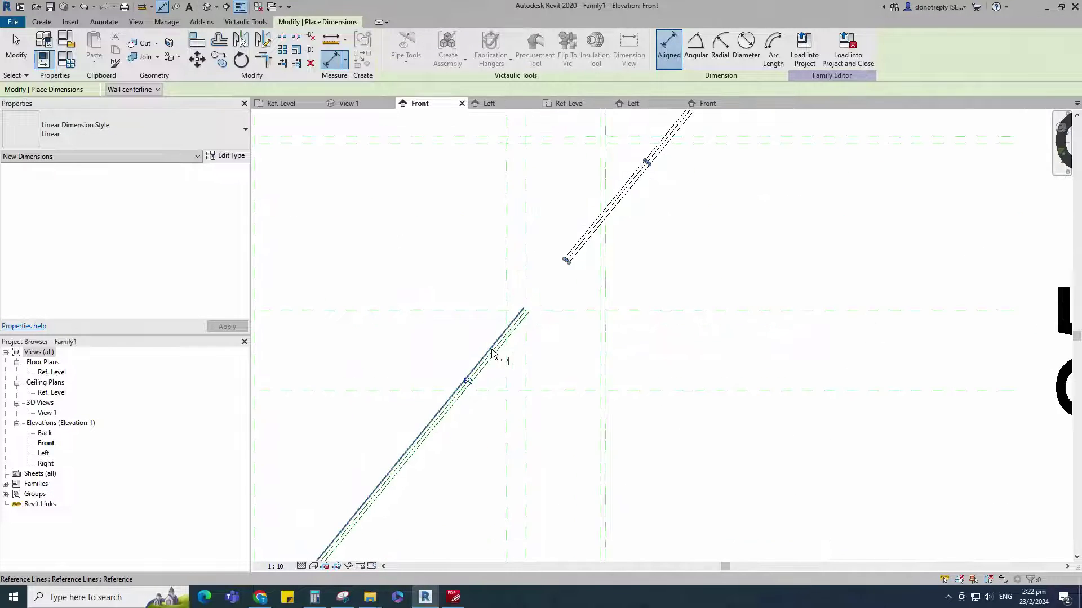
pyautogui.click(493, 353)
pyautogui.click(486, 357)
pyautogui.scroll(-4, 486, 359)
pyautogui.scroll(-4, 663, 207)
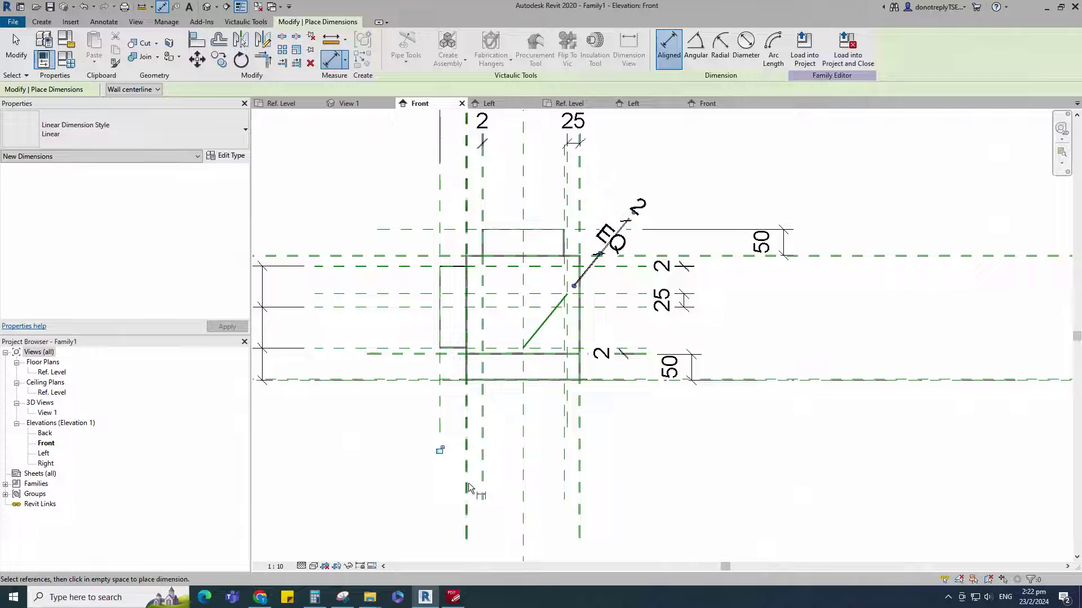
pyautogui.press('Escape')
pyautogui.press('Escape')
pyautogui.scroll(5, 639, 343)
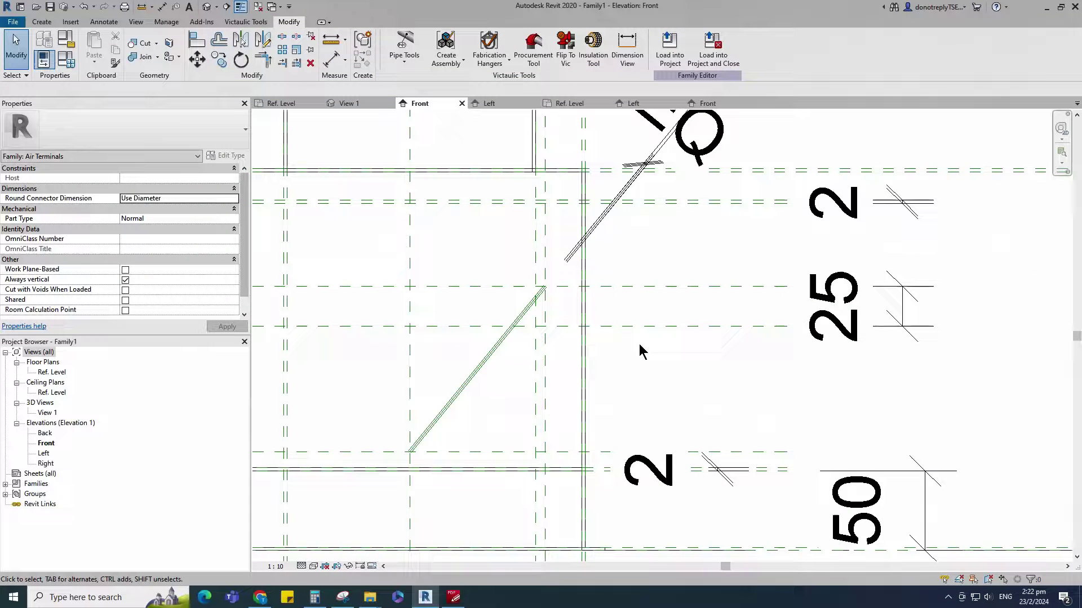
# Start an extrusion sketch and pick the two outer diagonal reference lines as locked profile edges.
pyautogui.click(42, 22)
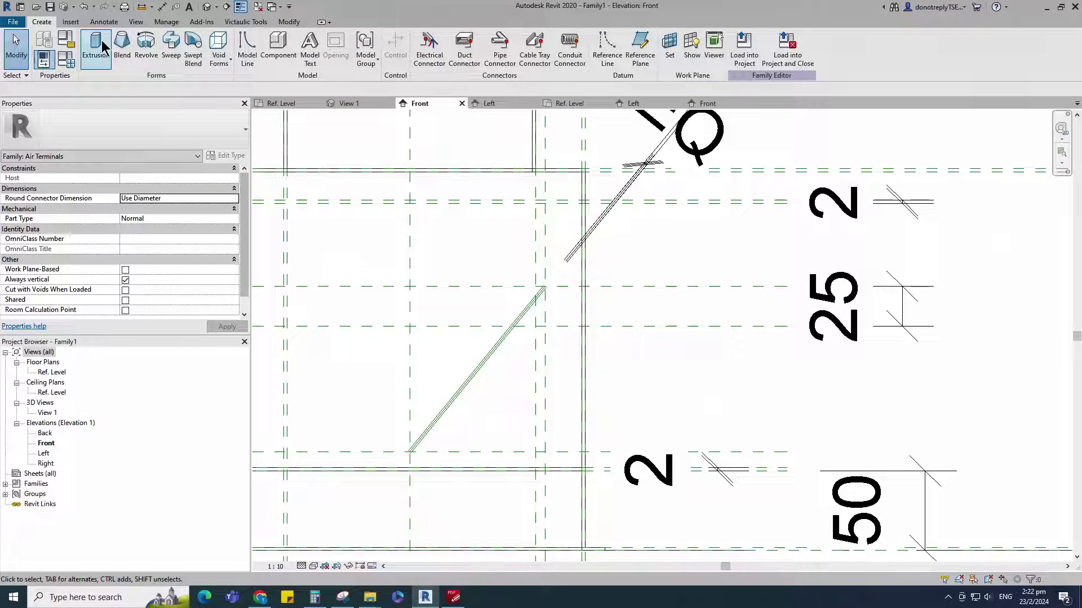
pyautogui.click(94, 48)
pyautogui.click(434, 62)
pyautogui.scroll(4, 503, 351)
pyautogui.click(473, 345)
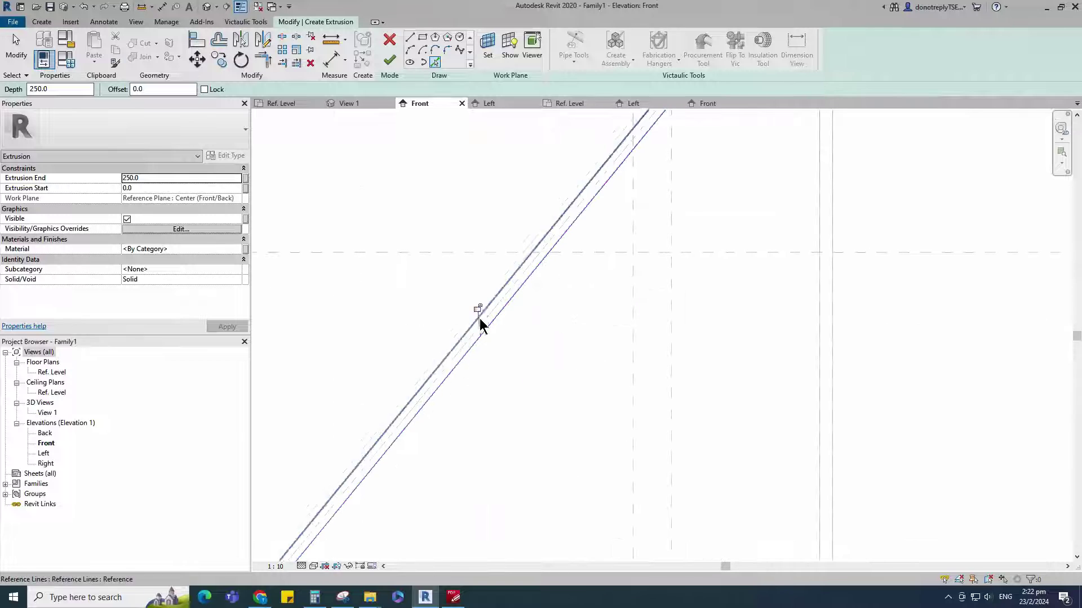
pyautogui.click(477, 308)
pyautogui.click(488, 304)
pyautogui.click(466, 364)
pyautogui.scroll(-3, 467, 370)
# Close both ends of the thin diagonal profile with short lines and finish the 250 mm extrusion.
pyautogui.click(411, 37)
pyautogui.scroll(4, 541, 273)
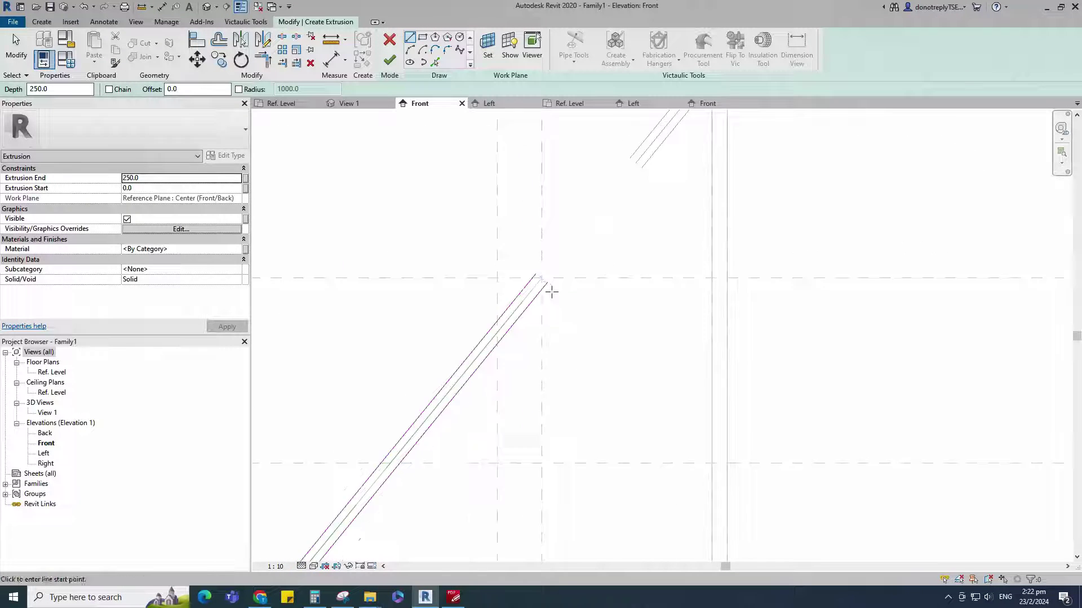
pyautogui.click(528, 264)
pyautogui.scroll(-5, 627, 265)
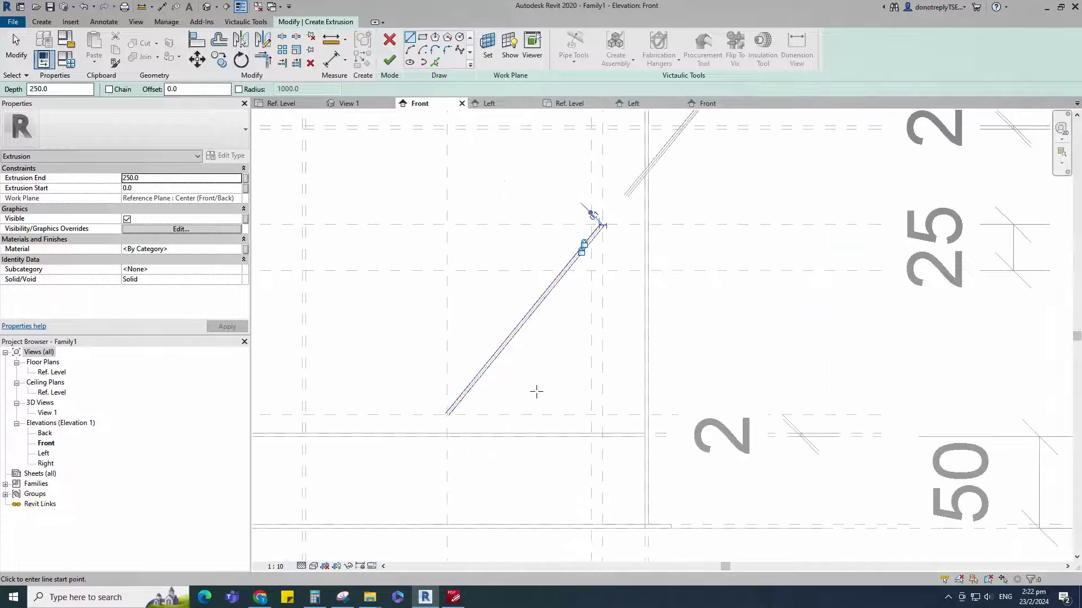
pyautogui.scroll(4, 456, 424)
pyautogui.click(403, 359)
pyautogui.click(420, 377)
pyautogui.scroll(-3, 400, 386)
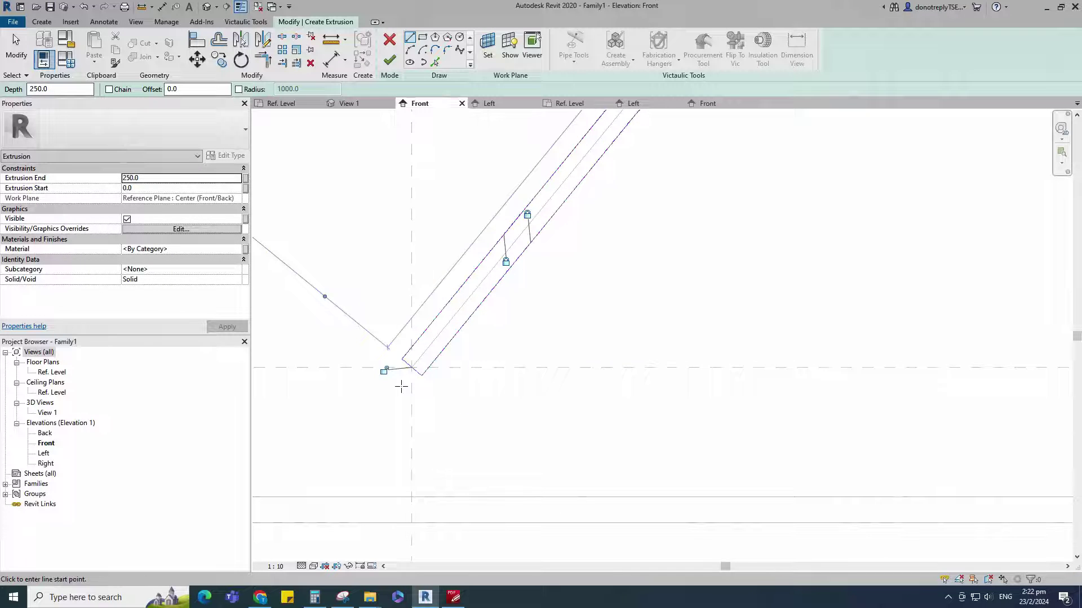
pyautogui.scroll(-1, 437, 397)
pyautogui.press('Escape')
pyautogui.scroll(-2, 462, 391)
pyautogui.click(390, 59)
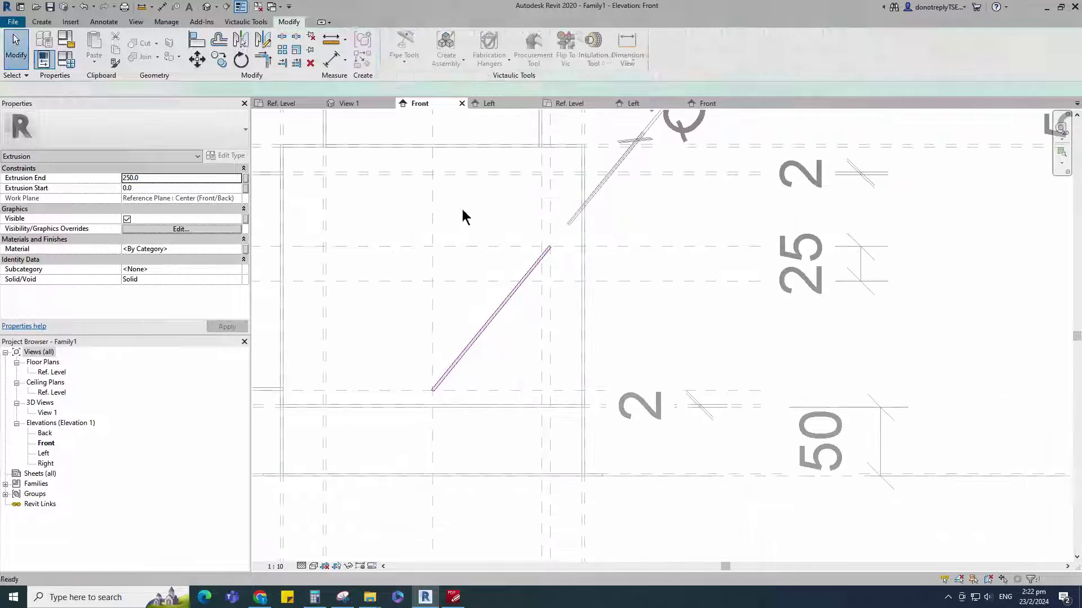
# In the Ref. Level floor plan, stretch the diagonal plate to the box's back wall and align its other end with the front wall.
pyautogui.scroll(-2, 636, 337)
pyautogui.doubleClick(53, 372)
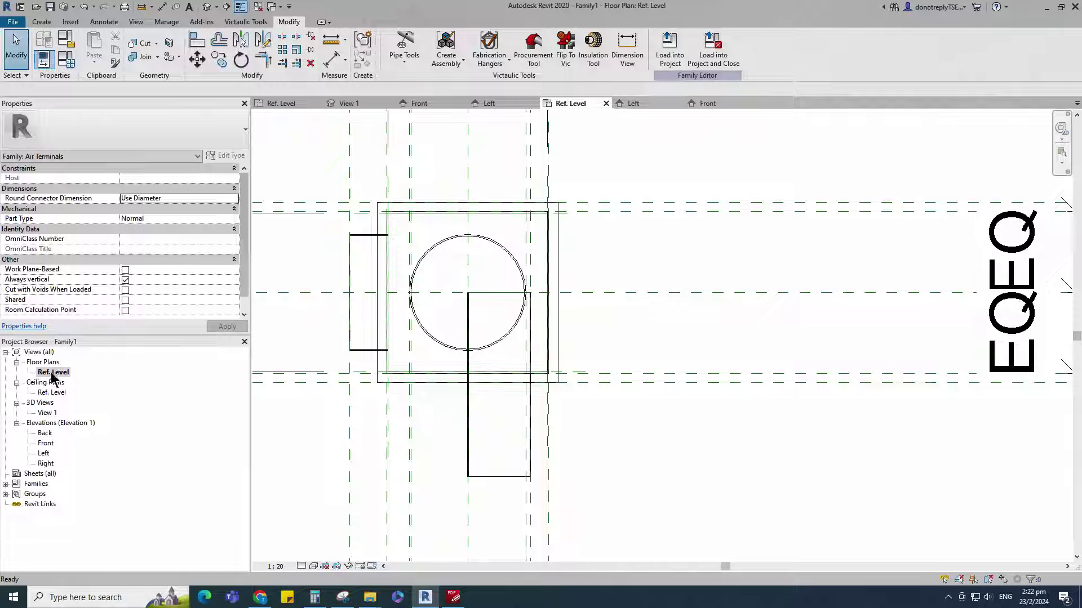
pyautogui.click(483, 482)
pyautogui.scroll(2, 599, 195)
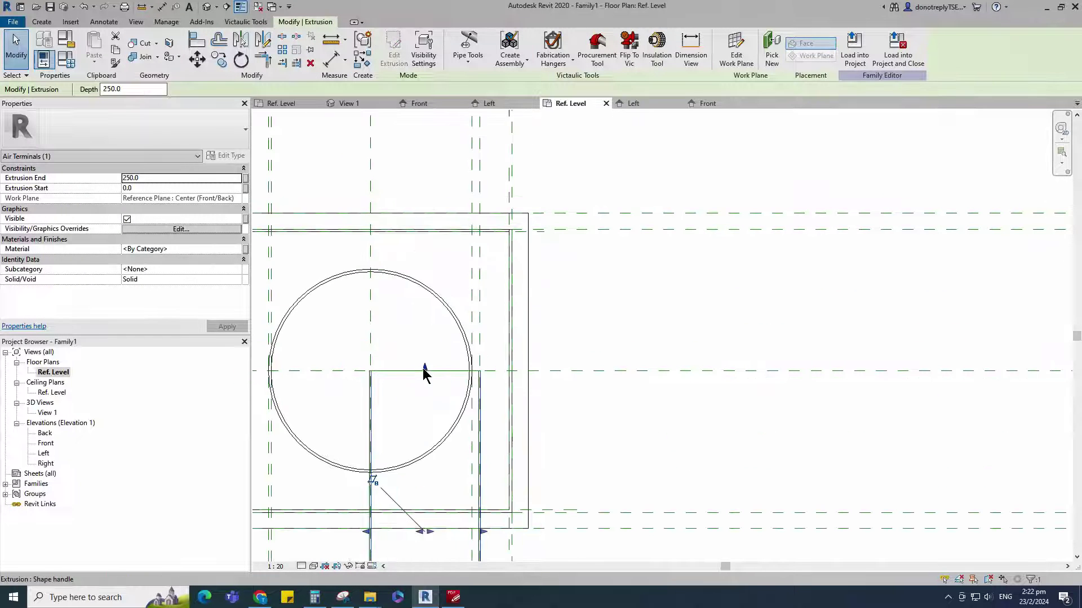
pyautogui.moveTo(425, 370); pyautogui.dragTo(426, 227)
pyautogui.scroll(-2, 638, 204)
pyautogui.scroll(-1, 635, 196)
pyautogui.press('a')
pyautogui.press('l')
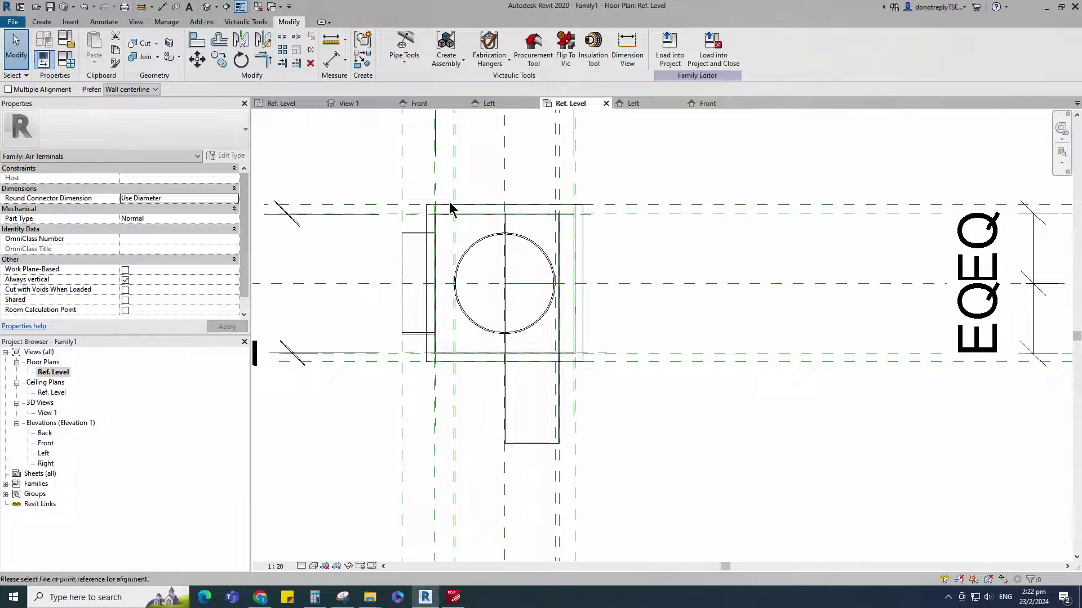
pyautogui.scroll(3, 587, 352)
pyautogui.click(587, 355)
pyautogui.click(495, 536)
pyautogui.scroll(-4, 524, 411)
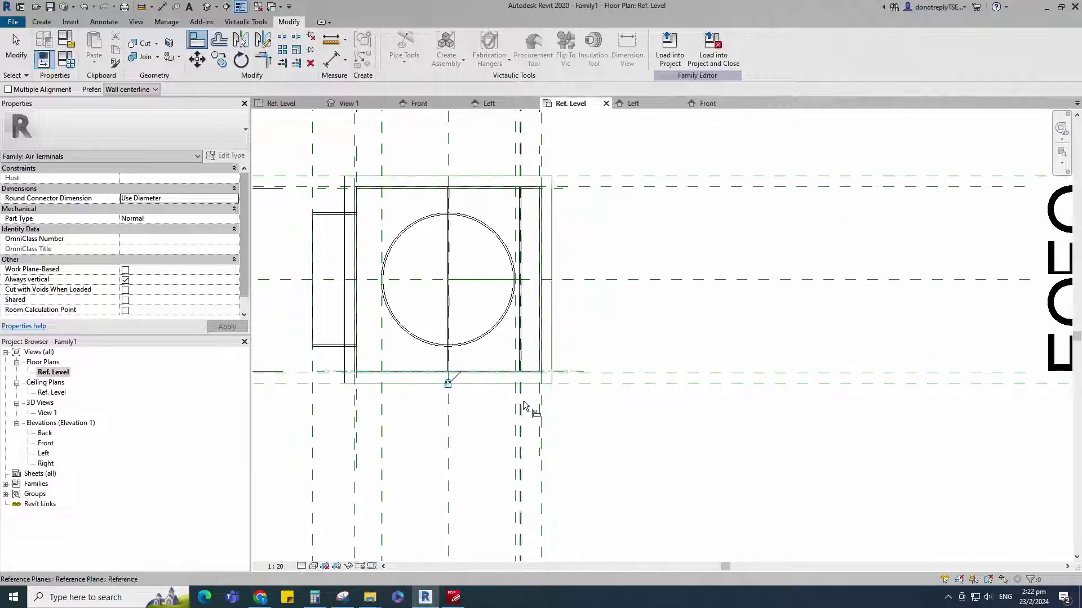
# Open the 3D view and display it in Wireframe so the diagonal plate inside the box can be inspected.
pyautogui.click(48, 413)
pyautogui.doubleClick(47, 413)
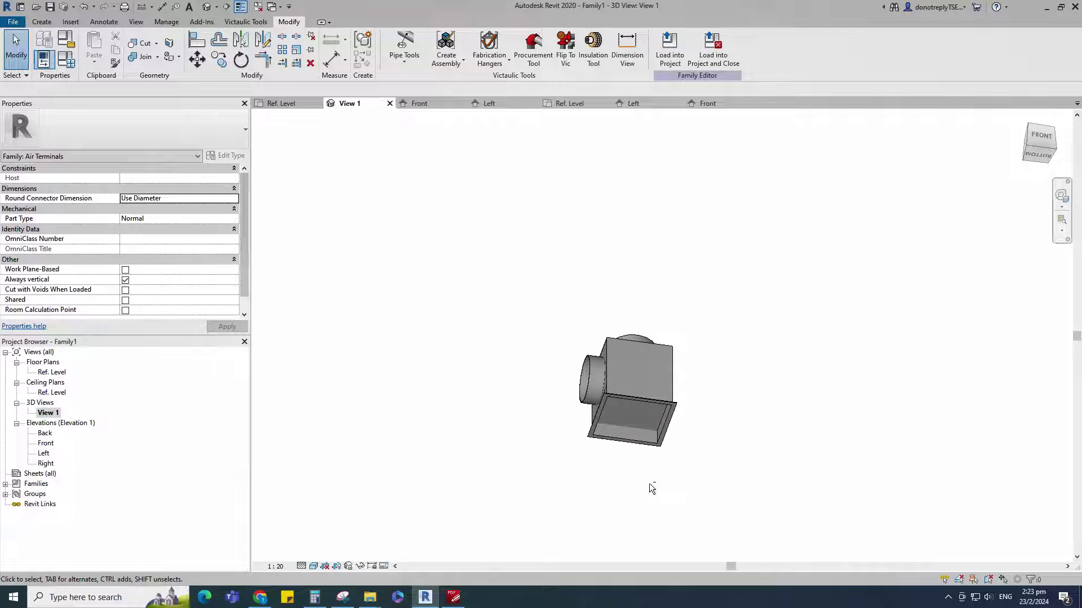
pyautogui.keyDown('shift'); pyautogui.moveTo(650, 488); pyautogui.dragTo(720, 454, button='middle'); pyautogui.keyUp('shift')
pyautogui.click(301, 566)
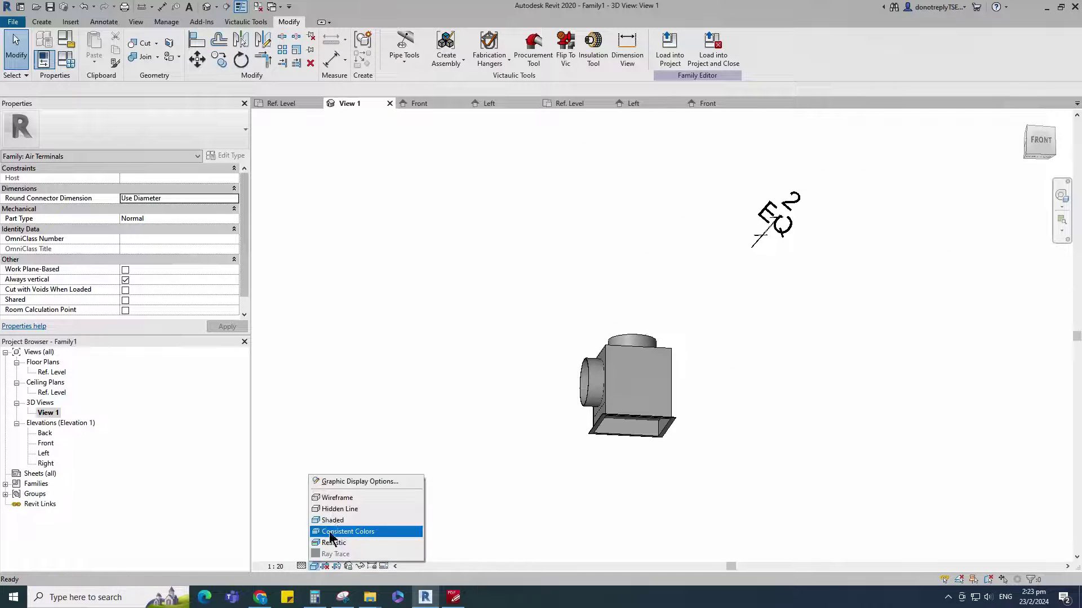
pyautogui.click(332, 493)
pyautogui.scroll(3, 777, 500)
pyautogui.moveTo(760, 519); pyautogui.dragTo(769, 497, button='middle')
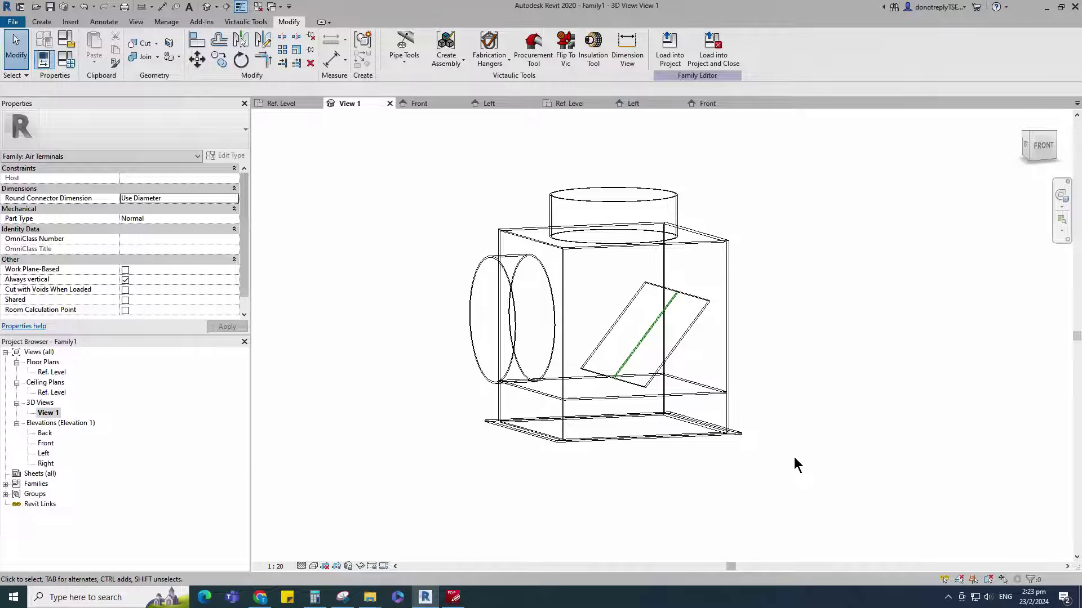
# Hide the Reference Lines annotation category in the 3D view's visibility overrides.
pyautogui.press('v')
pyautogui.press('v')
pyautogui.click(271, 148)
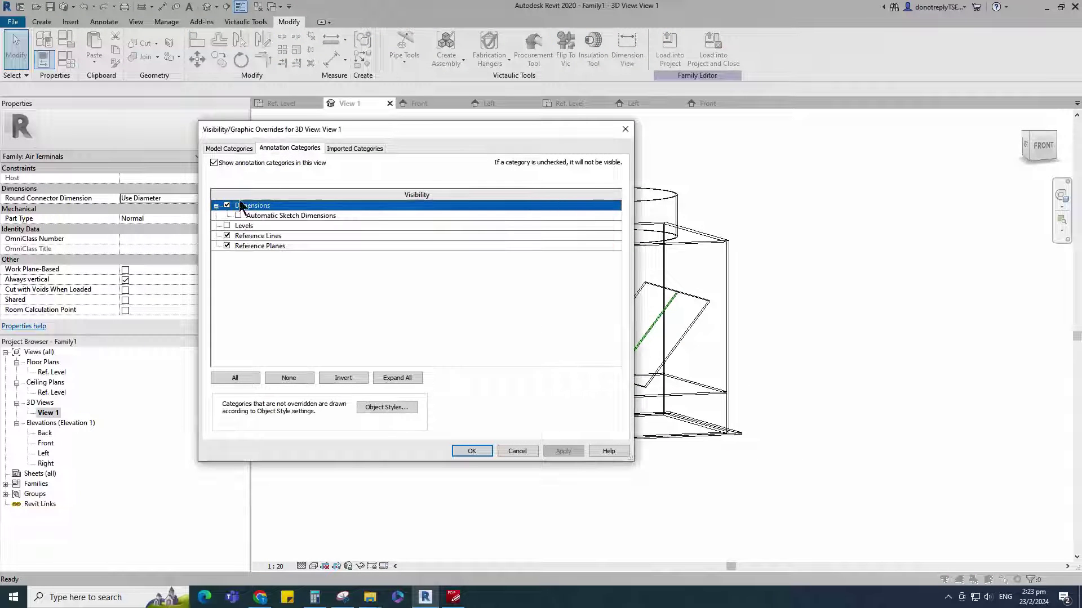
pyautogui.click(228, 236)
pyautogui.click(472, 451)
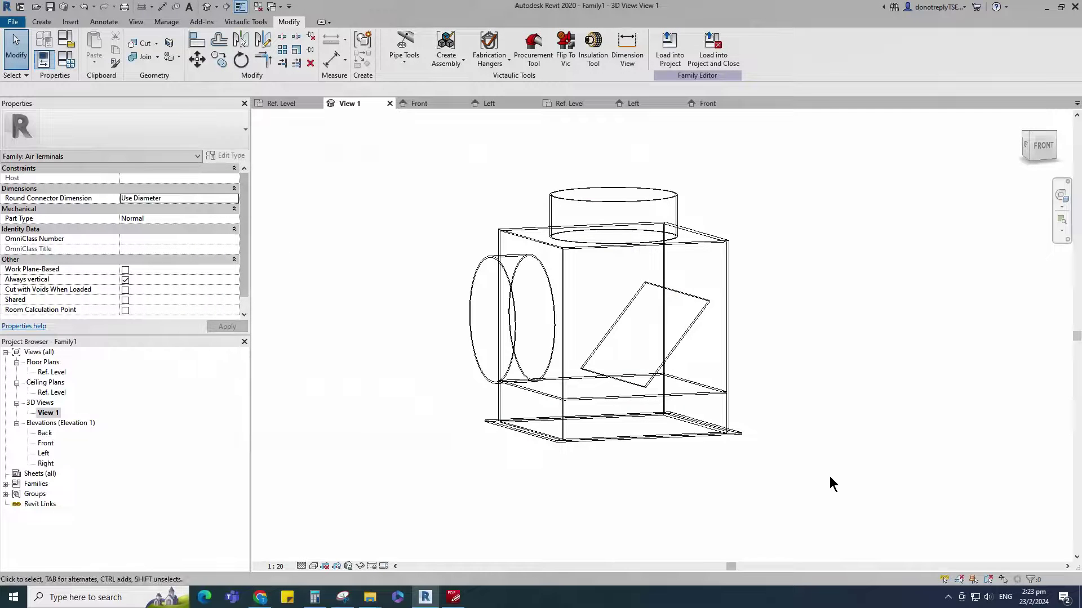
# Link the diagonal plate's material to the existing Mesh Screen parameter.
pyautogui.click(690, 325)
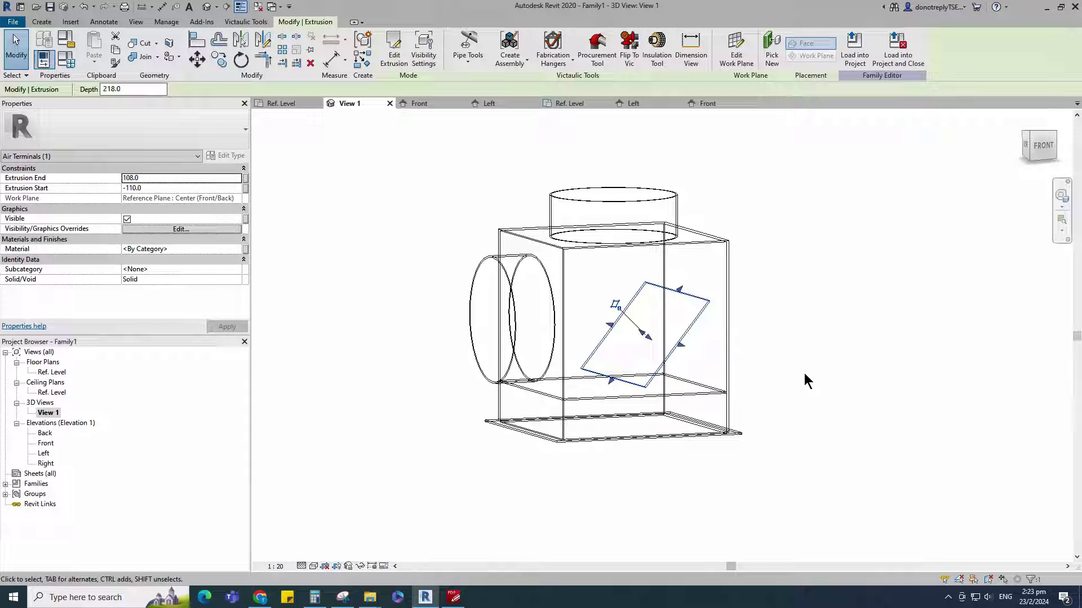
pyautogui.click(244, 249)
pyautogui.click(382, 283)
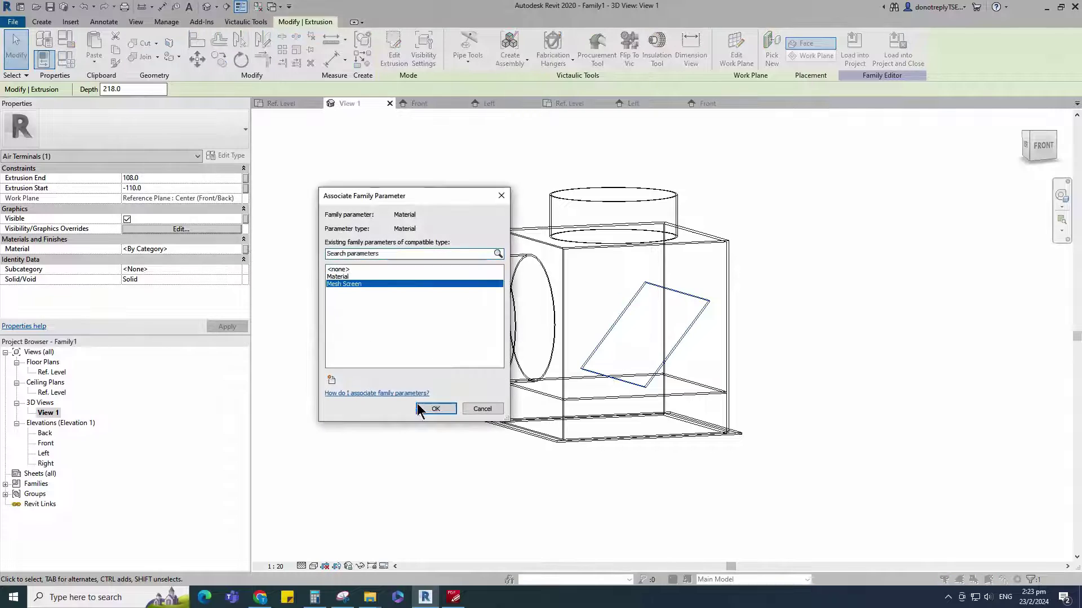
pyautogui.click(428, 407)
pyautogui.click(385, 458)
pyautogui.scroll(-2, 740, 266)
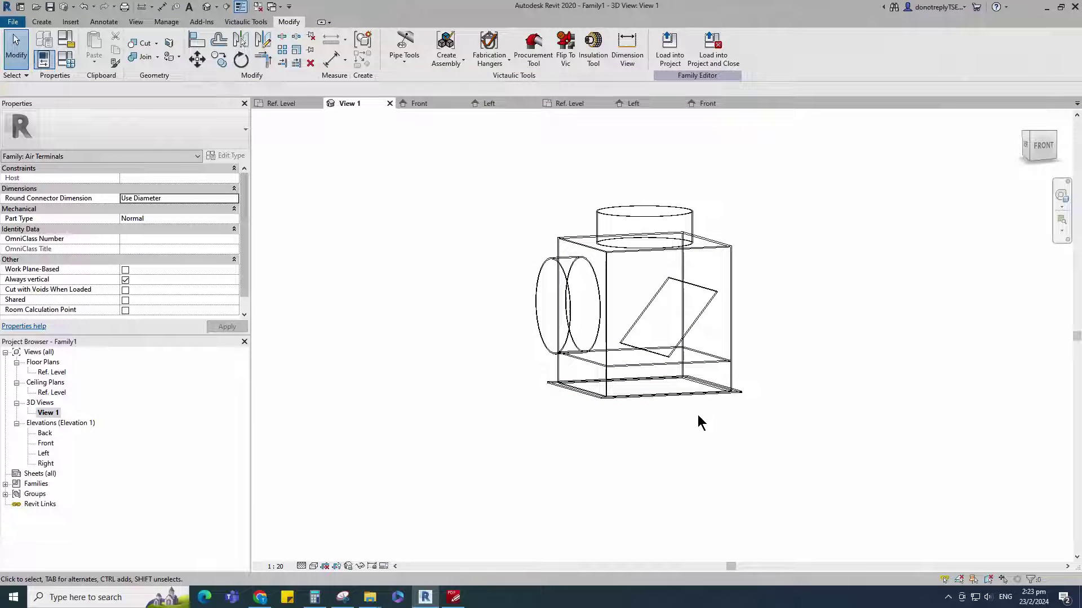
# Set the 3D view's visual style to Shaded and view the air terminal from below.
pyautogui.click(314, 567)
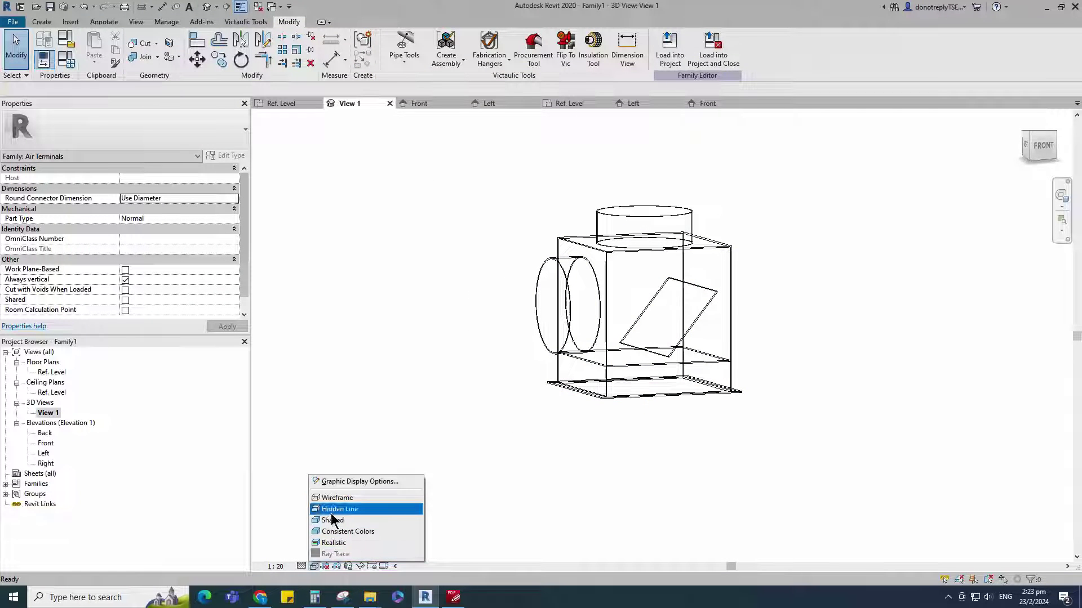
pyautogui.click(333, 519)
pyautogui.moveTo(439, 452)
pyautogui.keyDown('shift'); pyautogui.mouseDown(button='middle')
pyautogui.moveTo(541, 445)
pyautogui.moveTo(381, 427)
pyautogui.moveTo(455, 431)
pyautogui.mouseUp(button='middle'); pyautogui.keyUp('shift')
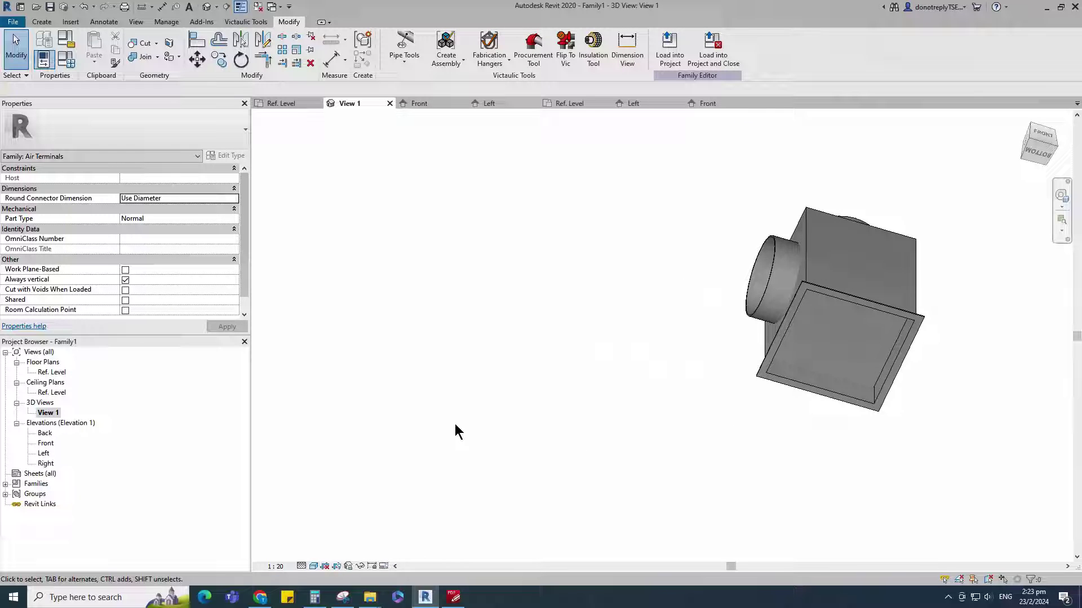
# Open the family types and their parameter values.
pyautogui.click(66, 60)
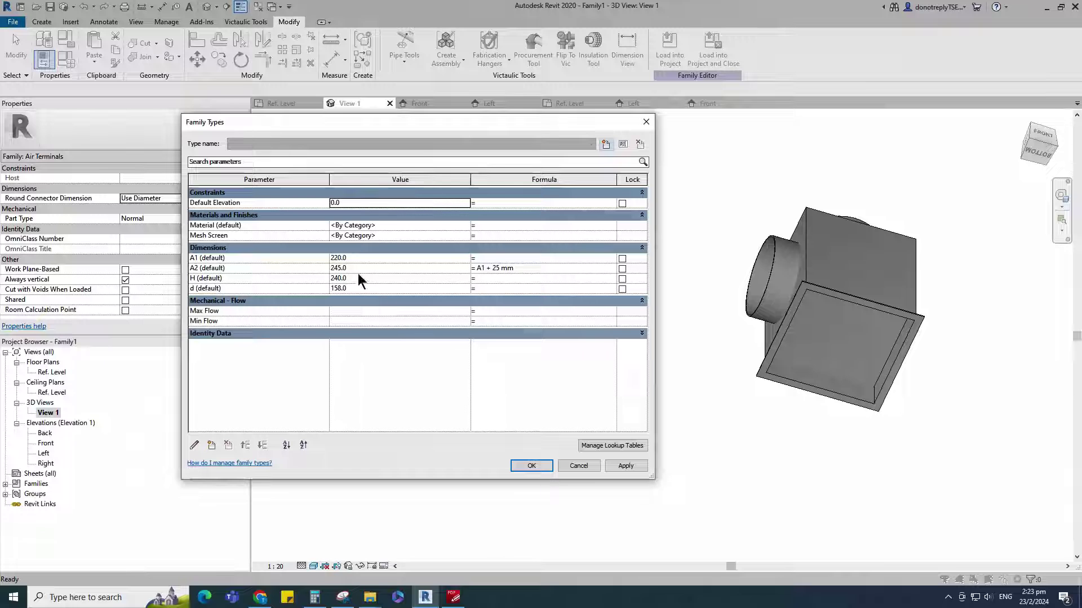
# Create a new material named Mesh Screen for the Mesh Screen parameter.
pyautogui.click(466, 236)
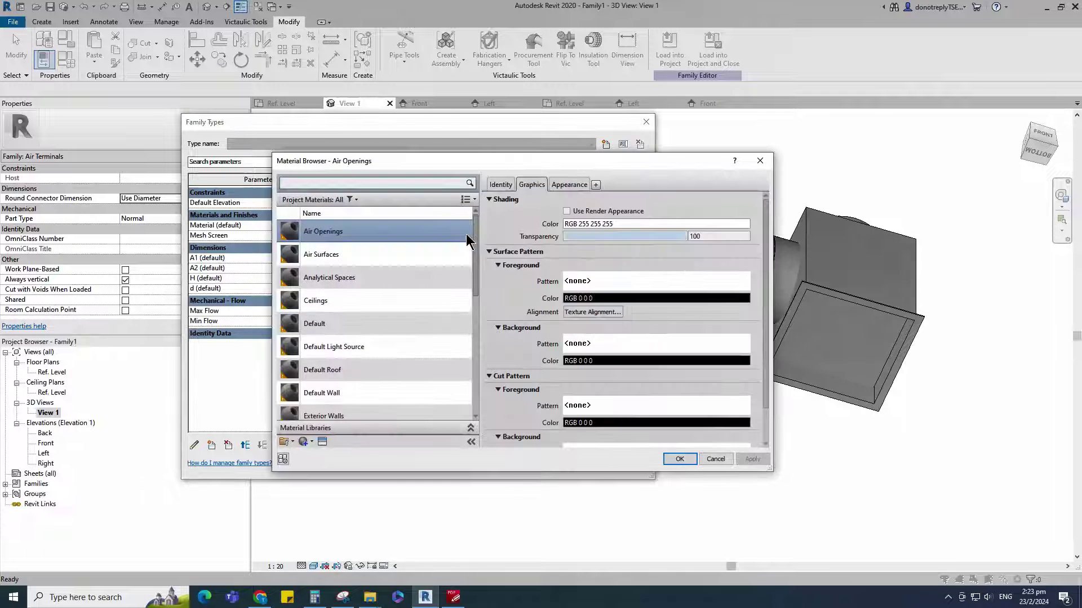
pyautogui.scroll(-3, 434, 265)
pyautogui.click(305, 442)
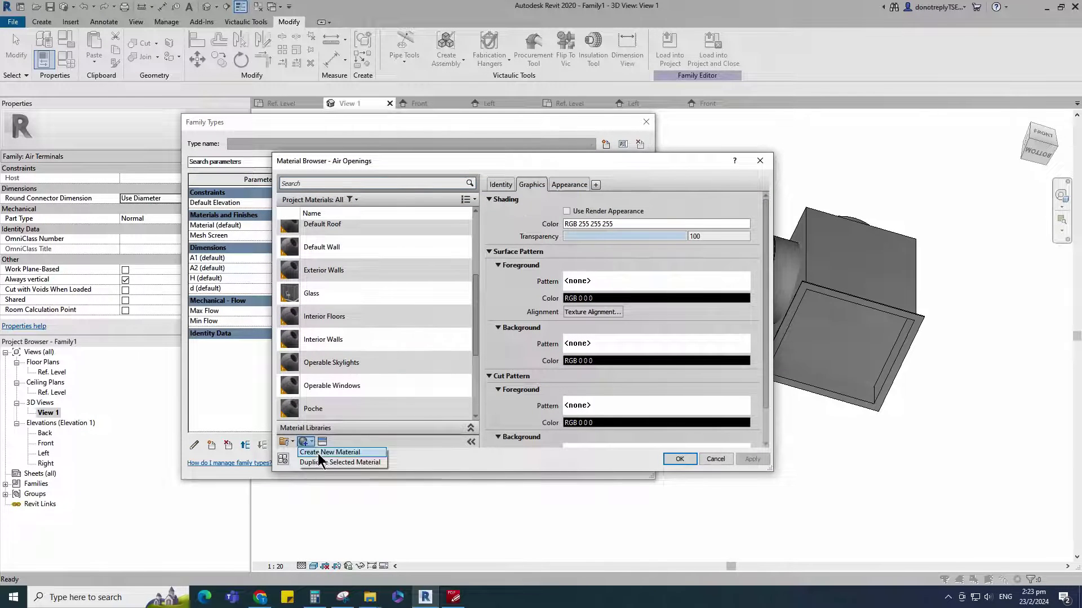
pyautogui.click(318, 454)
pyautogui.rightClick(339, 312)
pyautogui.click(371, 344)
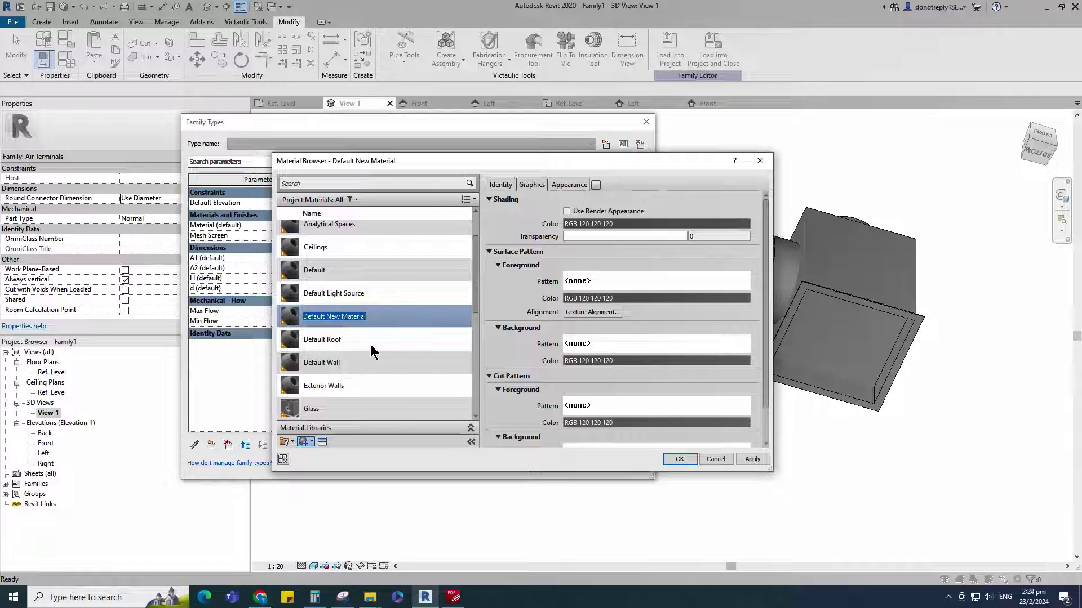
pyautogui.write('Mesh Screen')
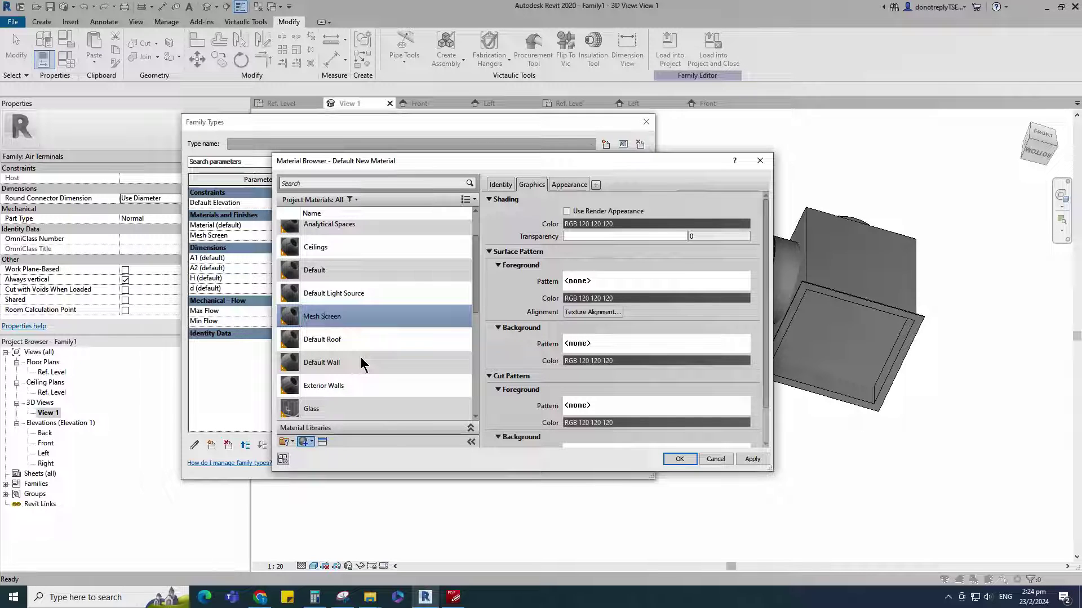
pyautogui.click(749, 460)
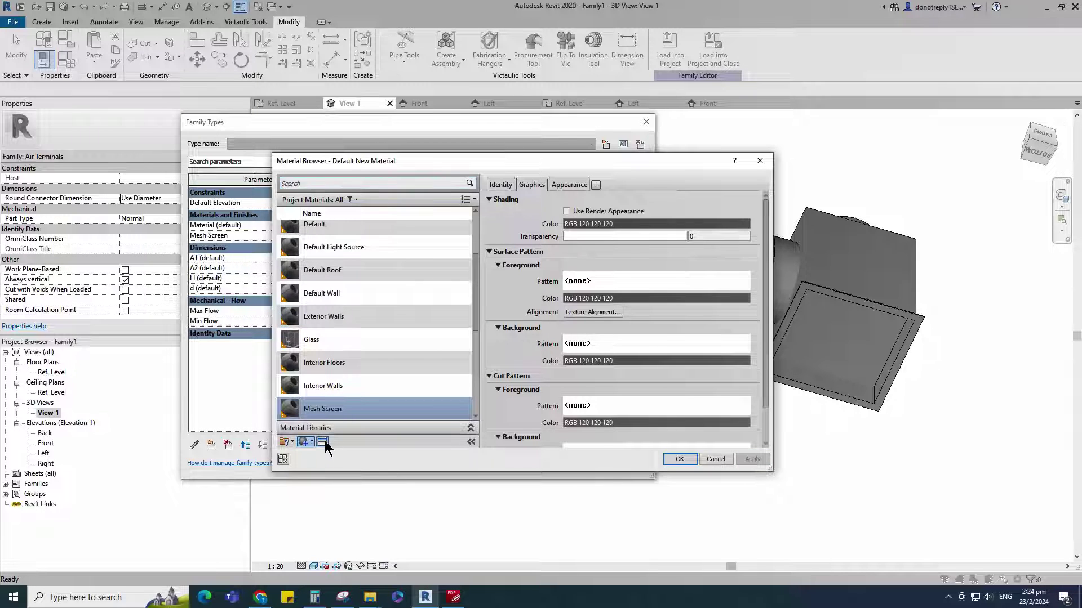
# Replace the Mesh Screen material's appearance with the Satin Screen asset from the Metal category of the Appearance Library.
pyautogui.click(322, 442)
pyautogui.click(72, 275)
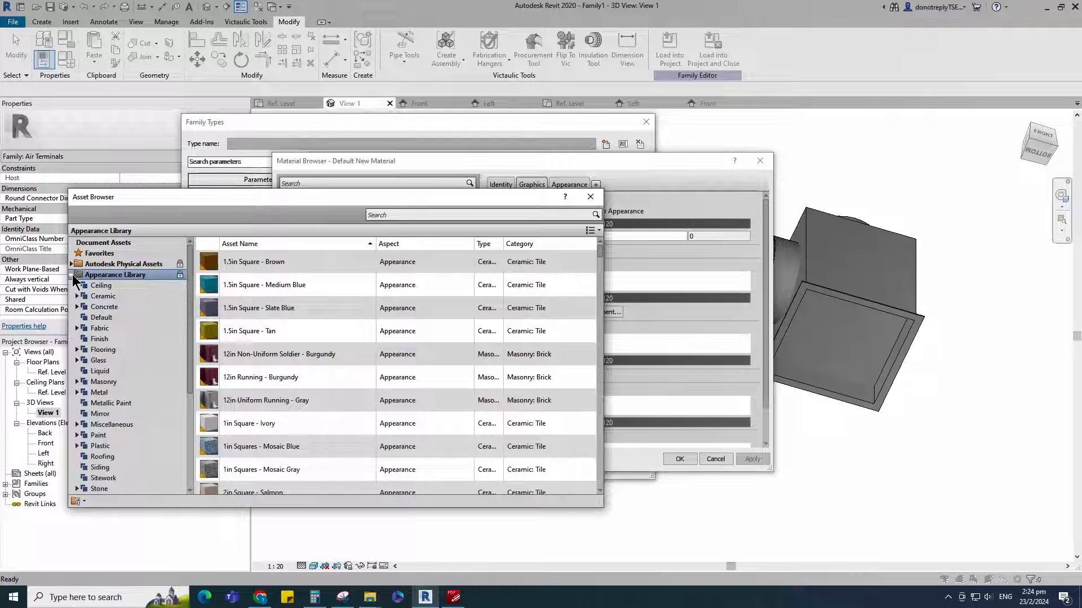
pyautogui.click(112, 393)
pyautogui.scroll(-10, 323, 427)
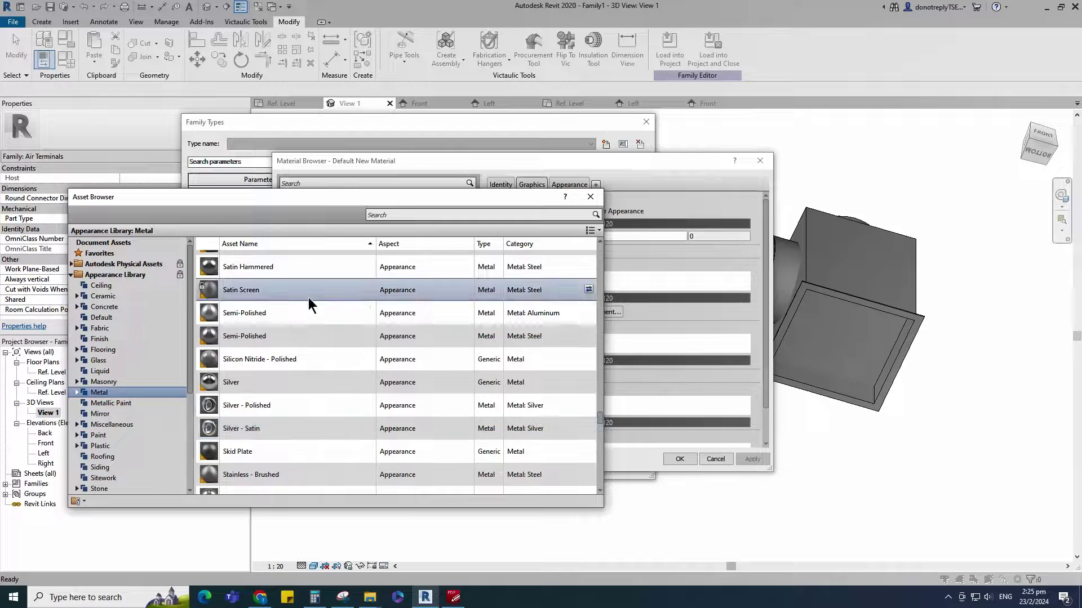
pyautogui.click(588, 291)
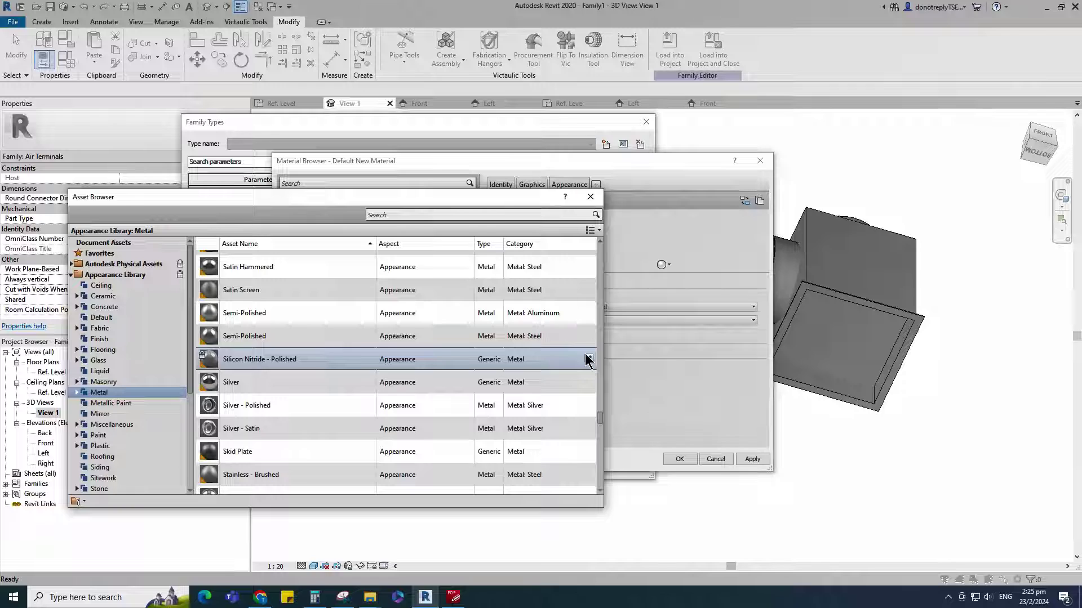
pyautogui.click(590, 197)
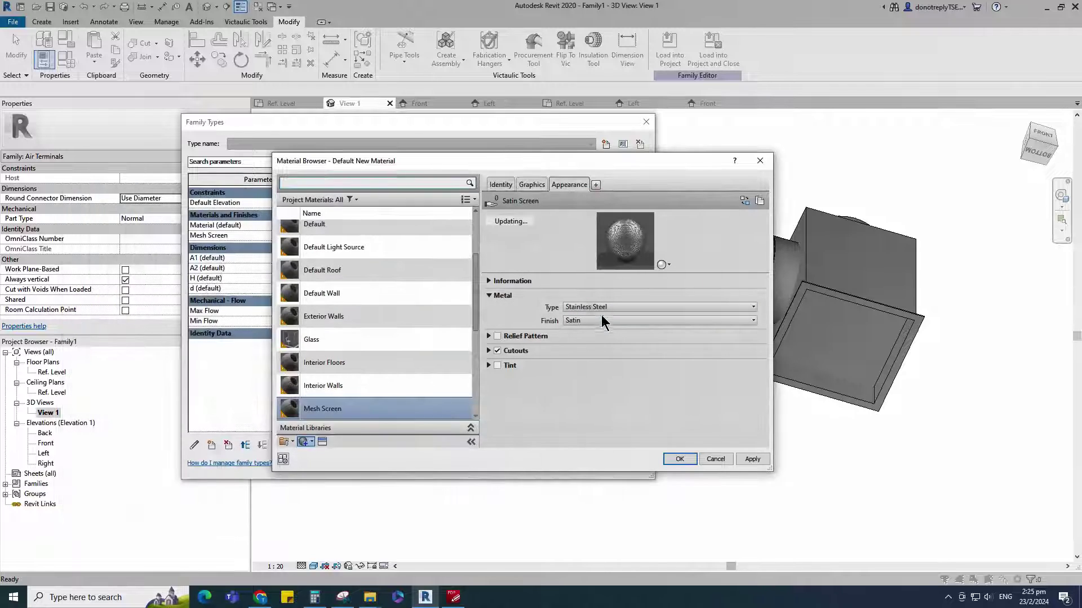
# Duplicate the Satin Screen appearance asset and apply the copy to the Mesh Screen material.
pyautogui.click(489, 280)
pyautogui.click(759, 201)
pyautogui.click(753, 460)
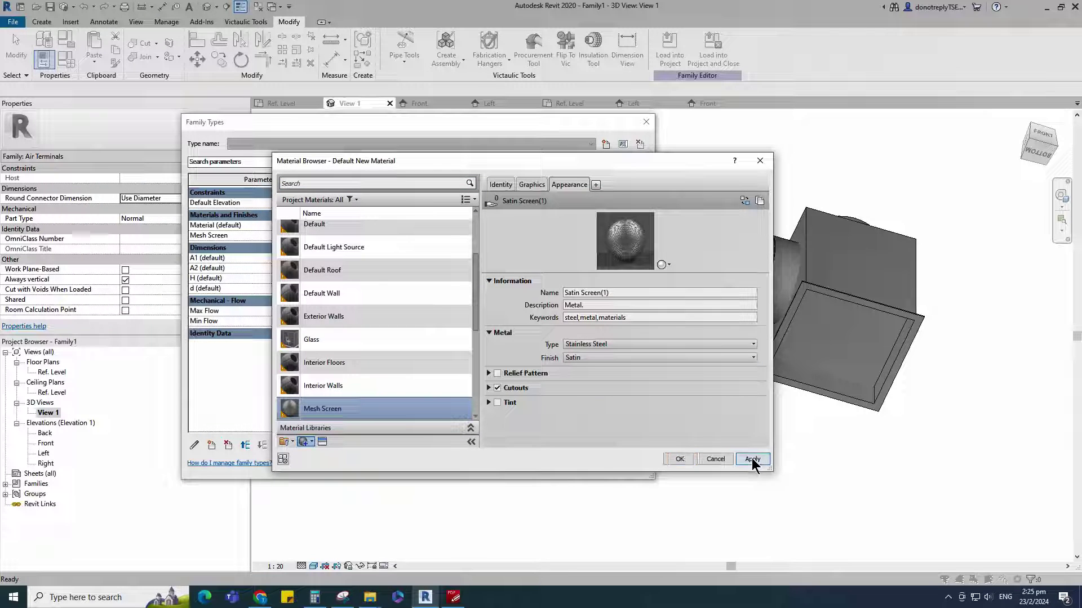
# Shade the Mesh Screen material with its render appearance and accept it as the Mesh Screen parameter's value.
pyautogui.click(530, 186)
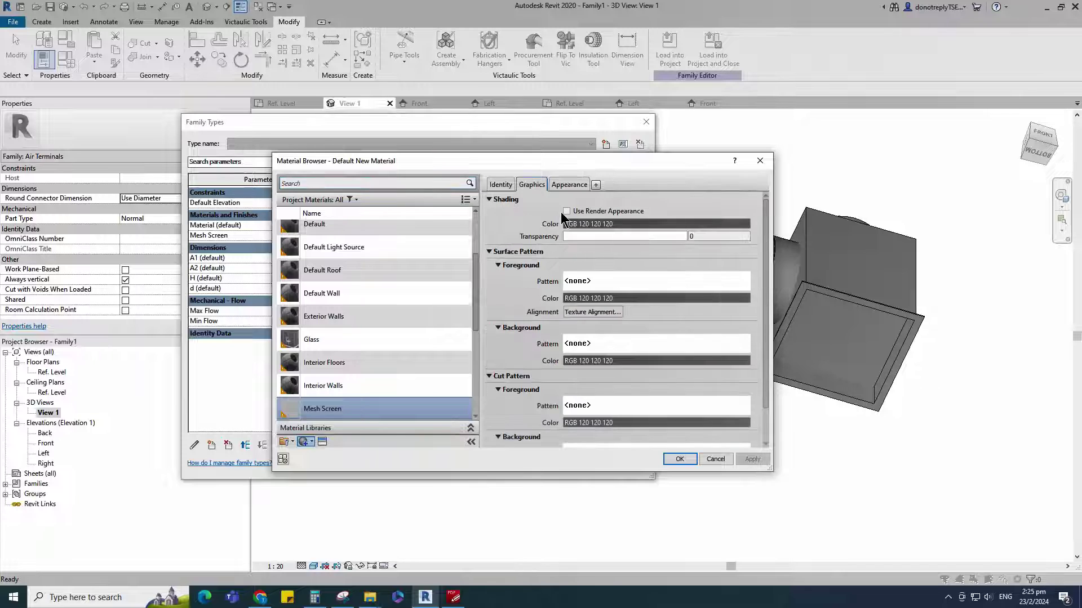
pyautogui.click(679, 459)
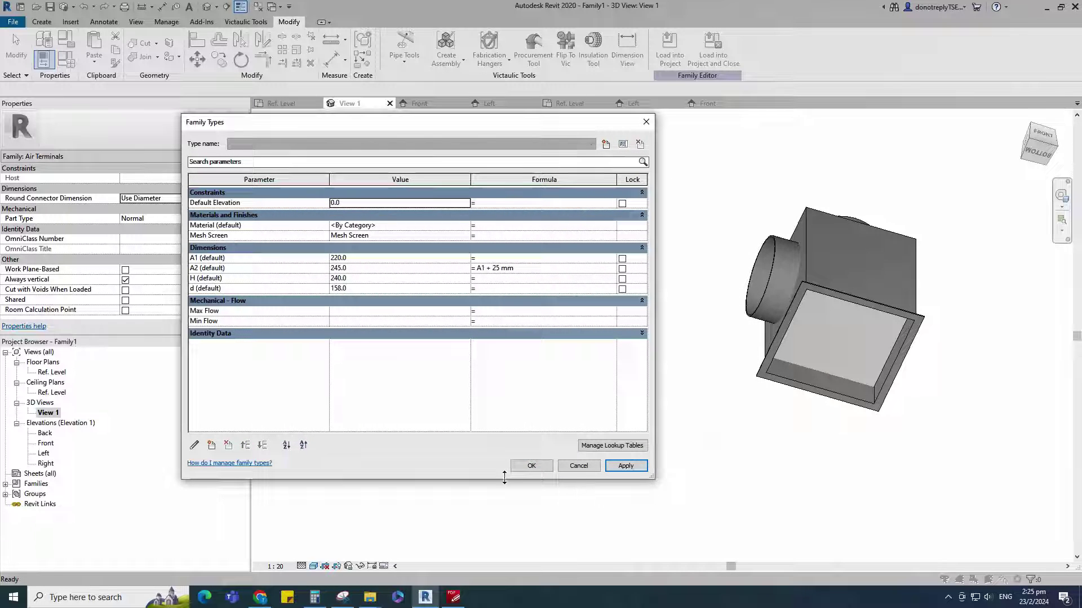
pyautogui.click(529, 466)
# Display the 3D view in the Realistic visual style and inspect the plenum box from several angles.
pyautogui.click(313, 566)
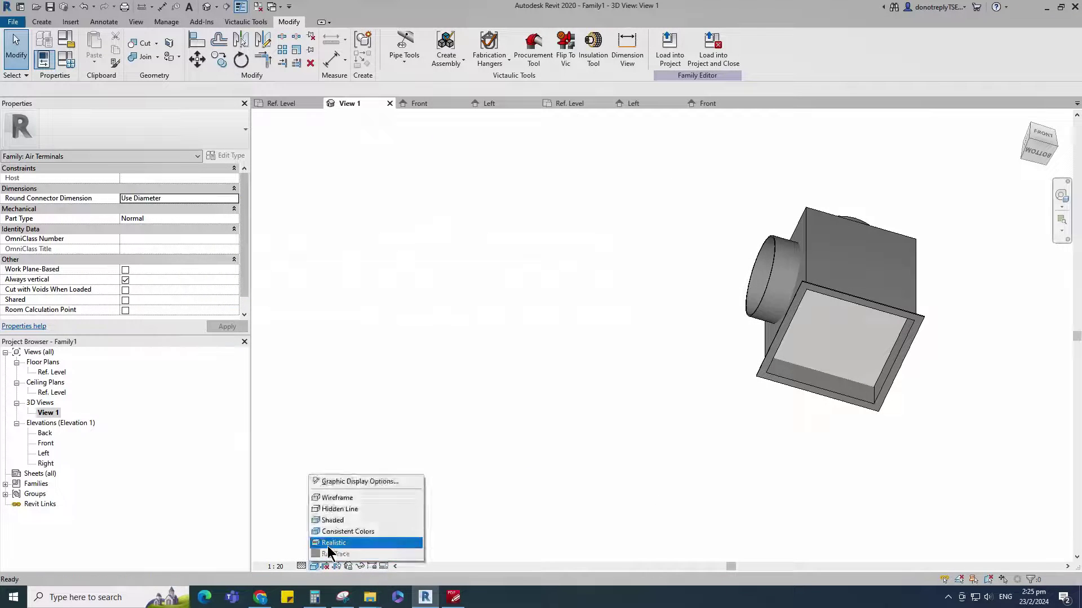
pyautogui.click(339, 545)
pyautogui.scroll(2, 883, 410)
pyautogui.keyDown('shift'); pyautogui.moveTo(833, 461); pyautogui.dragTo(430, 225, button='middle'); pyautogui.keyUp('shift')
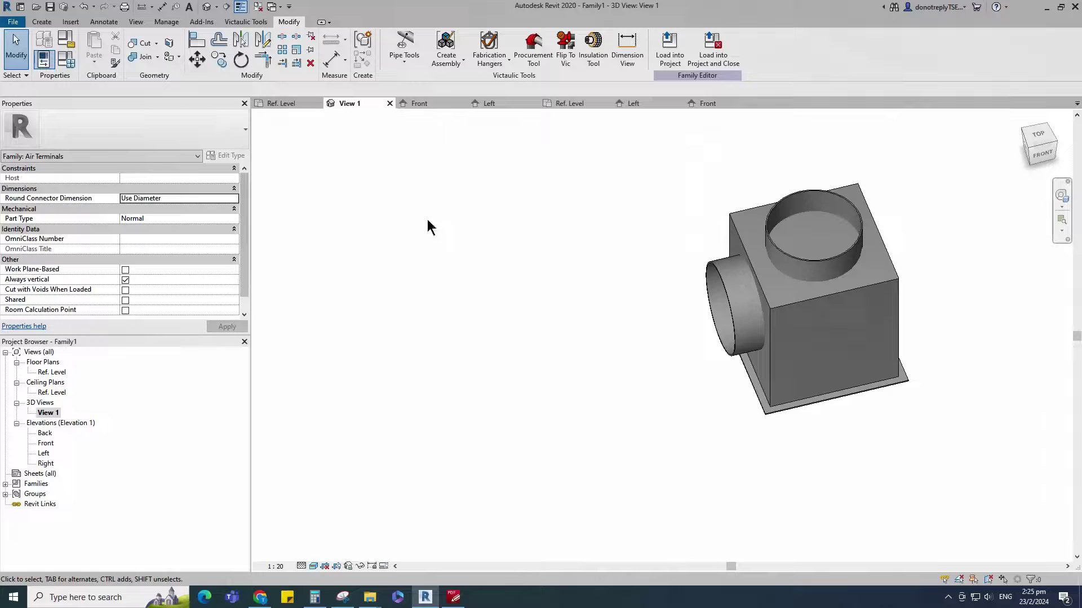
pyautogui.scroll(-2, 557, 244)
pyautogui.click(1021, 120)
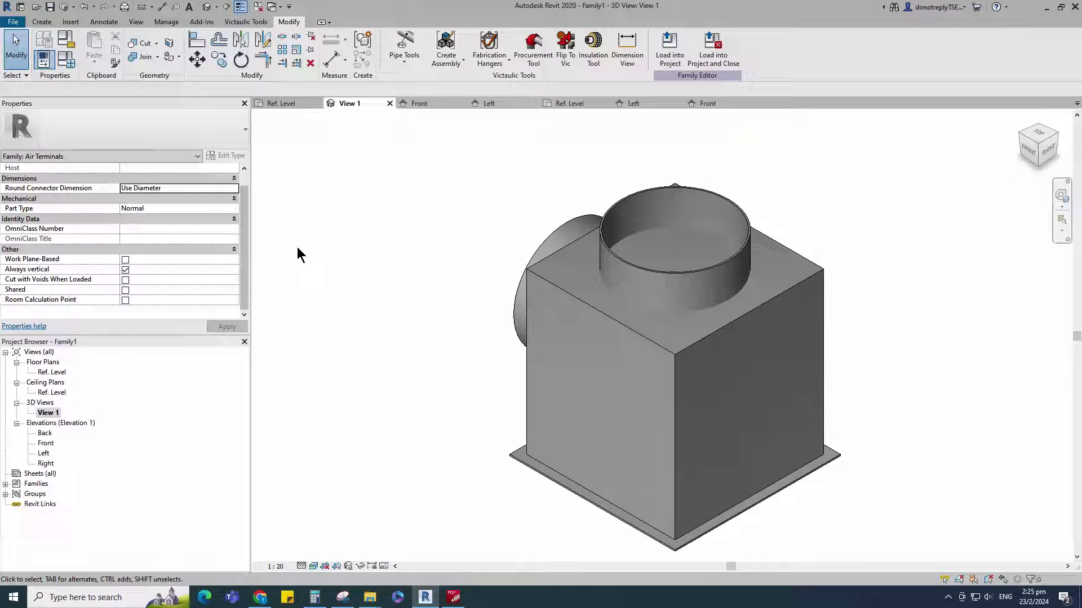
# In the Front elevation, link the visibility of the diagonal mesh extrusion and the side collar to a new Side Connection parameter.
pyautogui.doubleClick(45, 444)
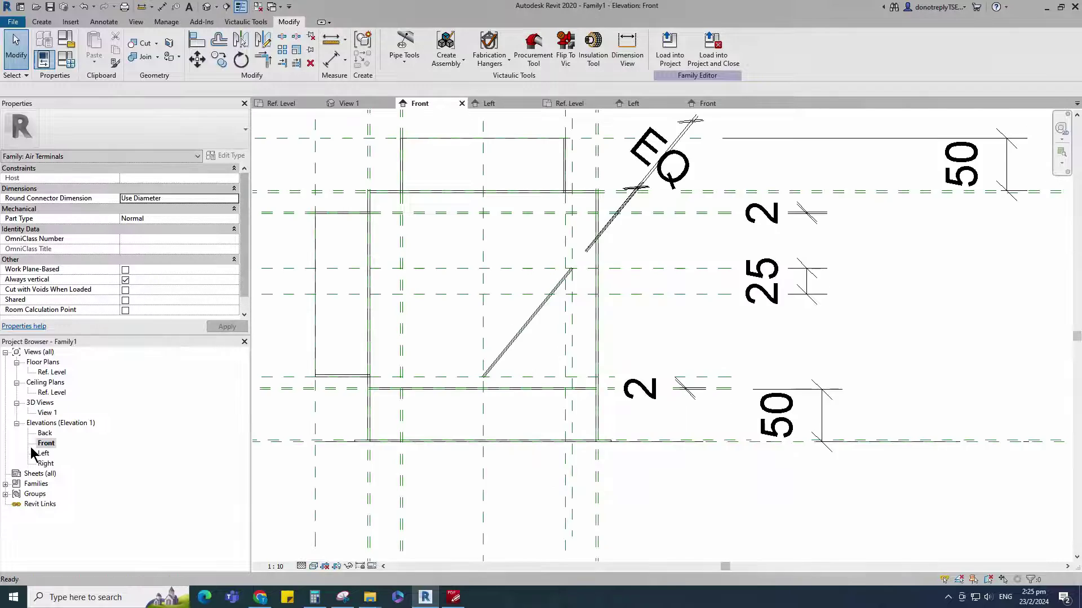
pyautogui.scroll(5, 630, 369)
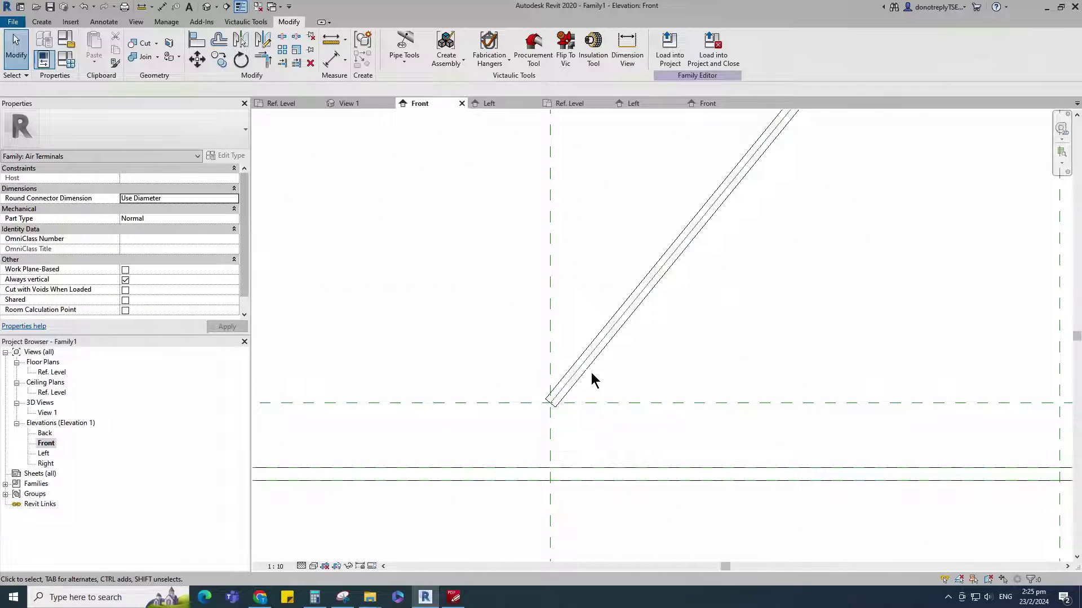
pyautogui.click(586, 380)
pyautogui.scroll(-4, 676, 378)
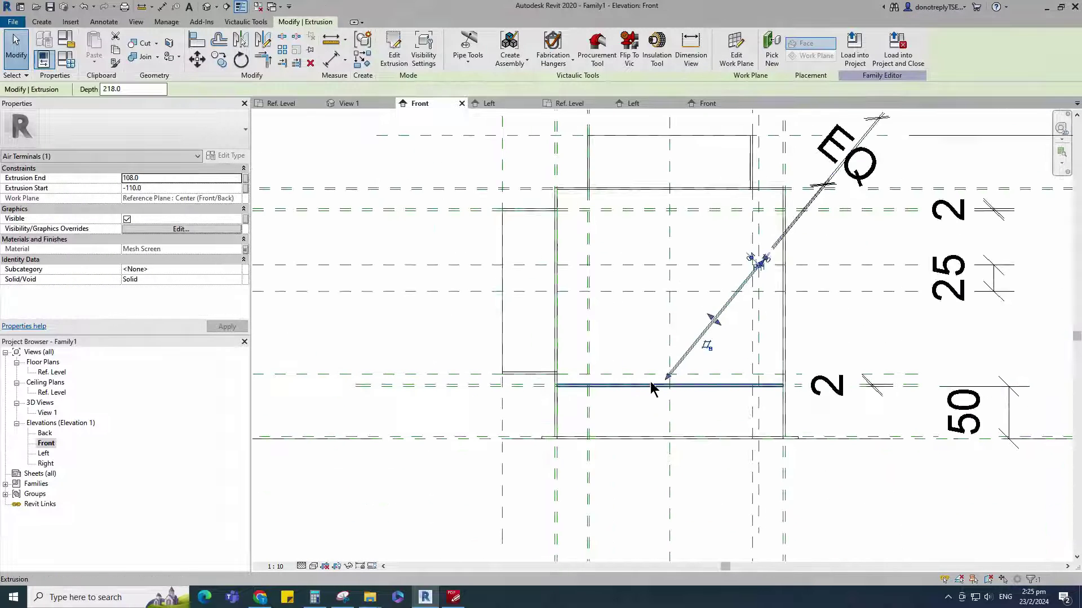
pyautogui.keyDown('ctrl'); pyautogui.click(519, 373); pyautogui.keyUp('ctrl')
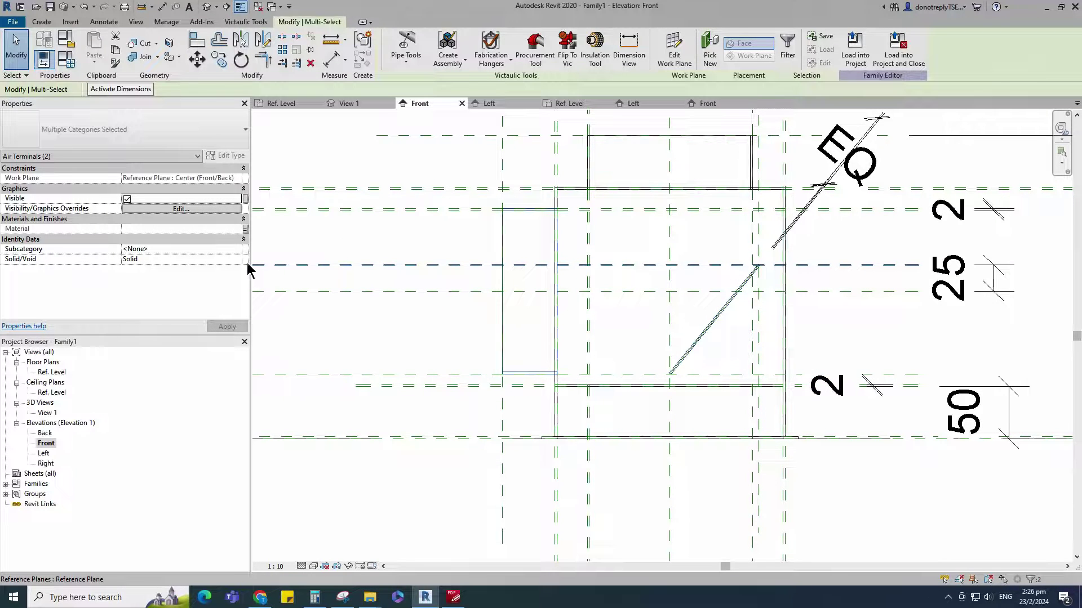
pyautogui.click(245, 199)
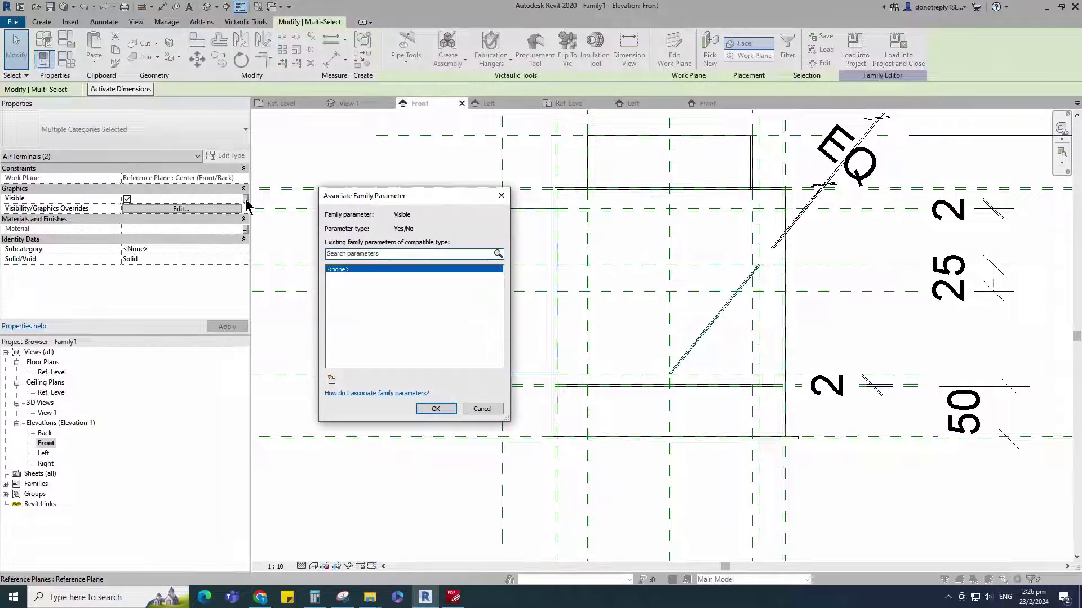
pyautogui.click(332, 380)
pyautogui.write('Side Connection')
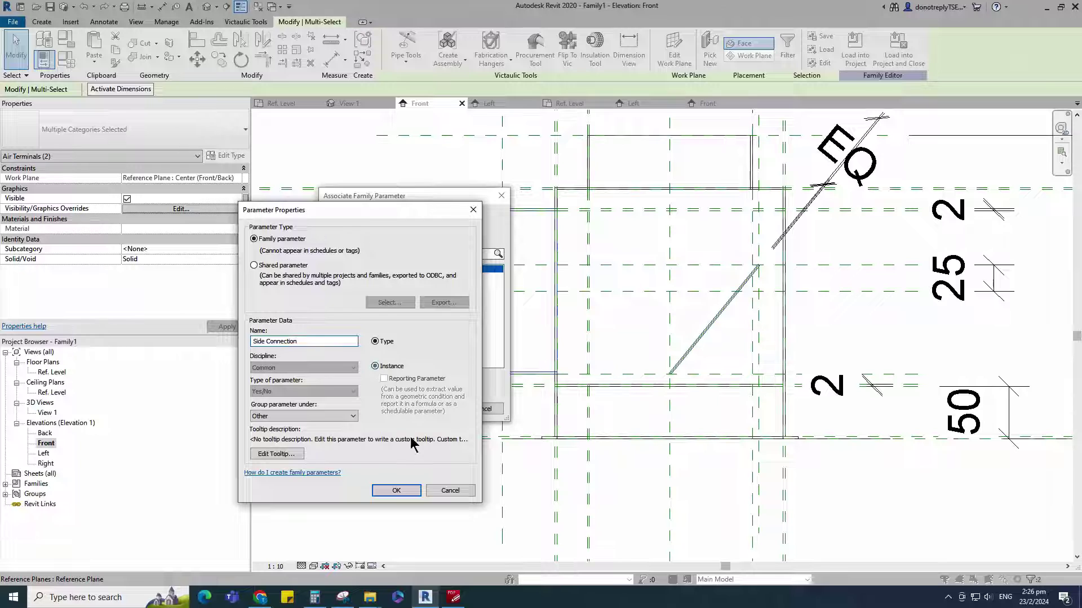
pyautogui.click(396, 490)
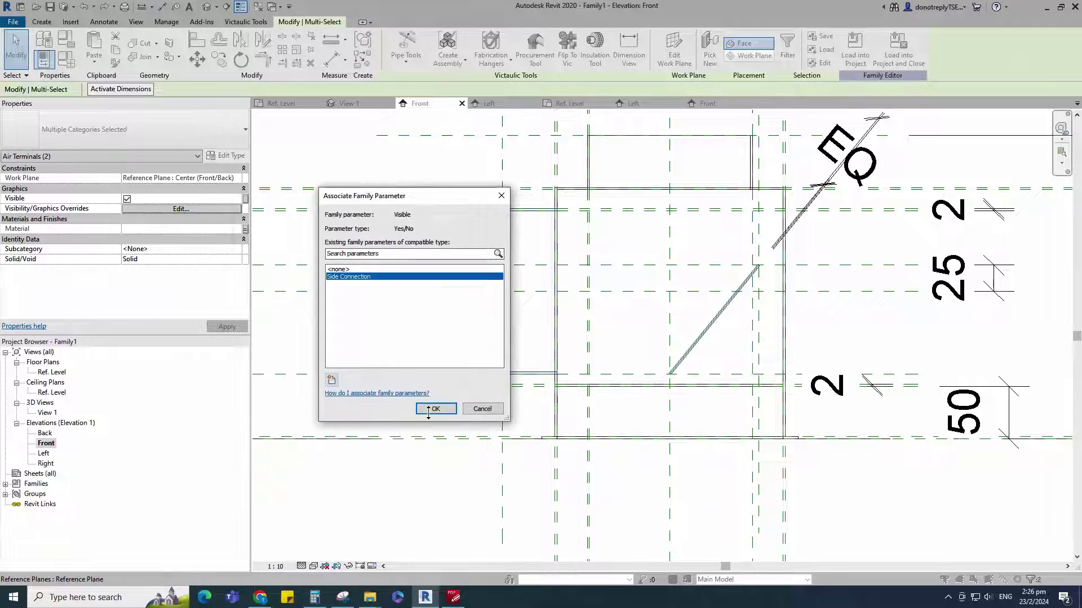
pyautogui.click(442, 410)
pyautogui.click(716, 494)
# Link the visibility of the top collar and the horizontal mesh extrusion to a new Top Connection parameter.
pyautogui.scroll(-2, 604, 311)
pyautogui.click(620, 224)
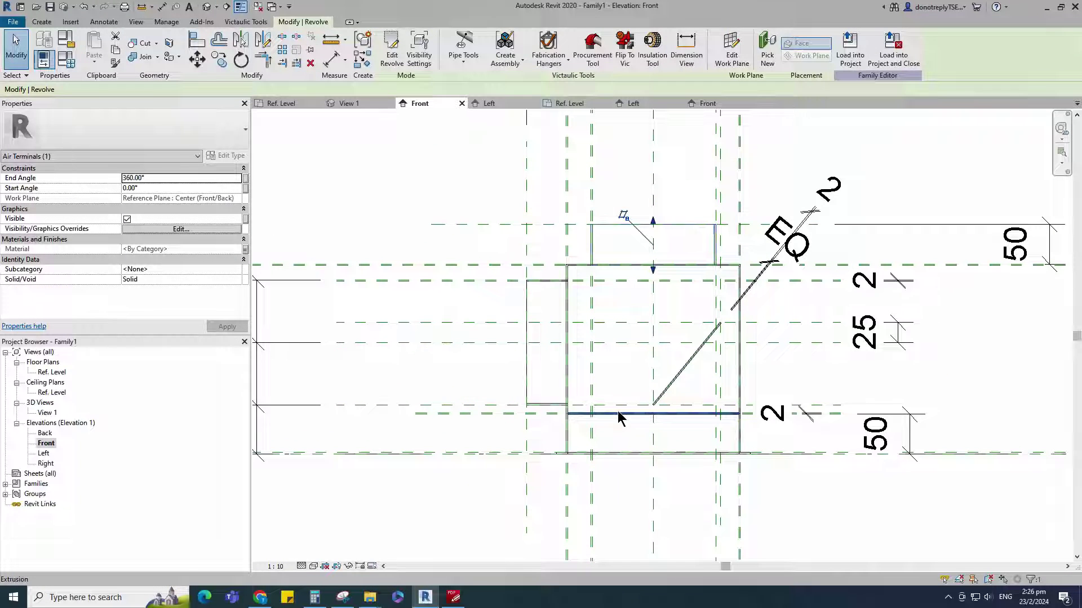
pyautogui.keyDown('ctrl'); pyautogui.click(635, 415); pyautogui.keyUp('ctrl')
pyautogui.click(245, 198)
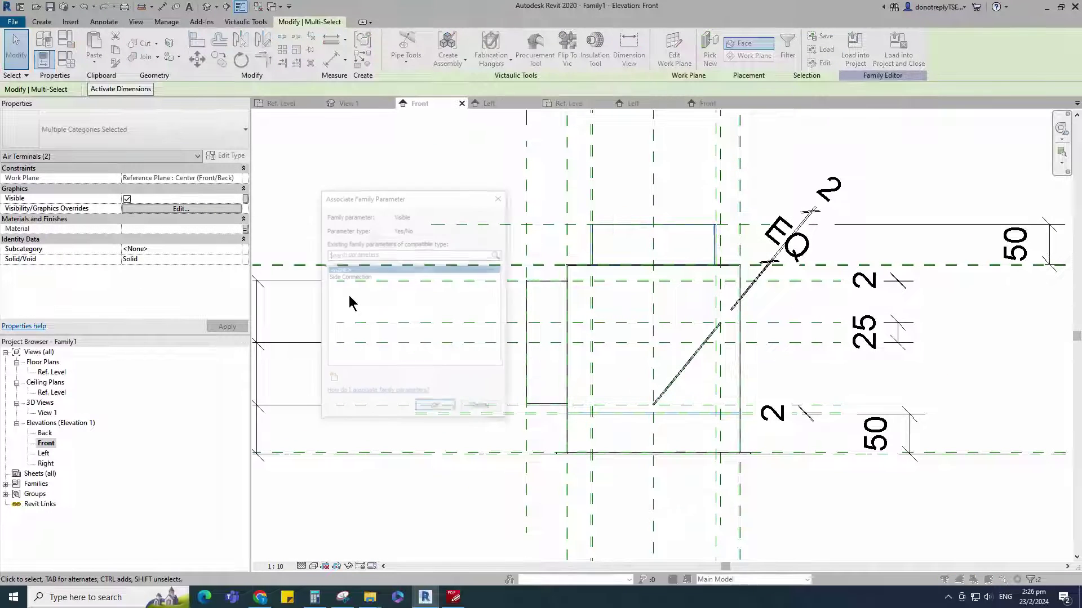
pyautogui.click(330, 383)
pyautogui.write('Top ')
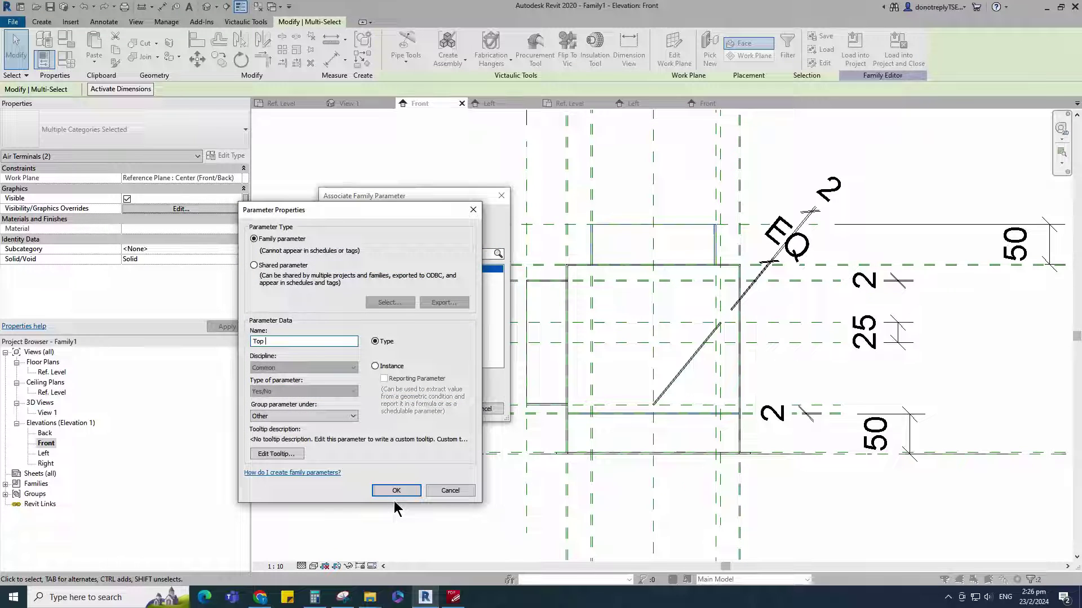
pyautogui.write('Connection')
pyautogui.click(383, 490)
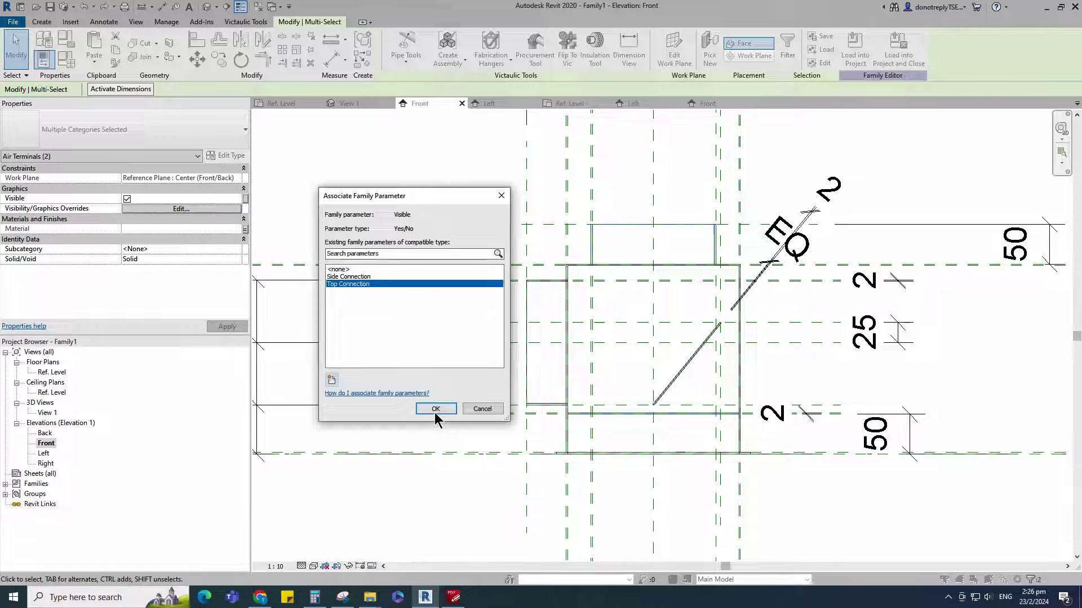
pyautogui.click(435, 409)
pyautogui.click(488, 332)
# Return to the 3D view and save the family as Plenum Box in the TT folder.
pyautogui.scroll(-2, 484, 329)
pyautogui.scroll(-1, 632, 337)
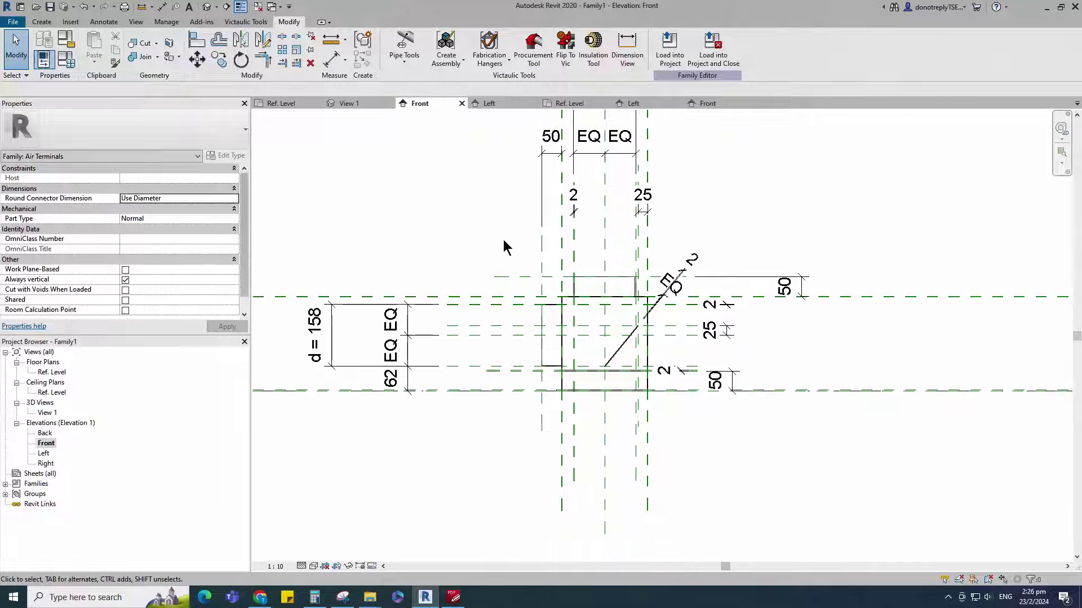
pyautogui.doubleClick(47, 413)
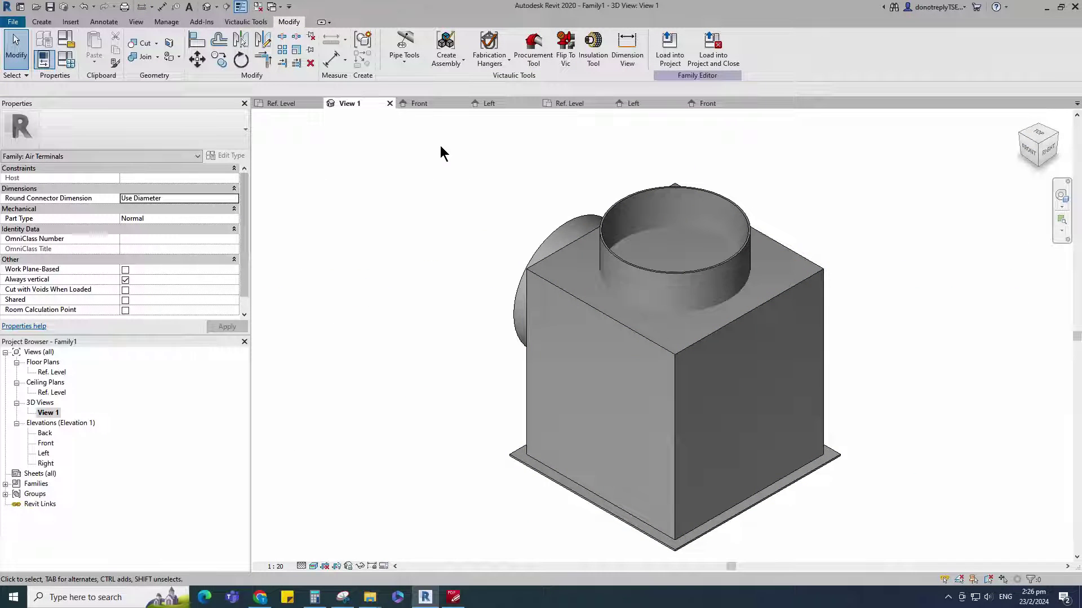
pyautogui.click(50, 6)
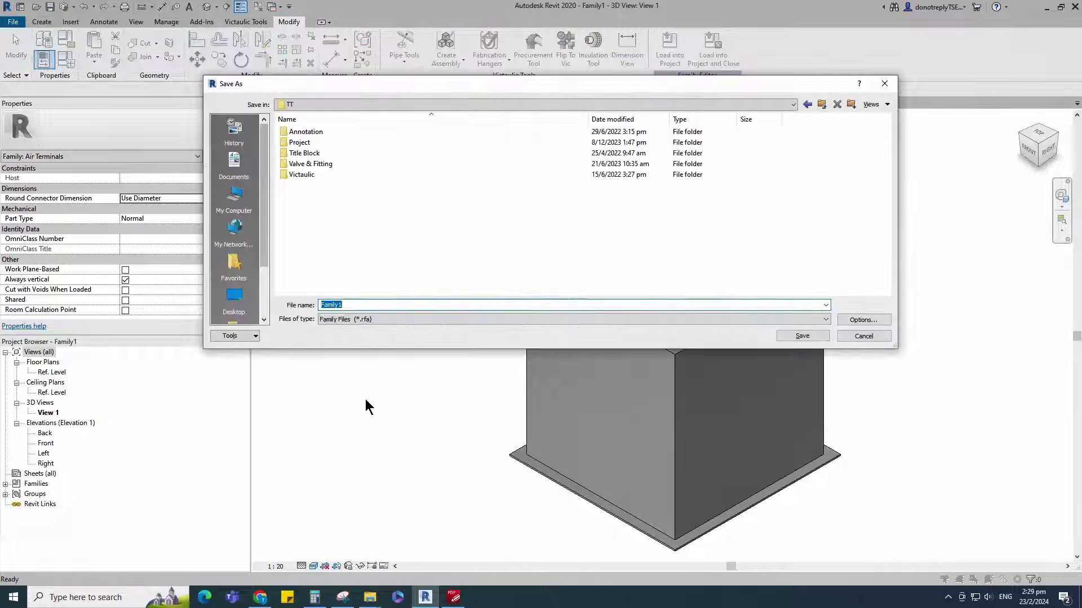
pyautogui.write('Plenum Box')
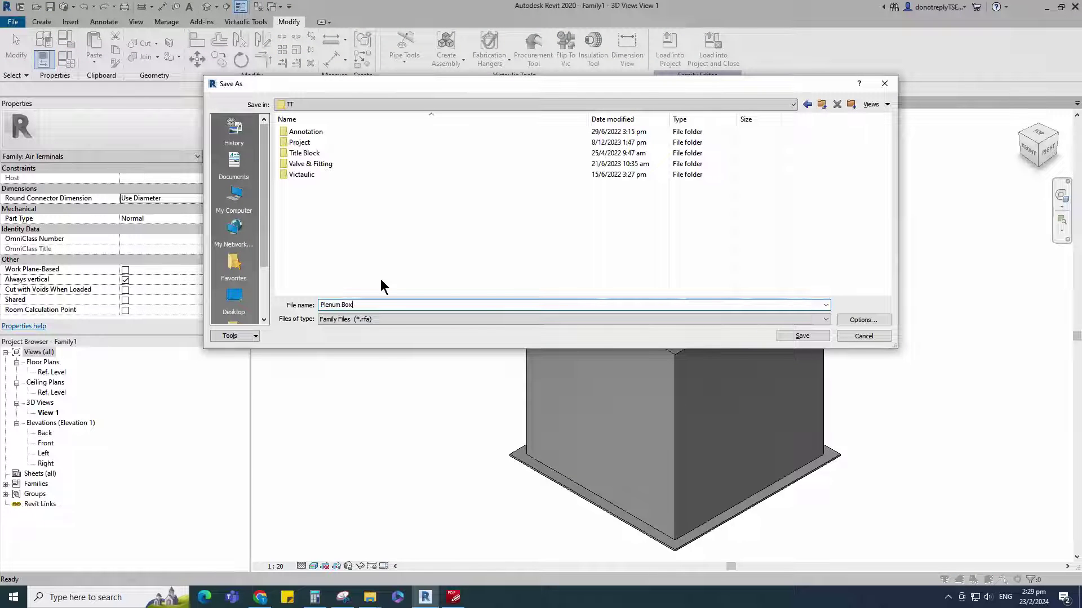
pyautogui.click(802, 336)
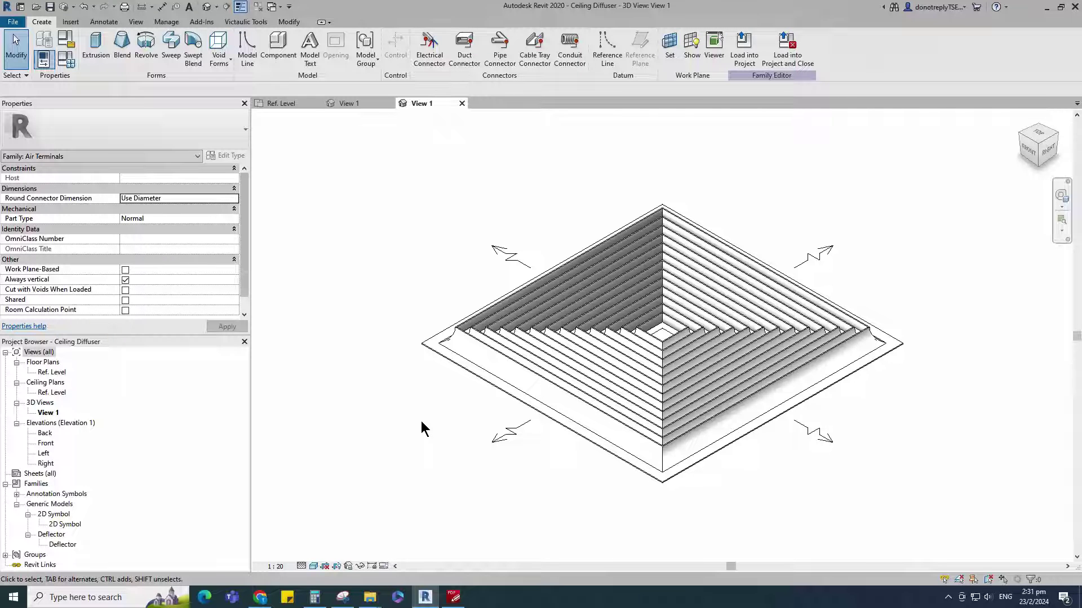
# Load the Plenum Box family into the Ceiling Diffuser family and place one at the diffuser's centre.
pyautogui.click(356, 106)
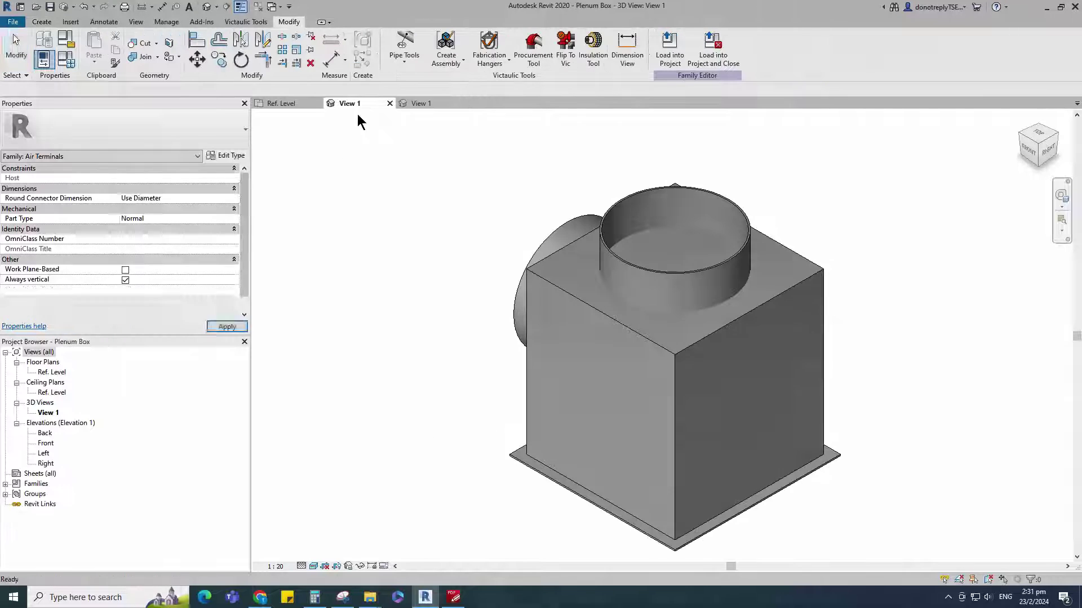
pyautogui.click(670, 45)
pyautogui.click(576, 248)
pyautogui.click(618, 392)
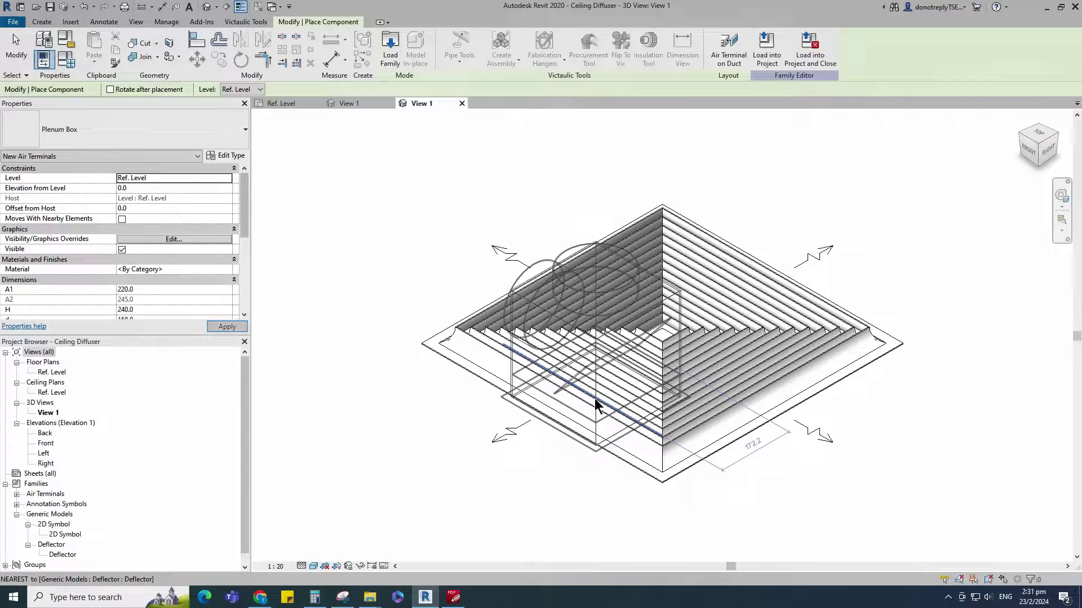
pyautogui.click(662, 338)
pyautogui.press('Escape')
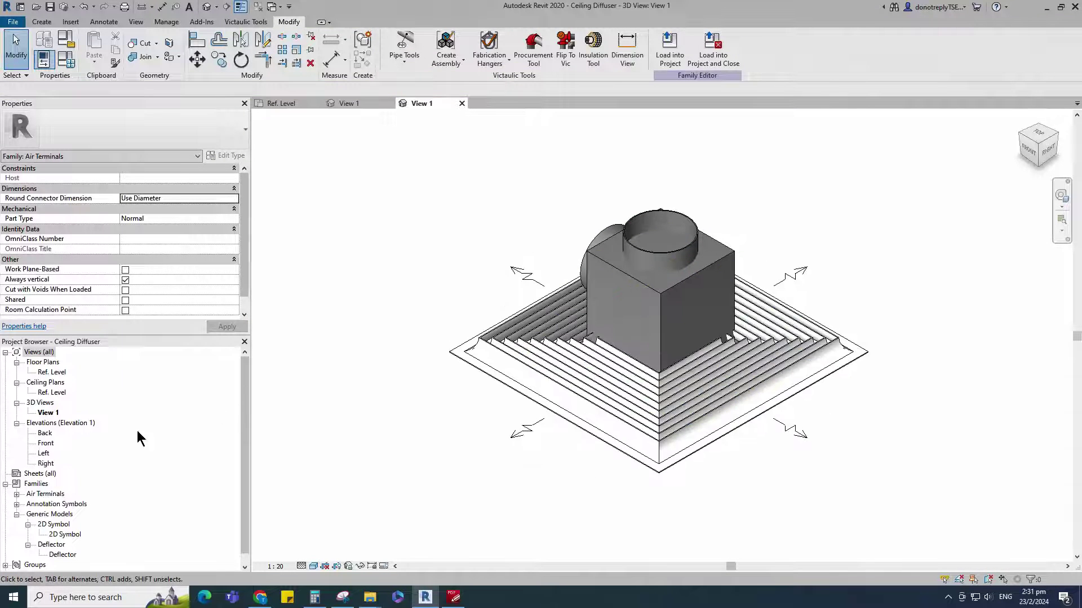
# In the Ref. Level plan, align the plenum box's centre with the diffuser's centre reference planes.
pyautogui.doubleClick(41, 373)
pyautogui.click(197, 38)
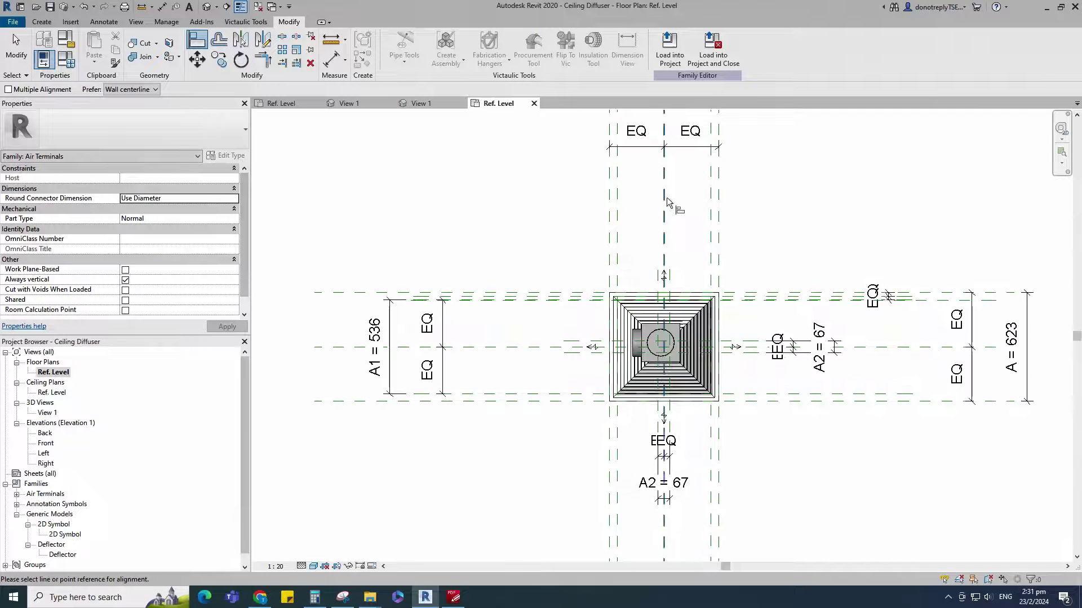
pyautogui.scroll(3, 670, 335)
pyautogui.click(811, 343)
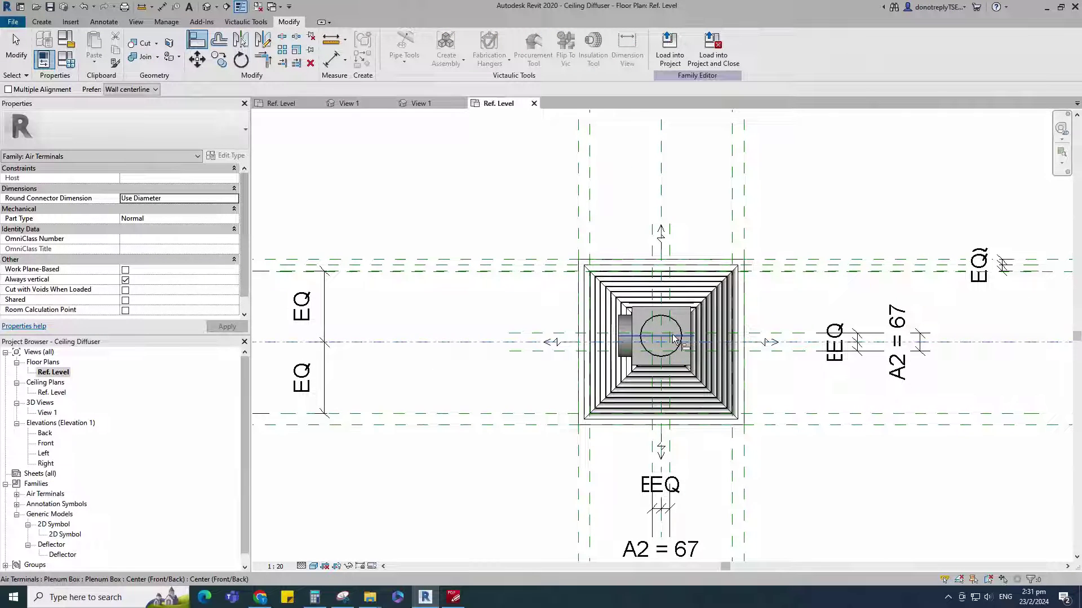
pyautogui.click(678, 336)
pyautogui.click(660, 367)
pyautogui.scroll(-2, 779, 397)
pyautogui.press('Escape')
pyautogui.scroll(-1, 811, 412)
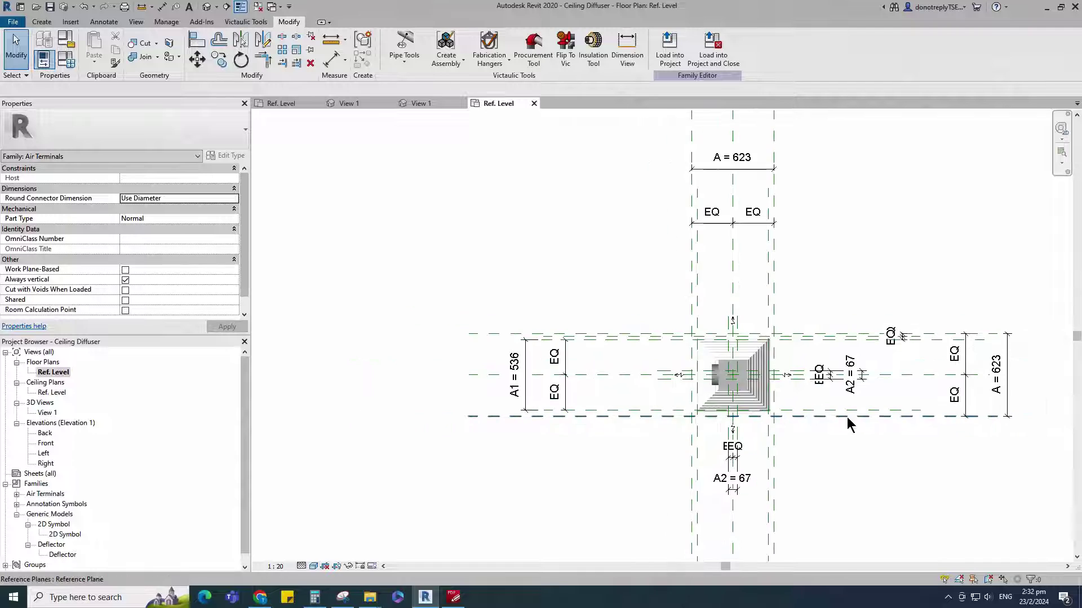
# In the Front elevation, nudge the plenum box slightly upward from the diffuser's base.
pyautogui.doubleClick(45, 443)
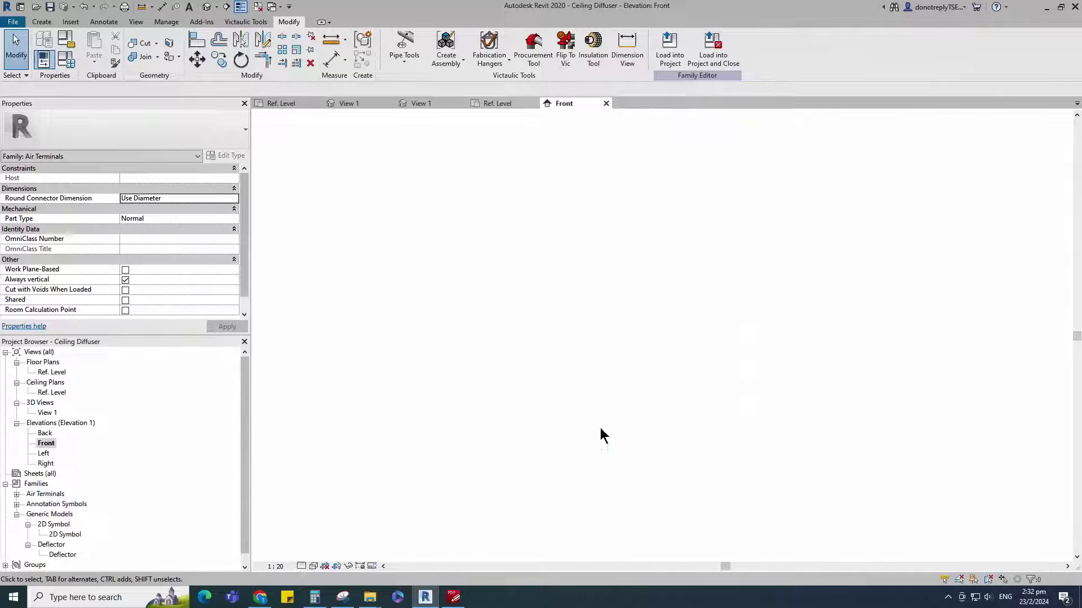
pyautogui.scroll(3, 582, 459)
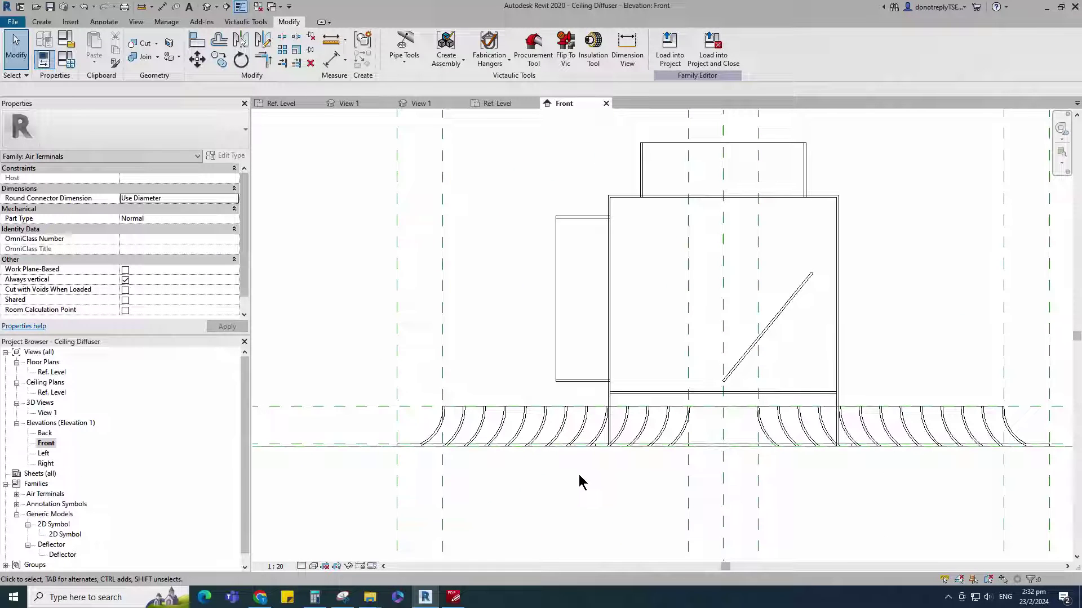
pyautogui.moveTo(576, 473); pyautogui.dragTo(746, 453, button='middle')
pyautogui.click(780, 423)
pyautogui.press('Up')
pyautogui.press('Up')
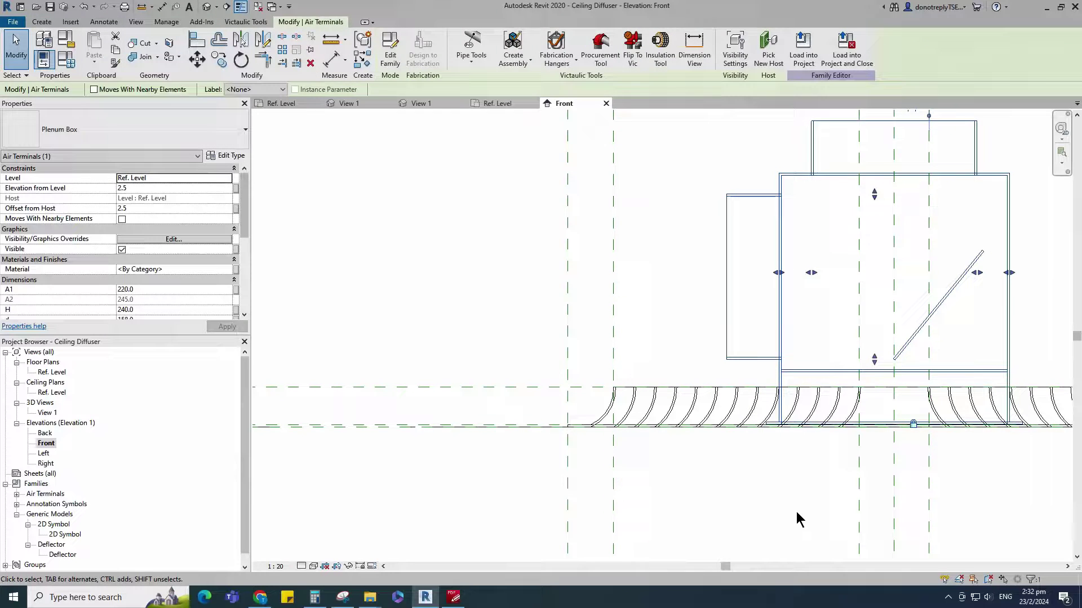
# Align the bottom of the plenum box with the reference edge at the base of the diffuser's sweep.
pyautogui.click(196, 43)
pyautogui.scroll(1, 548, 428)
pyautogui.scroll(1, 847, 424)
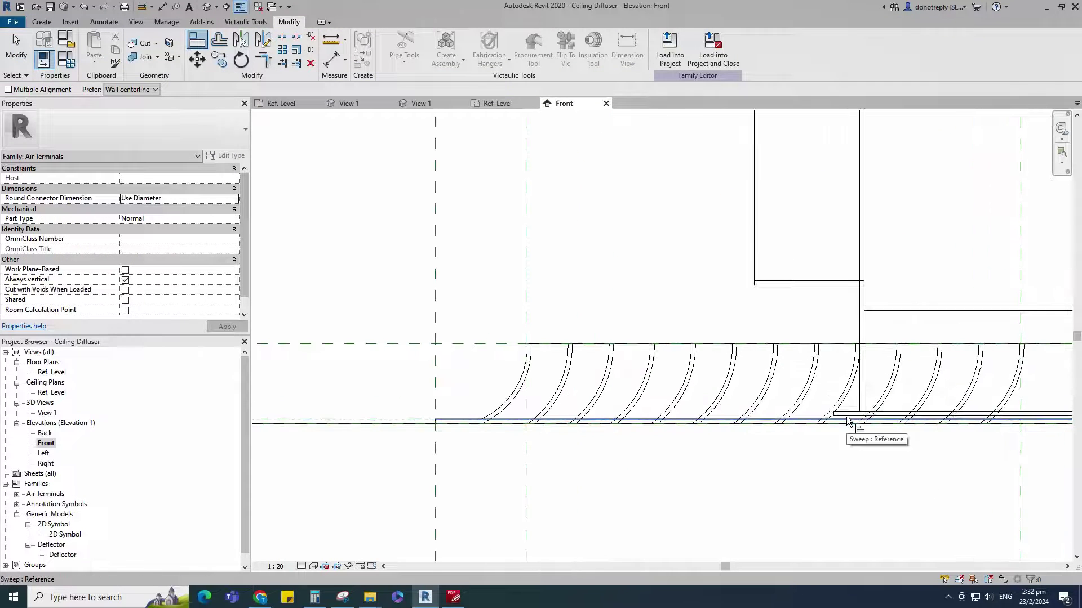
pyautogui.click(848, 421)
pyautogui.scroll(-4, 682, 448)
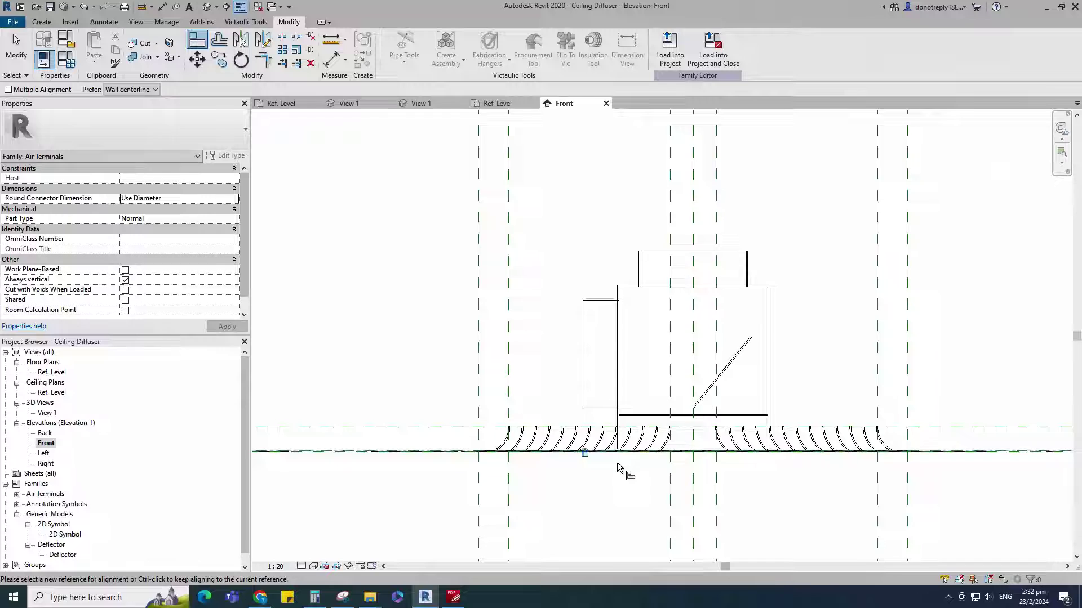
pyautogui.press('Escape')
pyautogui.press('Escape')
# Link the nested plenum box's material to a new type parameter named Plenum Box under Materials and Finishes.
pyautogui.scroll(-3, 617, 463)
pyautogui.scroll(-1, 620, 349)
pyautogui.moveTo(619, 350); pyautogui.dragTo(714, 362, button='middle')
pyautogui.click(799, 352)
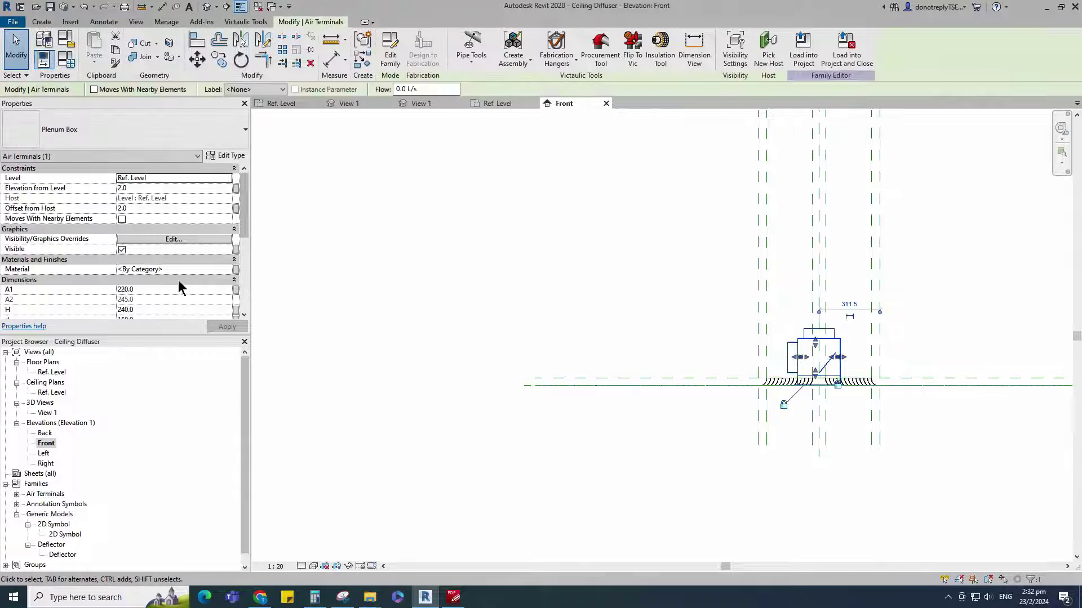
pyautogui.click(235, 269)
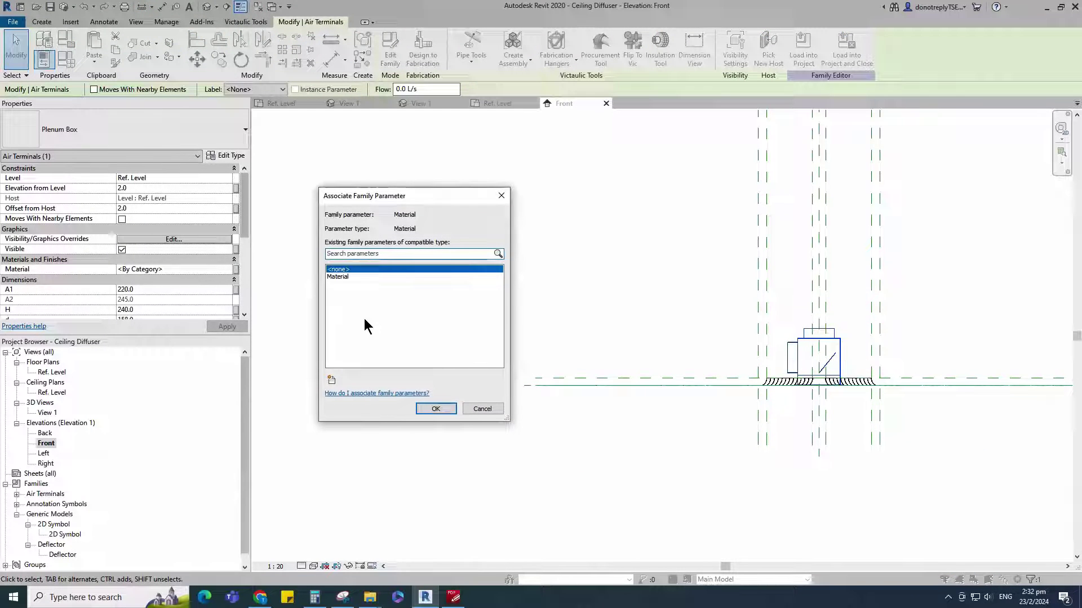
pyautogui.click(331, 381)
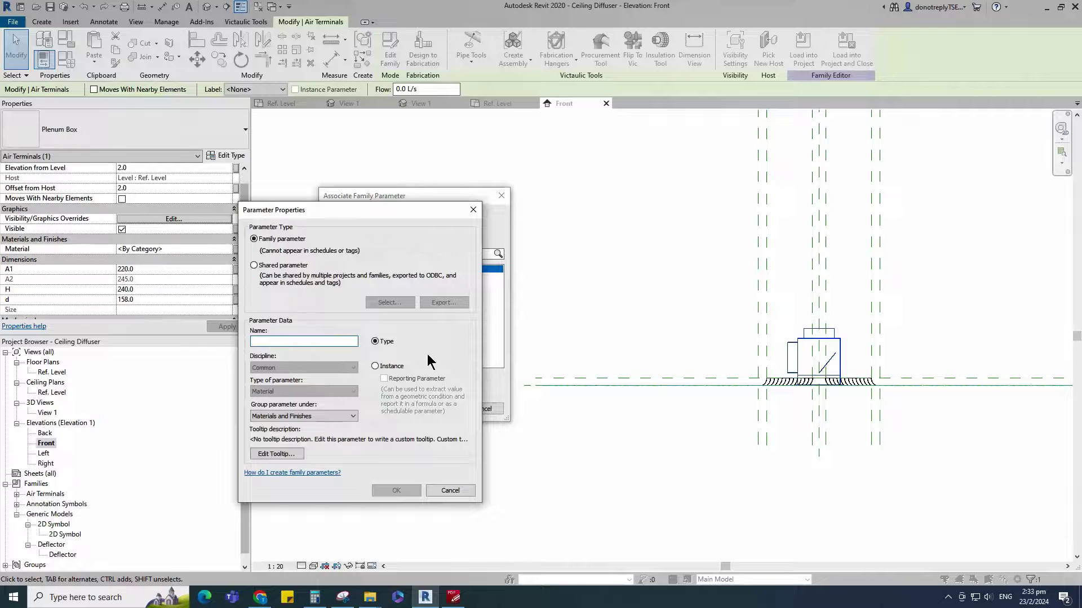
pyautogui.write('Plenum Box')
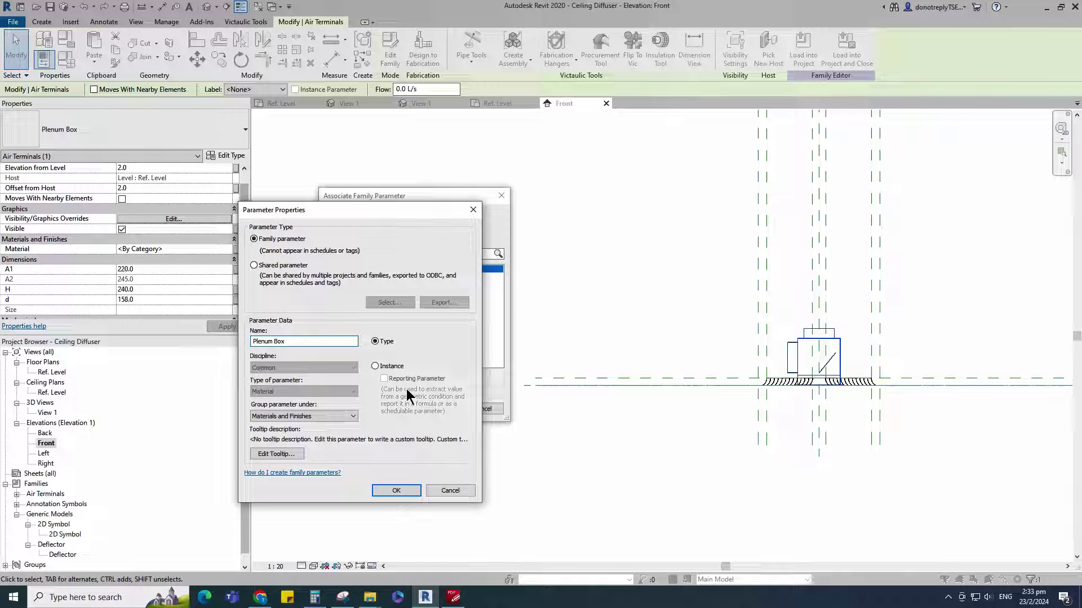
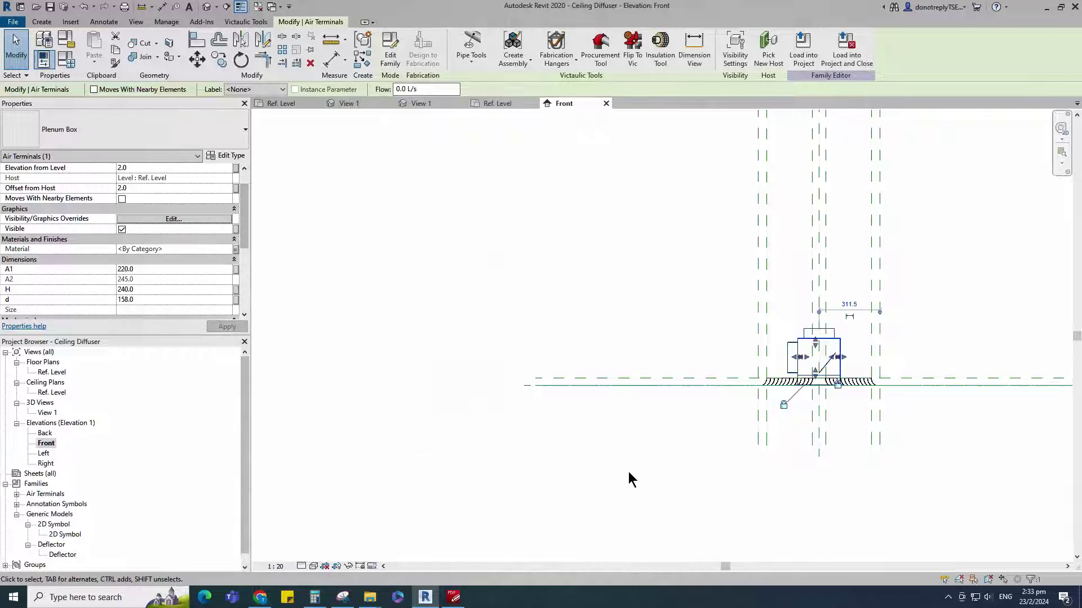
# Link the plenum box's A1 dimension to a new type parameter named PBA1 under Dimensions.
pyautogui.click(236, 270)
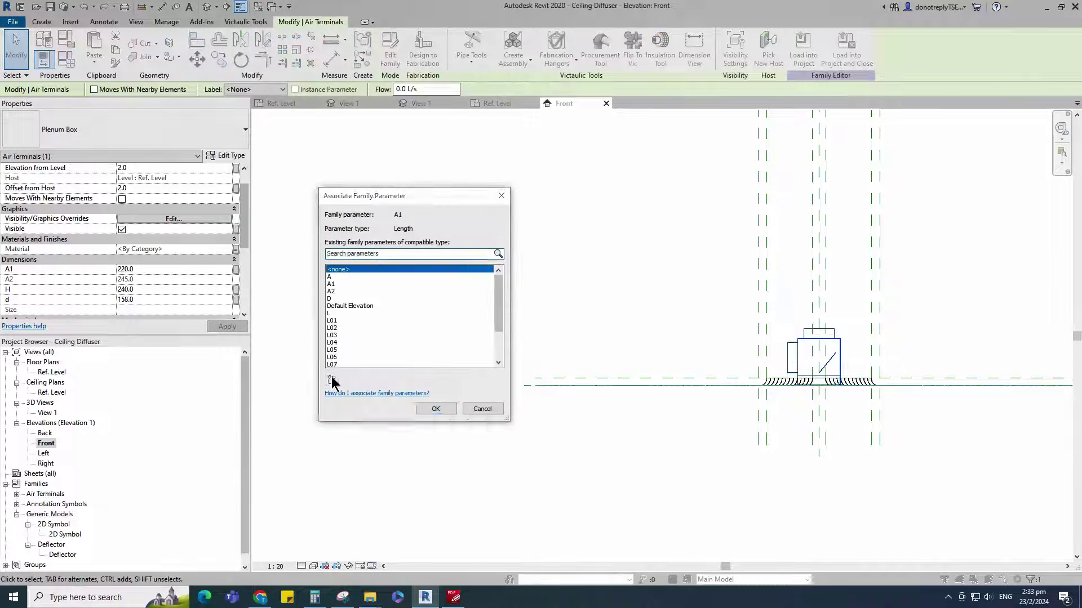
pyautogui.click(332, 376)
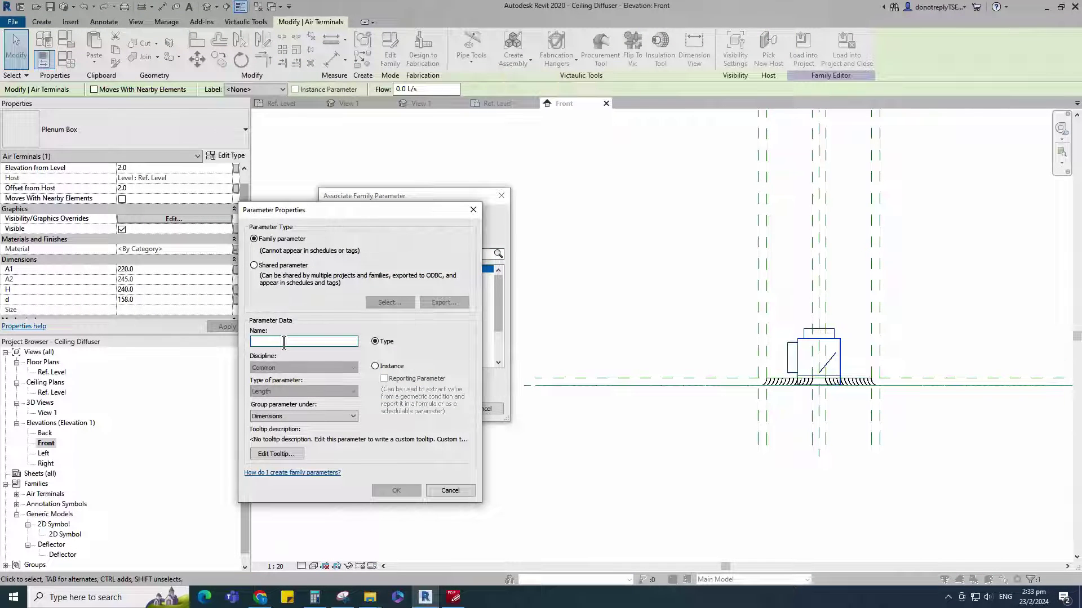
pyautogui.write('PBA1')
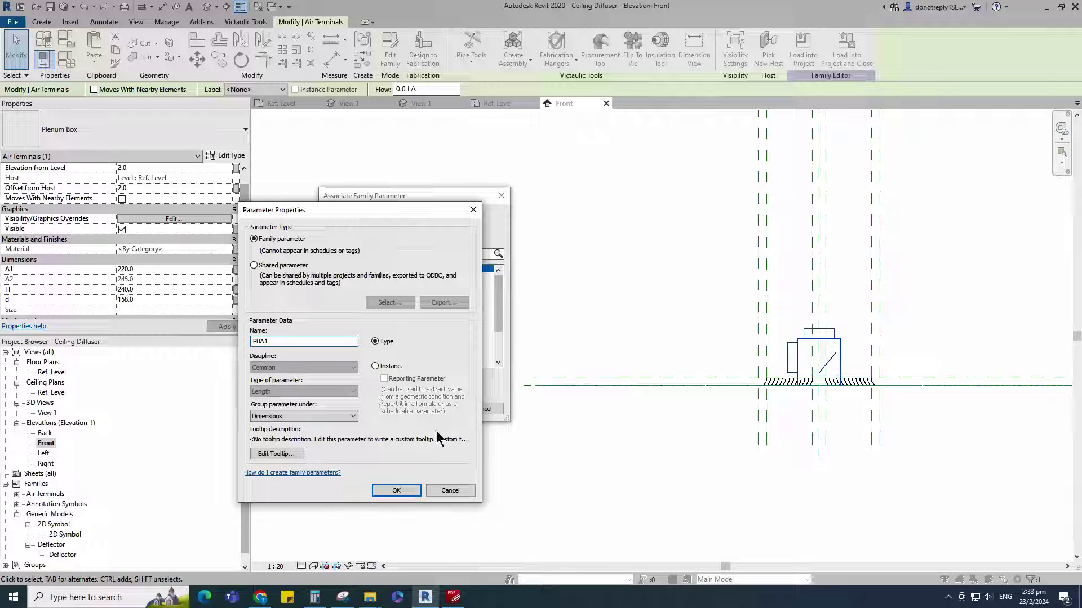
pyautogui.click(396, 490)
pyautogui.click(435, 409)
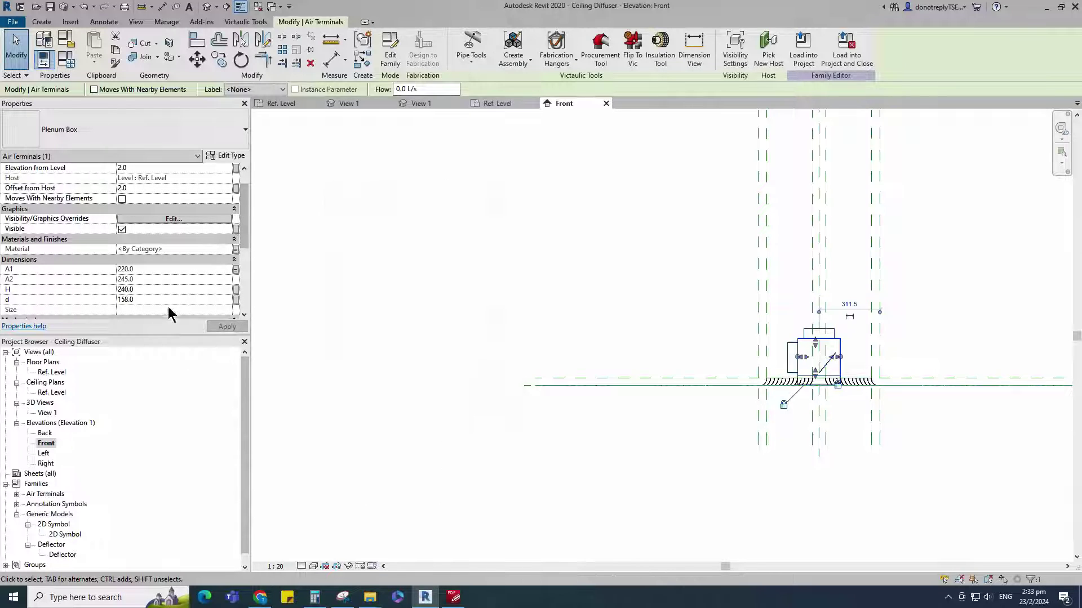
# Link the plenum box's H dimension to a new type parameter named PBH under Dimensions.
pyautogui.click(236, 289)
pyautogui.click(332, 382)
pyautogui.write('PBH')
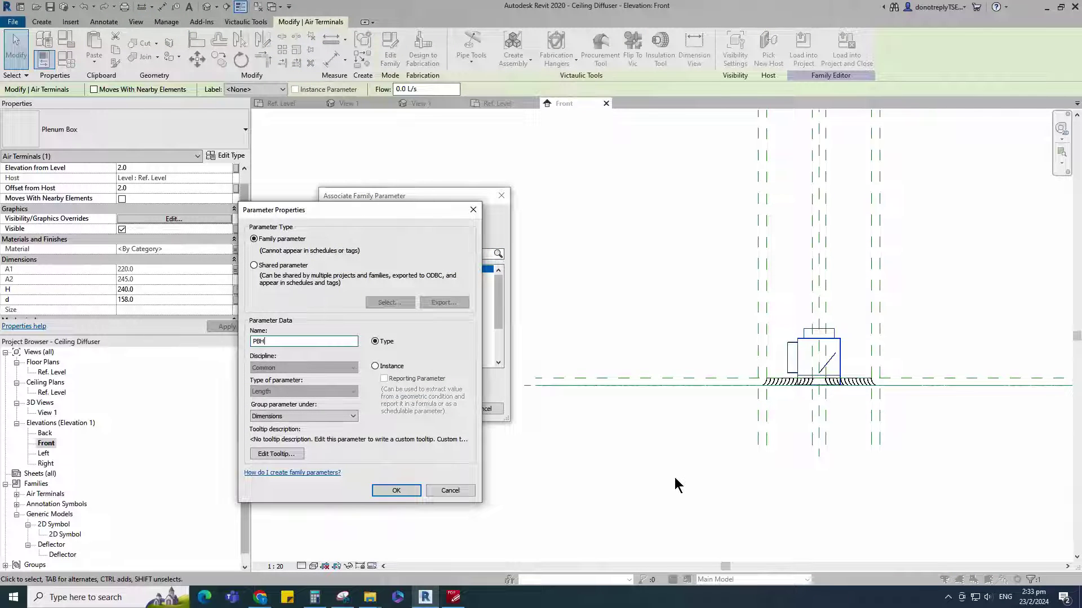
pyautogui.click(396, 490)
pyautogui.click(436, 410)
# Link the plenum box's d dimension to a new type parameter whose name starts with PB, grouped under Dimensions.
pyautogui.click(236, 299)
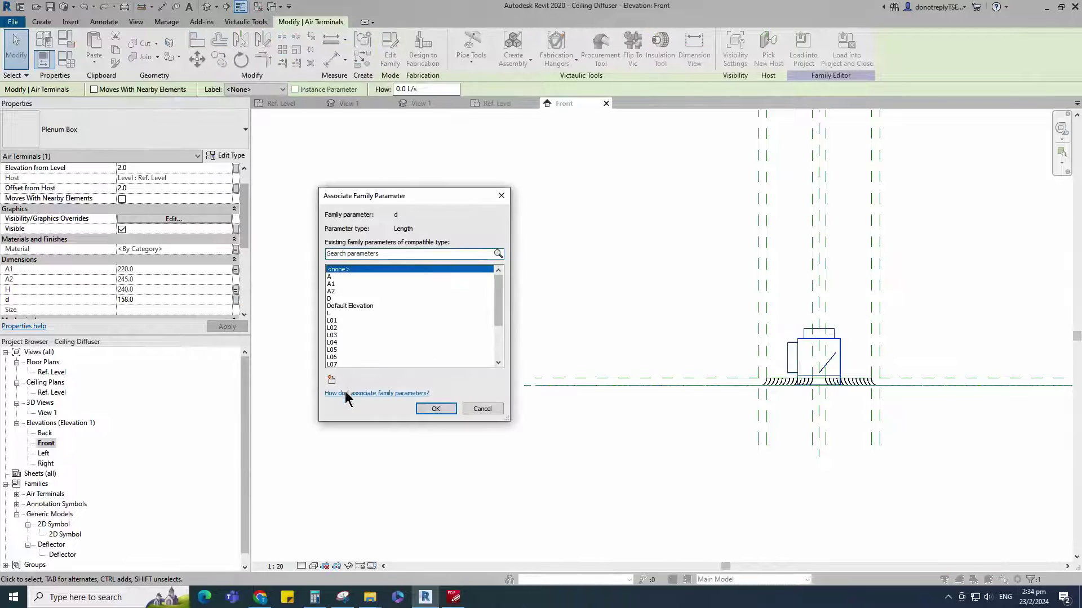
pyautogui.click(333, 382)
pyautogui.write('PB')
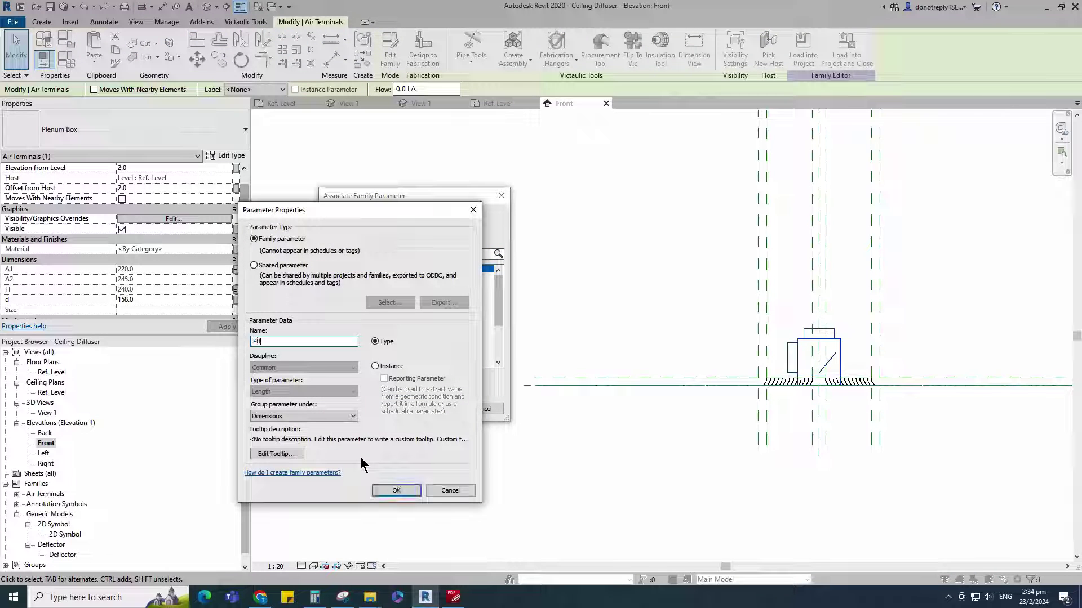
pyautogui.click(386, 491)
pyautogui.click(437, 409)
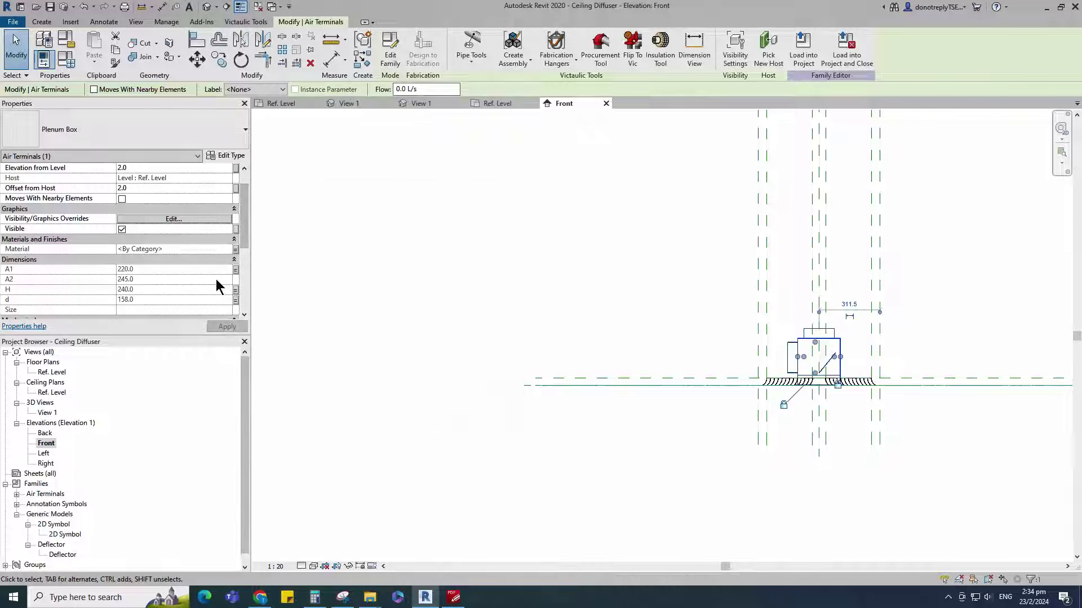
# Link the plenum box's Side Connection option to a new Yes/No type parameter named Side Connection.
pyautogui.scroll(-5, 214, 276)
pyautogui.click(236, 280)
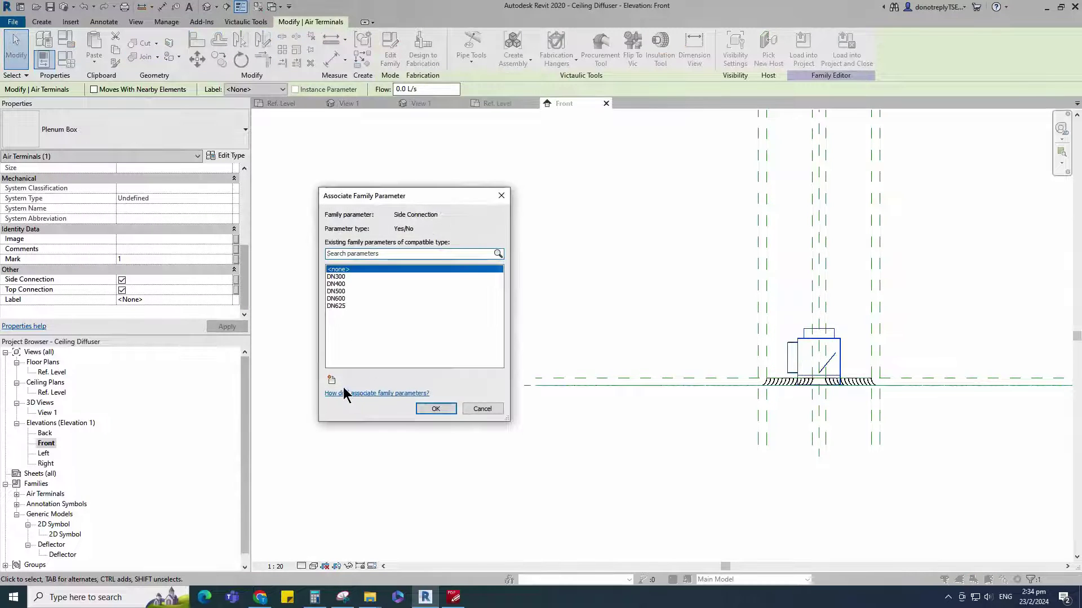
pyautogui.click(336, 387)
pyautogui.write('Side ')
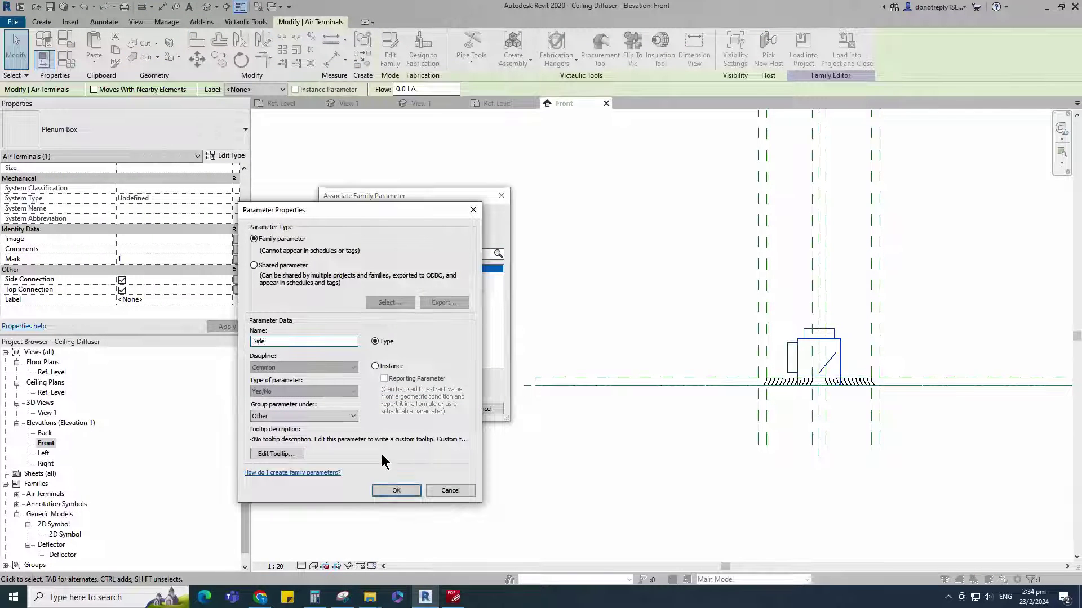
pyautogui.write('Connection')
pyautogui.click(396, 490)
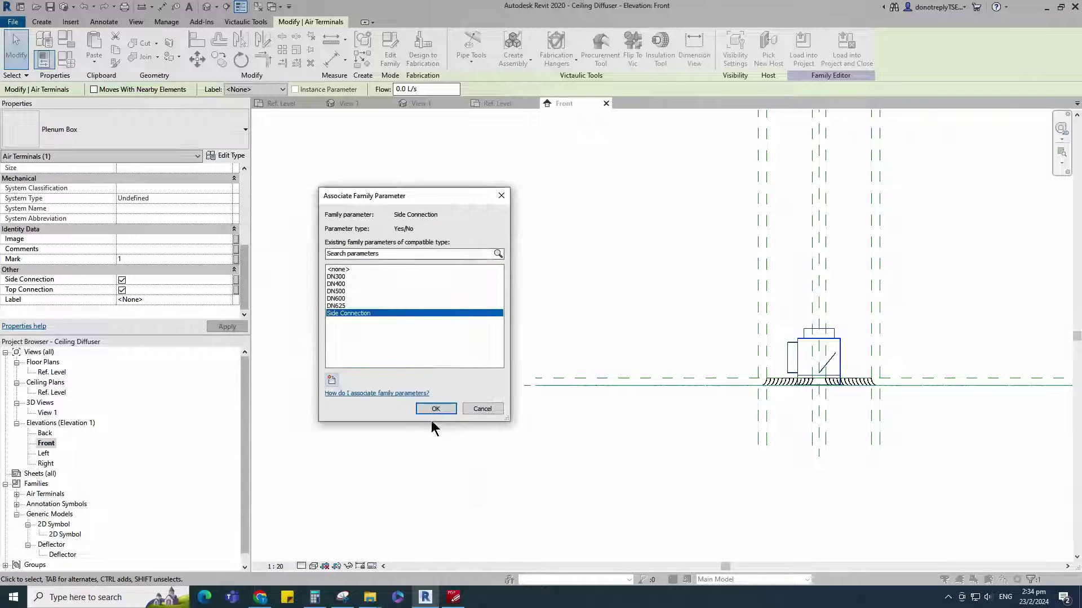
pyautogui.click(433, 408)
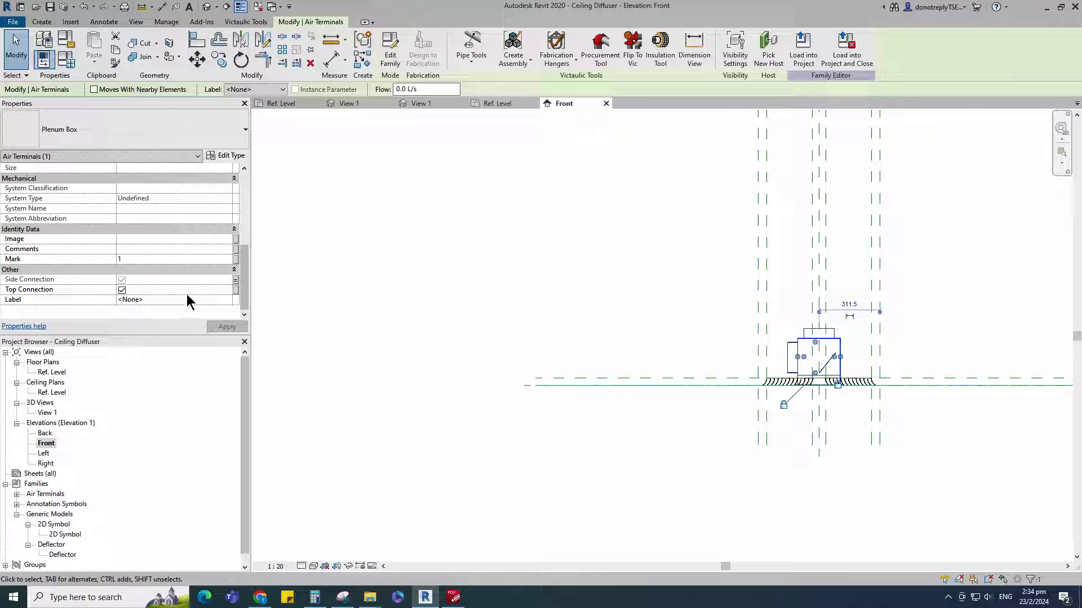
# Link the plenum box's Top Connection option to a new Yes/No type parameter named Top Connection.
pyautogui.click(236, 290)
pyautogui.click(333, 388)
pyautogui.write('Top C')
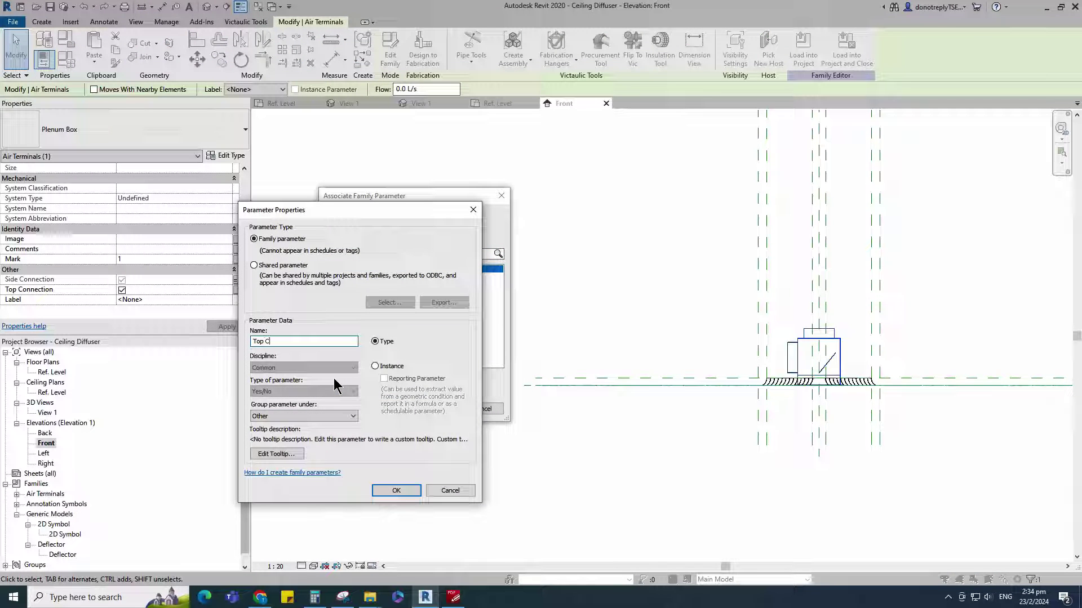
pyautogui.write('onnection')
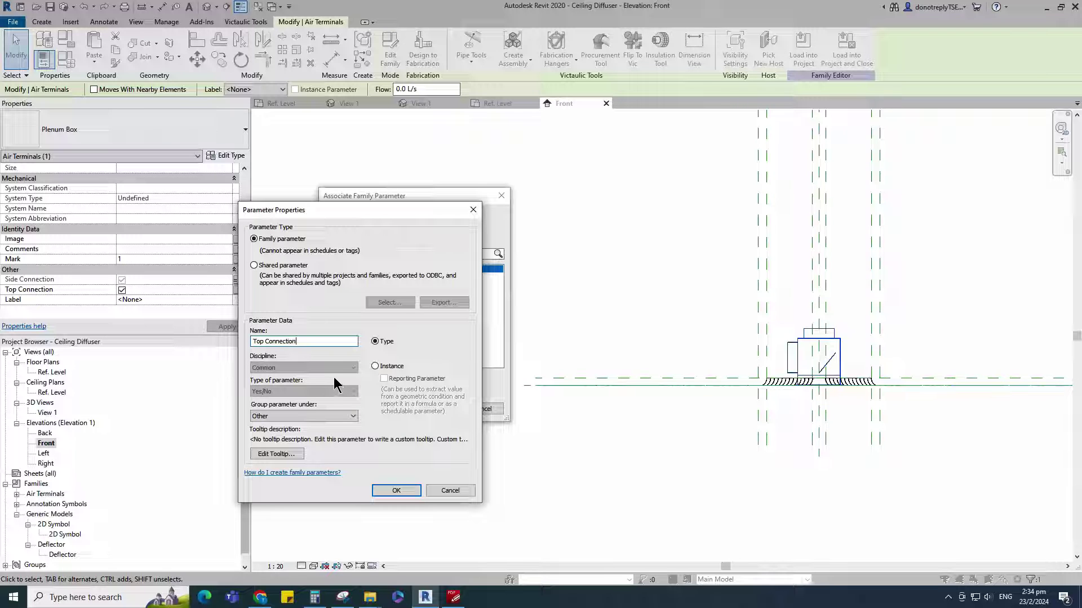
pyautogui.click(396, 490)
pyautogui.click(428, 411)
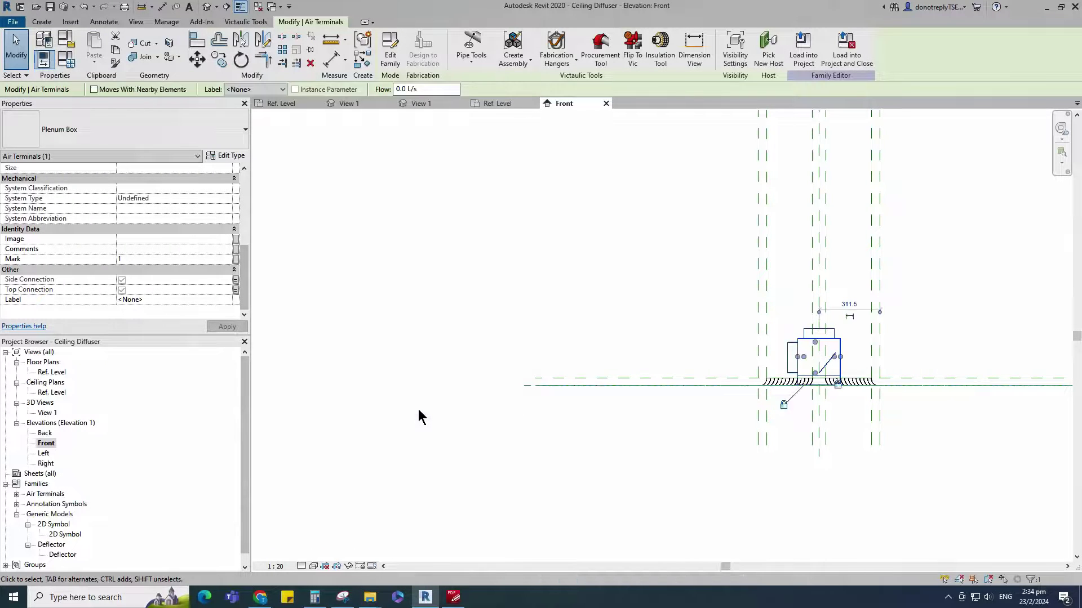
pyautogui.click(418, 412)
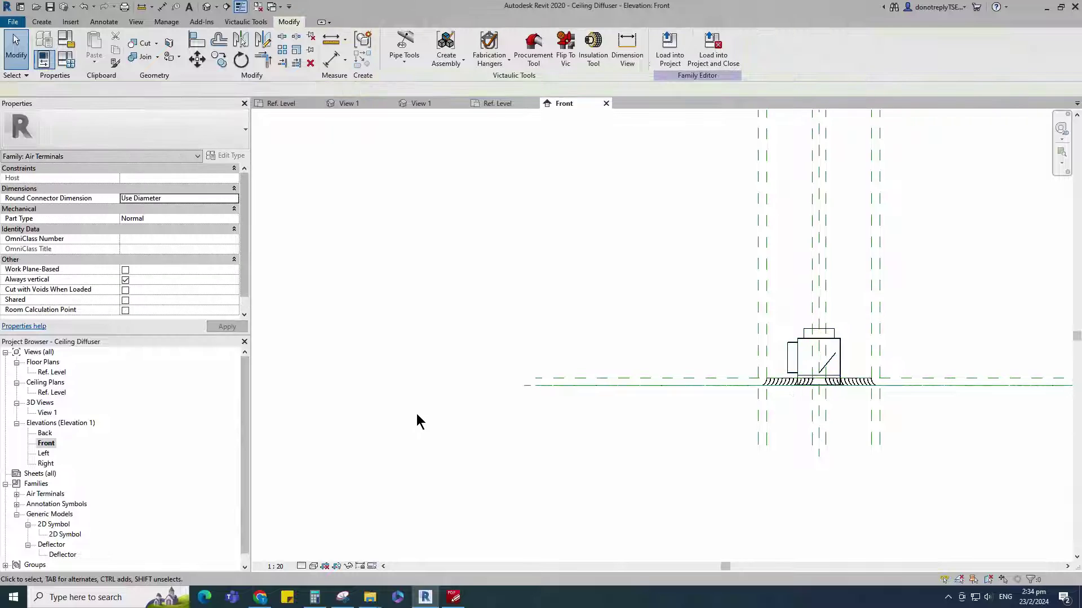
# In the 3D view, place a pipe connector on the end face of the side collar and another on the top collar.
pyautogui.doubleClick(50, 414)
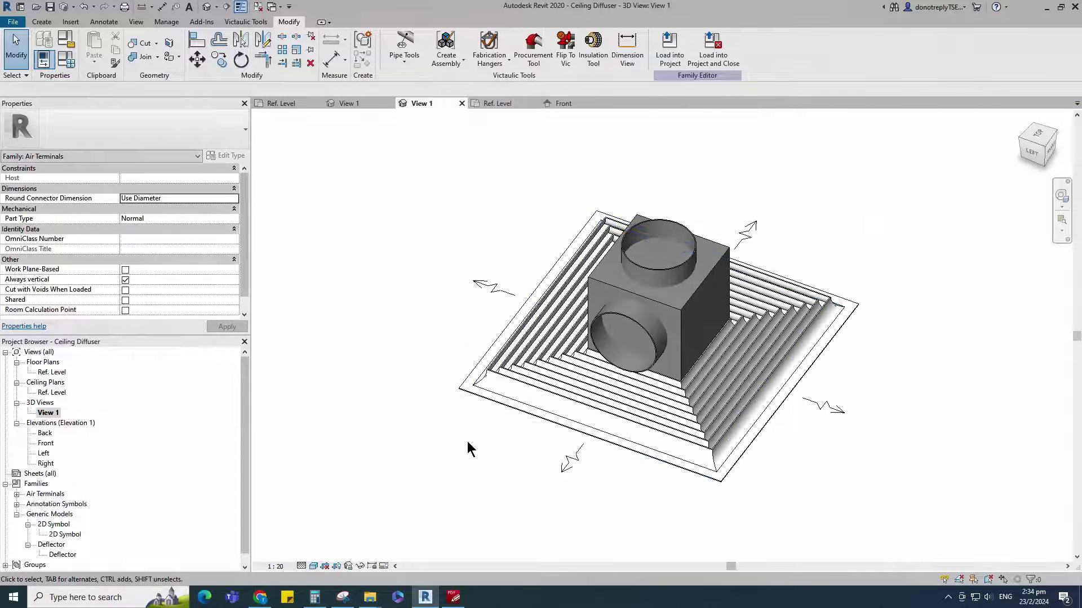
pyautogui.click(41, 21)
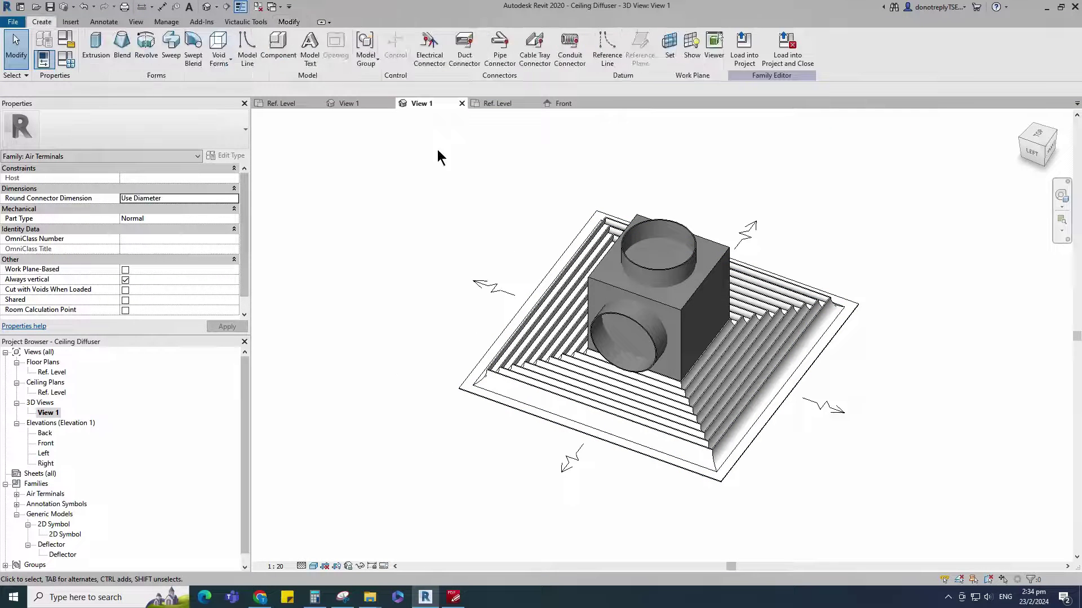
pyautogui.click(499, 45)
pyautogui.scroll(8, 630, 354)
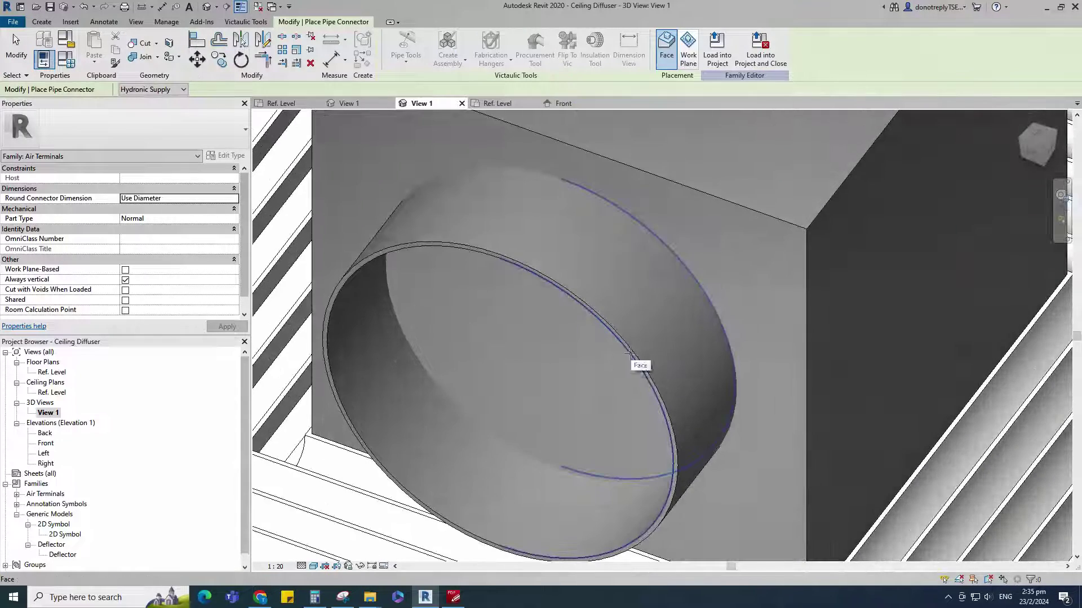
pyautogui.click(635, 359)
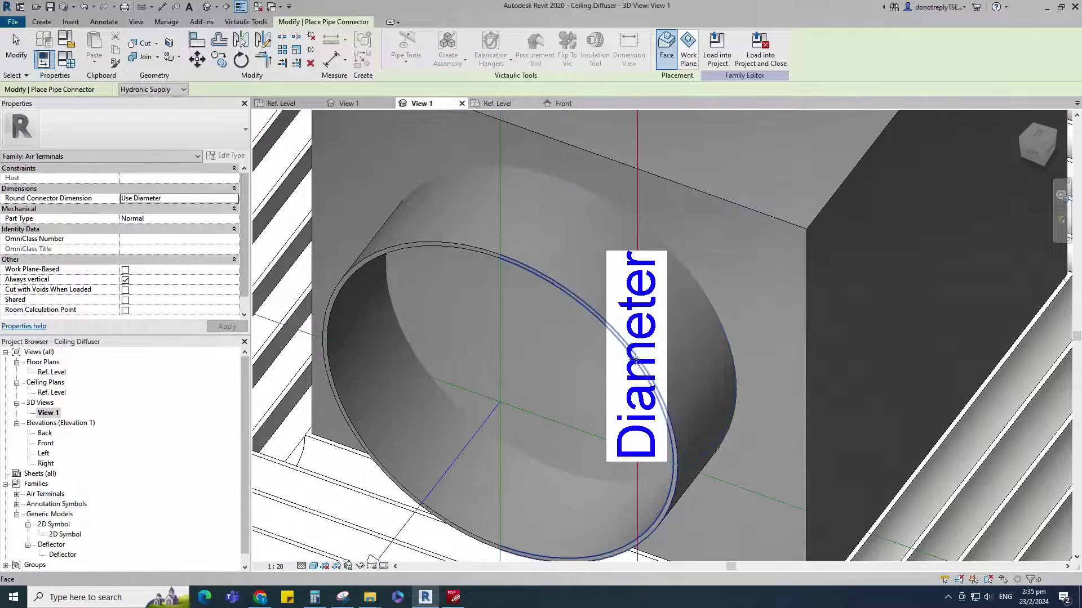
pyautogui.scroll(-5, 665, 293)
pyautogui.scroll(4, 707, 225)
pyautogui.click(708, 224)
pyautogui.scroll(-5, 708, 224)
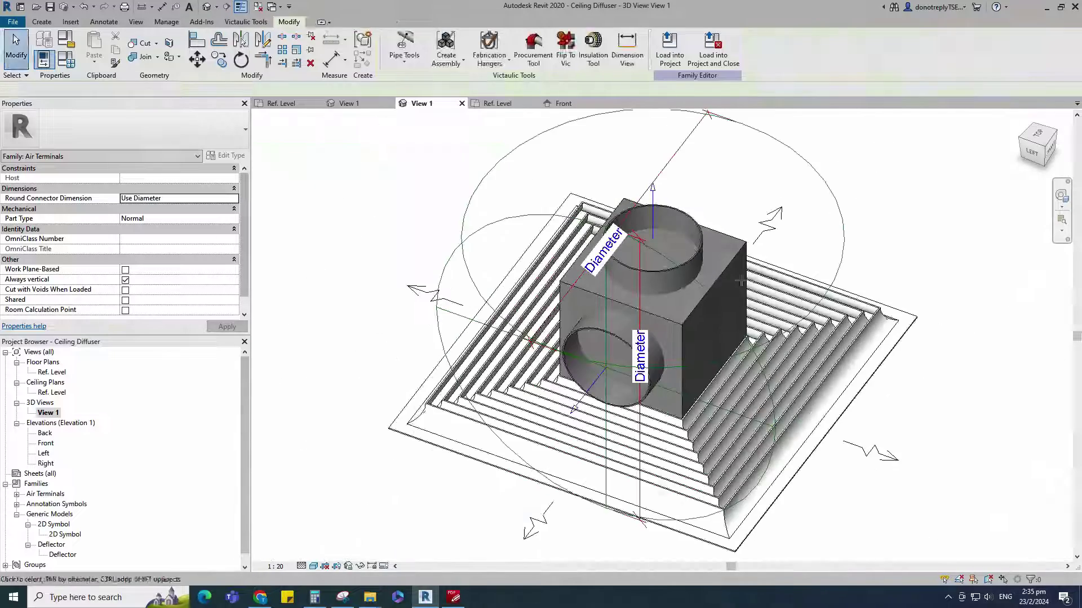
pyautogui.press('Escape')
# Link the diameter of both collar connectors to a new type parameter named Dut Diameter, grouped under Dimensions.
pyautogui.keyDown('ctrl'); pyautogui.click(597, 234); pyautogui.keyUp('ctrl')
pyautogui.scroll(-3, 597, 234)
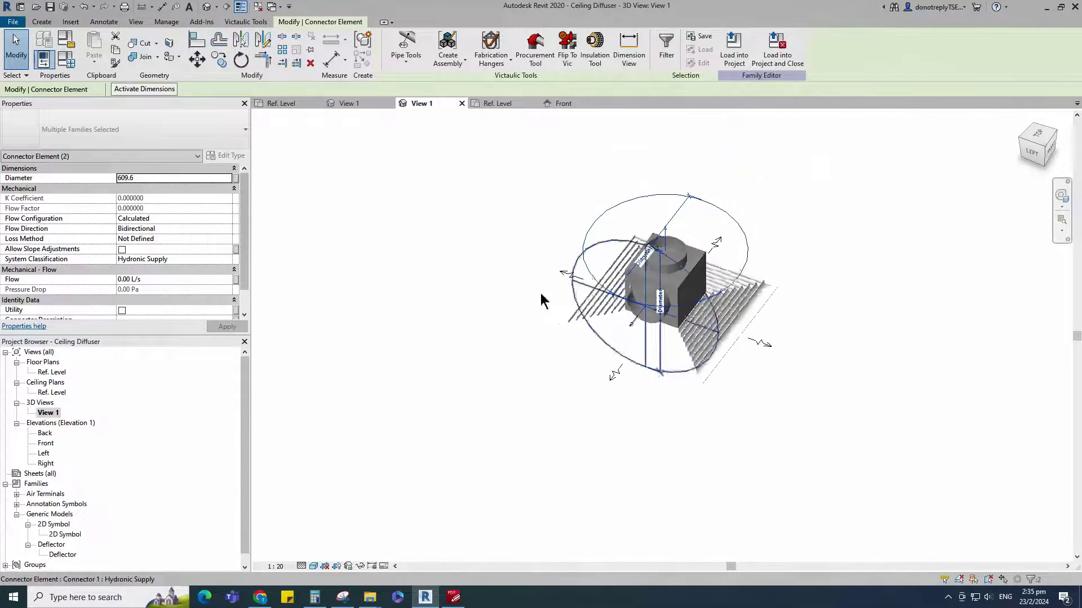
pyautogui.click(236, 178)
pyautogui.scroll(-5, 375, 339)
pyautogui.click(331, 380)
pyautogui.write('Dut Diameter')
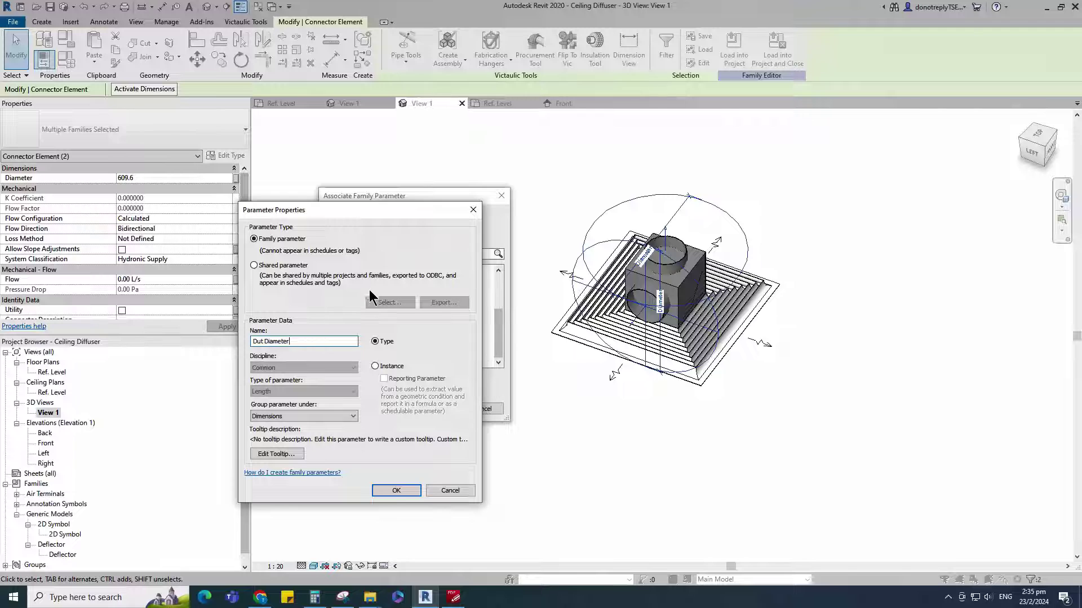
pyautogui.click(389, 493)
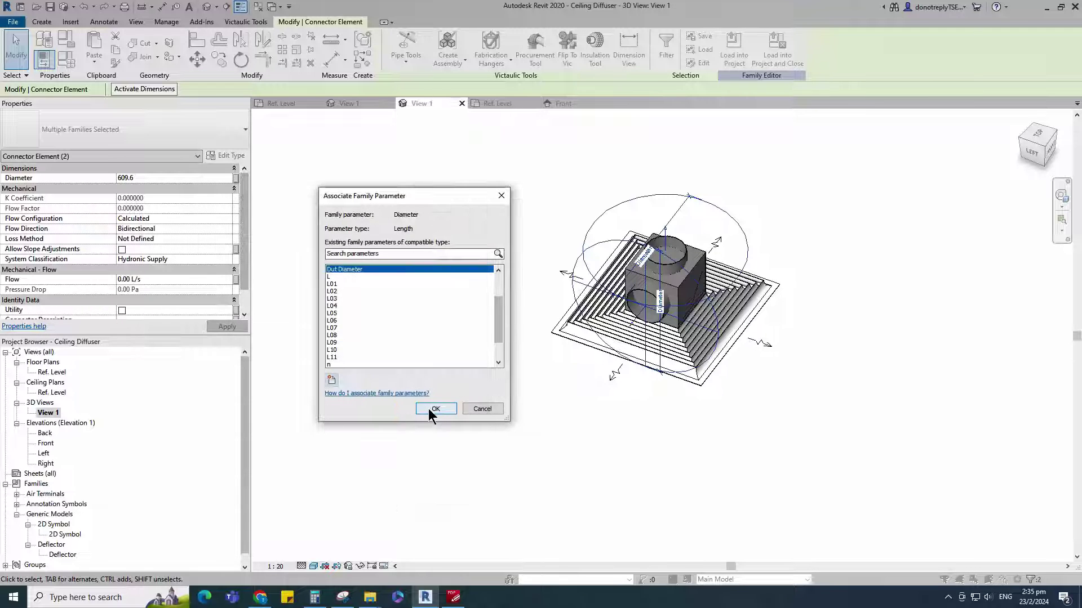
pyautogui.click(429, 408)
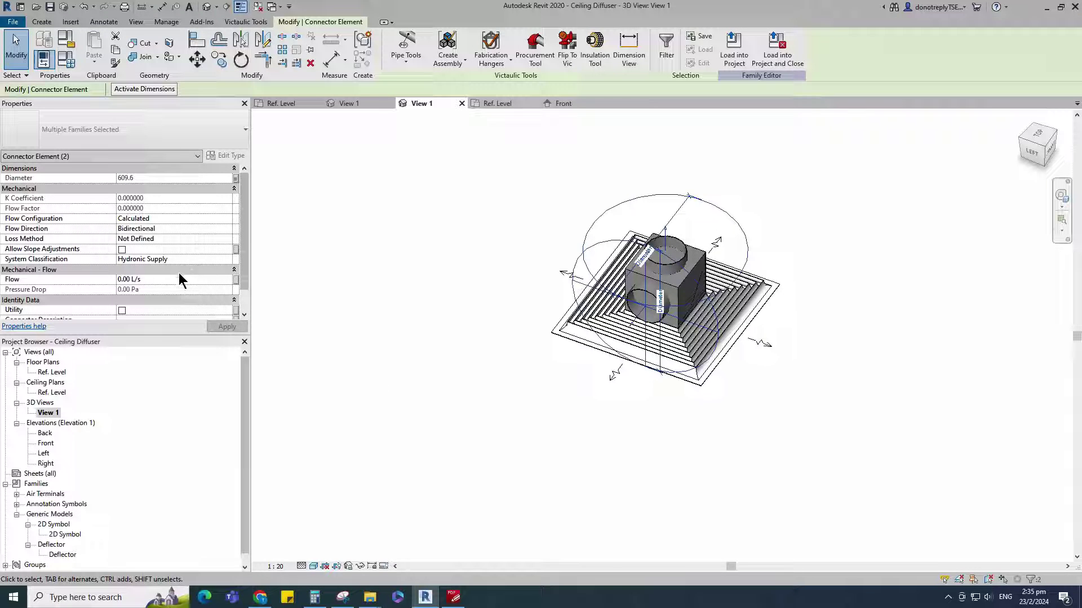
# Set both connectors' loss method to K Coefficient and their system classification to Global.
pyautogui.click(224, 239)
pyautogui.click(135, 257)
pyautogui.click(225, 259)
pyautogui.scroll(-3, 149, 310)
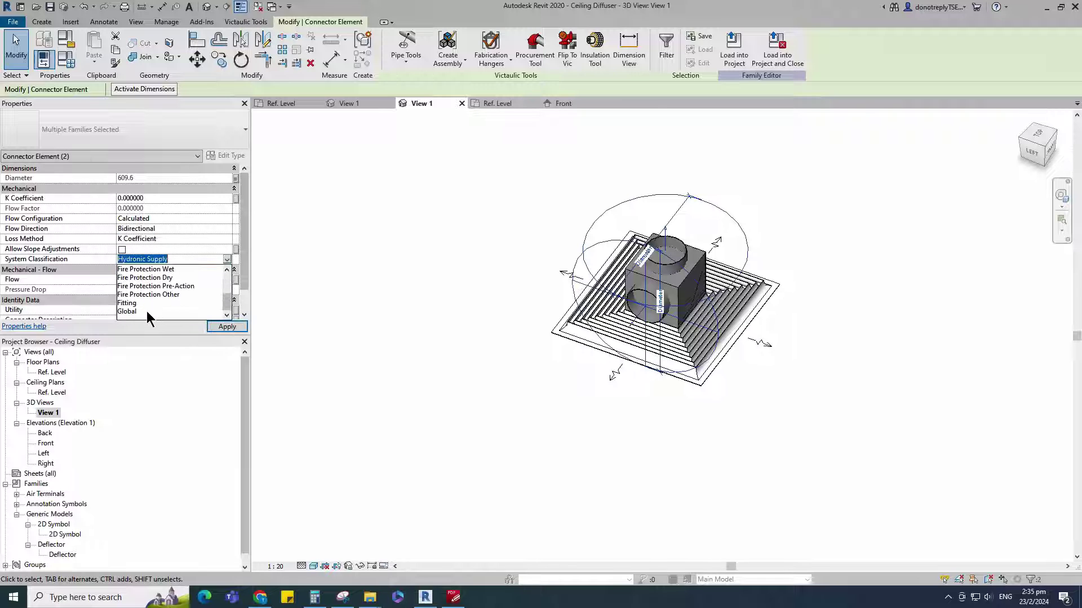
pyautogui.click(129, 311)
pyautogui.scroll(-1, 178, 285)
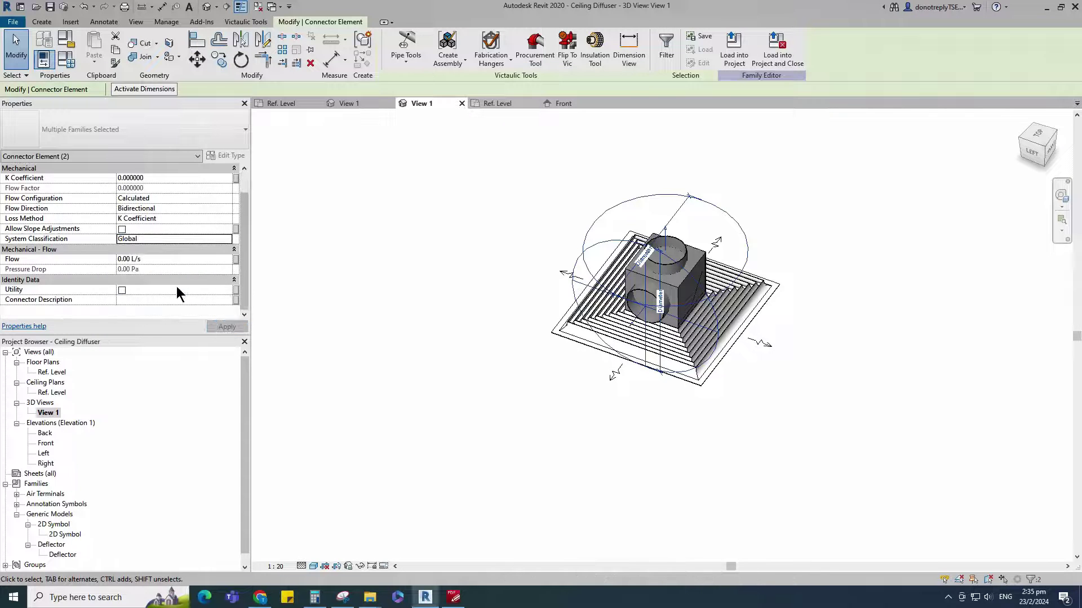
pyautogui.click(331, 312)
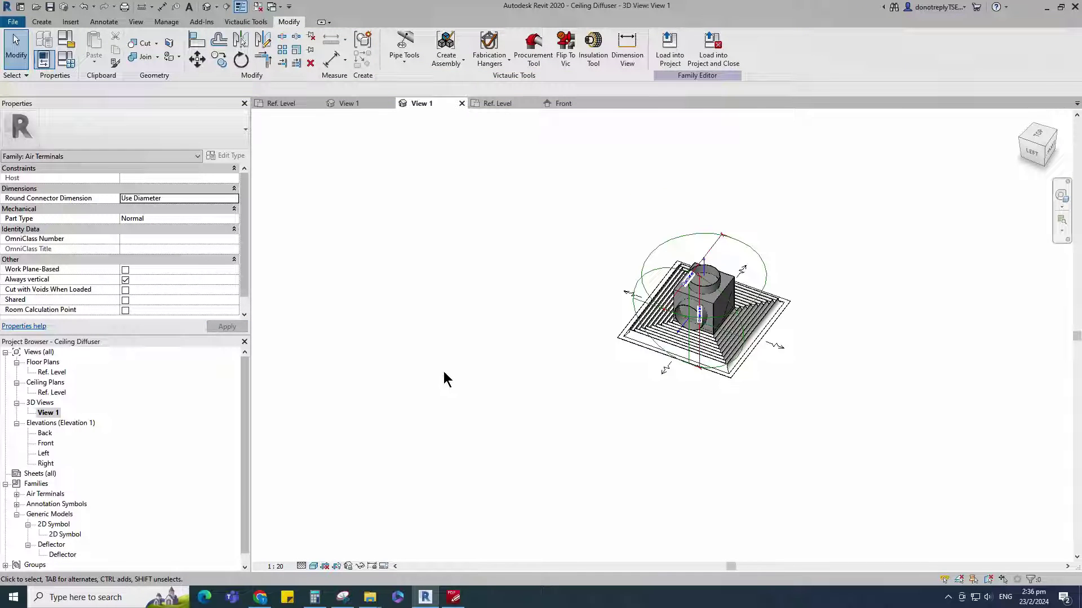
# In the Ref. Level floor plan, import the Dimension.png image from the Plenum Box folder and place it beside the diffuser.
pyautogui.doubleClick(53, 373)
pyautogui.scroll(-2, 806, 501)
pyautogui.scroll(4, 806, 459)
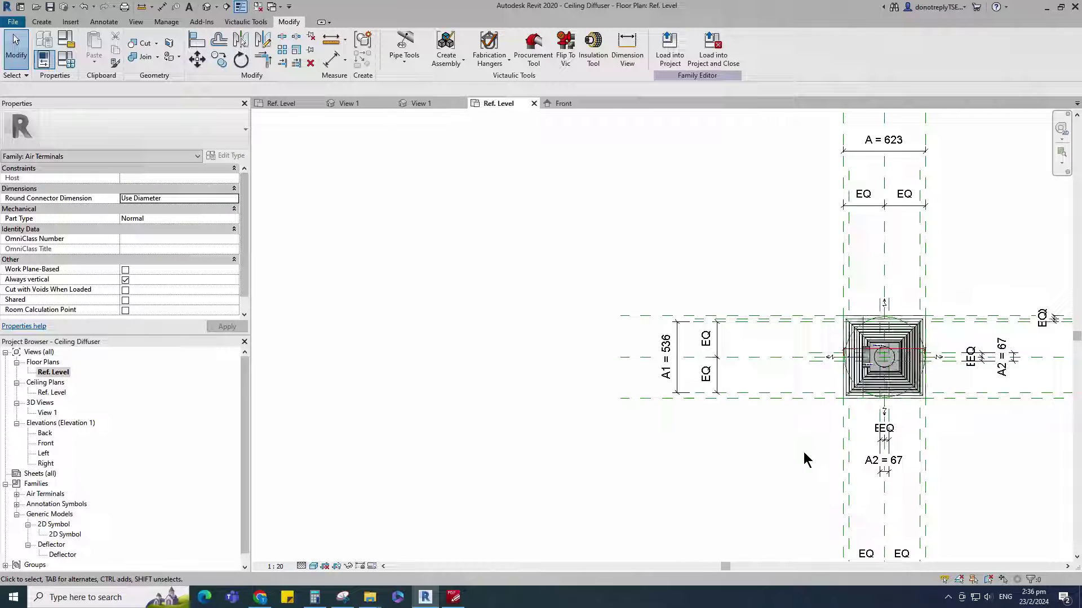
pyautogui.click(71, 21)
pyautogui.click(378, 47)
pyautogui.click(611, 310)
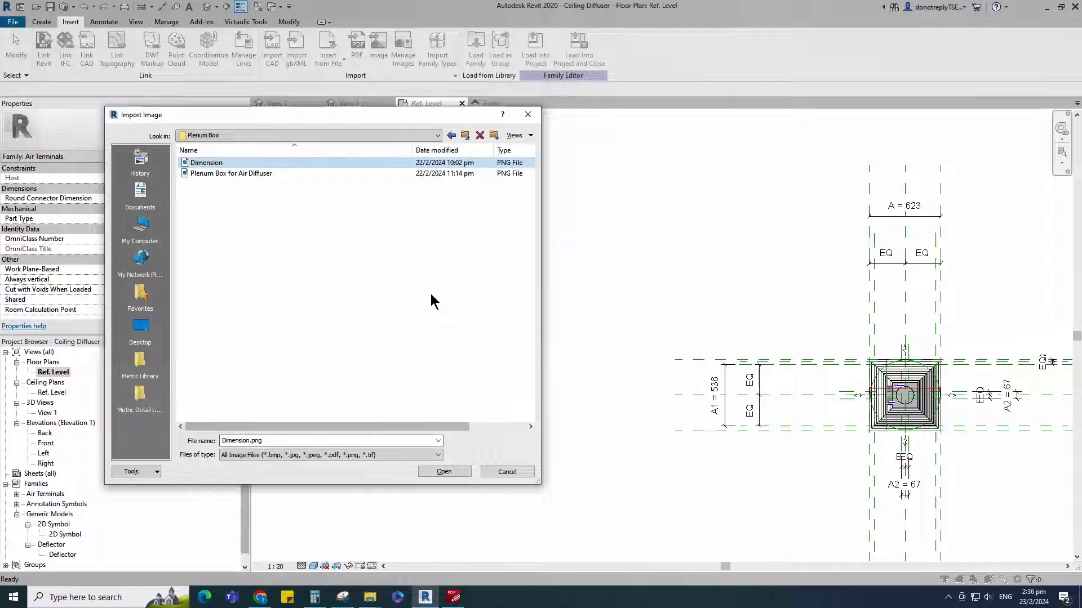
pyautogui.click(444, 471)
pyautogui.click(640, 336)
# Resize the imported dimension table and move it to clear space next to the diffuser plan.
pyautogui.scroll(2, 571, 398)
pyautogui.moveTo(872, 338); pyautogui.dragTo(784, 298)
pyautogui.moveTo(741, 299); pyautogui.dragTo(860, 354)
pyautogui.click(901, 453)
pyautogui.scroll(-2, 906, 458)
pyautogui.scroll(1, 736, 464)
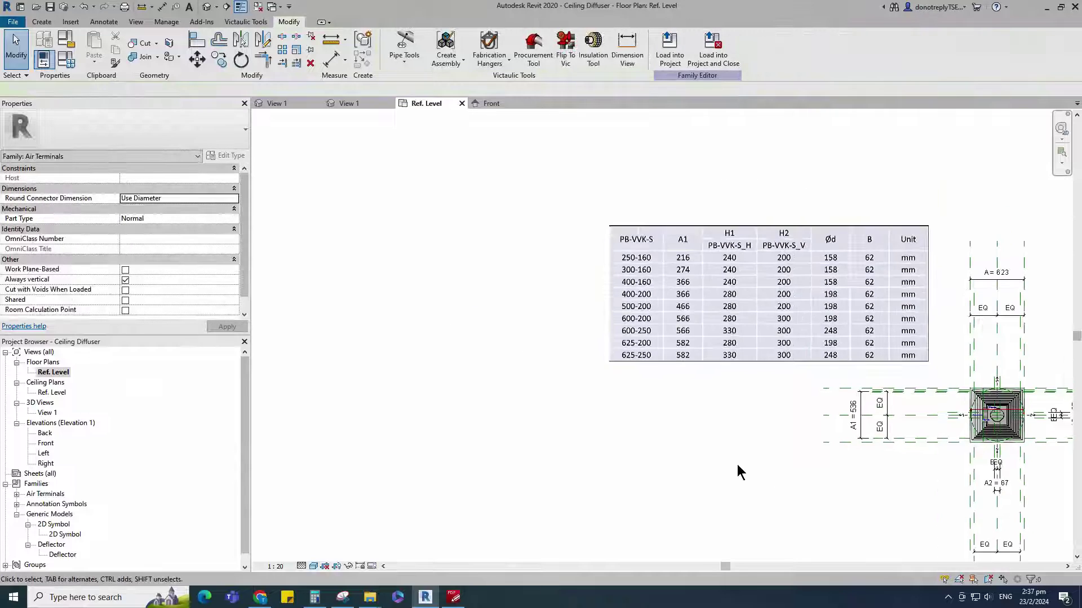
# Rename the DN250 family type as DN250-160_Side Connection and apply it.
pyautogui.click(66, 59)
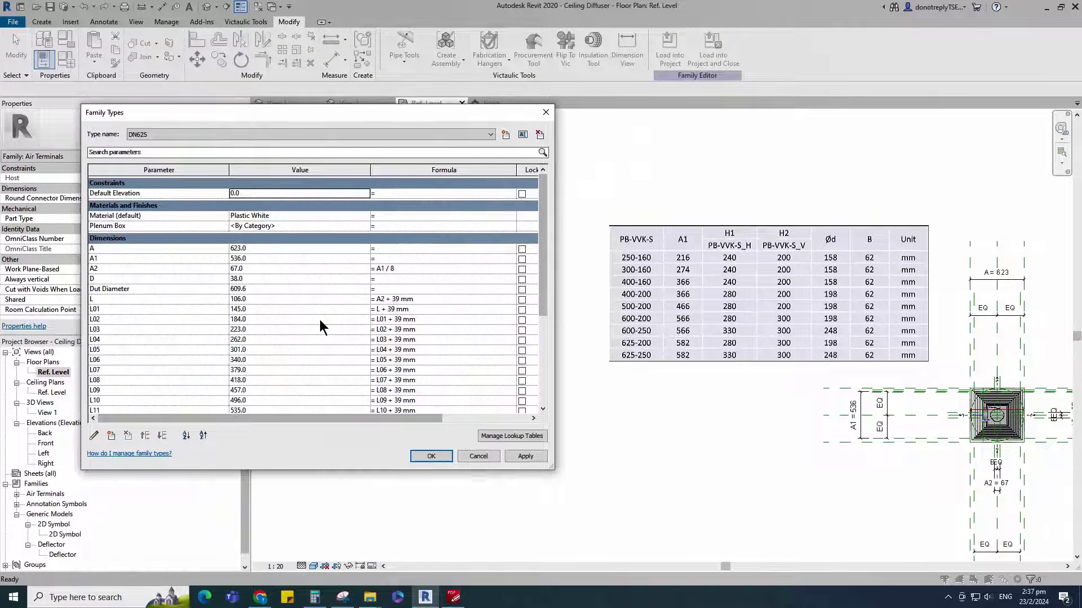
pyautogui.click(183, 134)
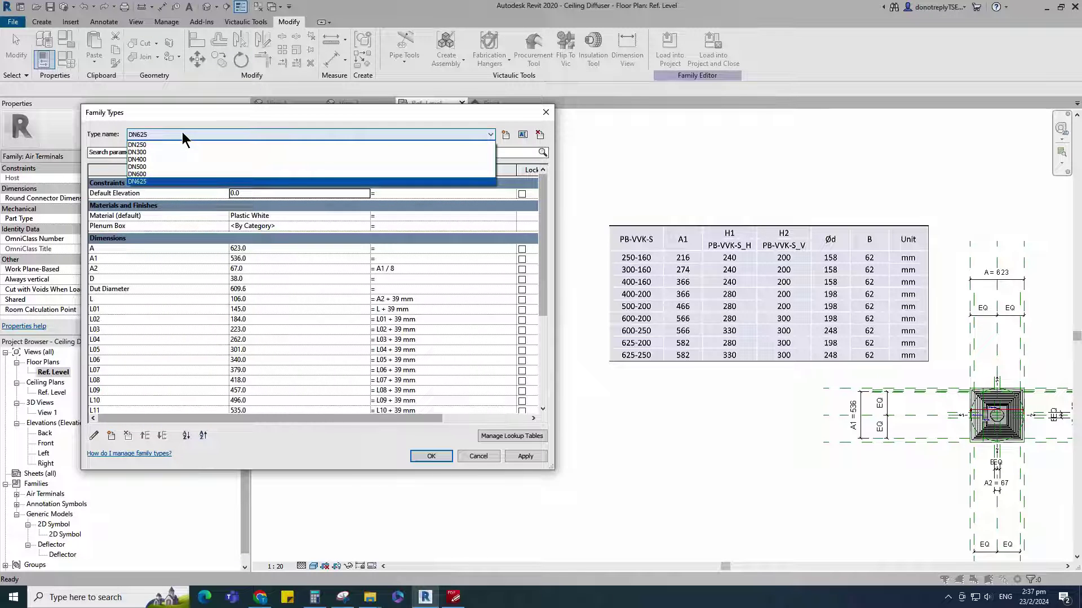
pyautogui.click(151, 145)
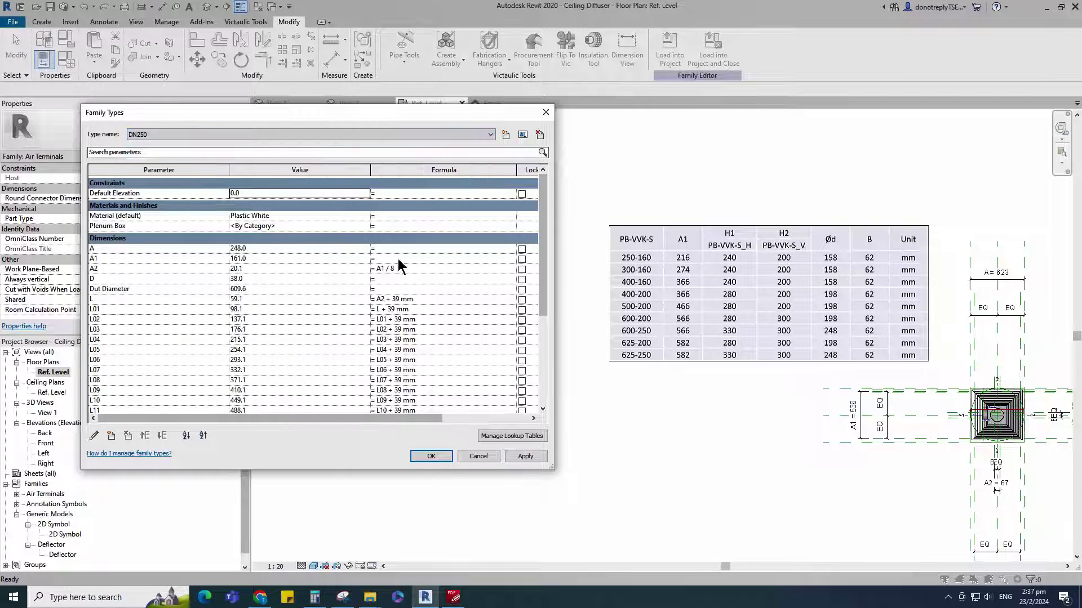
pyautogui.click(524, 134)
pyautogui.click(559, 462)
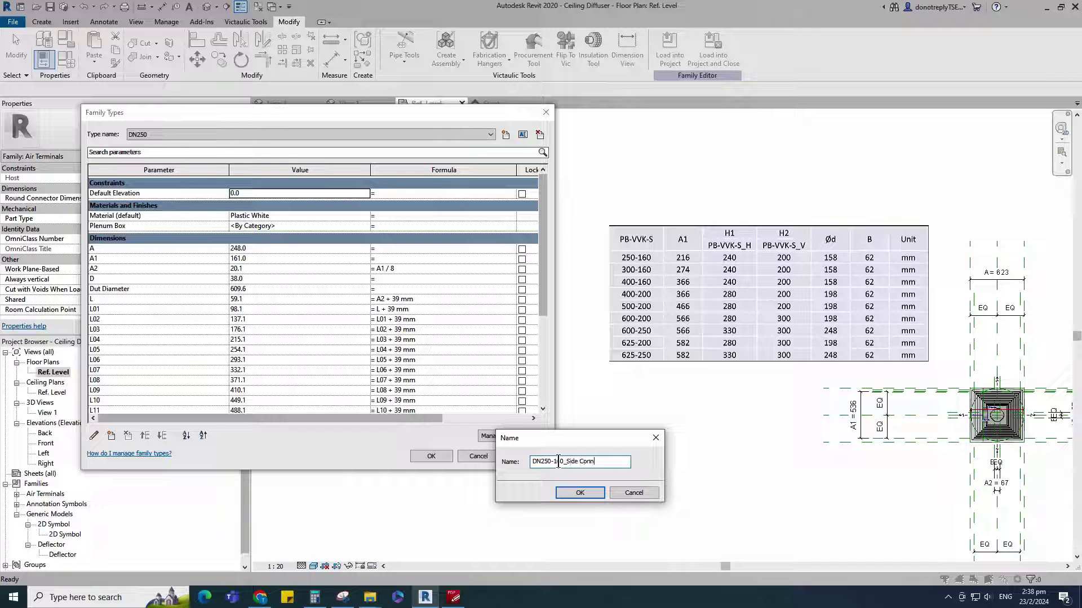
pyautogui.click(580, 493)
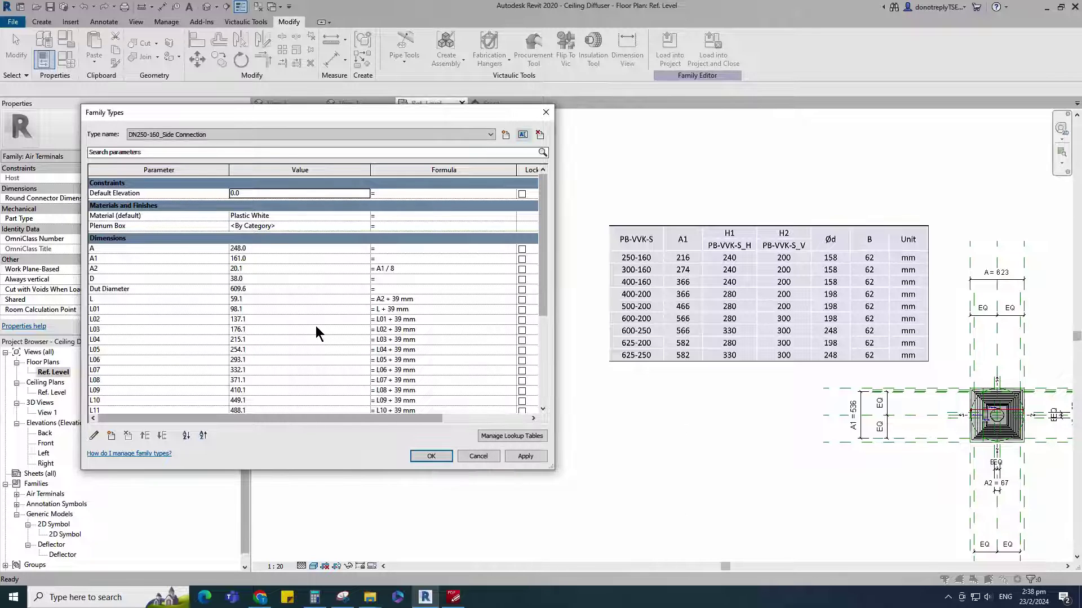
pyautogui.click(525, 456)
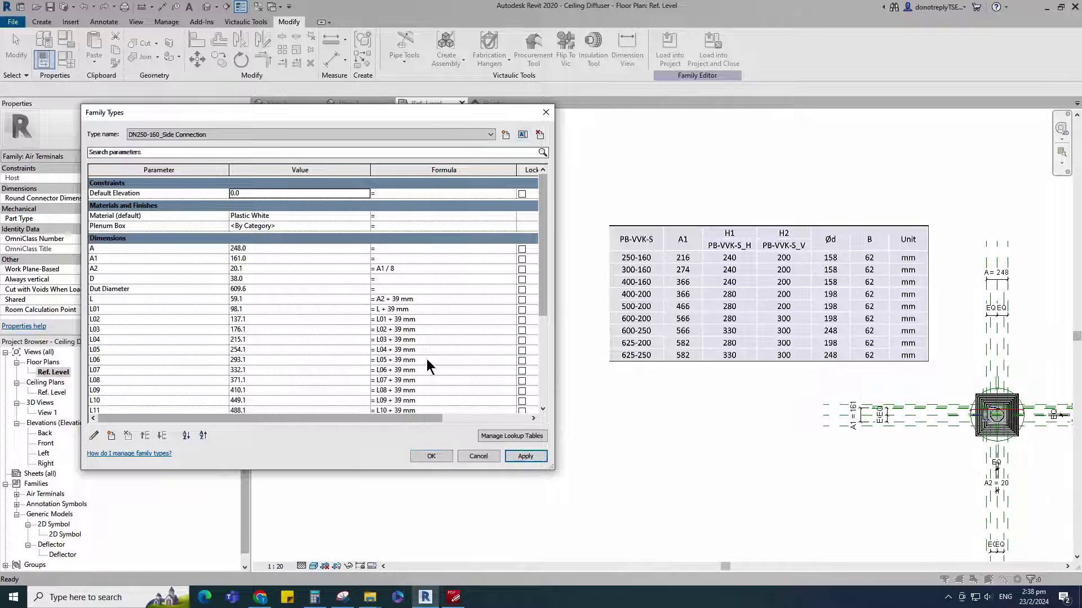
# For the DN250-160_Side Connection type, set PBA1 to 216 and turn off Top Connection.
pyautogui.scroll(-3, 239, 325)
pyautogui.doubleClick(238, 324)
pyautogui.write('216')
pyautogui.scroll(-3, 275, 384)
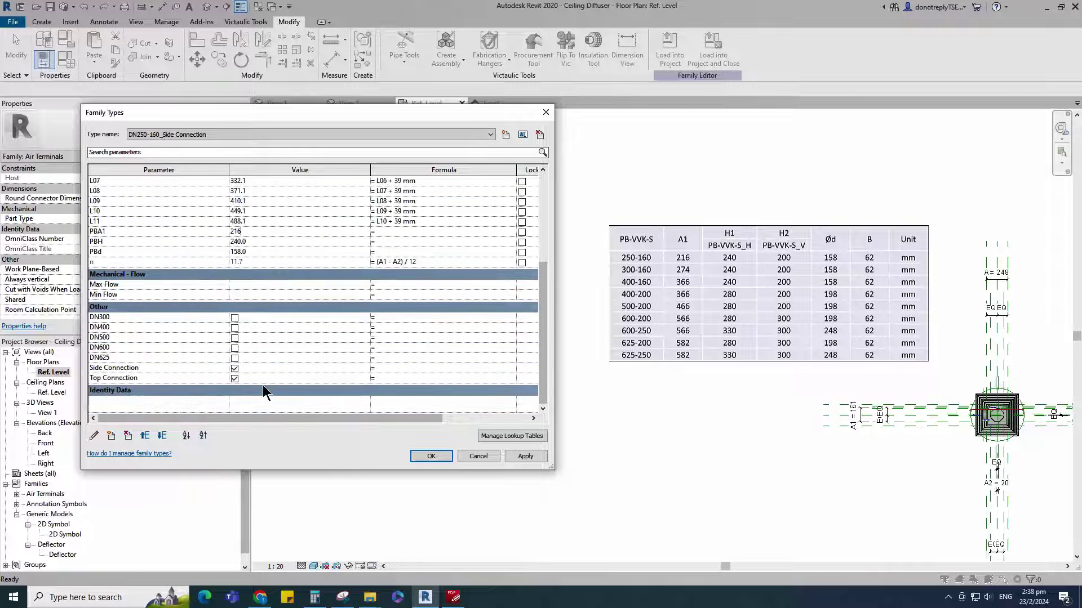
pyautogui.click(234, 379)
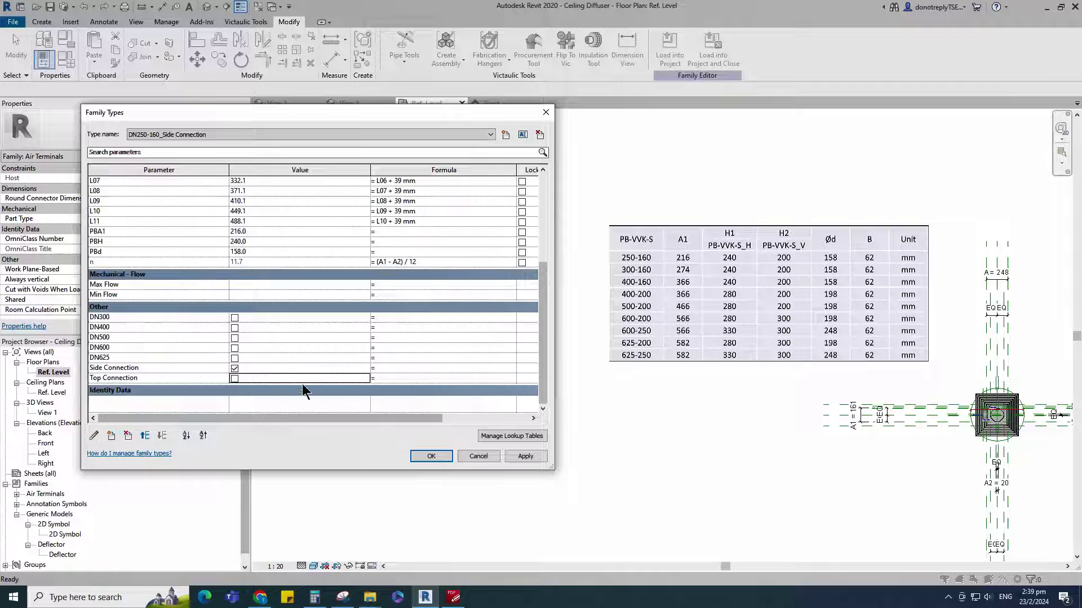
pyautogui.click(525, 455)
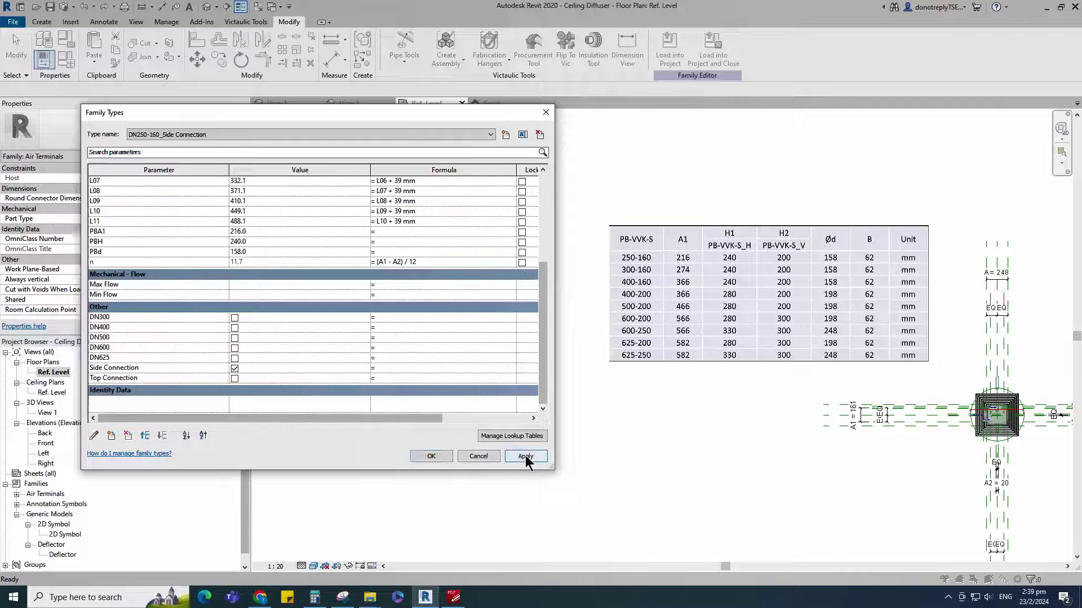
# Set the Dut Diameter of the DN250-160_Side Connection type to 160 and apply it.
pyautogui.scroll(4, 286, 373)
pyautogui.click(240, 221)
pyautogui.write('160')
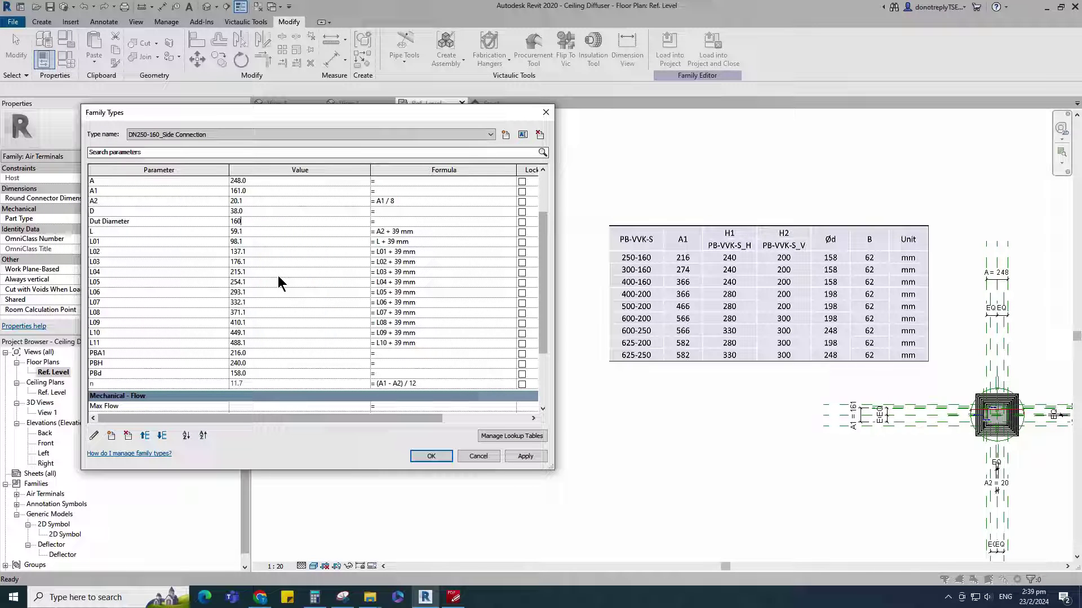
pyautogui.click(517, 456)
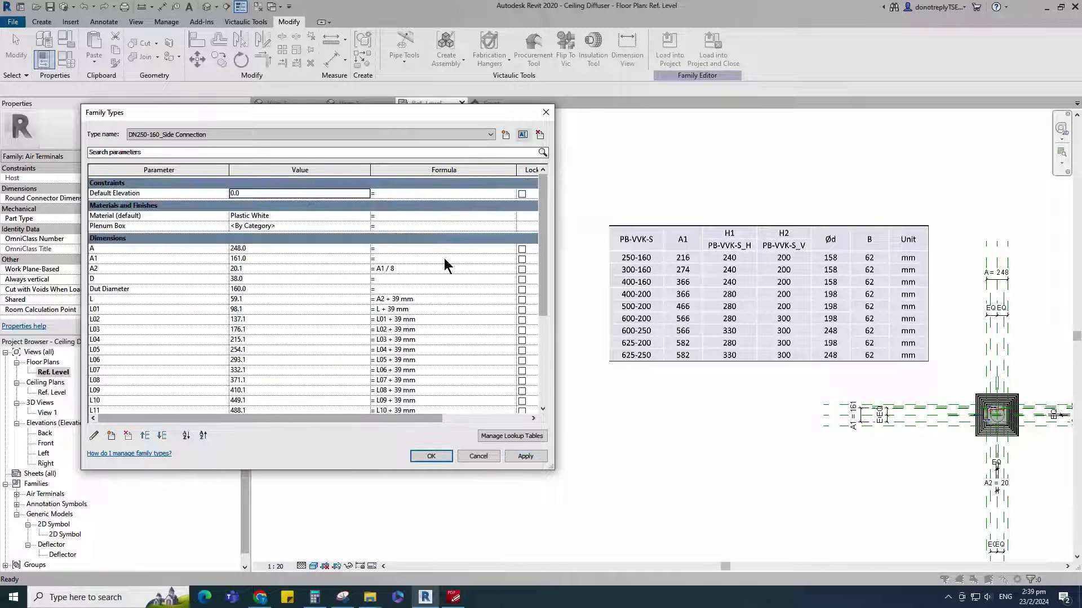
# Create a new family type named DN250-160_Top Connection from the current side connection type.
pyautogui.click(507, 134)
pyautogui.write('DN250-160_Side Connection')
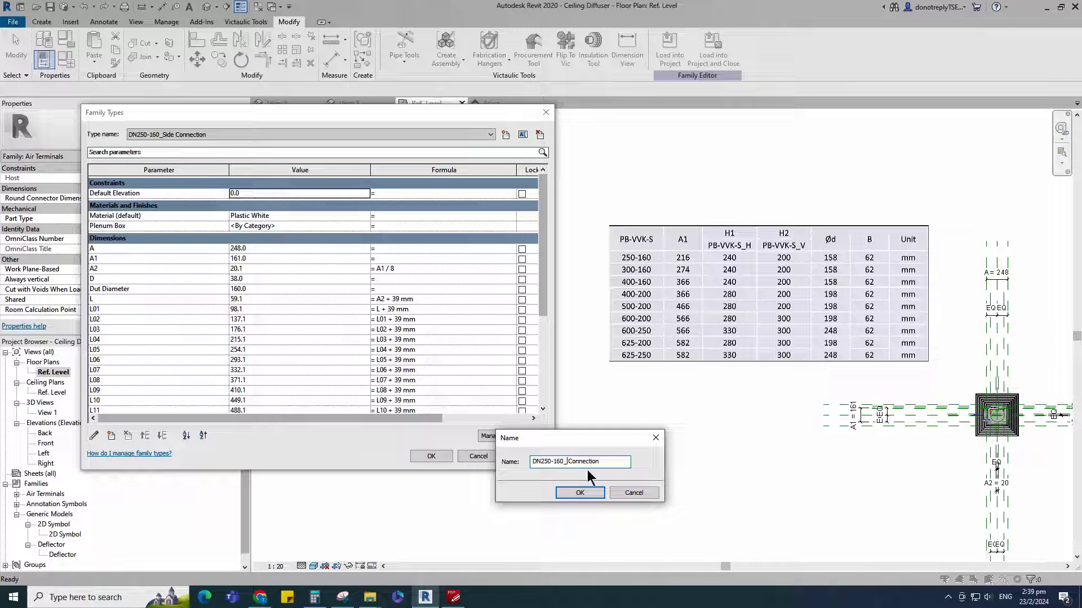
pyautogui.click(580, 493)
# For the DN250-160_Top Connection type, set PBH to 200 and turn on Top Connection.
pyautogui.scroll(-3, 266, 350)
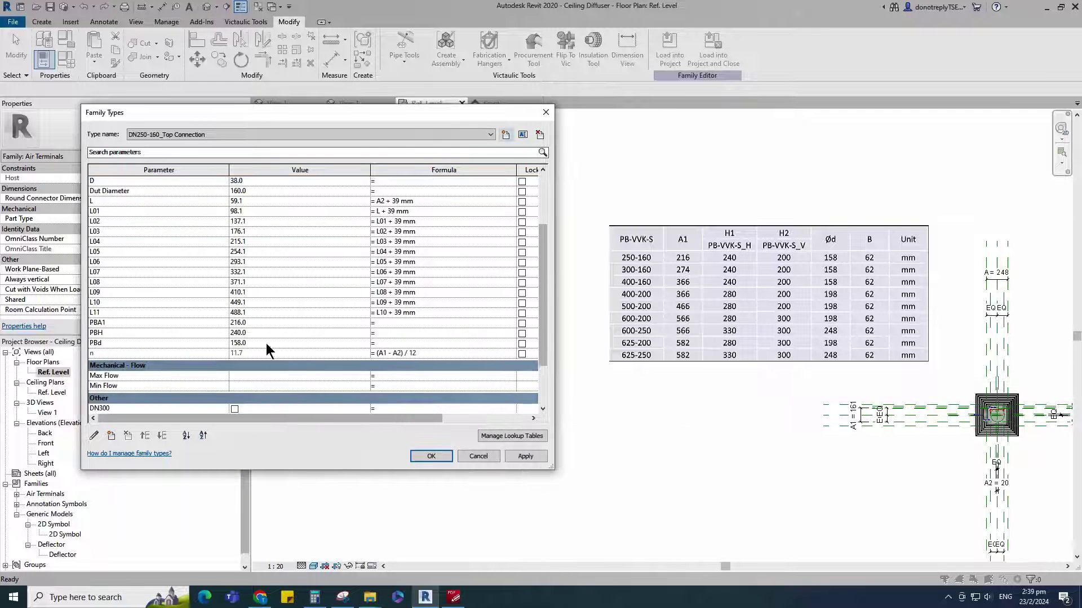
pyautogui.click(211, 337)
pyautogui.write('200')
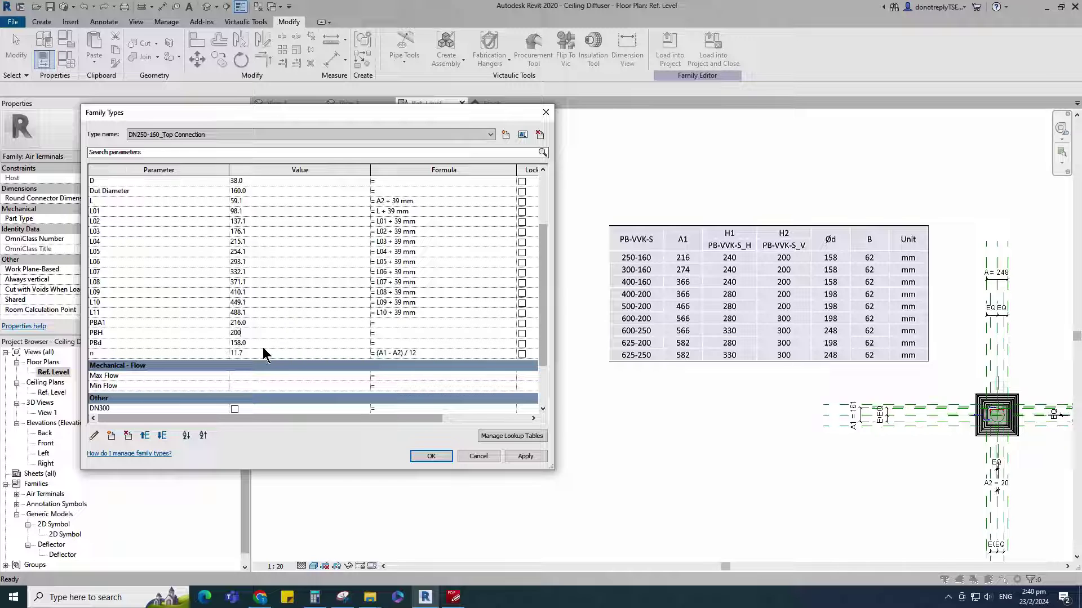
pyautogui.scroll(-3, 266, 360)
pyautogui.click(234, 379)
pyautogui.click(523, 458)
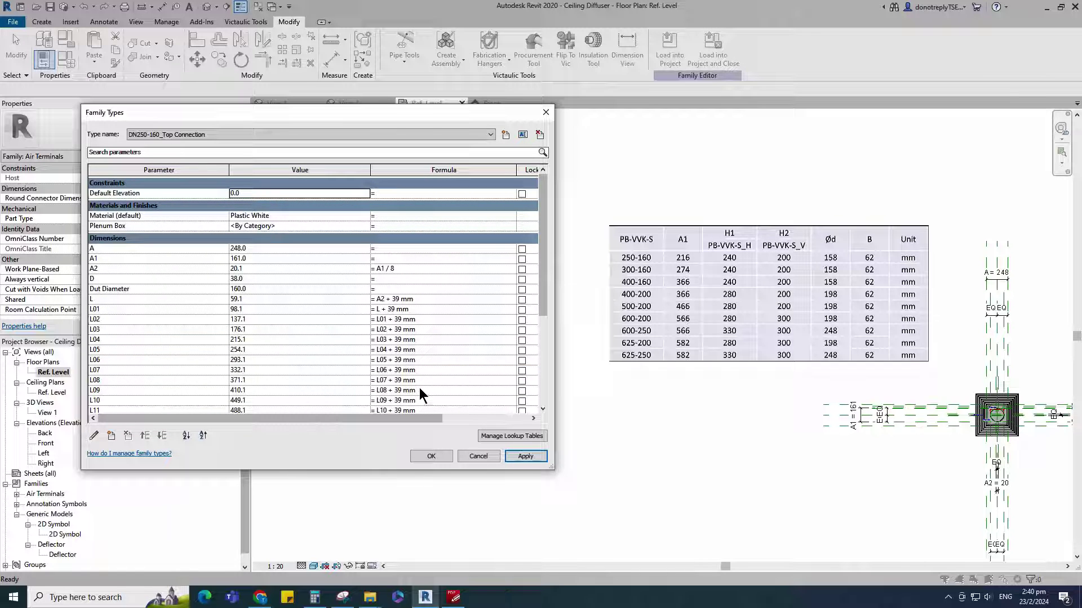
# Switch to the DN300 family type and rename it as DN300-160_Side Connection.
pyautogui.click(188, 134)
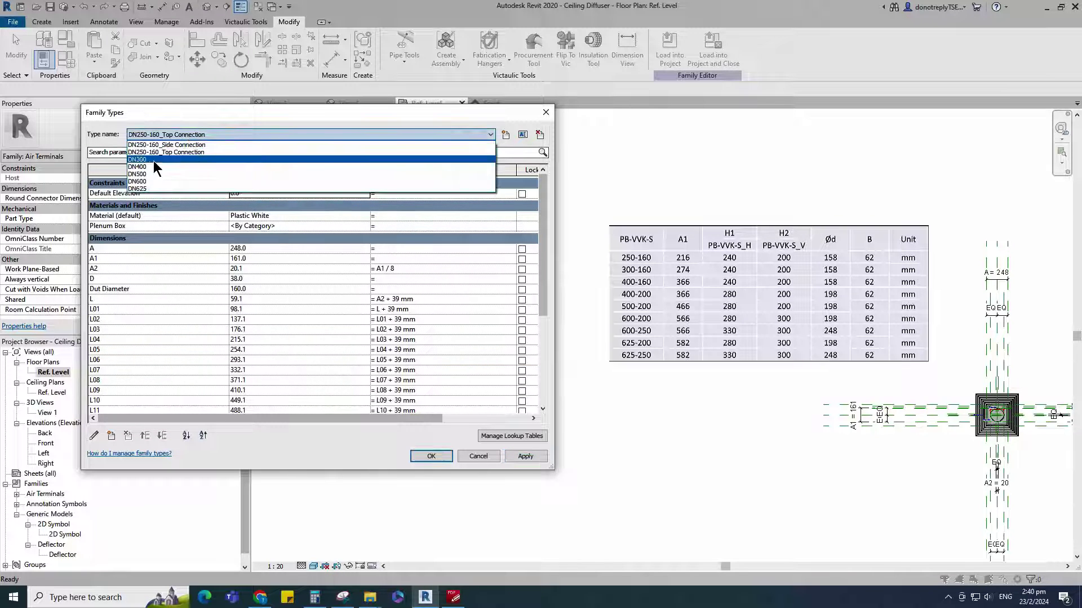
pyautogui.click(151, 160)
pyautogui.click(525, 457)
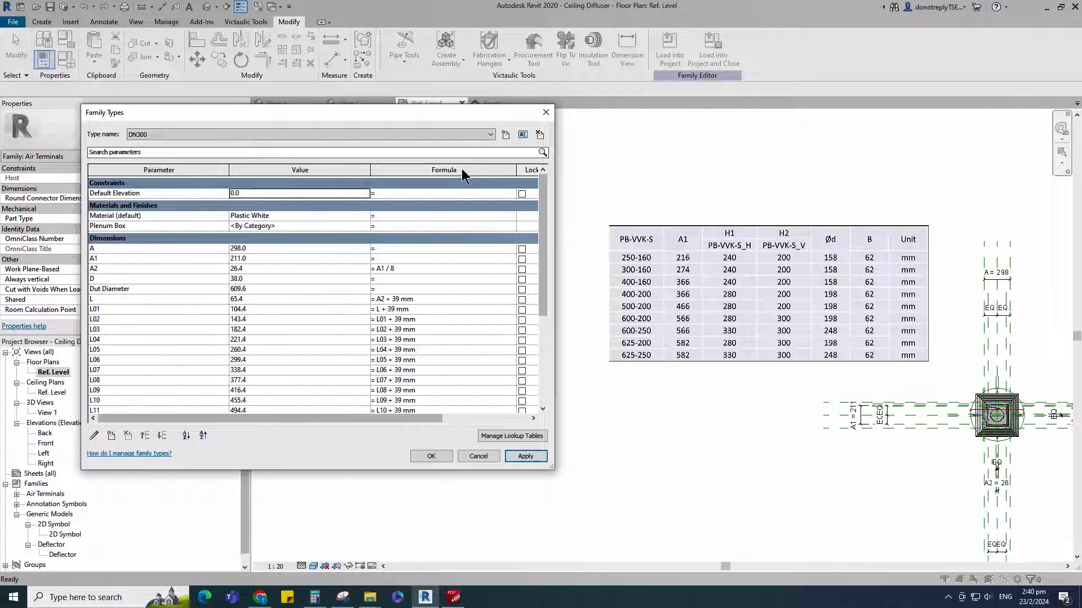
pyautogui.click(522, 134)
pyautogui.click(562, 462)
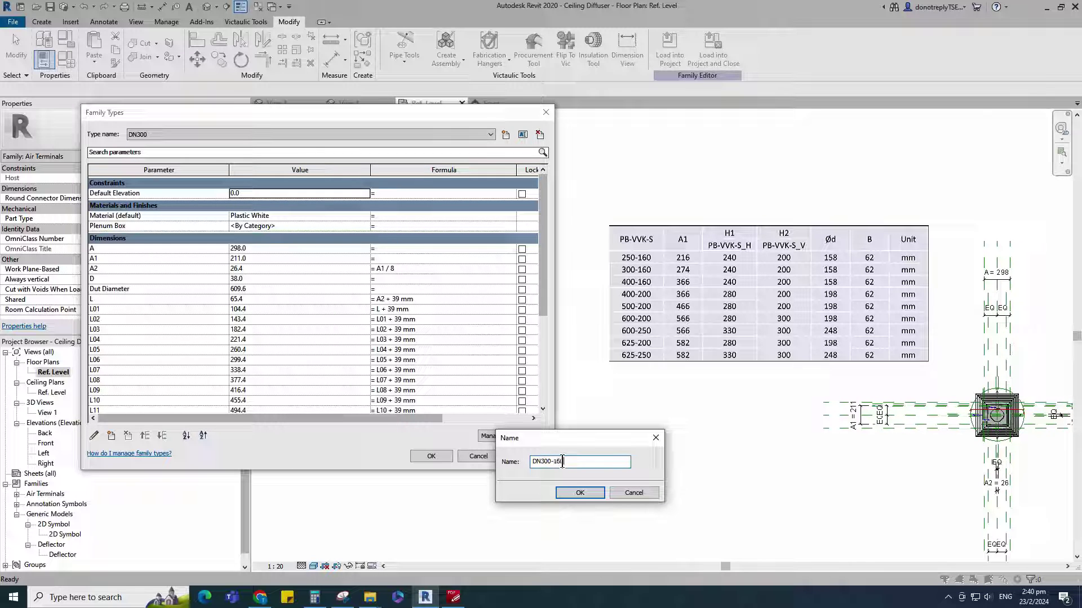
pyautogui.write('_Side Connection')
pyautogui.click(569, 494)
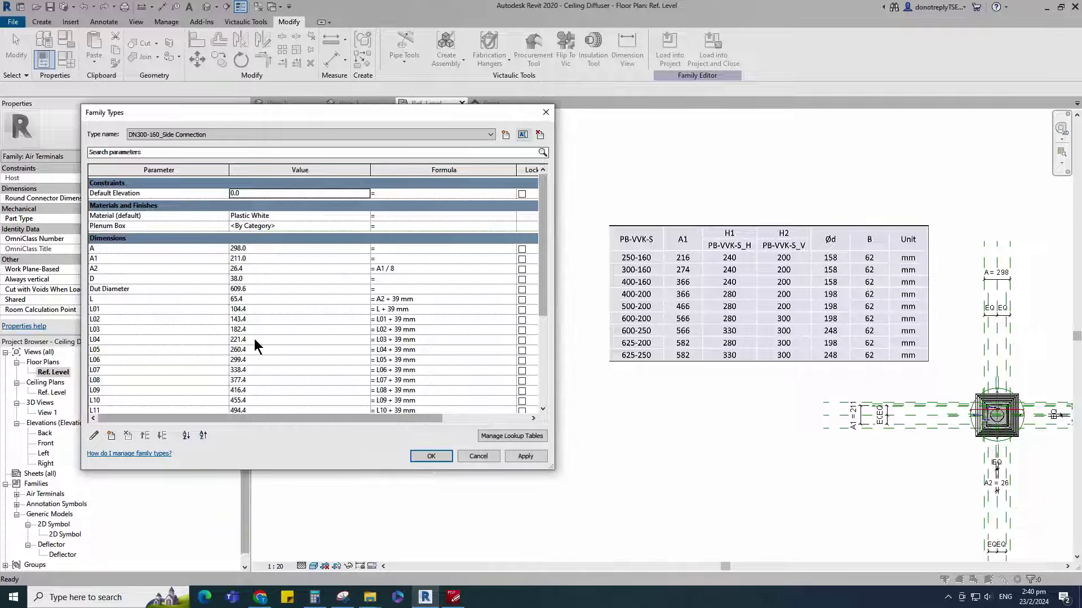
# For the DN300-160_Side Connection type, set Dut Diameter to 160 and PBA1 to 274.
pyautogui.doubleClick(238, 289)
pyautogui.write('160')
pyautogui.scroll(-3, 214, 297)
pyautogui.doubleClick(239, 323)
pyautogui.write('274')
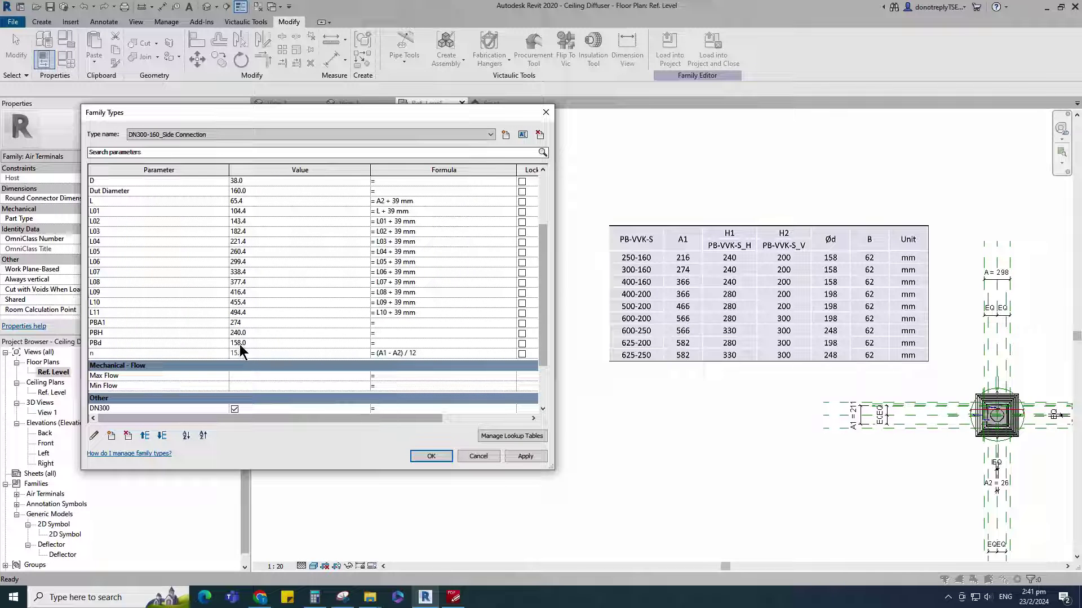
# Turn off Top Connection for the DN300-160_Side Connection type and apply the changes.
pyautogui.scroll(-3, 258, 352)
pyautogui.click(235, 379)
pyautogui.click(526, 457)
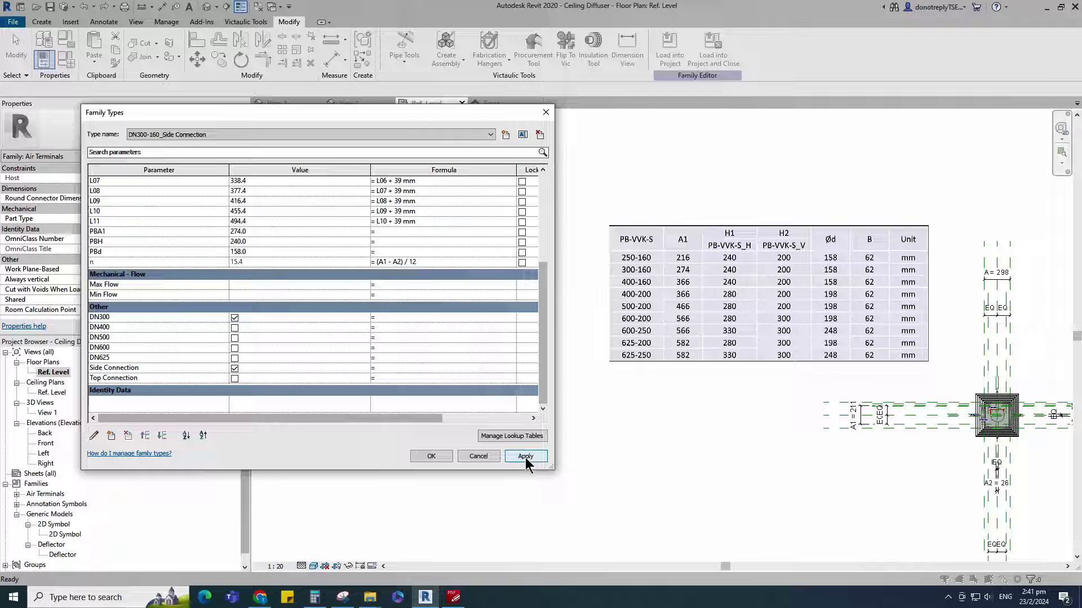
# Create a new family type named DN300-160_Top Connection from the DN300 side connection type.
pyautogui.click(505, 134)
pyautogui.write('DN300-160_Side Connection')
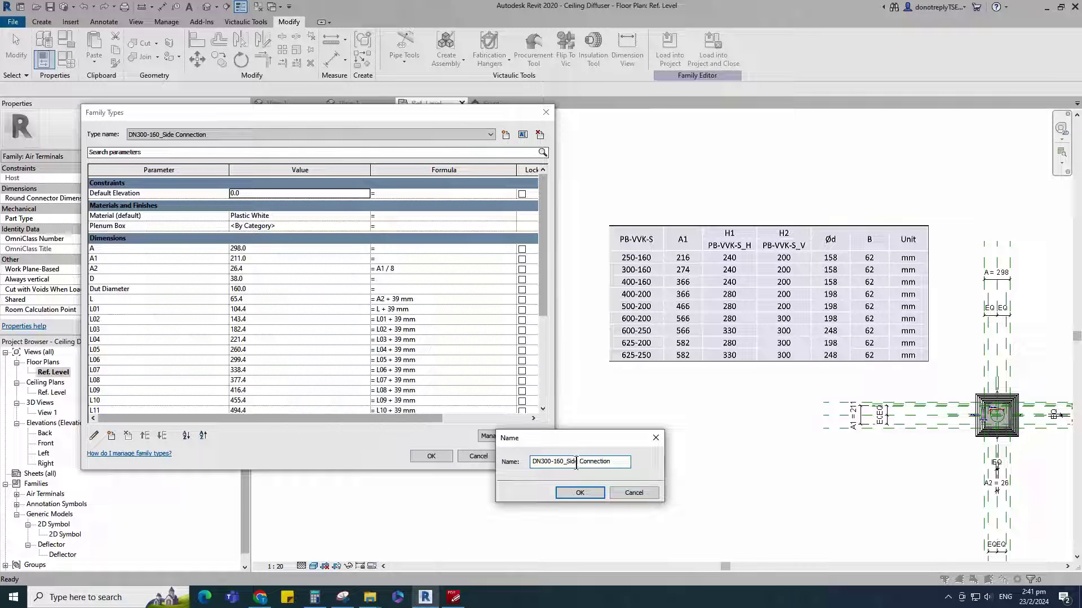
pyautogui.write('_Top')
pyautogui.click(580, 492)
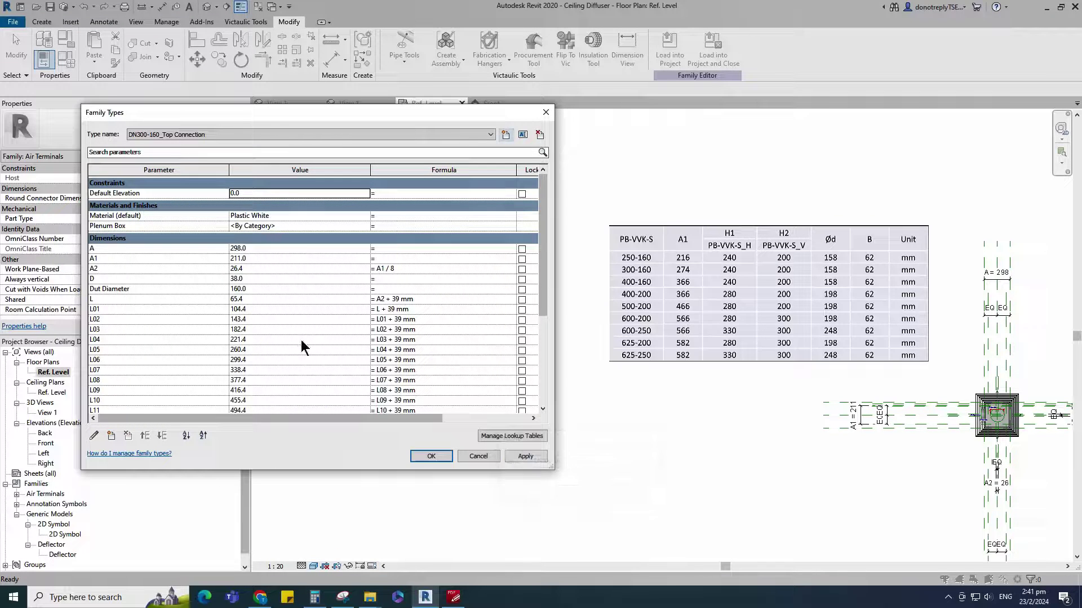
# For the DN300-160_Top Connection type, set PBH to 200 and enable Top Connection instead of Side Connection.
pyautogui.scroll(-3, 279, 332)
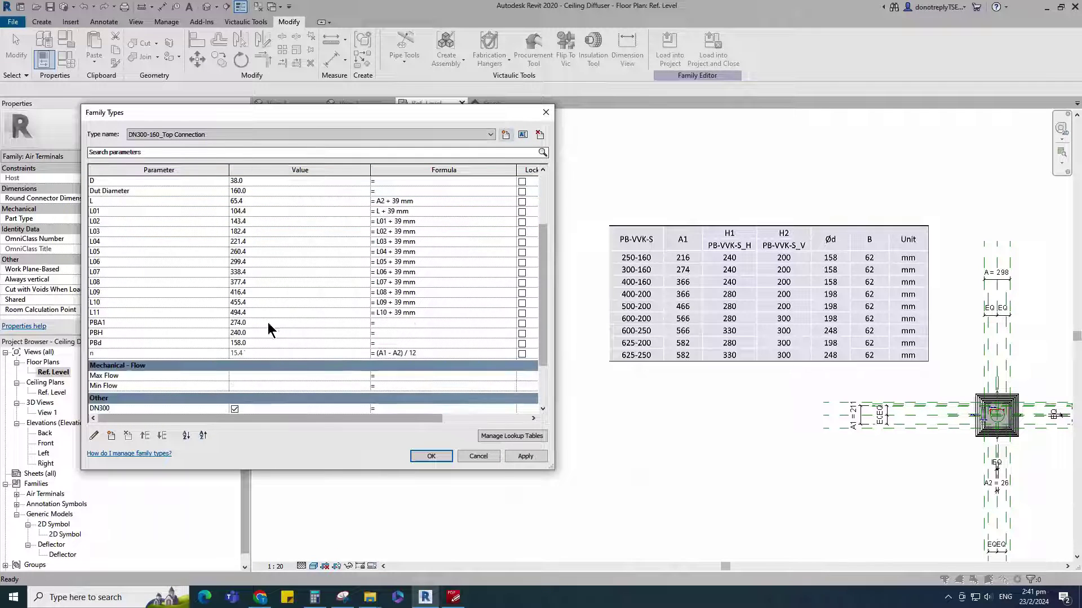
pyautogui.click(238, 332)
pyautogui.write('200')
pyautogui.scroll(-3, 354, 403)
pyautogui.click(234, 379)
pyautogui.click(234, 378)
pyautogui.click(234, 369)
pyautogui.click(532, 458)
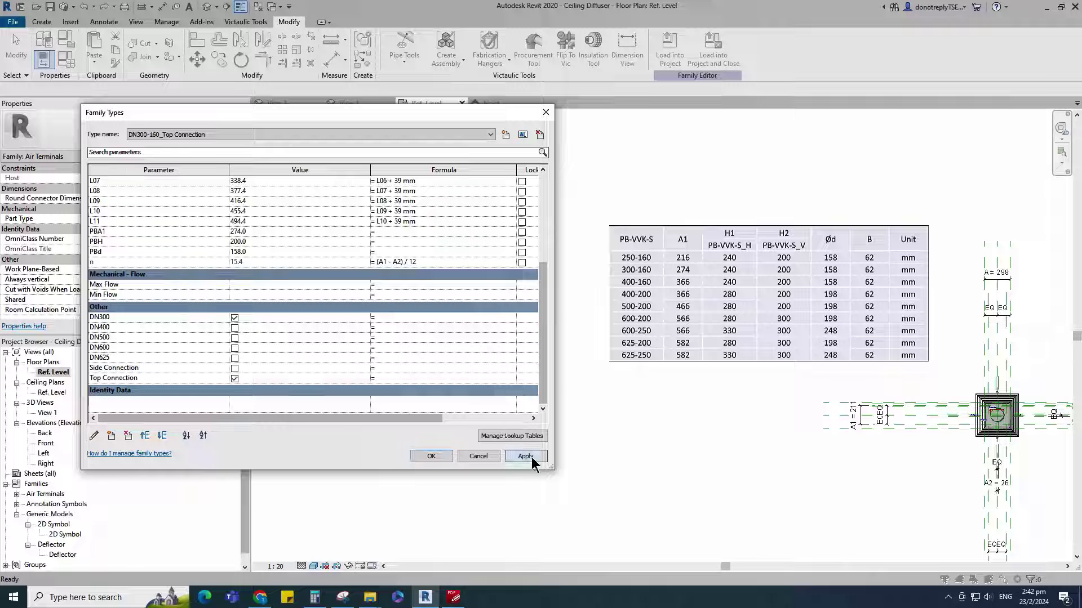
# Switch to the DN400 family type, apply it, and rename it DN400-160_Side Connection.
pyautogui.scroll(1, 385, 350)
pyautogui.scroll(3, 384, 351)
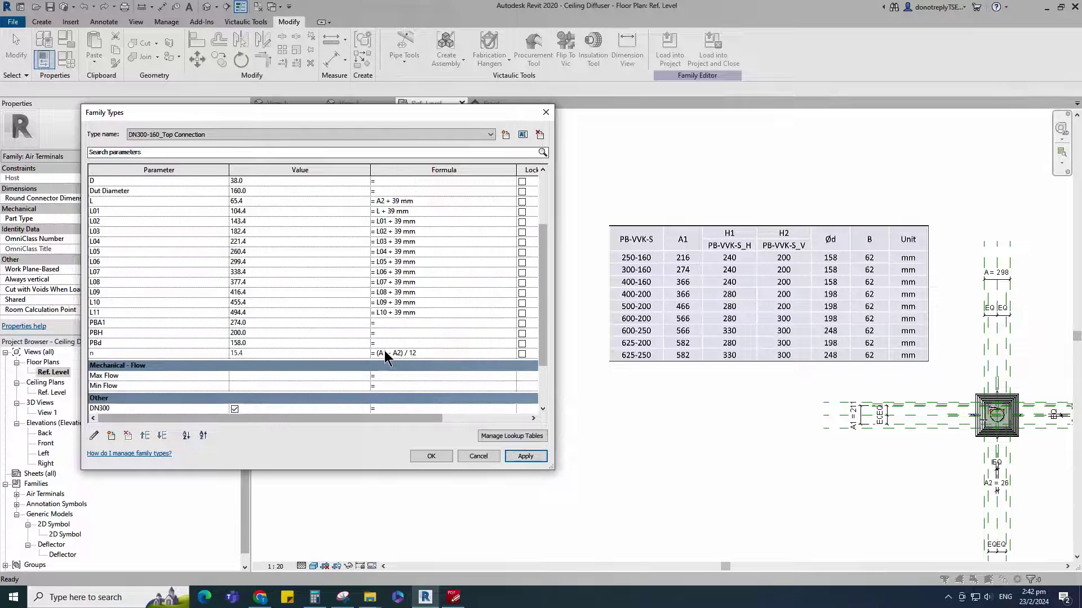
pyautogui.scroll(2, 387, 356)
pyautogui.click(245, 133)
pyautogui.click(156, 171)
pyautogui.click(524, 456)
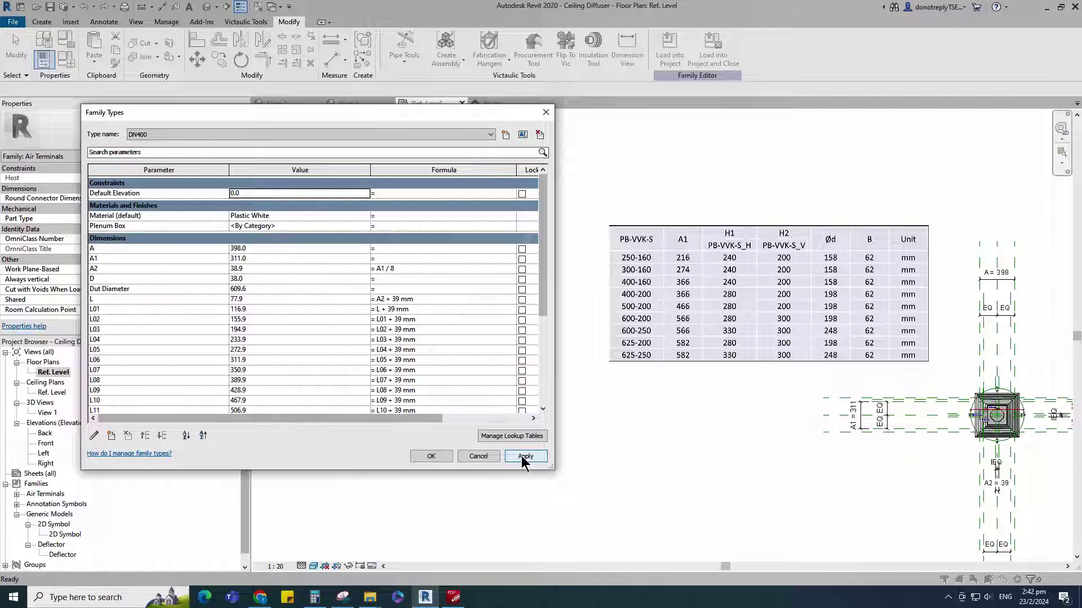
pyautogui.click(523, 134)
pyautogui.click(559, 462)
pyautogui.write('-160_Side Connection')
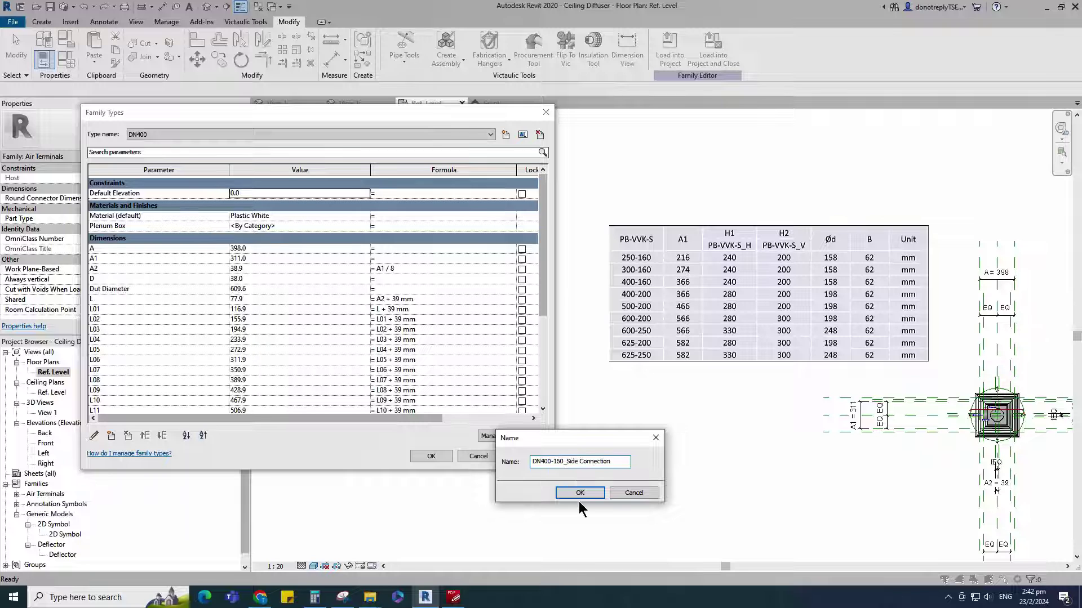
pyautogui.click(577, 493)
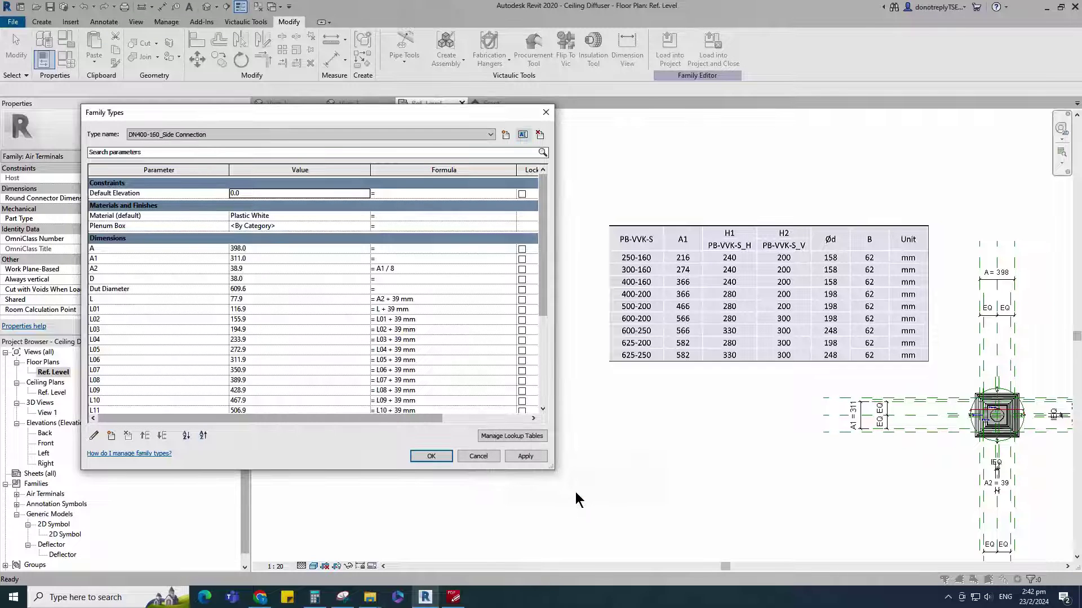
# For the DN400-160_Side Connection type, set Dut Diameter to 160 and PBA1 to 366, turn off Top Connection, and apply.
pyautogui.click(243, 289)
pyautogui.write('160')
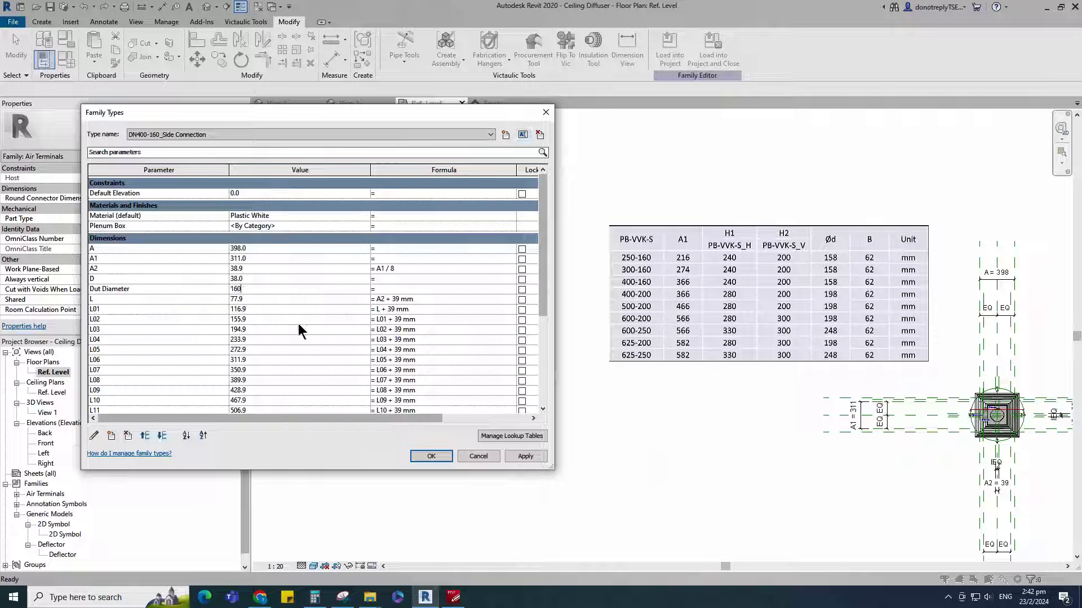
pyautogui.scroll(-2, 299, 327)
pyautogui.click(242, 354)
pyautogui.write('366')
pyautogui.scroll(-4, 309, 390)
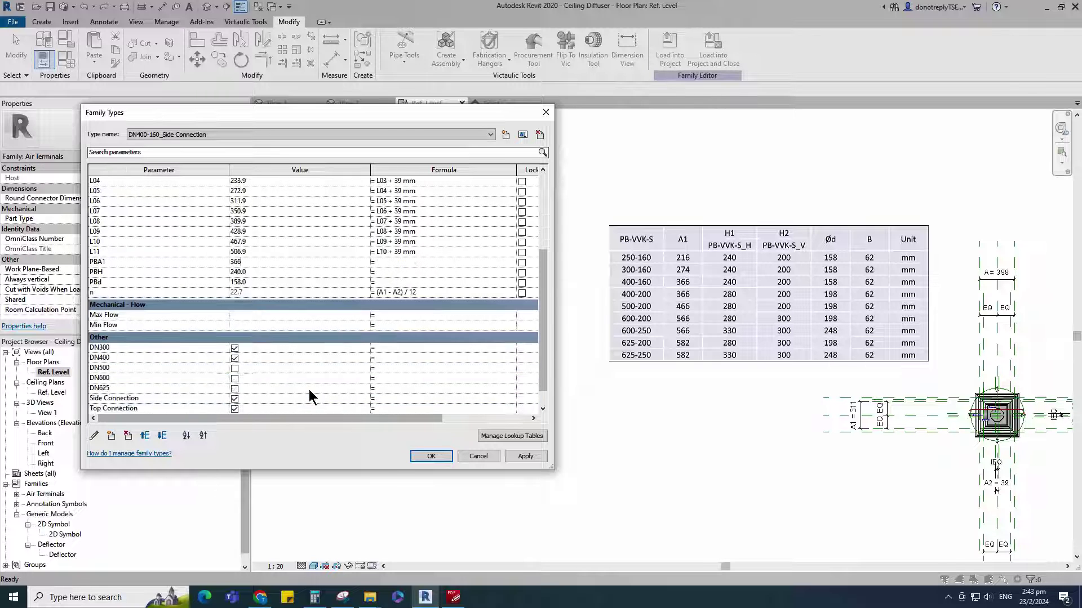
pyautogui.click(234, 378)
pyautogui.click(524, 456)
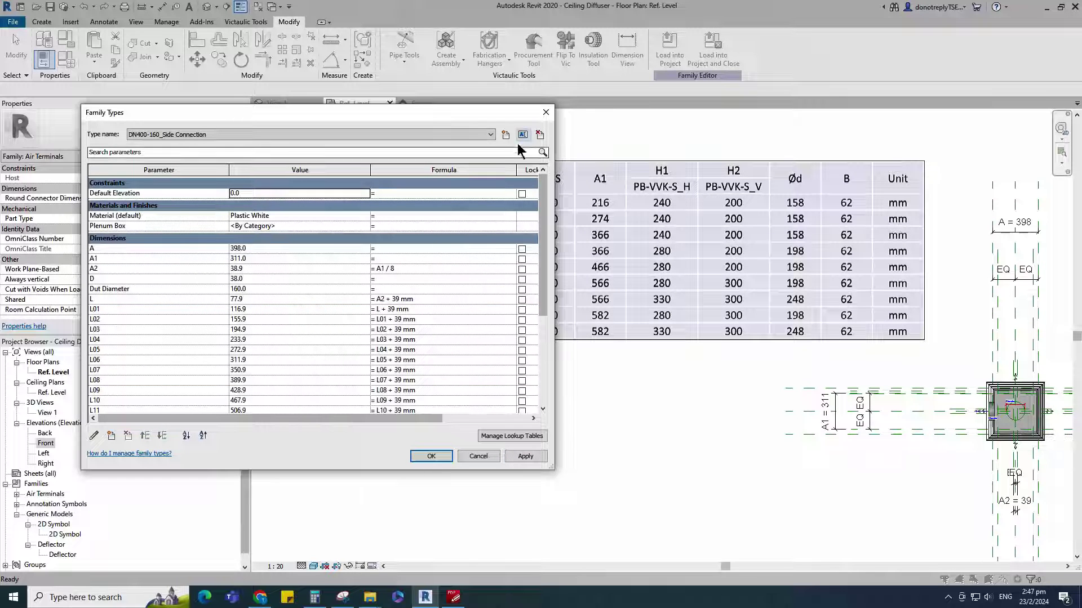
# Create a new family type named DN400-160_Top Connection from the DN400-160 side connection type.
pyautogui.click(505, 135)
pyautogui.click(578, 461)
pyautogui.press('BackSpace')
pyautogui.press('BackSpace')
pyautogui.press('BackSpace')
pyautogui.press('BackSpace')
pyautogui.write('Top Connection')
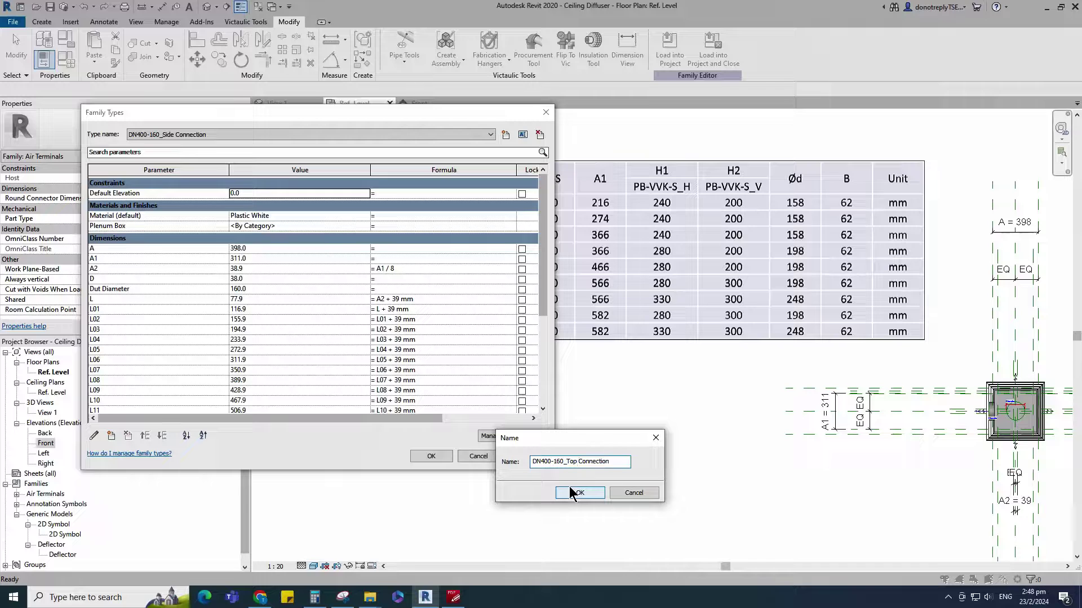
pyautogui.click(574, 493)
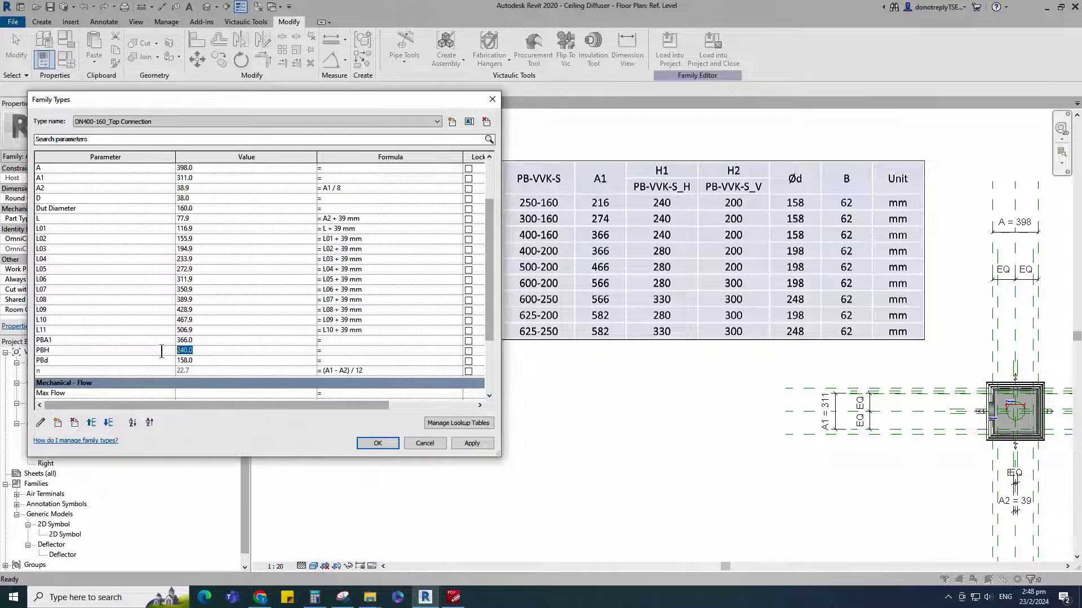
# For the DN400-160_Top Connection type, set PBH to 200, enable Top Connection instead of Side Connection, and apply.
pyautogui.write('200')
pyautogui.scroll(-4, 229, 359)
pyautogui.click(180, 366)
pyautogui.click(180, 366)
pyautogui.click(181, 355)
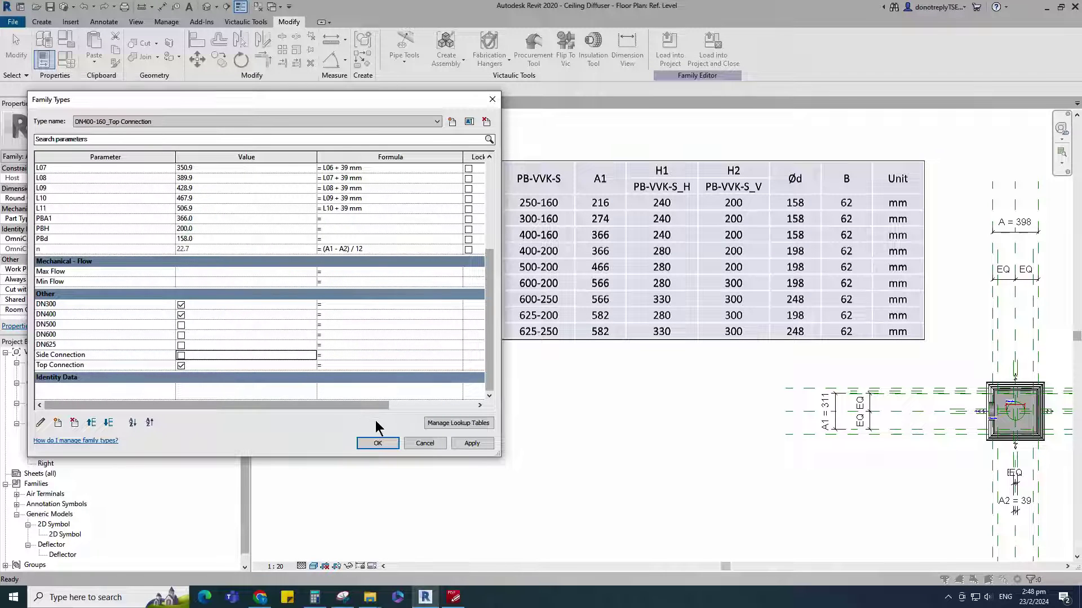
pyautogui.click(472, 443)
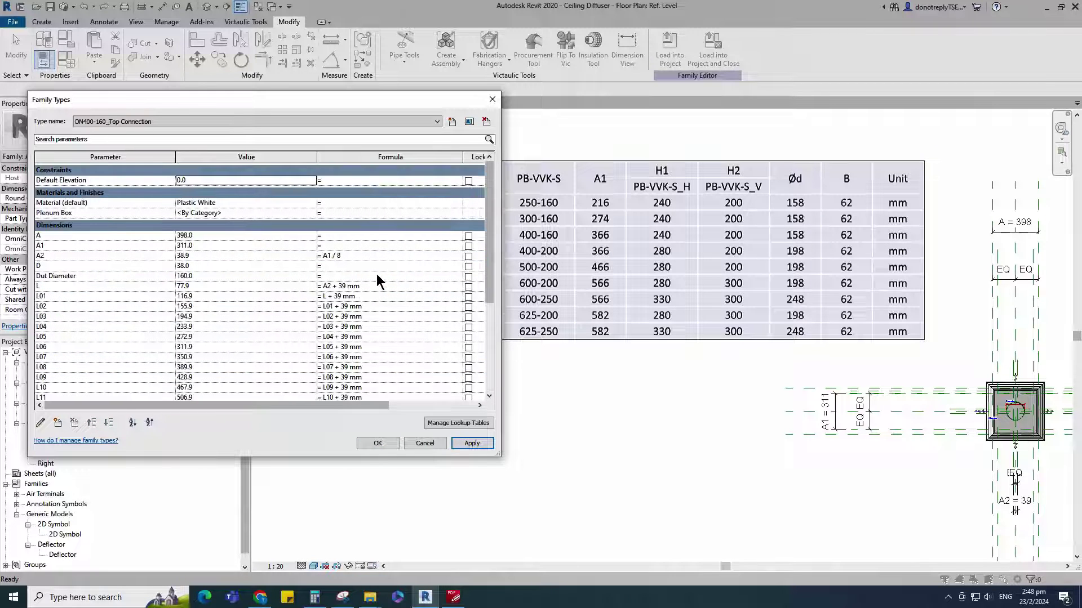
# Create a new family type named DN400-200_Side Connection from the DN400-160 top connection type.
pyautogui.click(452, 121)
pyautogui.write('DN400-160_Side Connection')
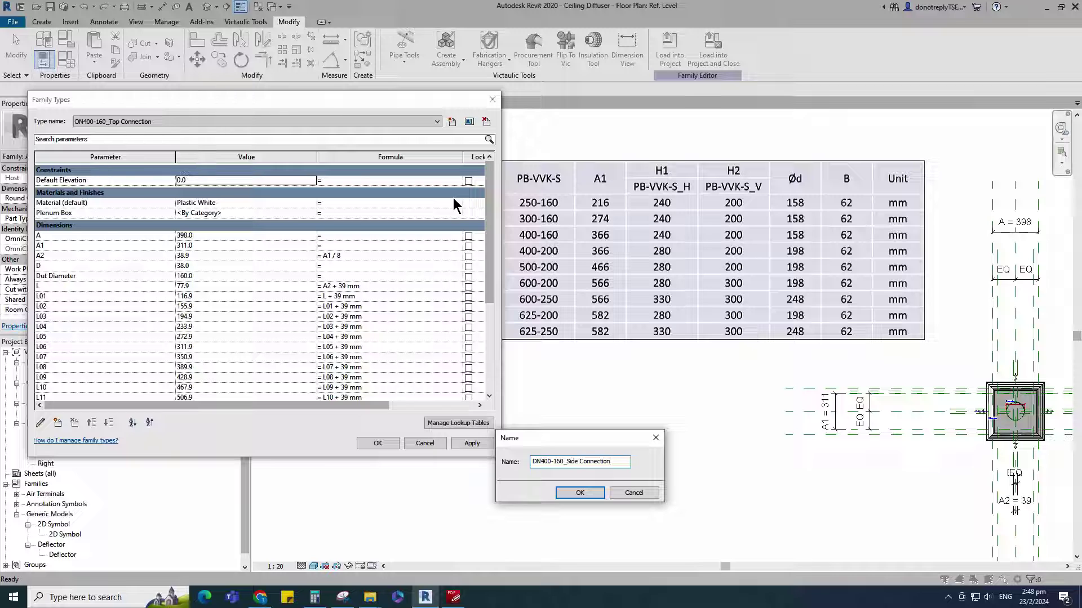
pyautogui.click(560, 467)
pyautogui.press('BackSpace')
pyautogui.press('BackSpace')
pyautogui.write('200')
pyautogui.press('BackSpace')
pyautogui.click(580, 494)
# For the DN400-200_Side Connection type, set Dut Diameter to 200, PBH to 280 and PBd to 198.
pyautogui.click(184, 276)
pyautogui.write('200')
pyautogui.scroll(-2, 241, 296)
pyautogui.click(186, 351)
pyautogui.write('280')
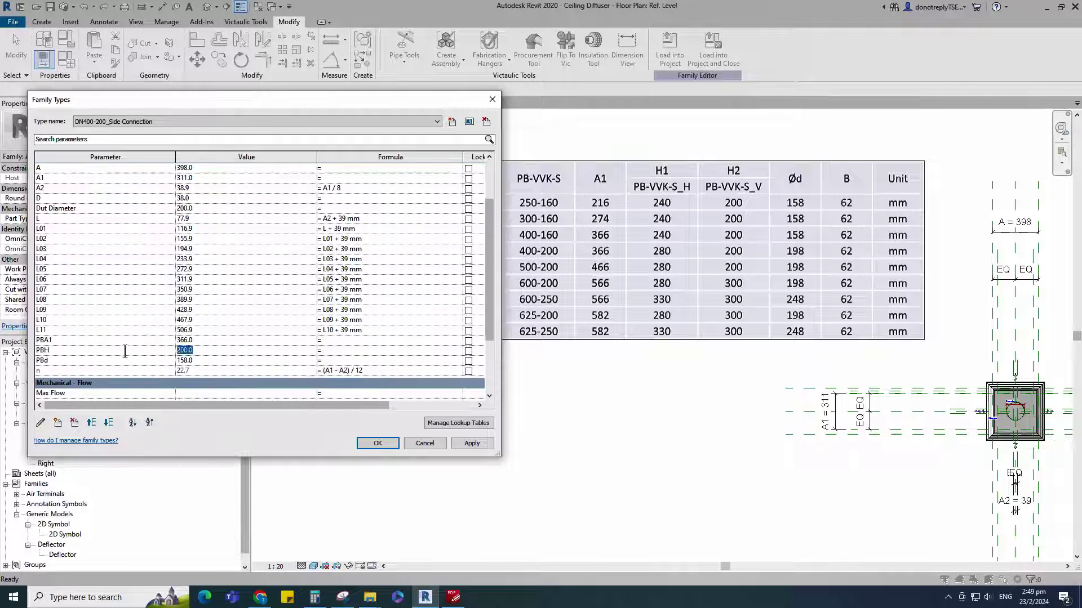
pyautogui.write('198')
# Enable Side Connection instead of Top Connection for the DN400-200_Side Connection type and apply the changes.
pyautogui.scroll(-4, 198, 387)
pyautogui.click(181, 356)
pyautogui.click(181, 365)
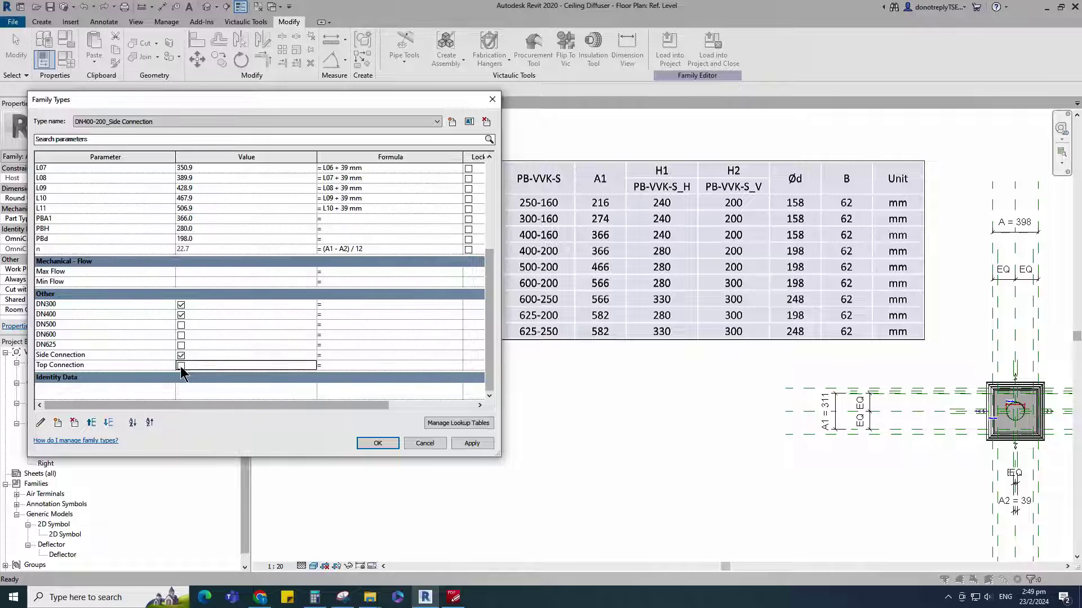
pyautogui.click(471, 443)
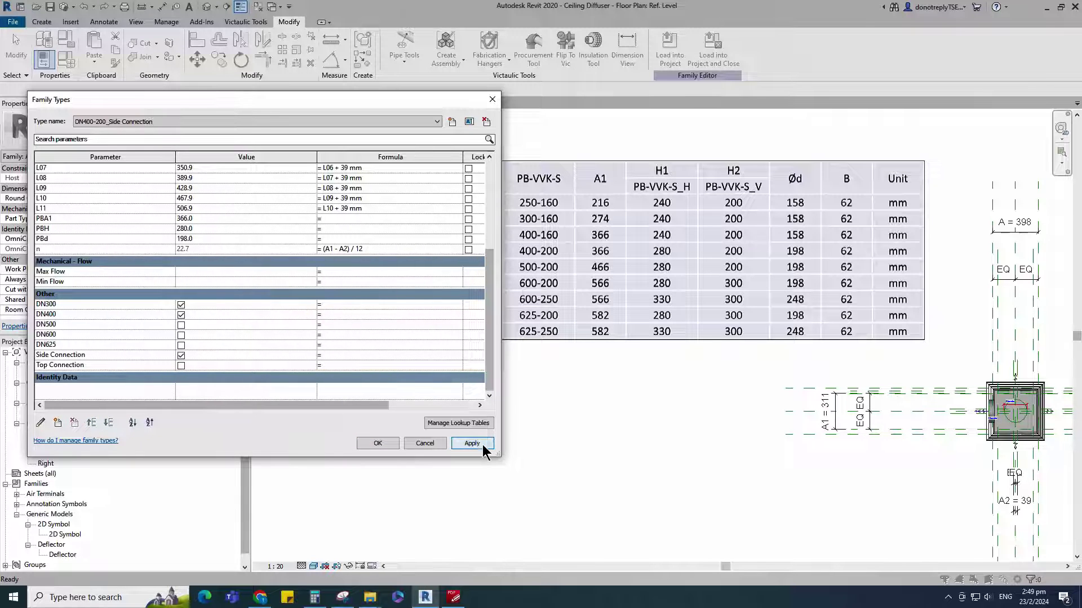
# Create a new family type named DN400-200_Top Connection from the DN400-200 side connection type.
pyautogui.click(452, 122)
pyautogui.click(562, 462)
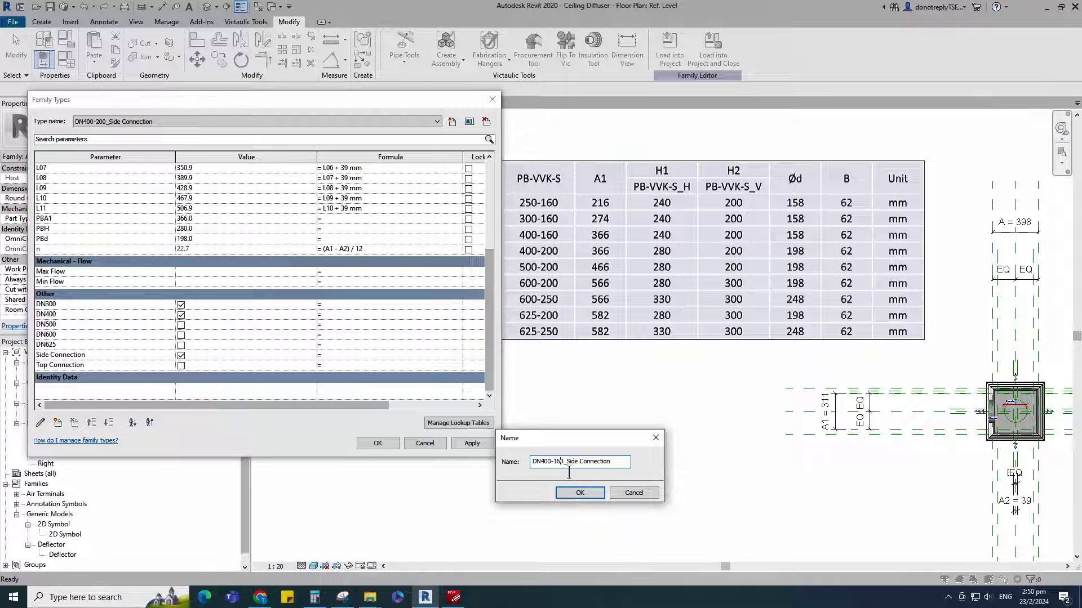
pyautogui.press('BackSpace')
pyautogui.press('BackSpace')
pyautogui.press('BackSpace')
pyautogui.write('200')
pyautogui.press('Delete')
pyautogui.press('Delete')
pyautogui.press('Delete')
pyautogui.press('Delete')
pyautogui.press('Delete')
pyautogui.write('_Top')
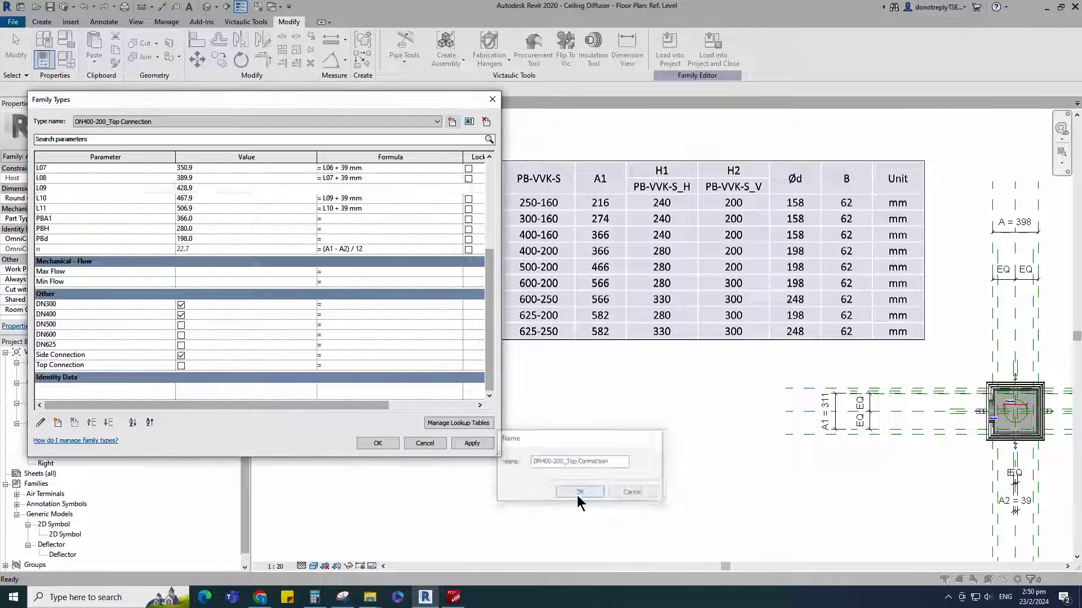
pyautogui.click(582, 495)
# For the DN400-200_Top Connection type, set PBH to 200, enable Top Connection instead of Side Connection, and apply.
pyautogui.scroll(-5, 195, 288)
pyautogui.click(186, 319)
pyautogui.write('200')
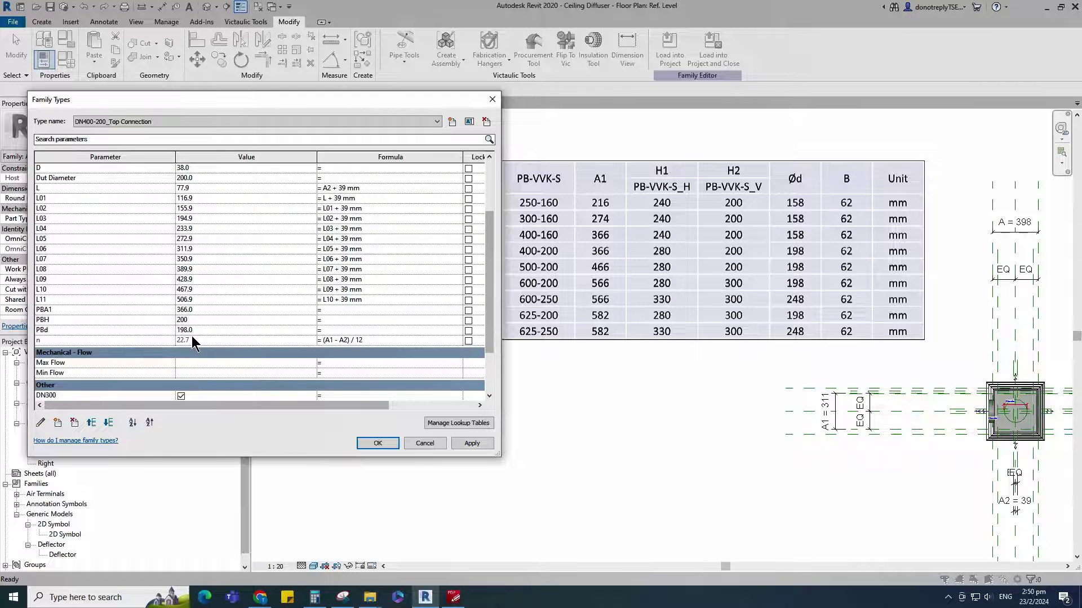
pyautogui.scroll(-2, 227, 351)
pyautogui.scroll(-1, 226, 352)
pyautogui.click(180, 365)
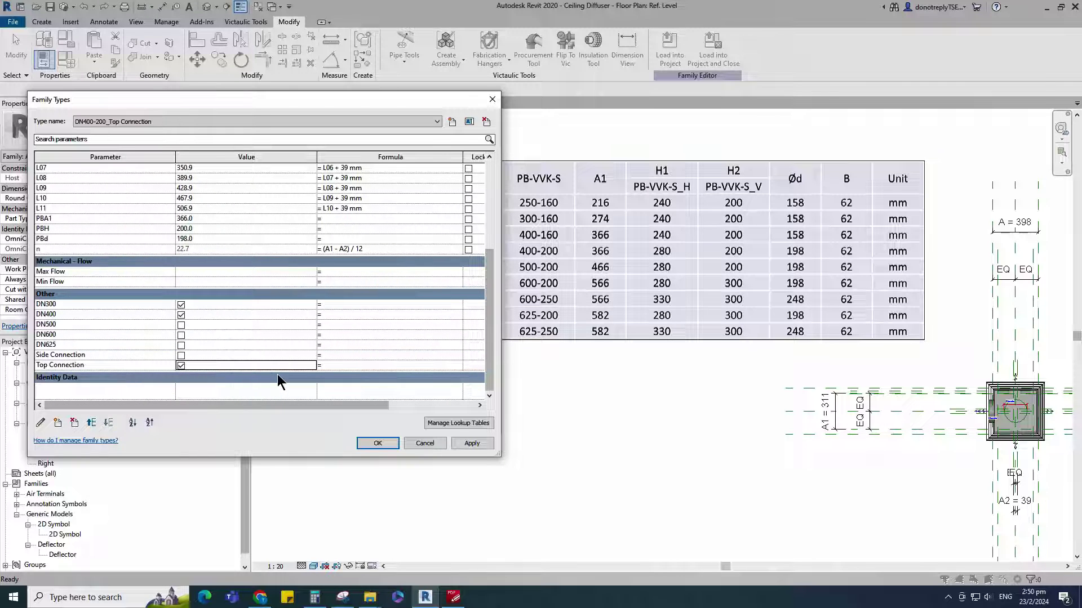
pyautogui.click(474, 444)
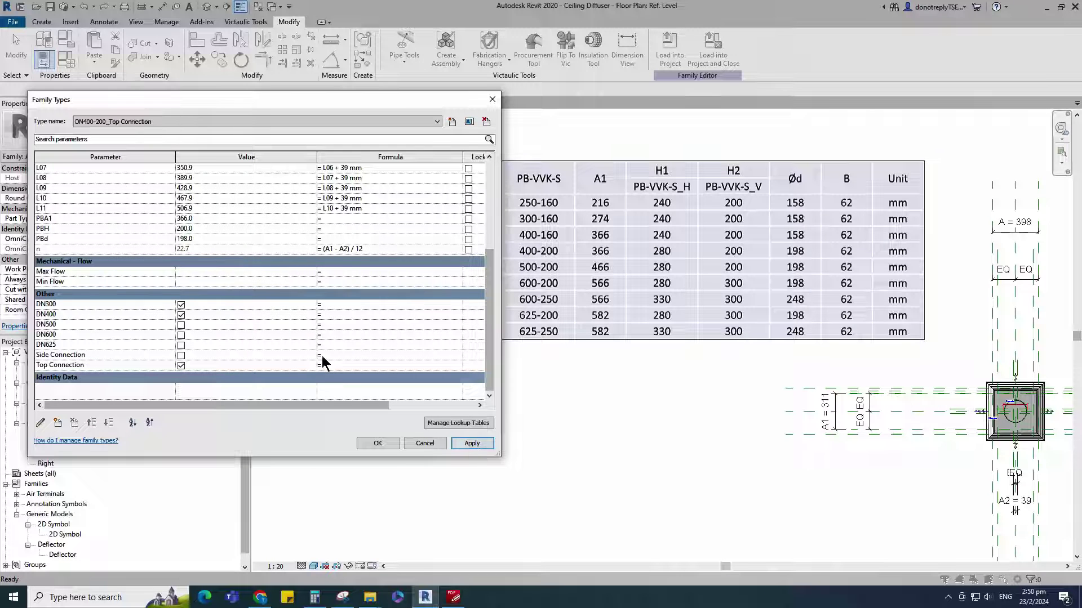
# Switch to the DN500 family type, apply it, and rename it DN500-200_Side Connection.
pyautogui.scroll(2, 349, 369)
pyautogui.click(153, 122)
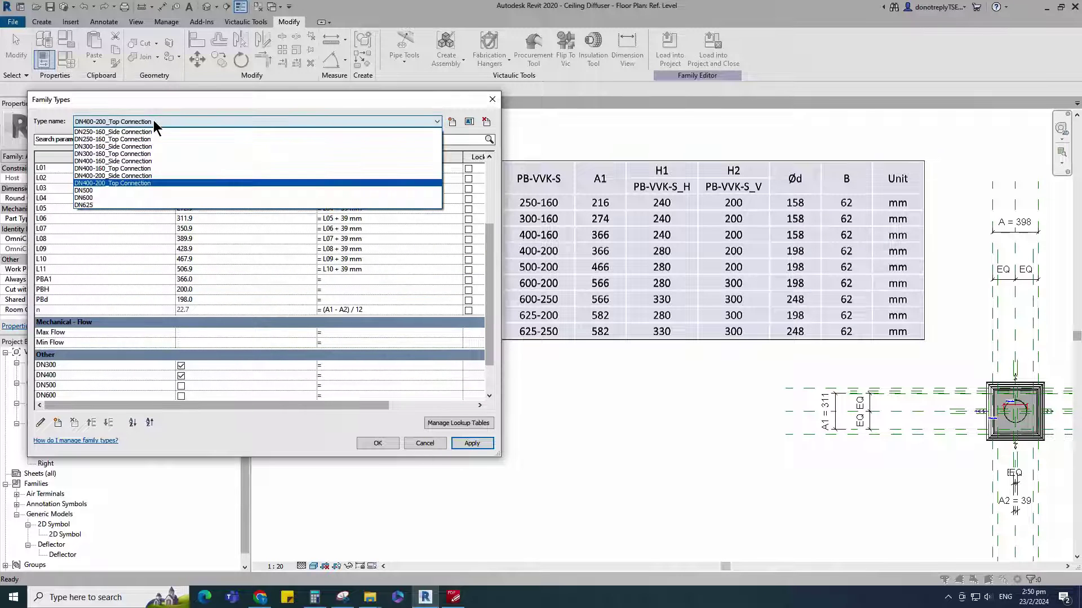
pyautogui.click(103, 190)
pyautogui.click(463, 445)
pyautogui.click(471, 443)
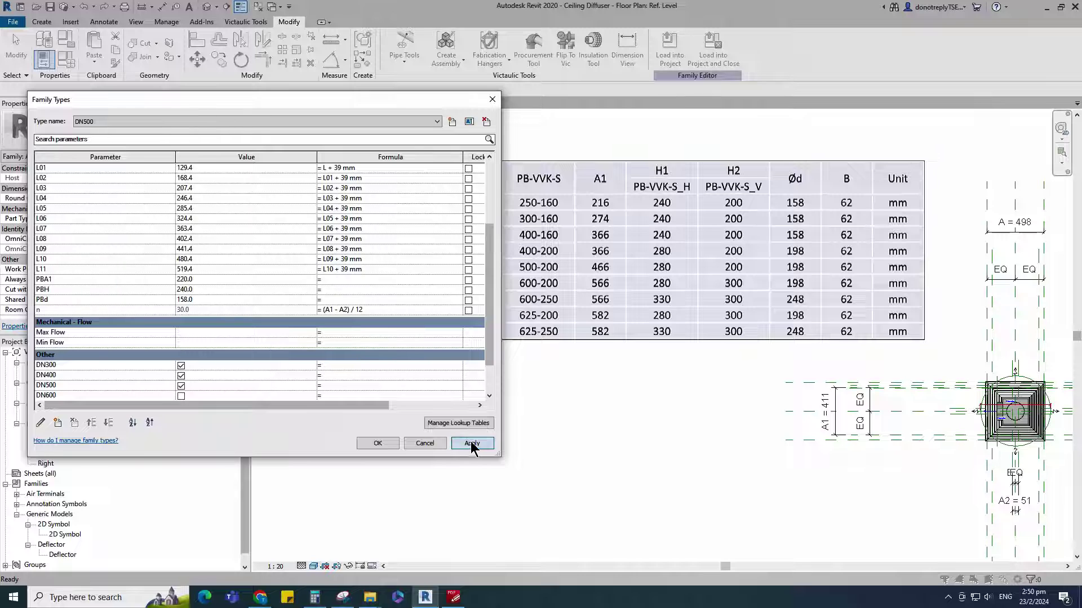
pyautogui.click(470, 122)
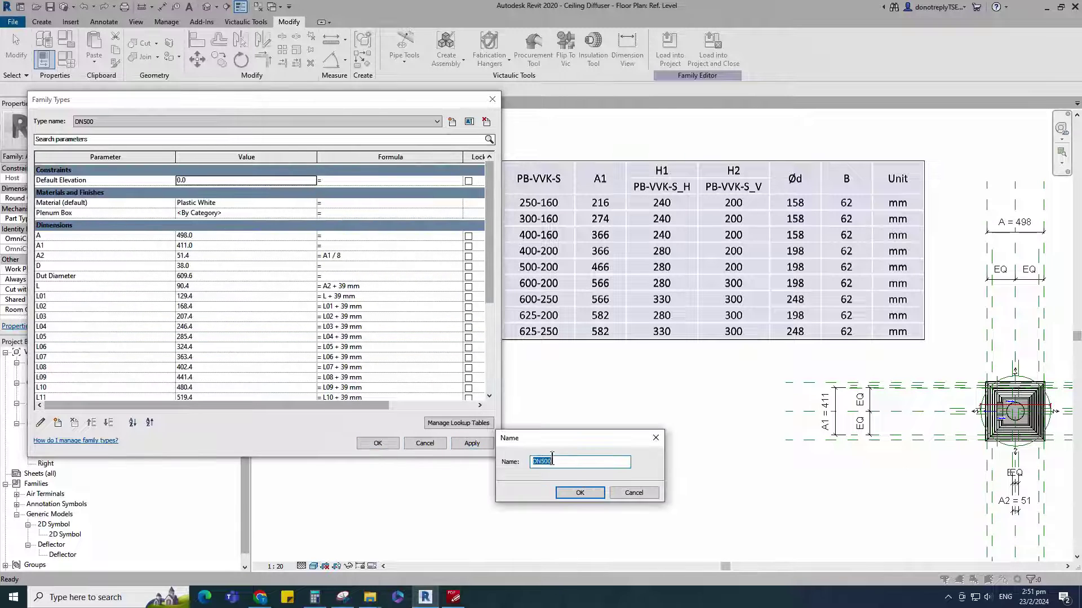
pyautogui.write('_')
pyautogui.press('BackSpace')
pyautogui.write('-200_S')
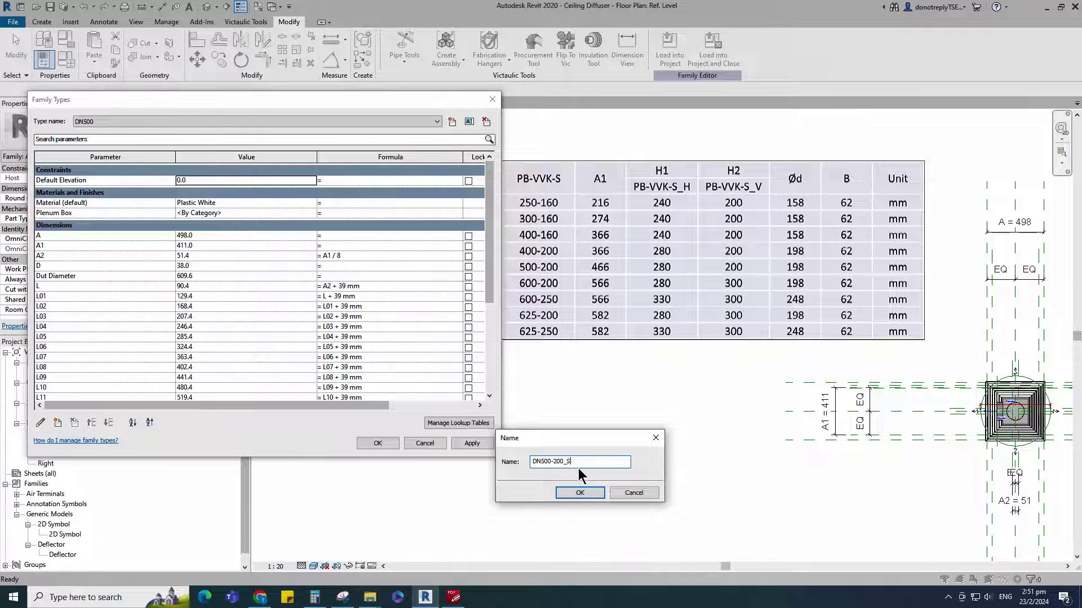
pyautogui.write('ide Connection')
pyautogui.click(567, 496)
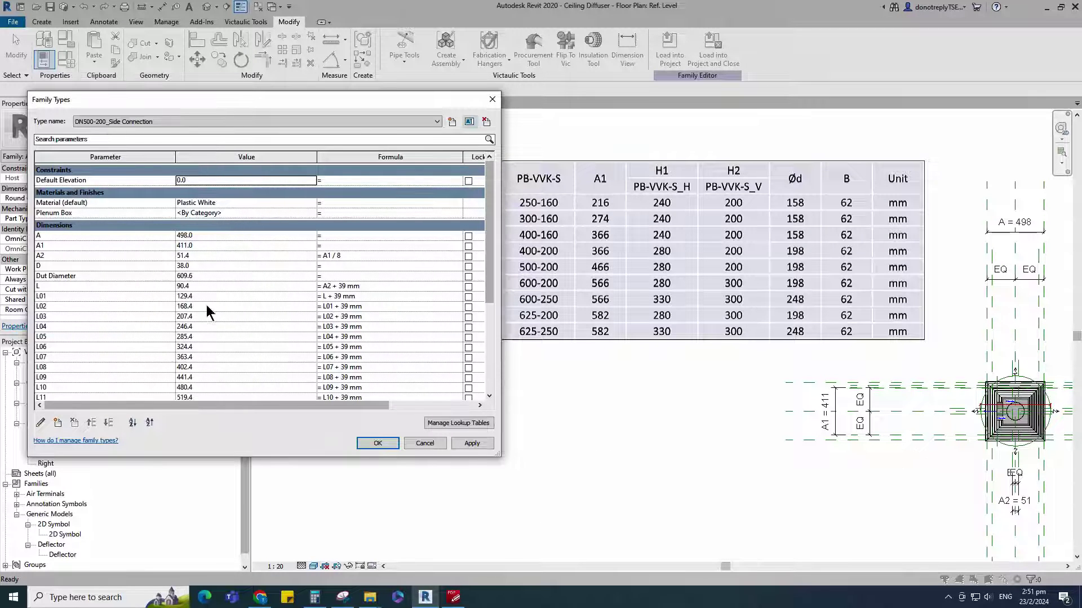
# For the DN500-200_Side Connection type, set Dut Diameter to 200, PBA1 to 466, PBH to 280 and PBd to 198.
pyautogui.click(189, 276)
pyautogui.write('200')
pyautogui.scroll(-3, 237, 298)
pyautogui.click(186, 310)
pyautogui.write('466')
pyautogui.click(159, 320)
pyautogui.write('280')
pyautogui.click(125, 330)
pyautogui.write('198')
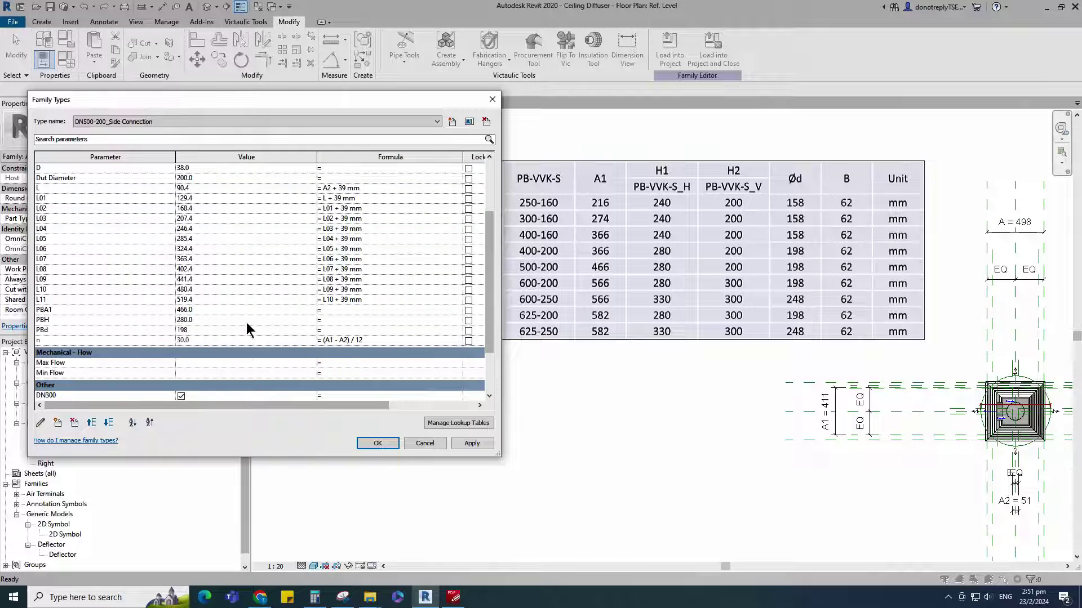
# Turn off Top Connection for the DN500-200_Side Connection type and apply the changes.
pyautogui.scroll(-3, 245, 327)
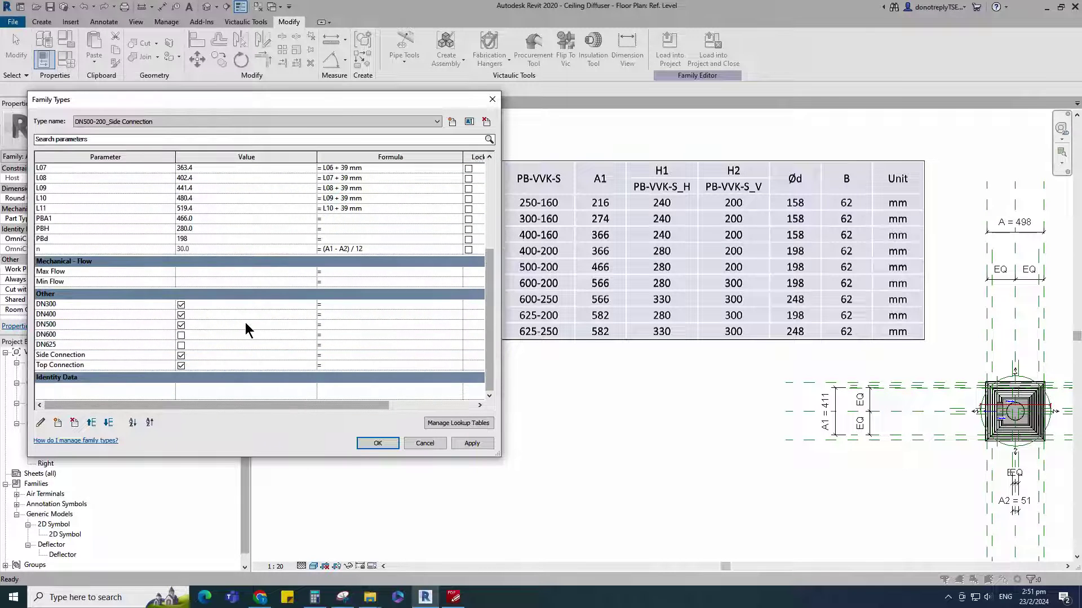
pyautogui.click(180, 366)
pyautogui.click(463, 445)
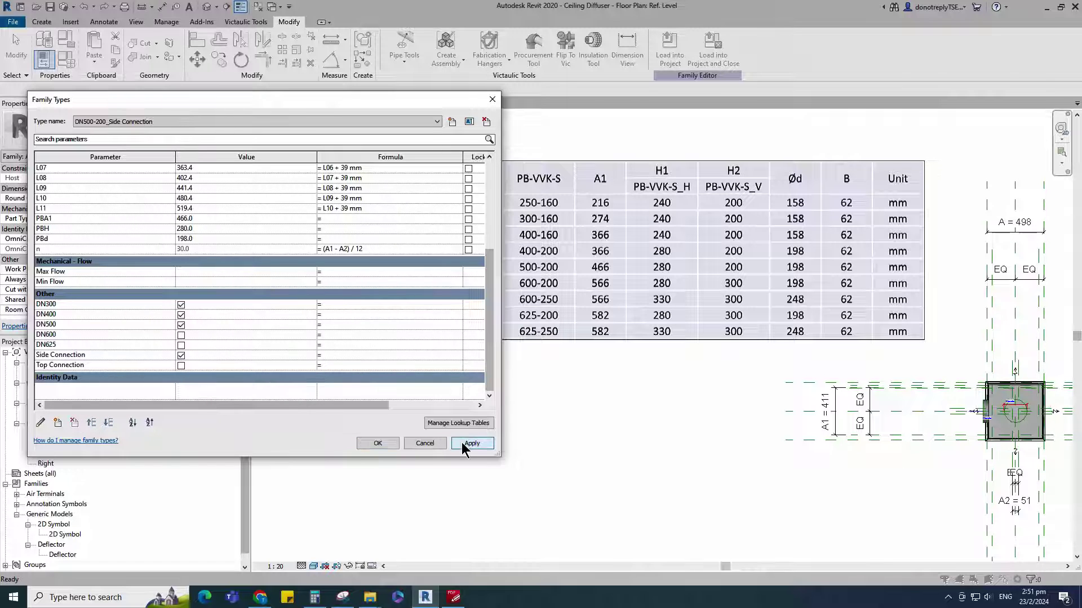
# Create a new family type named DN500-200_Top Connection from the DN500-200 side connection type.
pyautogui.click(454, 122)
pyautogui.write('DN500-200_Side Connection')
pyautogui.doubleClick(574, 461)
pyautogui.write('Top')
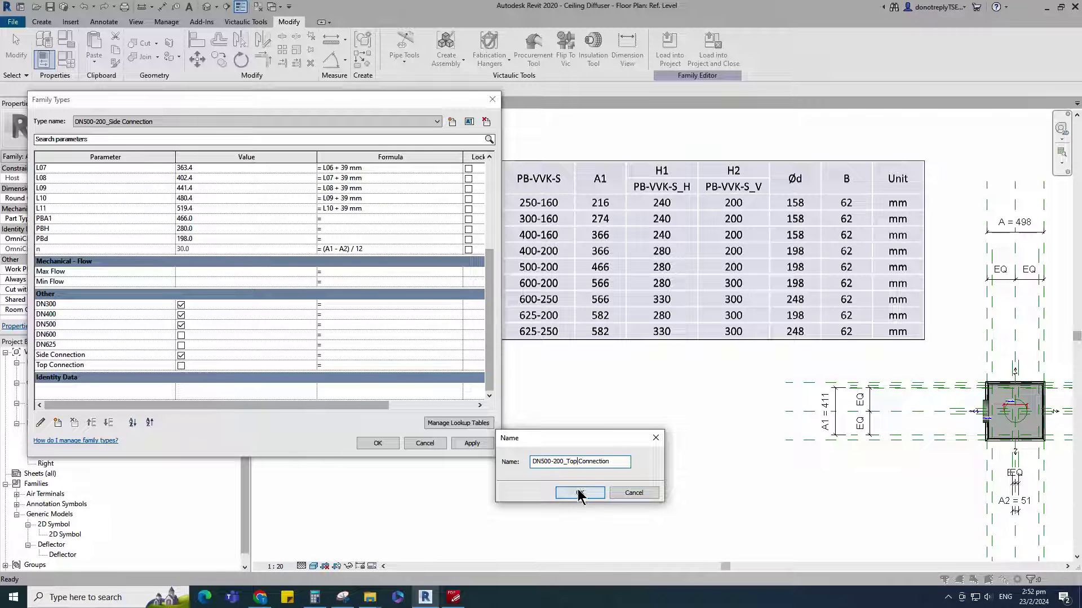
pyautogui.click(581, 493)
# For the DN500-200_Top Connection type, set PBH to 200, enable Top Connection instead of Side Connection, and apply.
pyautogui.scroll(2, 306, 296)
pyautogui.click(133, 292)
pyautogui.write('200')
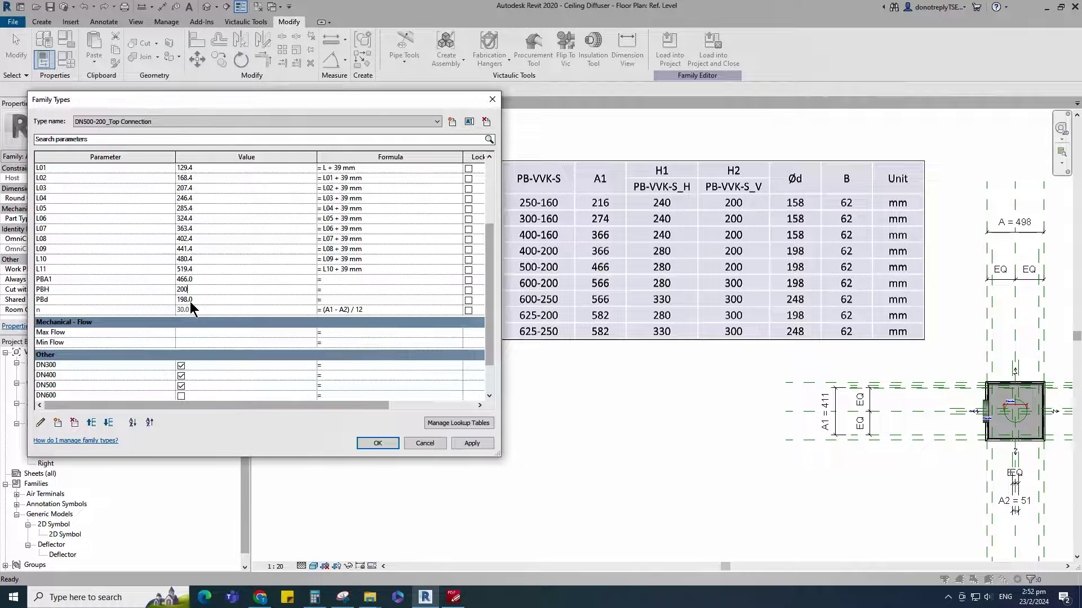
pyautogui.scroll(-2, 191, 309)
pyautogui.click(181, 365)
pyautogui.click(480, 443)
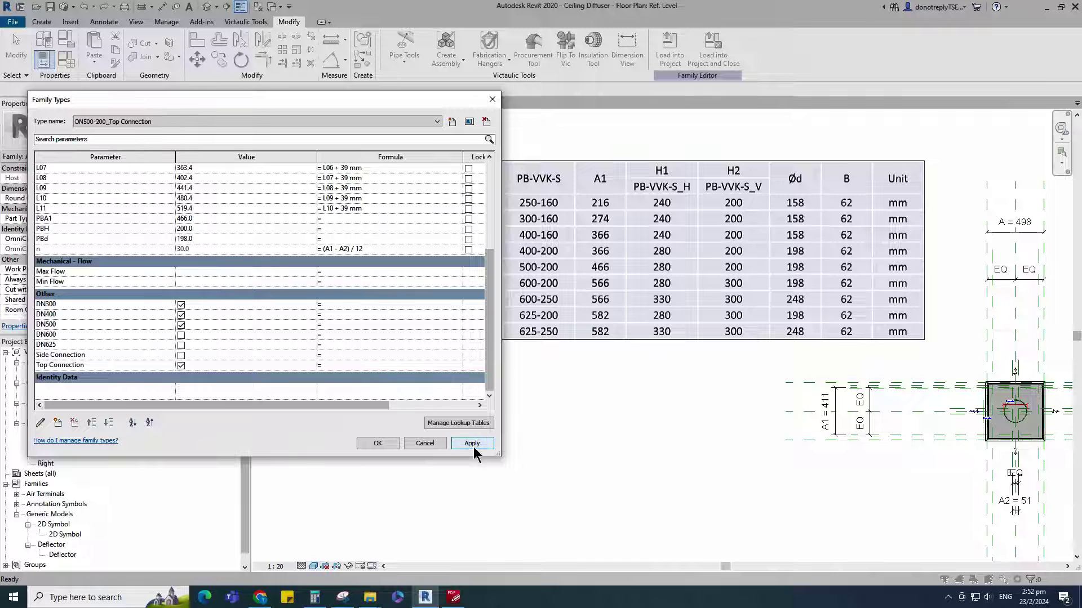
# Switch to the DN600 family type, apply it, and rename it DN600-200_Side Connection.
pyautogui.click(142, 122)
pyautogui.click(97, 205)
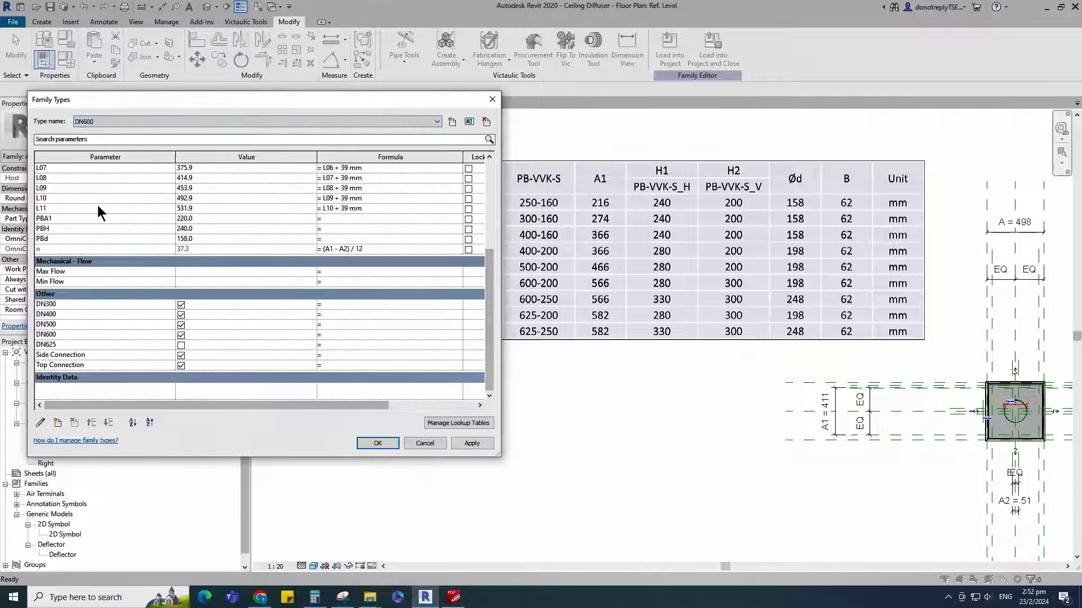
pyautogui.click(471, 444)
pyautogui.scroll(1, 375, 329)
pyautogui.scroll(6, 374, 328)
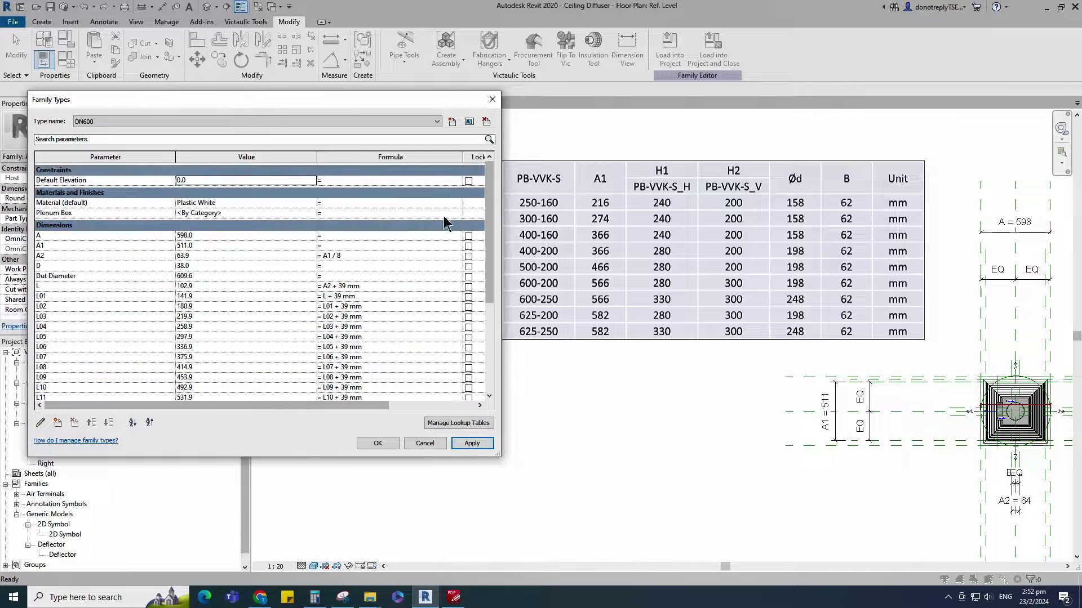
pyautogui.click(469, 122)
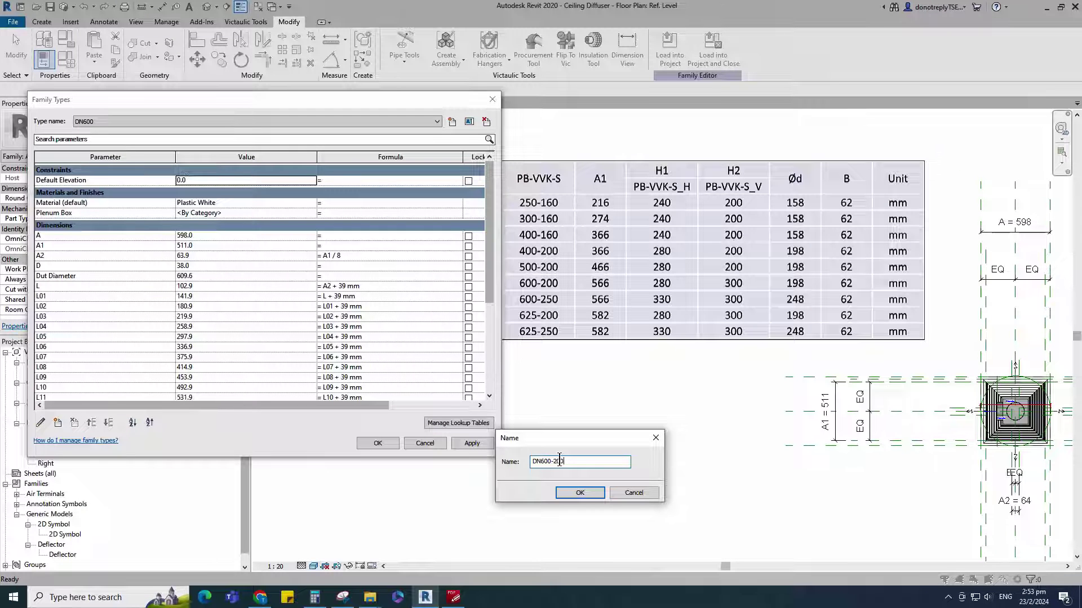
pyautogui.write('_Side Connection')
pyautogui.click(570, 492)
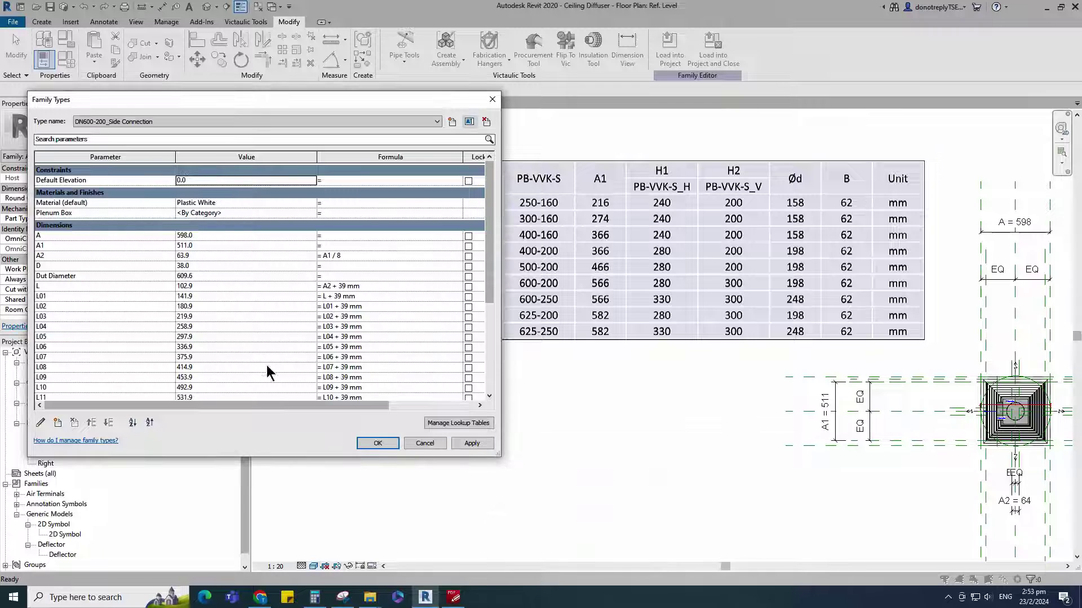
# For DN600-200_Side Connection, set Dut Diameter to 200, PBA1 to 566, PBH to 280 and PBd to 198, turn off Top Connection, and apply.
pyautogui.scroll(-4, 126, 286)
pyautogui.write('566')
pyautogui.press('Tab')
pyautogui.write('280')
pyautogui.press('Tab')
pyautogui.write('198')
pyautogui.scroll(-3, 128, 337)
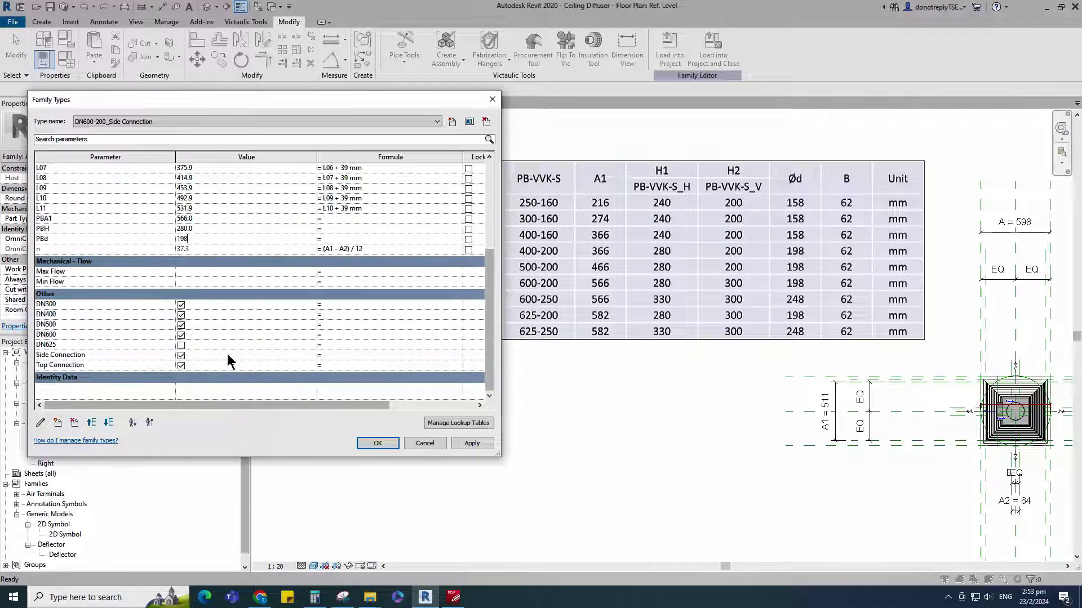
pyautogui.click(182, 365)
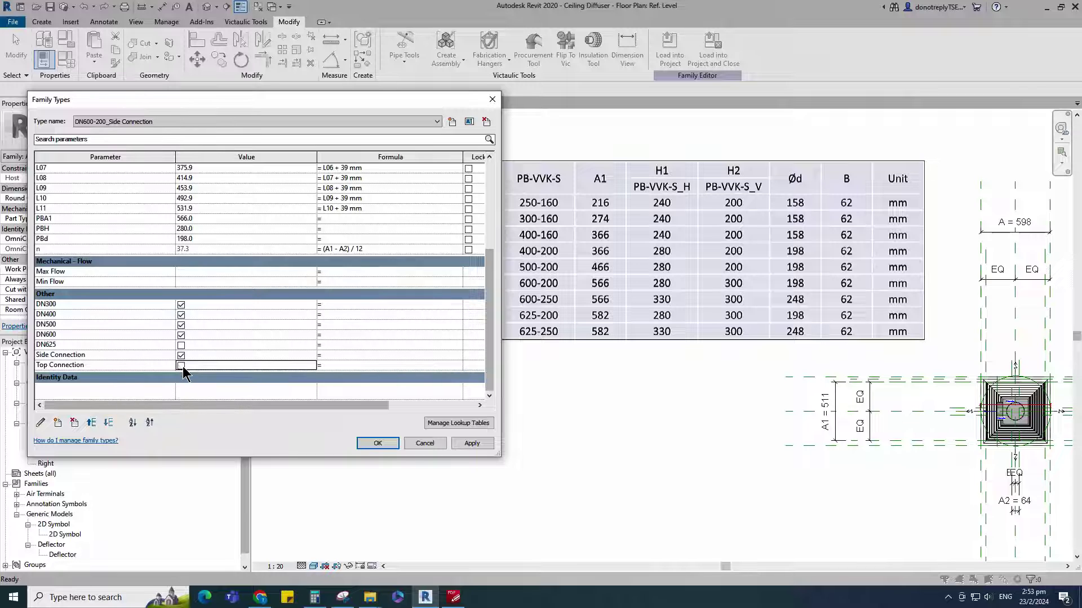
pyautogui.click(472, 444)
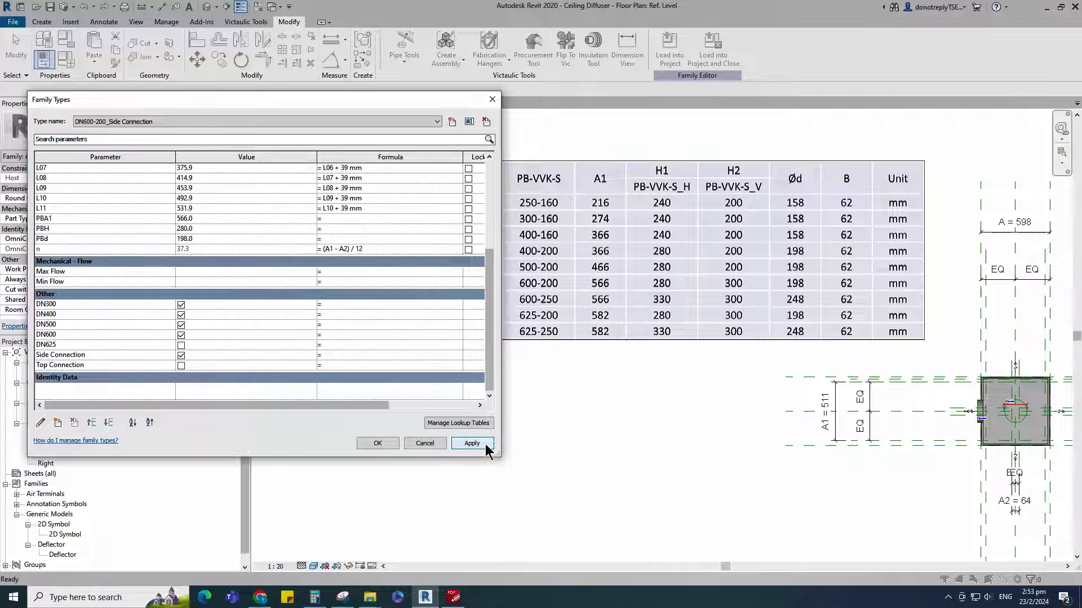
# Create a new family type named DN600-200_Top Connection from the DN600-200 side connection type.
pyautogui.click(451, 122)
pyautogui.write('DN600-200_Side Connection')
pyautogui.click(579, 462)
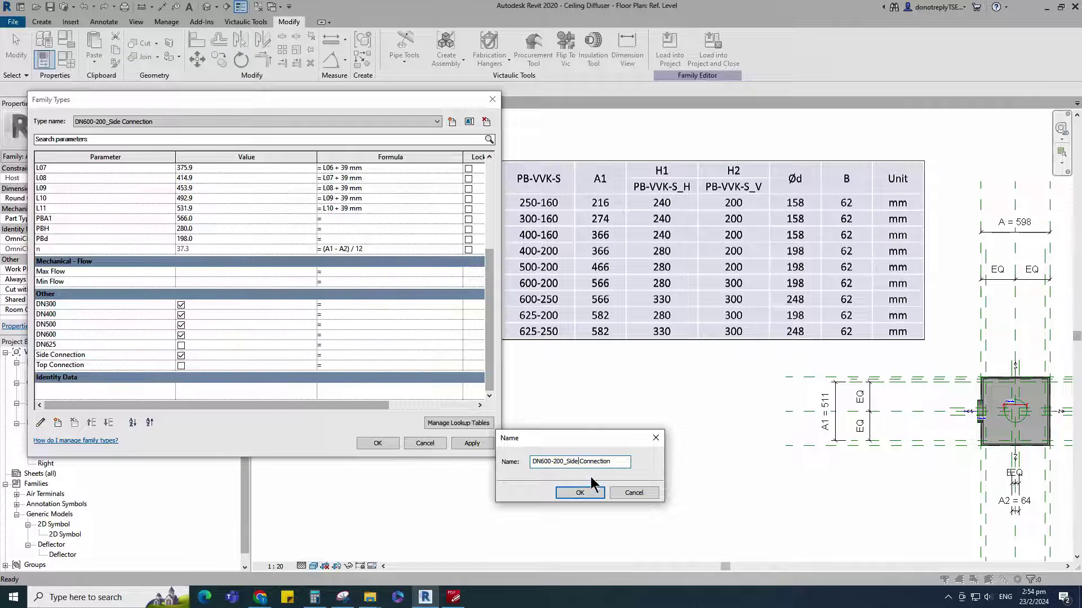
pyautogui.press('BackSpace')
pyautogui.press('BackSpace')
pyautogui.press('BackSpace')
pyautogui.press('BackSpace')
pyautogui.press('BackSpace')
pyautogui.write('Top')
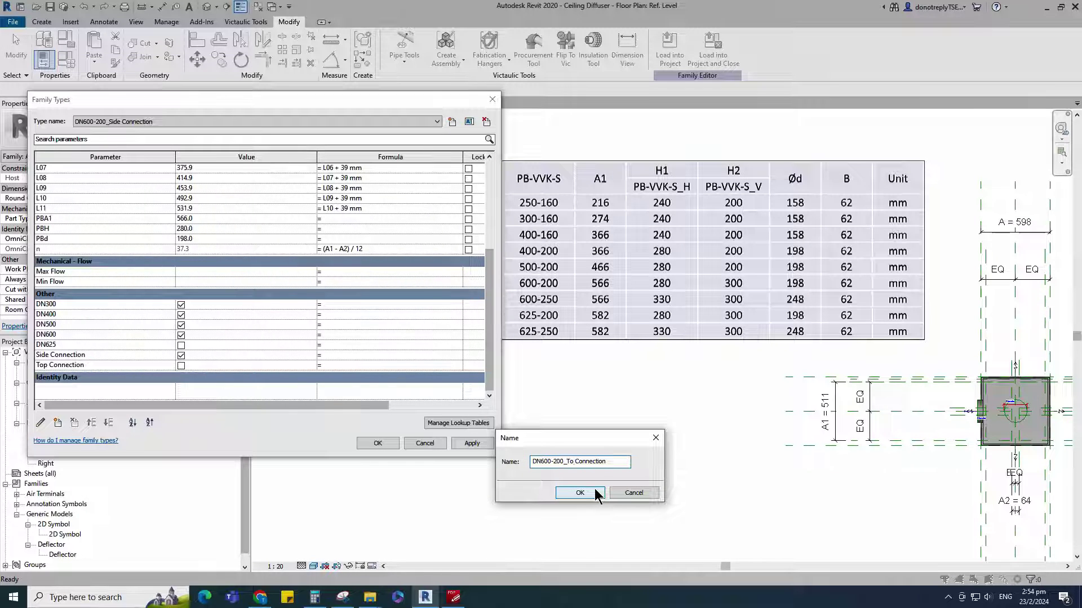
pyautogui.click(580, 493)
# For the DN600-200_Top Connection type, set PBH to 300, enable Top Connection instead of Side Connection, and apply.
pyautogui.scroll(2, 247, 329)
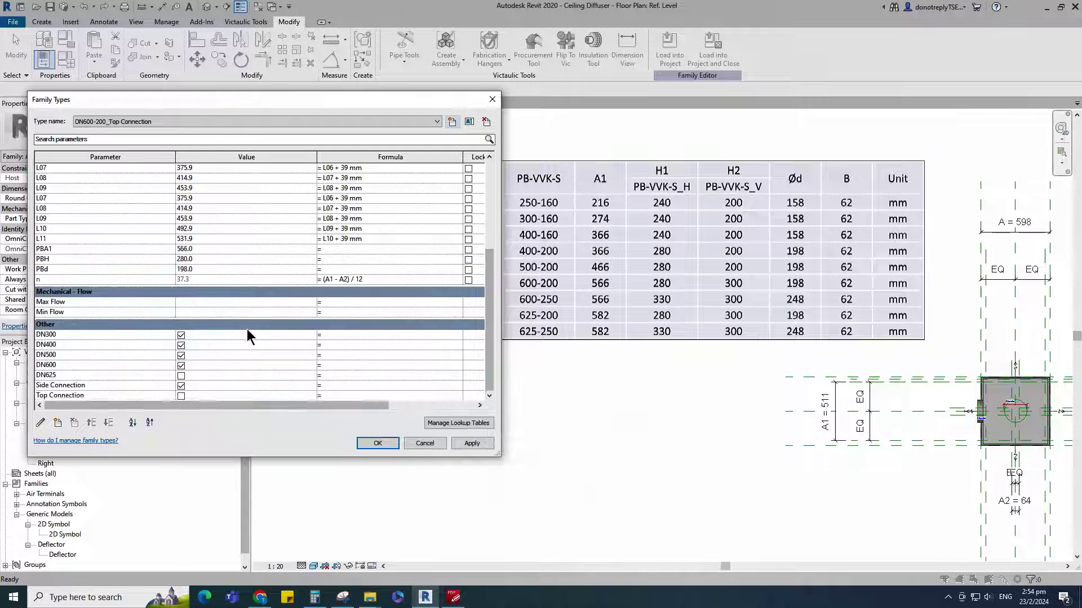
pyautogui.click(185, 259)
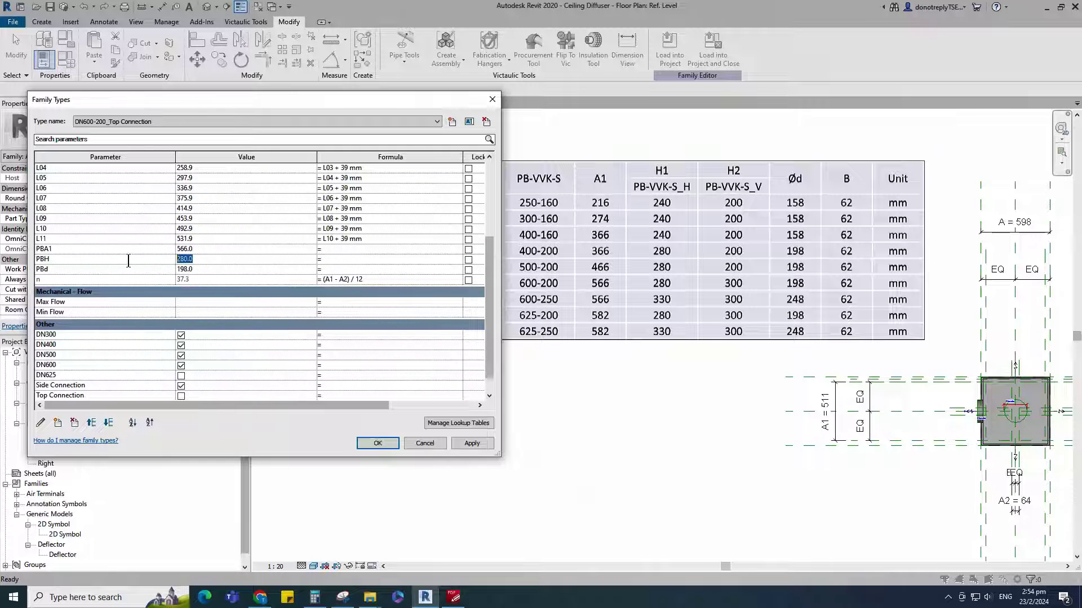
pyautogui.write('300')
pyautogui.scroll(-1, 214, 326)
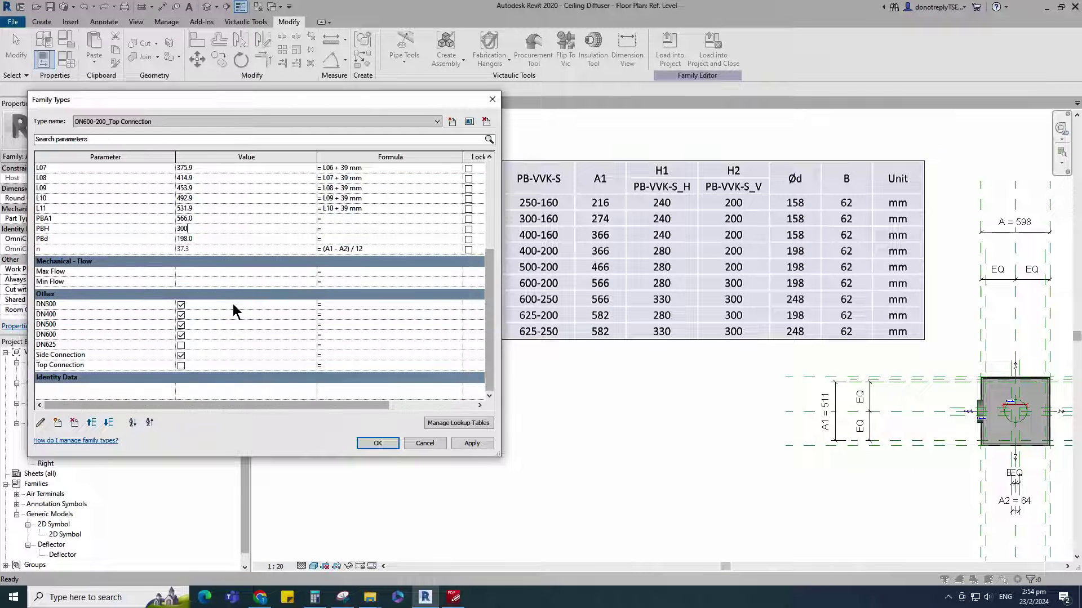
pyautogui.click(181, 356)
pyautogui.click(181, 365)
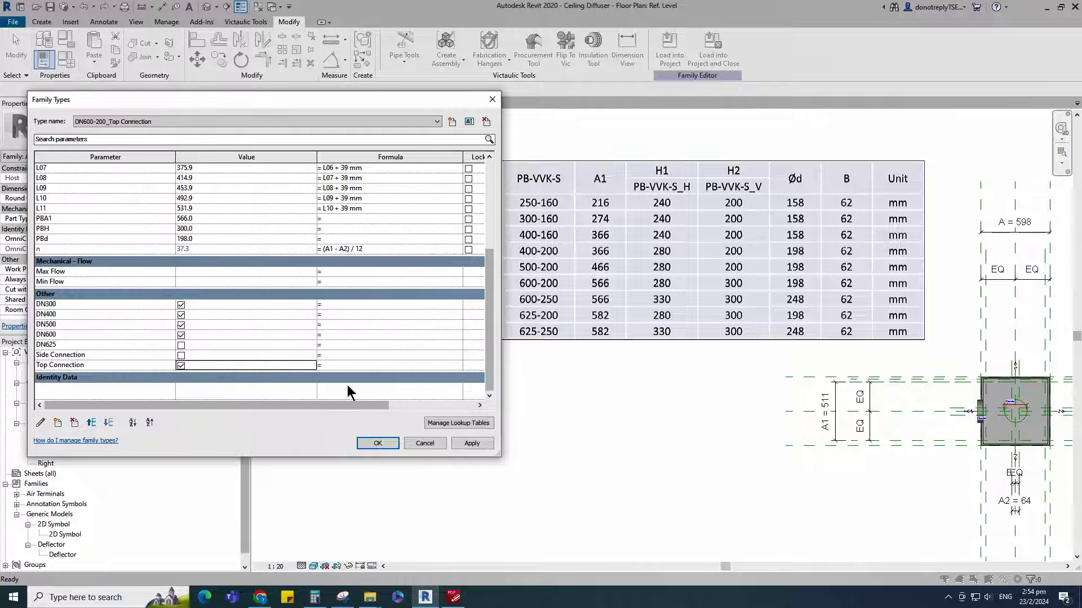
pyautogui.click(471, 444)
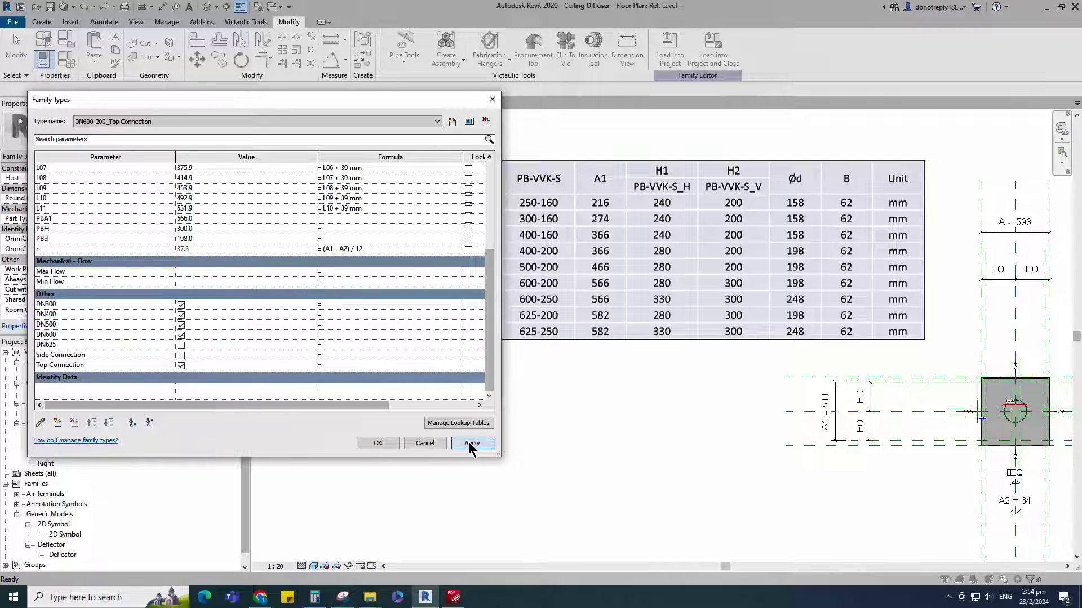
# Create a new family type named DN600-250_Side Connection from the DN600-200 top connection type.
pyautogui.scroll(1, 287, 340)
pyautogui.scroll(5, 286, 341)
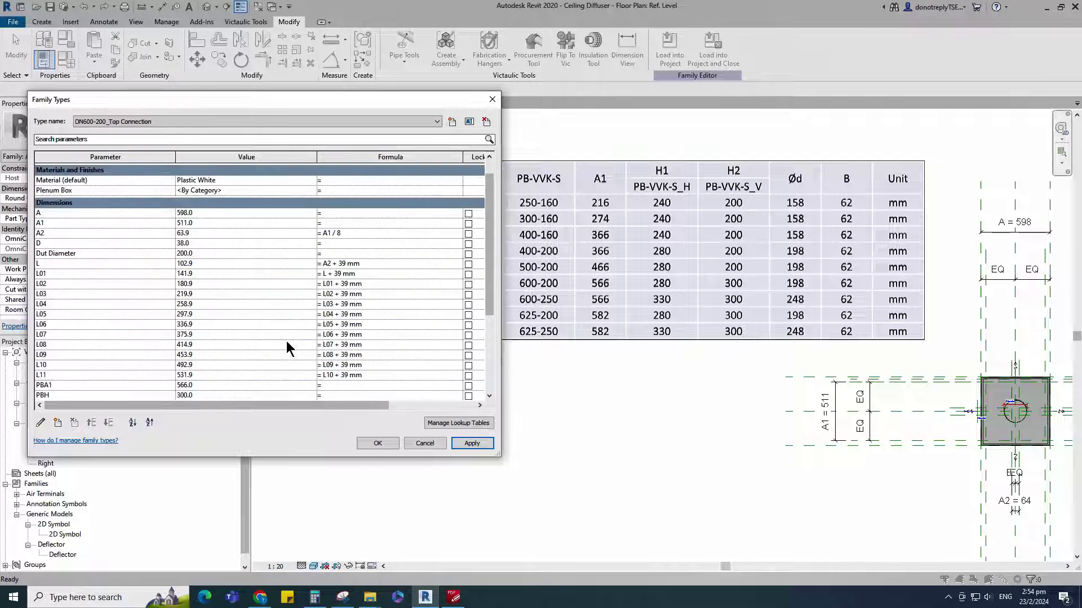
pyautogui.scroll(1, 286, 340)
pyautogui.click(452, 122)
pyautogui.write('DN600-200_Side Connection')
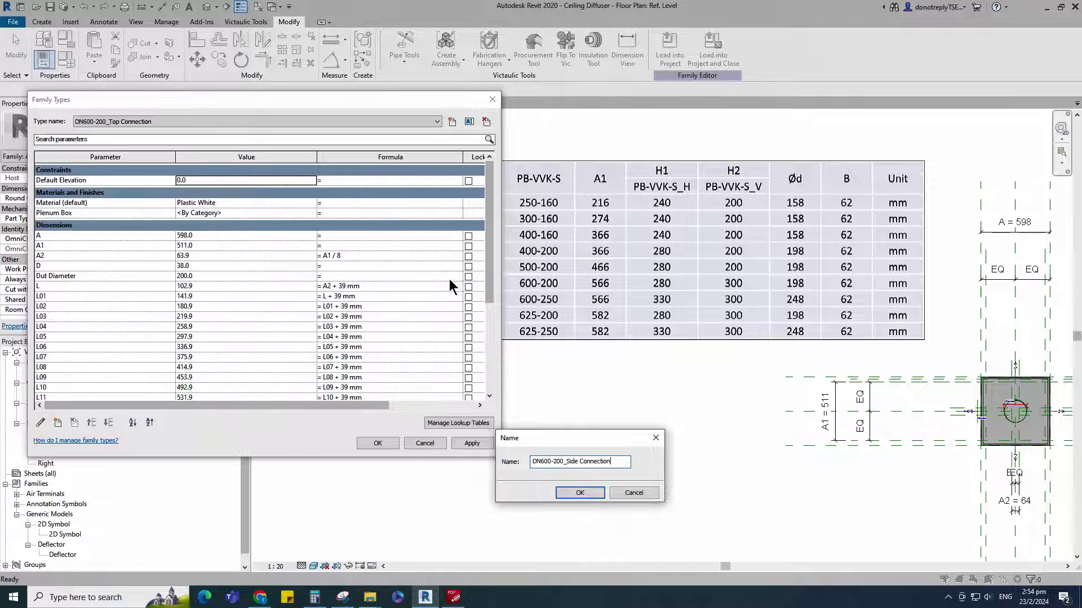
pyautogui.click(560, 462)
pyautogui.press('BackSpace')
pyautogui.write('5')
pyautogui.click(595, 490)
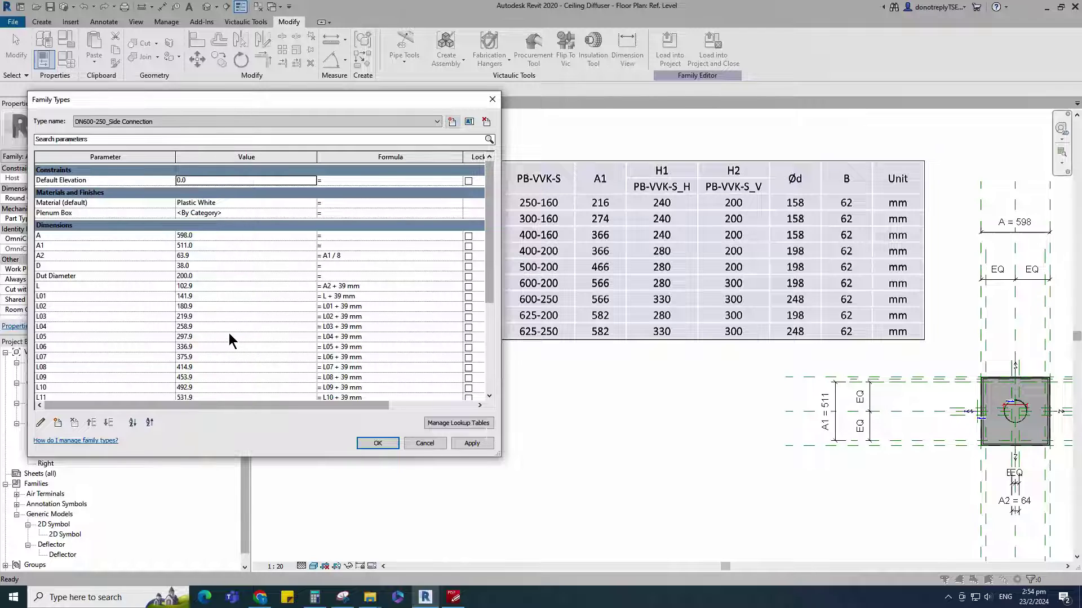
# For DN600-250_Side Connection, set Dut Diameter to 250, PBH to 330 and PBd to 248, enable Side Connection instead of Top Connection, and apply.
pyautogui.click(208, 276)
pyautogui.write('250')
pyautogui.scroll(-3, 218, 329)
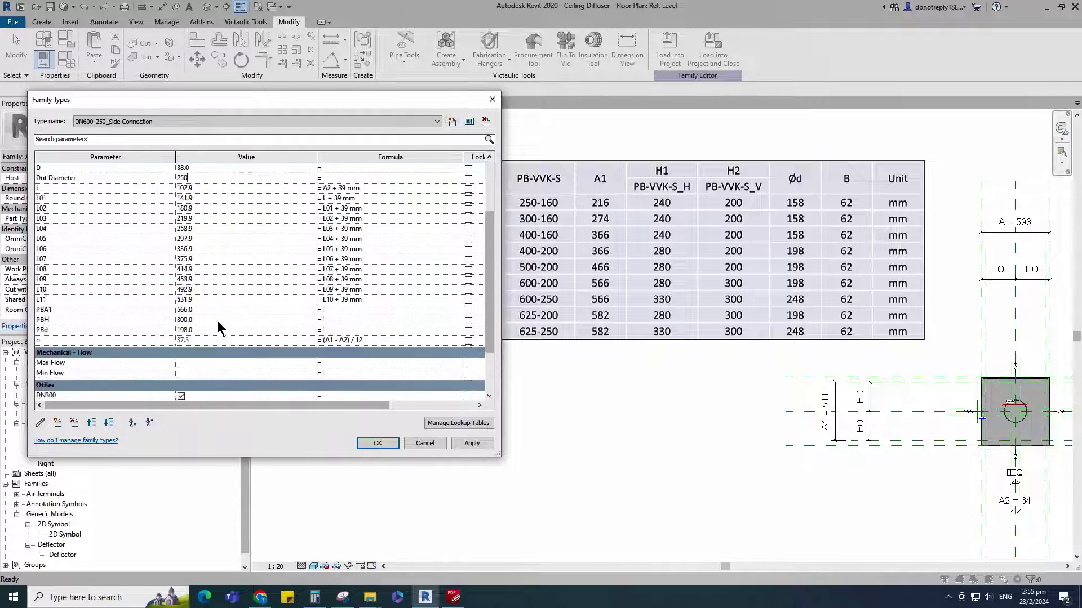
pyautogui.click(187, 322)
pyautogui.write('330')
pyautogui.click(190, 330)
pyautogui.write('248')
pyautogui.scroll(-3, 270, 357)
pyautogui.click(181, 365)
pyautogui.click(472, 443)
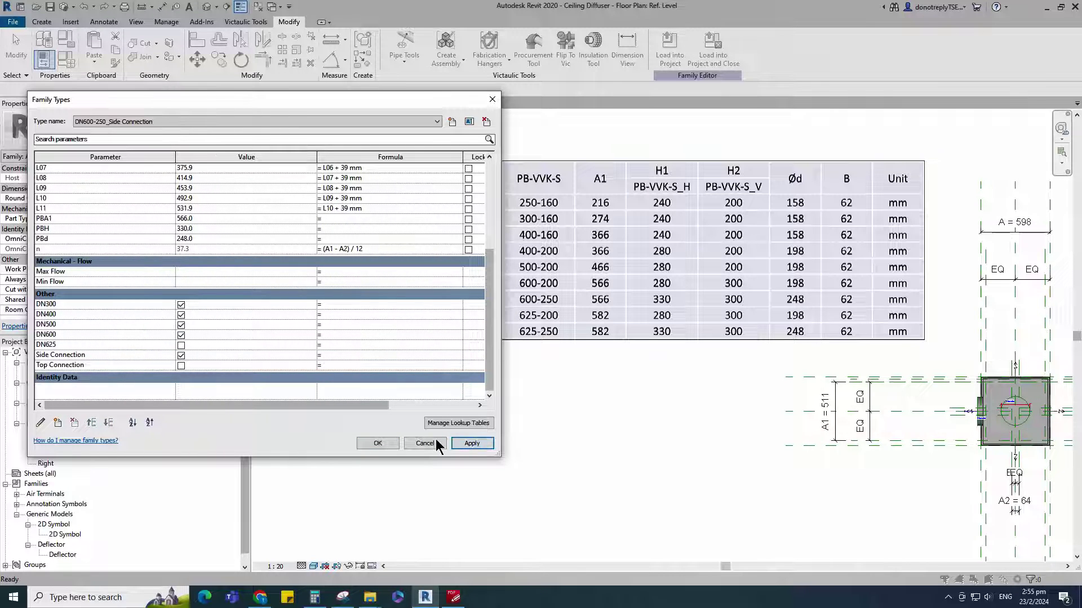
# Create a new family type named DN600-250_Top Connection from the DN600-250 side connection type.
pyautogui.click(452, 122)
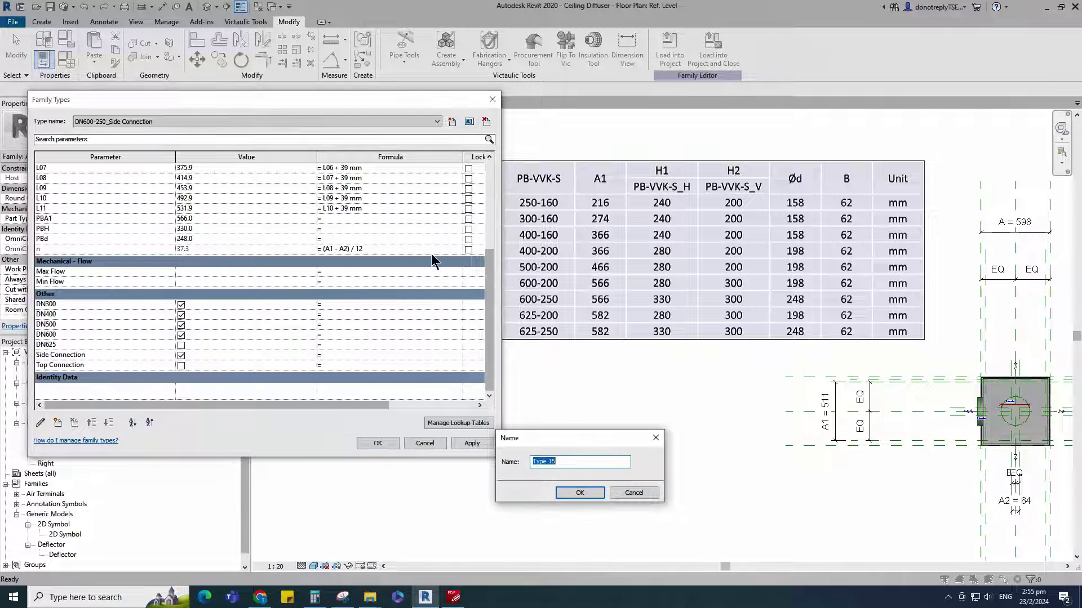
pyautogui.click(577, 461)
pyautogui.press('BackSpace')
pyautogui.press('BackSpace')
pyautogui.press('BackSpace')
pyautogui.press('BackSpace')
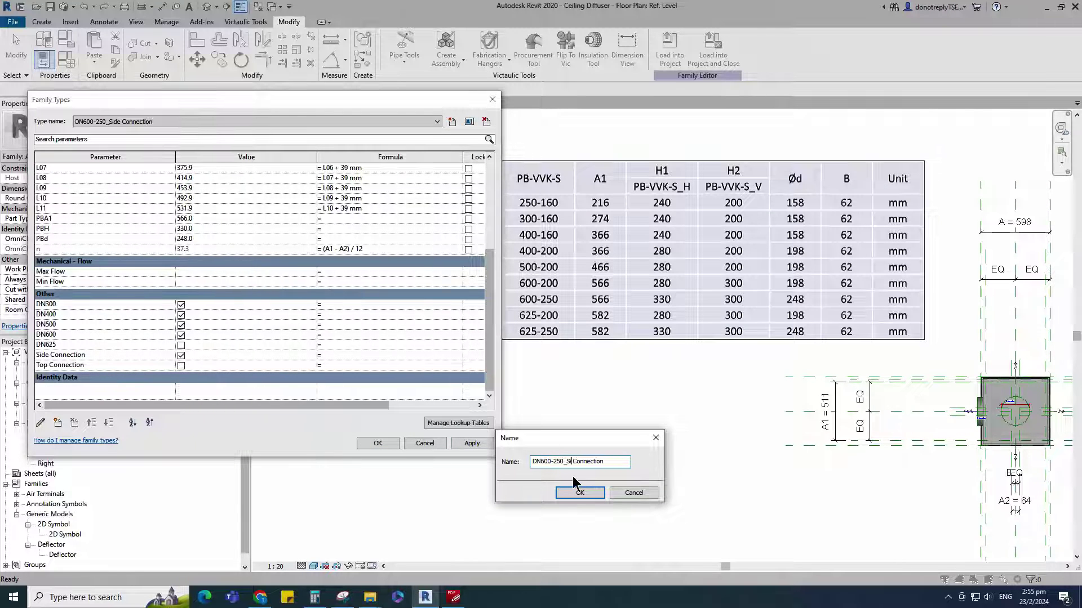
pyautogui.write('Top')
pyautogui.click(578, 495)
# For the DN600-250_Top Connection type, set PBH to 300, enable Top Connection instead of Side Connection, and apply.
pyautogui.scroll(3, 185, 324)
pyautogui.click(184, 320)
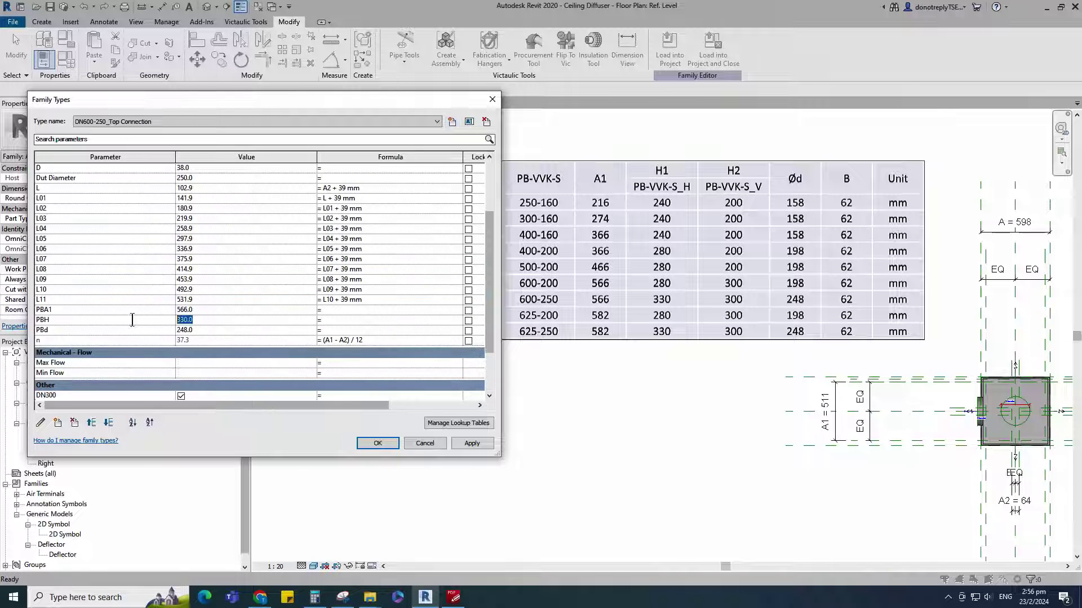
pyautogui.write('300')
pyautogui.scroll(-3, 218, 342)
pyautogui.click(181, 355)
pyautogui.click(181, 366)
pyautogui.click(486, 446)
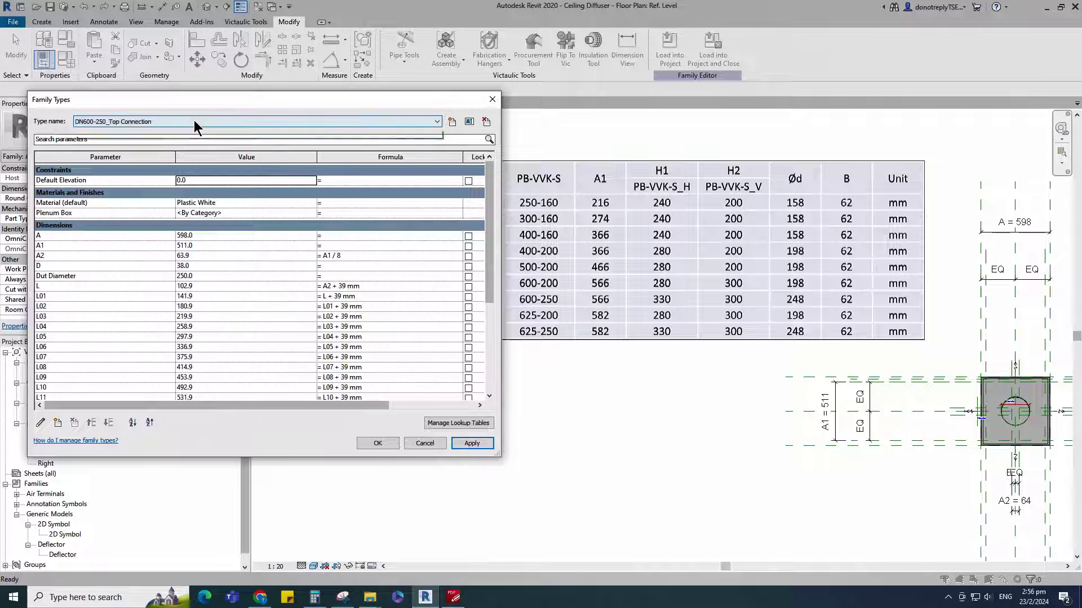
# Switch to the DN625 family type, apply it, and rename it DN625-200_Side Connection.
pyautogui.click(193, 120)
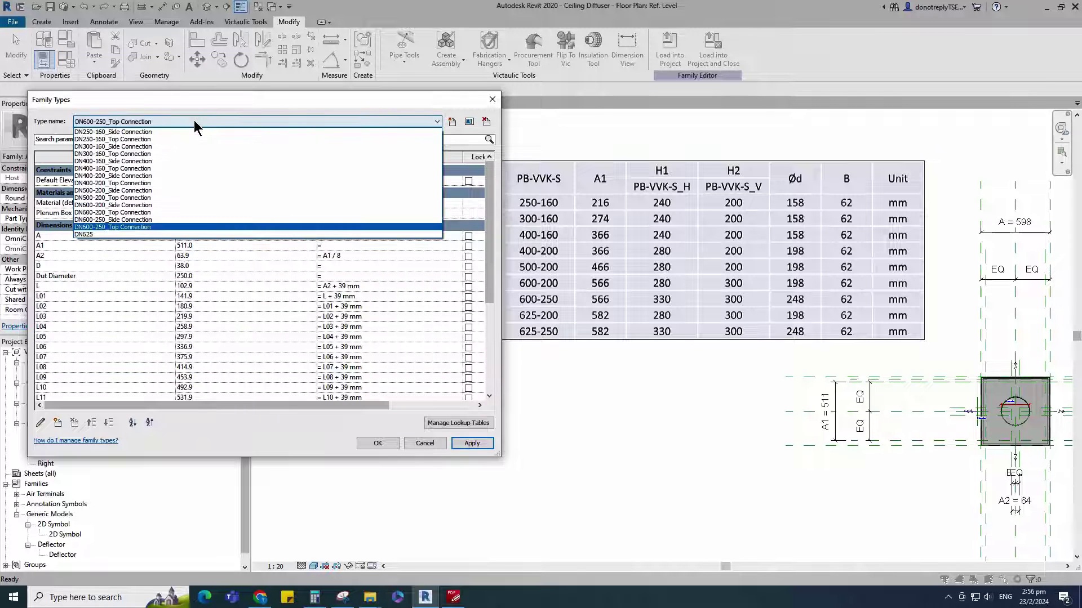
pyautogui.click(106, 234)
pyautogui.click(472, 443)
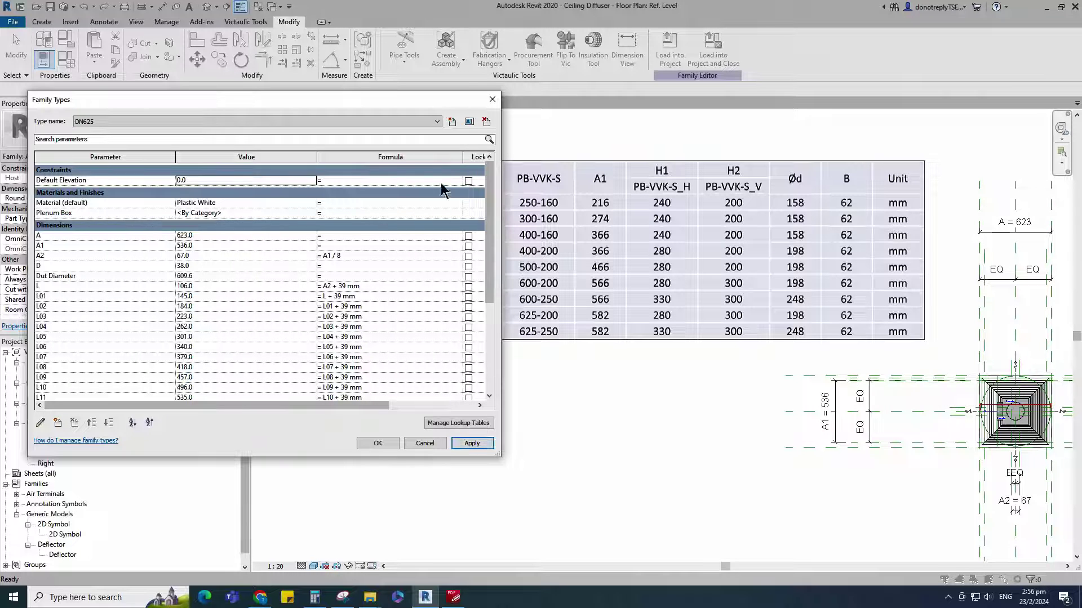
pyautogui.click(469, 122)
pyautogui.click(550, 461)
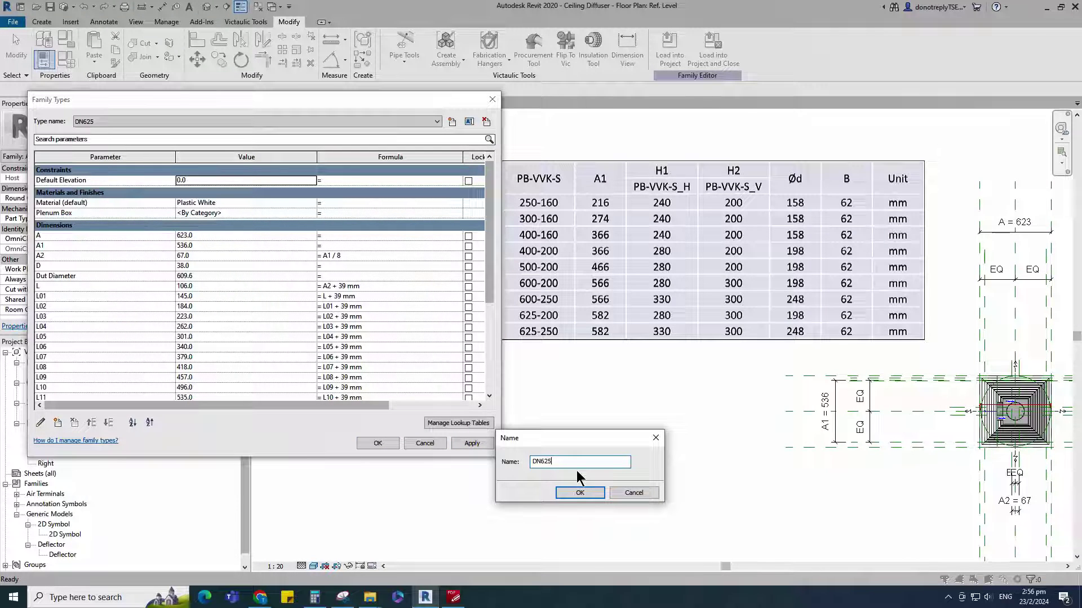
pyautogui.write('-200_Side Connection')
pyautogui.click(579, 493)
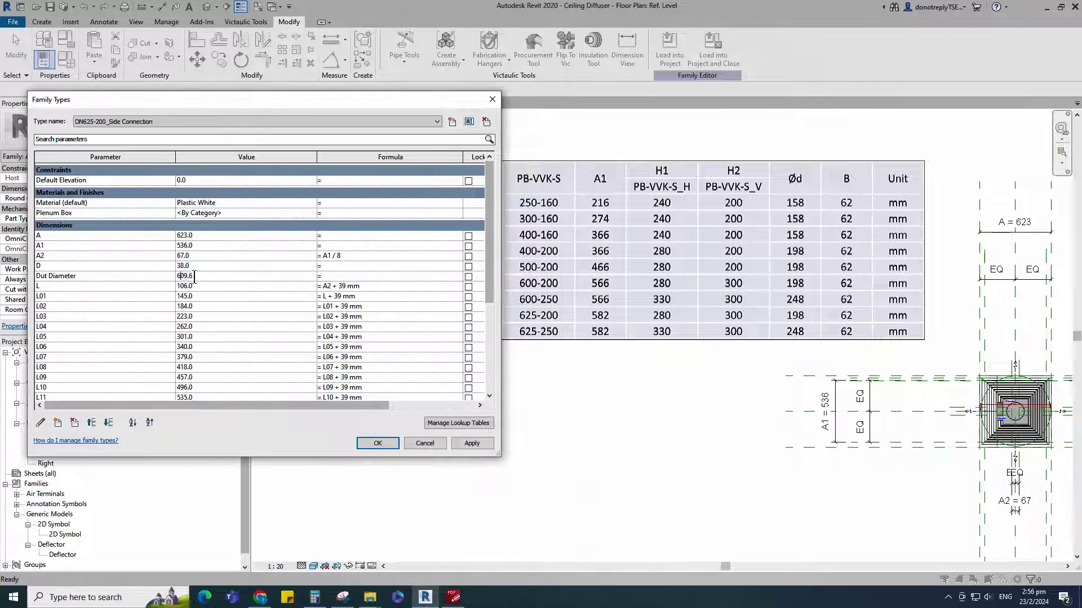
# For DN625-200_Side Connection, set Dut Diameter to 200, PBA1 to 582, PBH to 280 and PBd to 198, turn off Top Connection, and apply.
pyautogui.scroll(-3, 259, 312)
pyautogui.click(188, 340)
pyautogui.write('582')
pyautogui.press('Tab')
pyautogui.write('280')
pyautogui.press('Tab')
pyautogui.write('1')
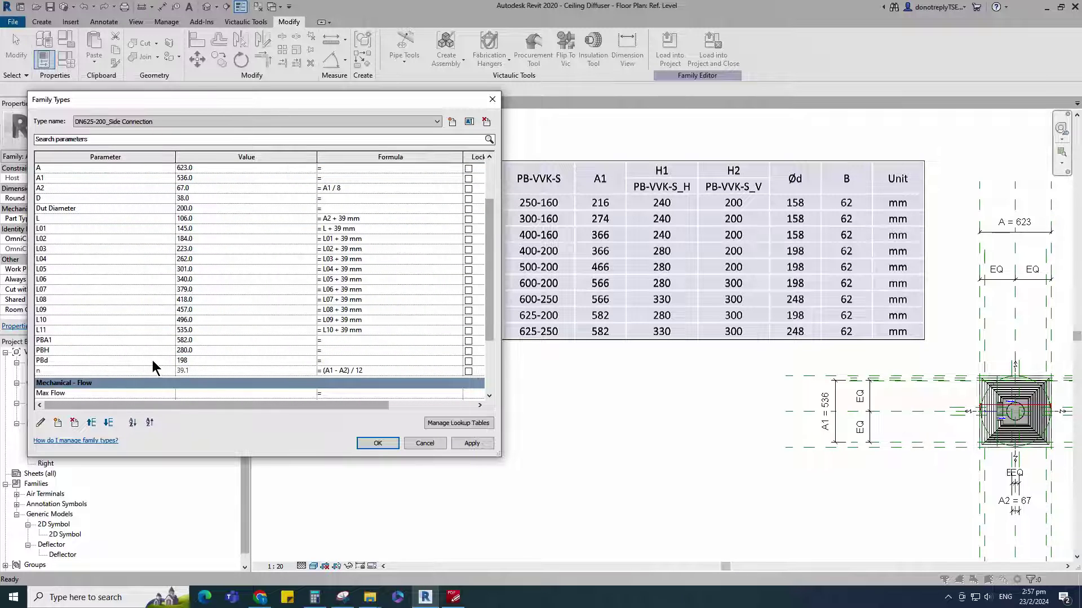
pyautogui.scroll(-4, 233, 340)
pyautogui.click(182, 365)
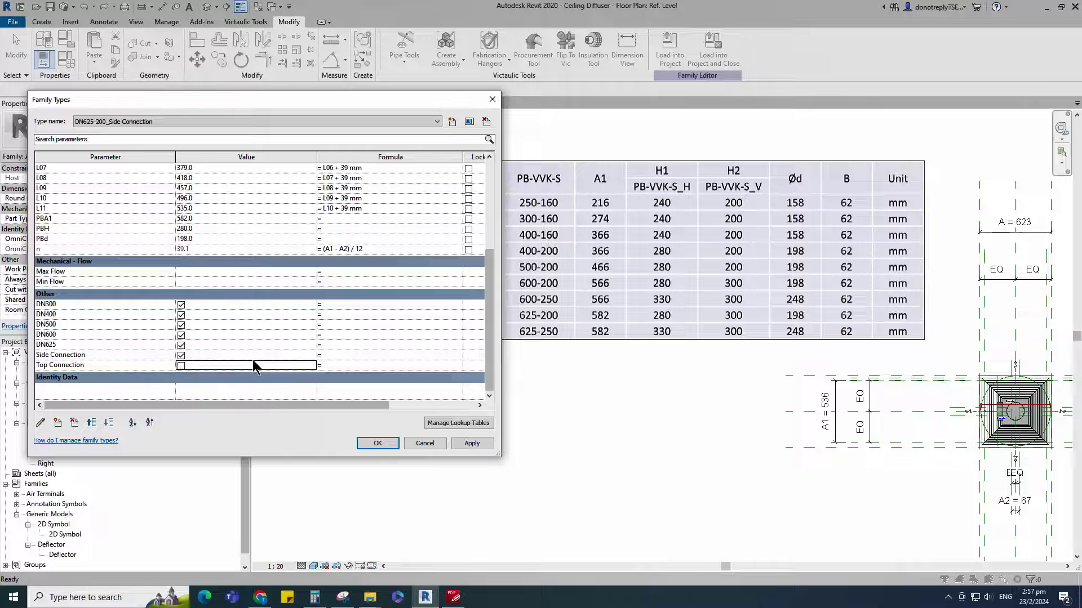
pyautogui.click(475, 445)
# Create a new family type named DN625-200_Top Connection from the DN625-200 side connection type.
pyautogui.scroll(4, 360, 372)
pyautogui.click(451, 121)
pyautogui.write('DN625-200_Side Connection')
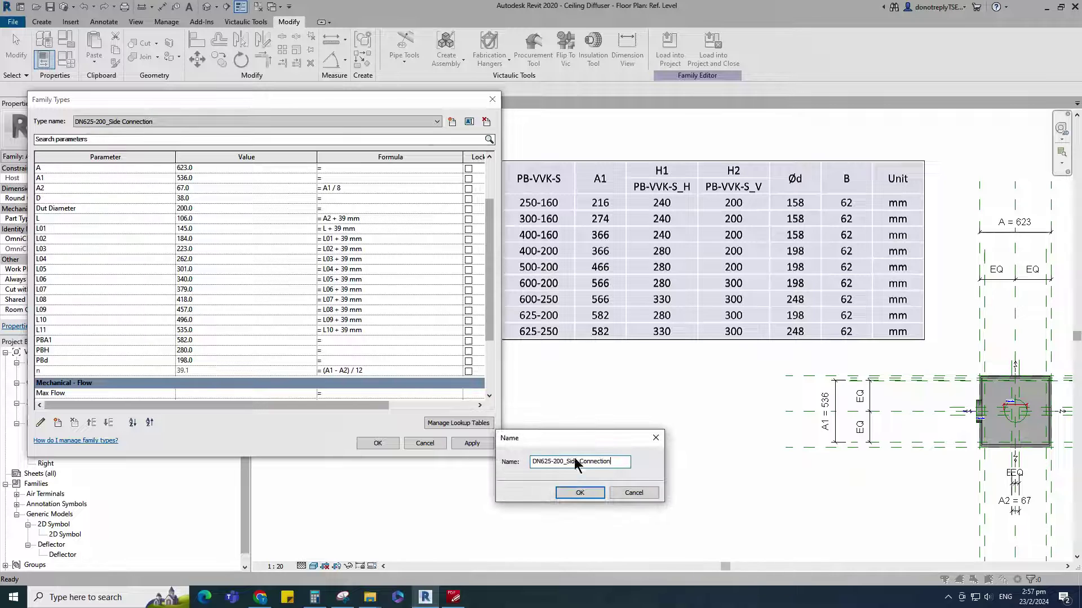
pyautogui.press('BackSpace')
pyautogui.press('BackSpace')
pyautogui.press('BackSpace')
pyautogui.press('BackSpace')
pyautogui.write('Top')
pyautogui.click(580, 493)
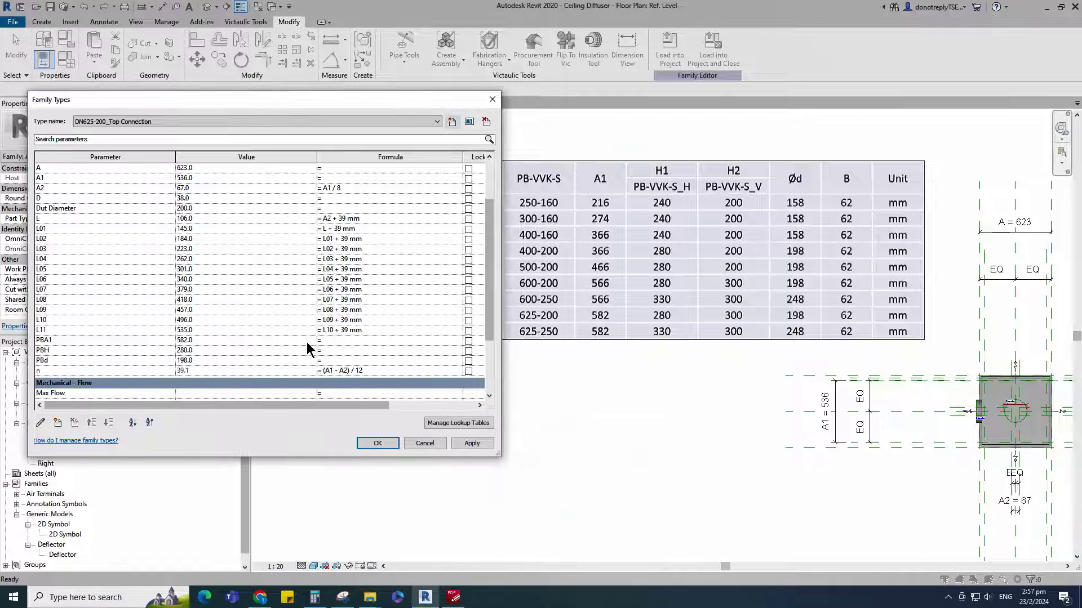
# For the DN625-200_Top Connection type, set PBH to 300, enable Top Connection instead of Side Connection, and apply.
pyautogui.scroll(-3, 160, 253)
pyautogui.click(213, 260)
pyautogui.write('300')
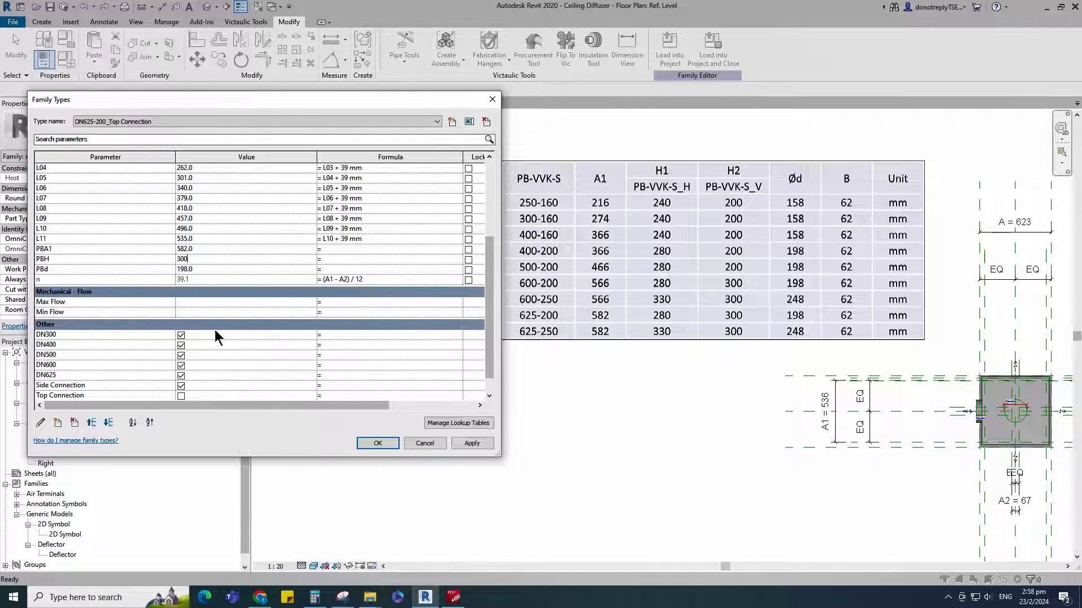
pyautogui.scroll(-1, 193, 361)
pyautogui.click(181, 355)
pyautogui.click(467, 444)
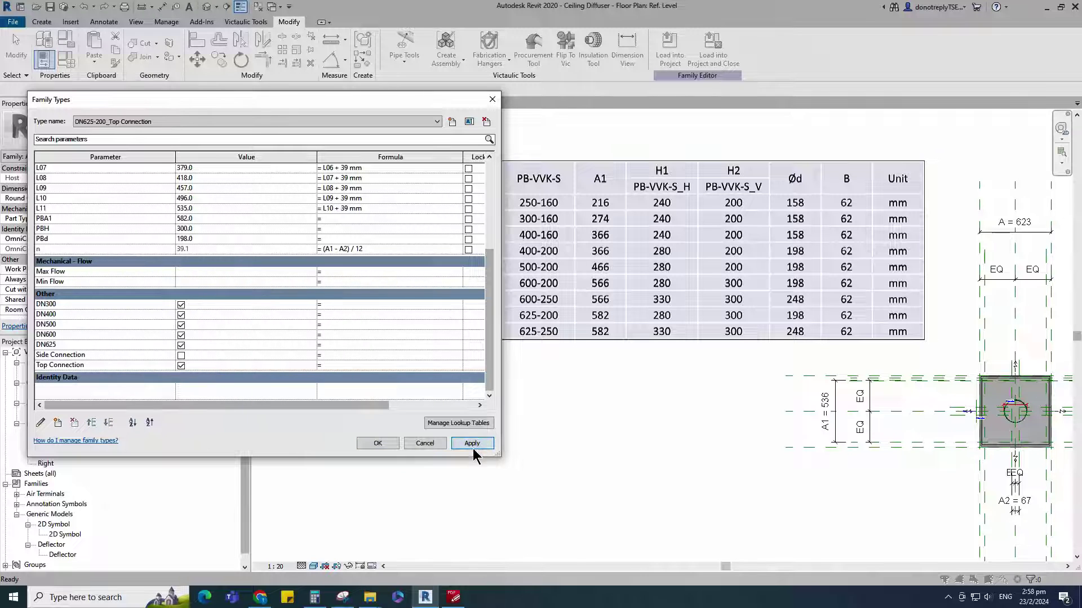
# Create a new family type named DN625-250_Side Connection from the DN625-200 top connection type.
pyautogui.scroll(2, 306, 356)
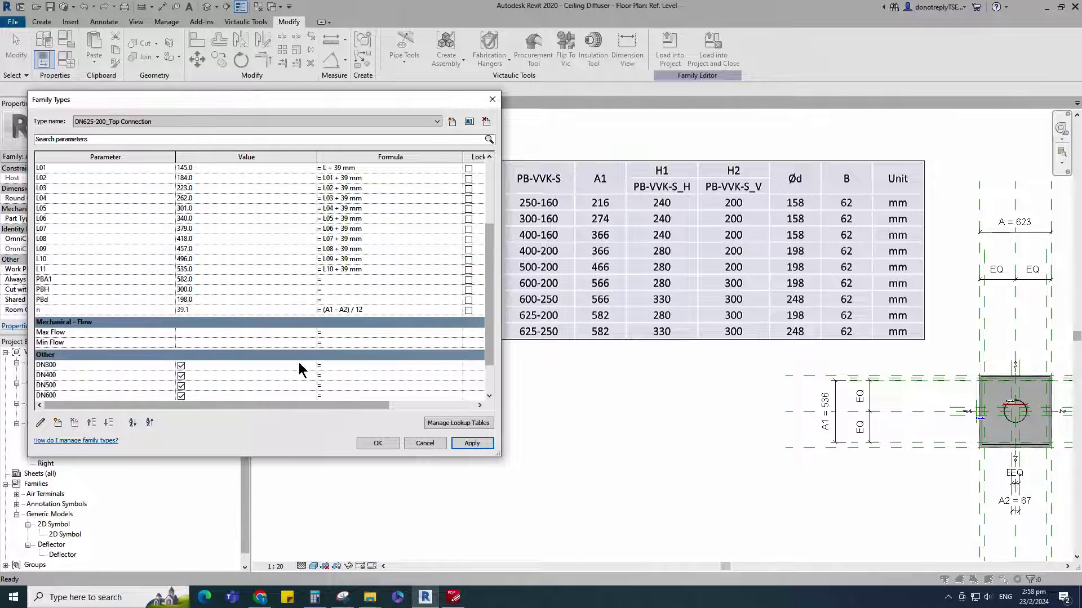
pyautogui.click(453, 121)
pyautogui.write('DN625-200_Side Connection')
pyautogui.click(560, 461)
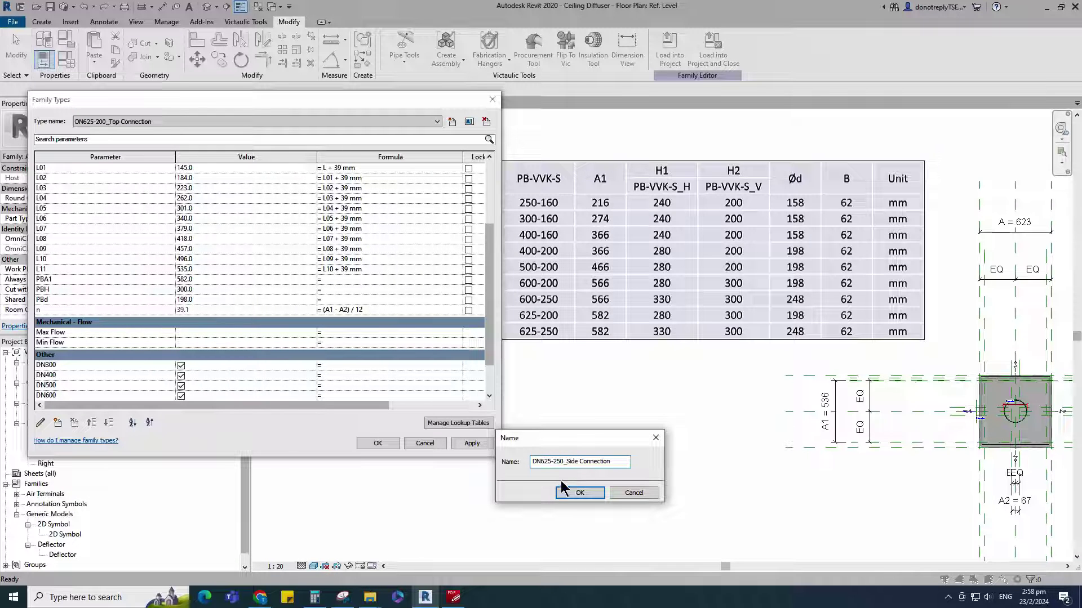
pyautogui.click(580, 493)
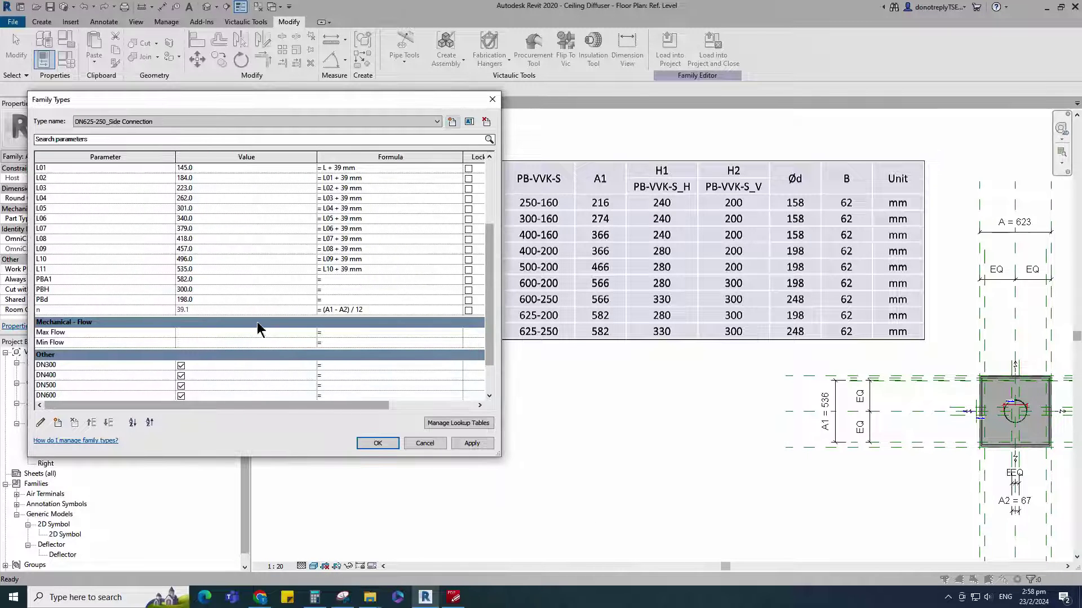
# For DN625-250_Side Connection, set PBH to 330 and PBd to 248, enable Side Connection instead of Top Connection, and apply.
pyautogui.scroll(2, 236, 298)
pyautogui.scroll(-3, 208, 231)
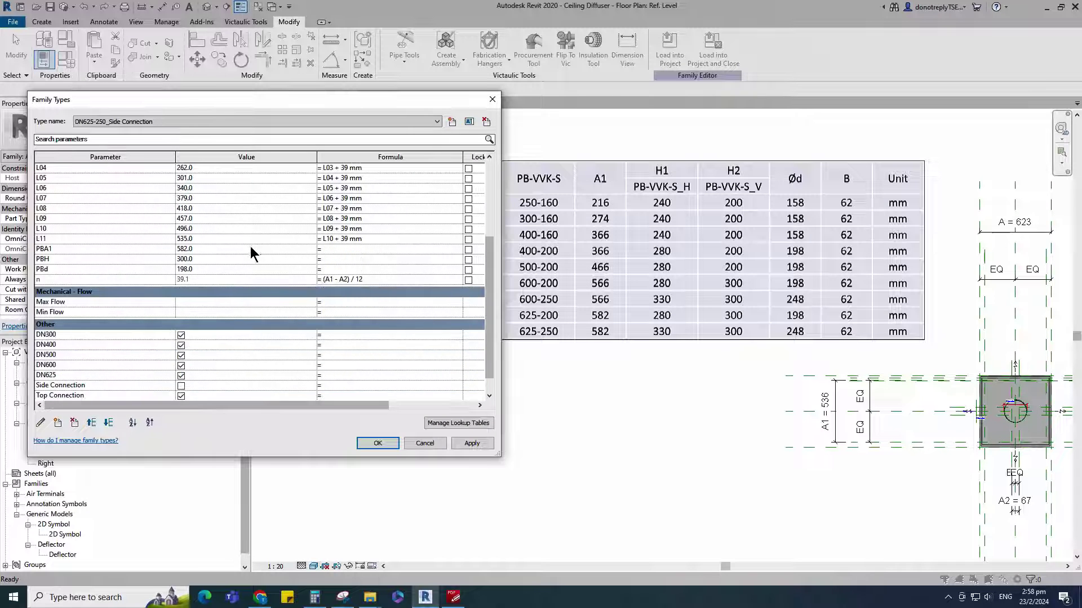
pyautogui.write('330')
pyautogui.press('Tab')
pyautogui.write('248')
pyautogui.scroll(-1, 235, 353)
pyautogui.click(181, 355)
pyautogui.click(182, 366)
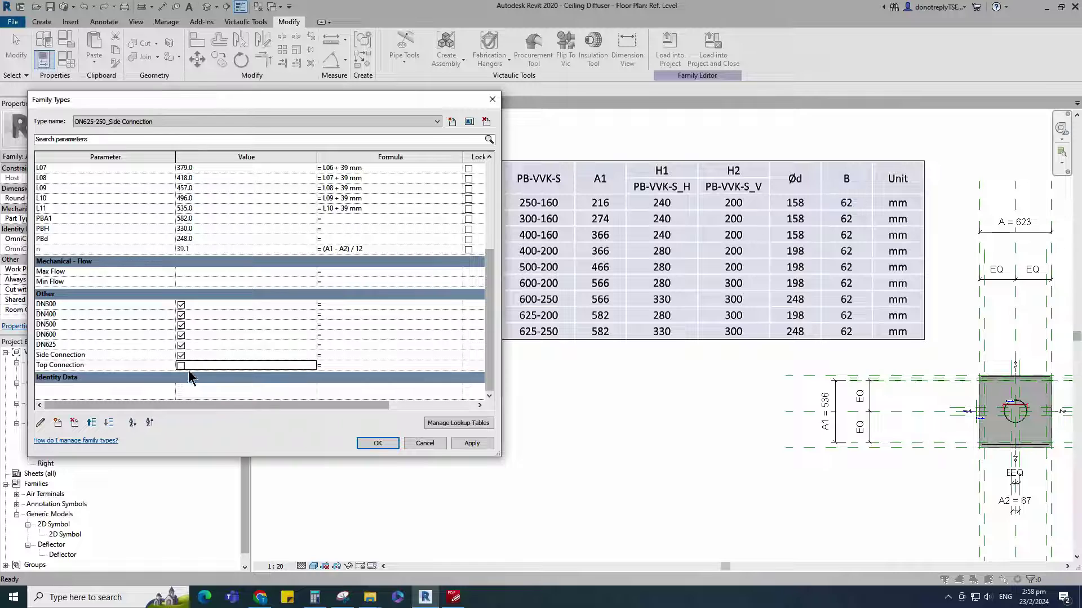
pyautogui.click(458, 444)
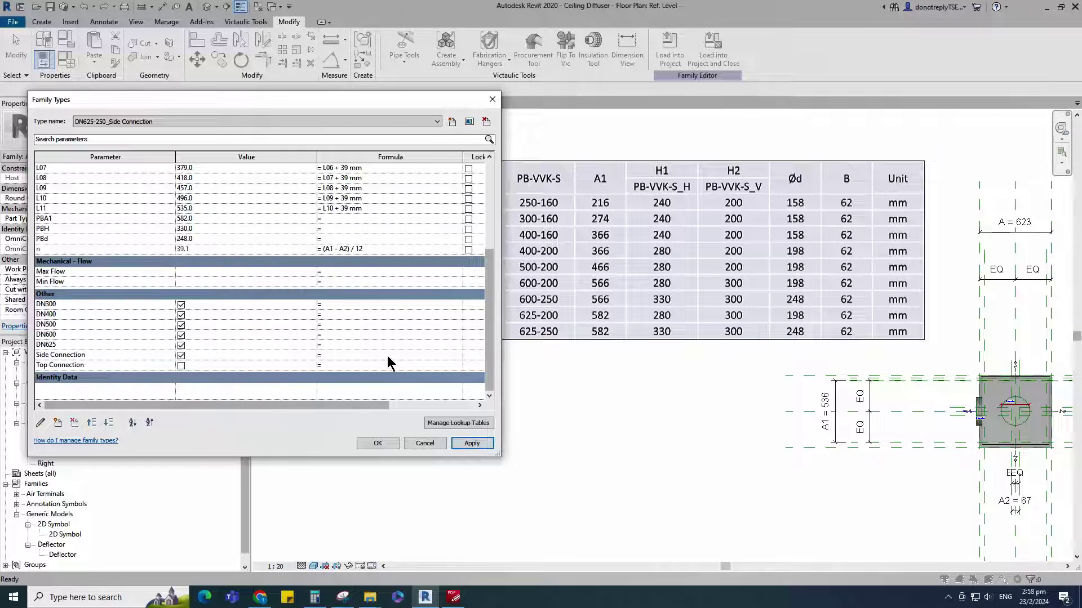
# Create a new family type named DN625-250_Top Connection from the DN625-250 side connection type and set its PBH to 300.
pyautogui.click(452, 122)
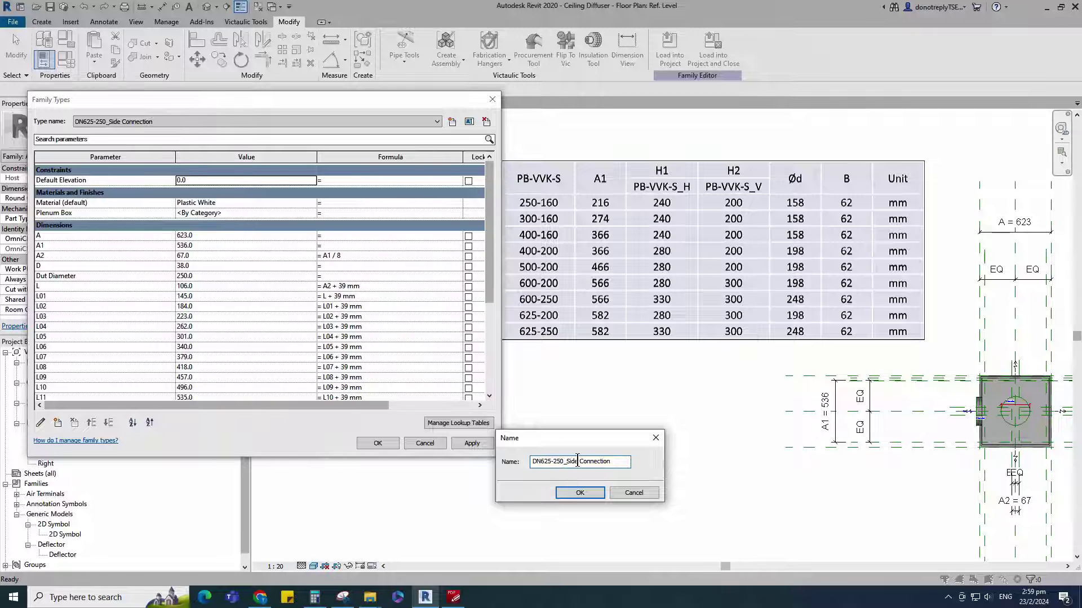
pyautogui.click(580, 492)
pyautogui.scroll(-3, 191, 294)
pyautogui.click(188, 320)
pyautogui.write('300')
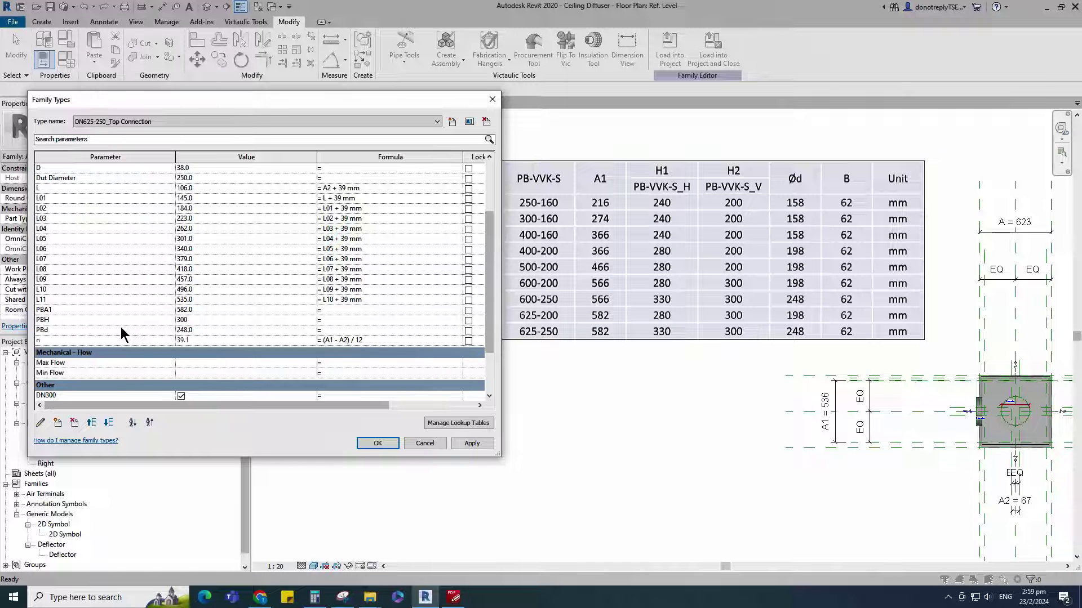
# For DN625-250_Top Connection, enable Top Connection instead of Side Connection and apply.
pyautogui.scroll(-3, 208, 343)
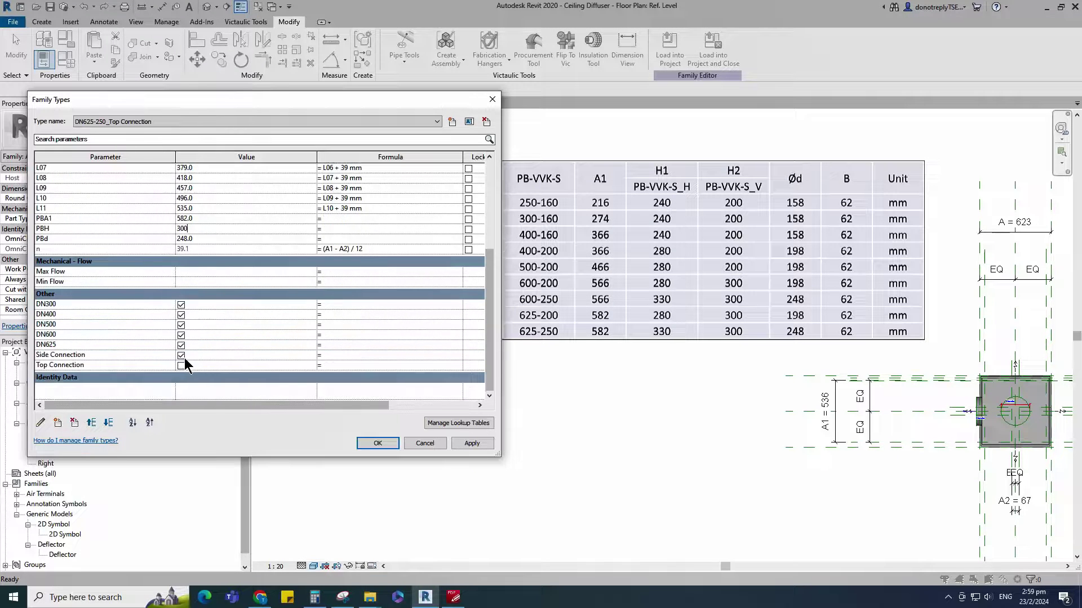
pyautogui.click(181, 355)
pyautogui.click(181, 365)
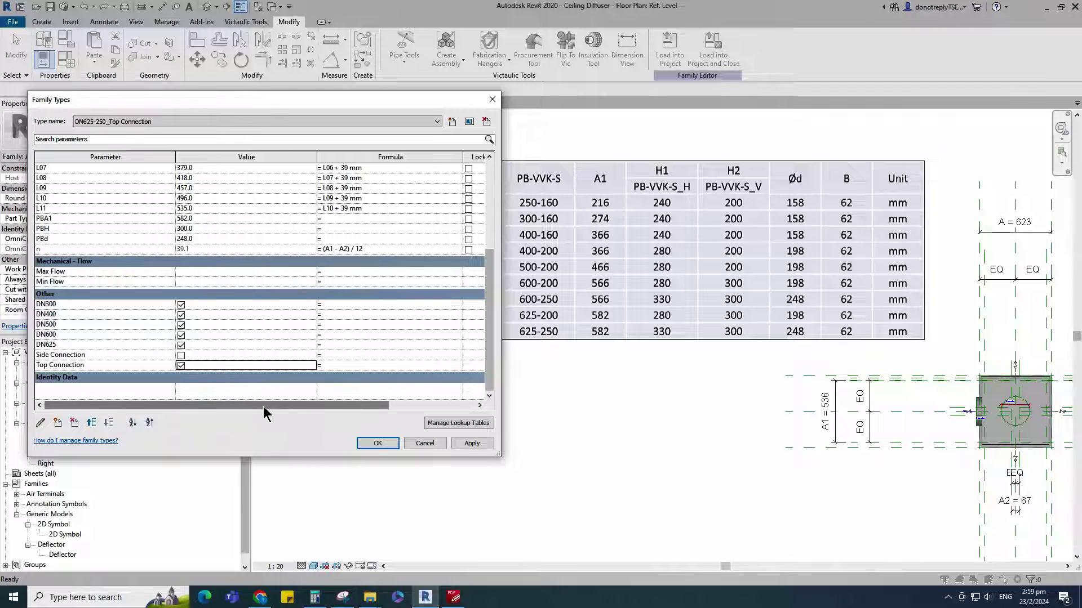
pyautogui.click(472, 443)
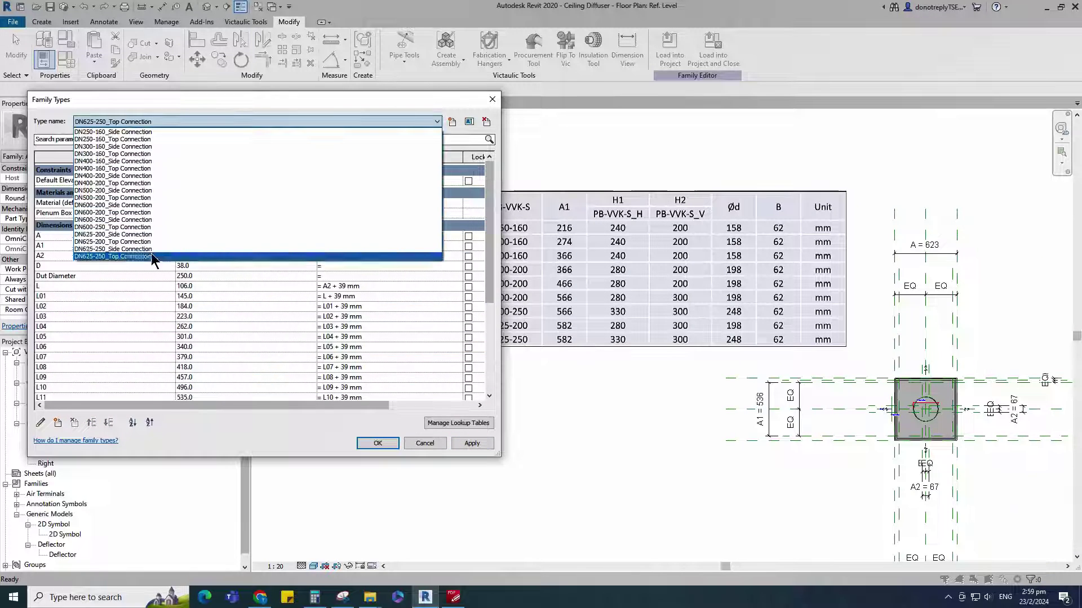
# Flex the family by applying several types, including DN250-160_Side Connection and DN400-160_Side Connection, and accept the family types.
pyautogui.click(136, 122)
pyautogui.click(135, 130)
pyautogui.click(485, 445)
pyautogui.click(148, 123)
pyautogui.click(147, 138)
pyautogui.click(480, 443)
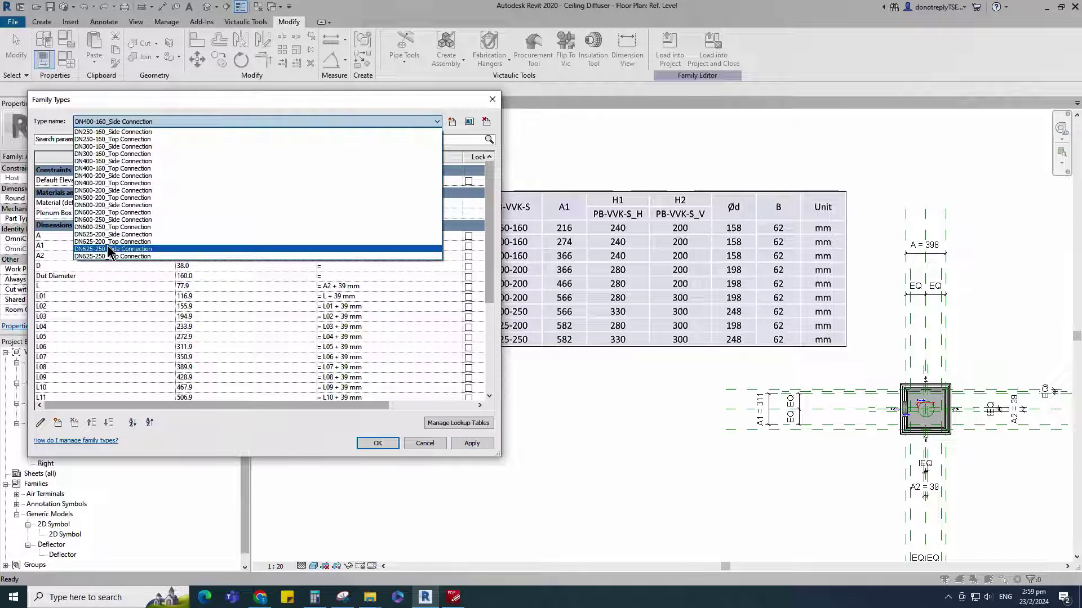
pyautogui.click(472, 443)
pyautogui.click(396, 444)
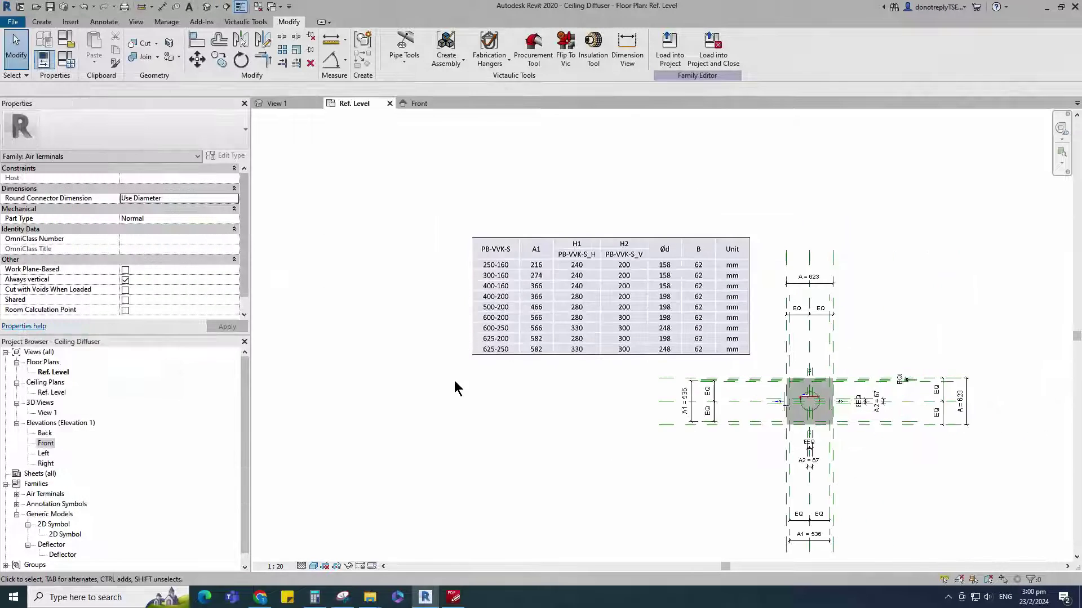
# Show the family isometrically in 3D View 1 and close the inactive views.
pyautogui.doubleClick(47, 412)
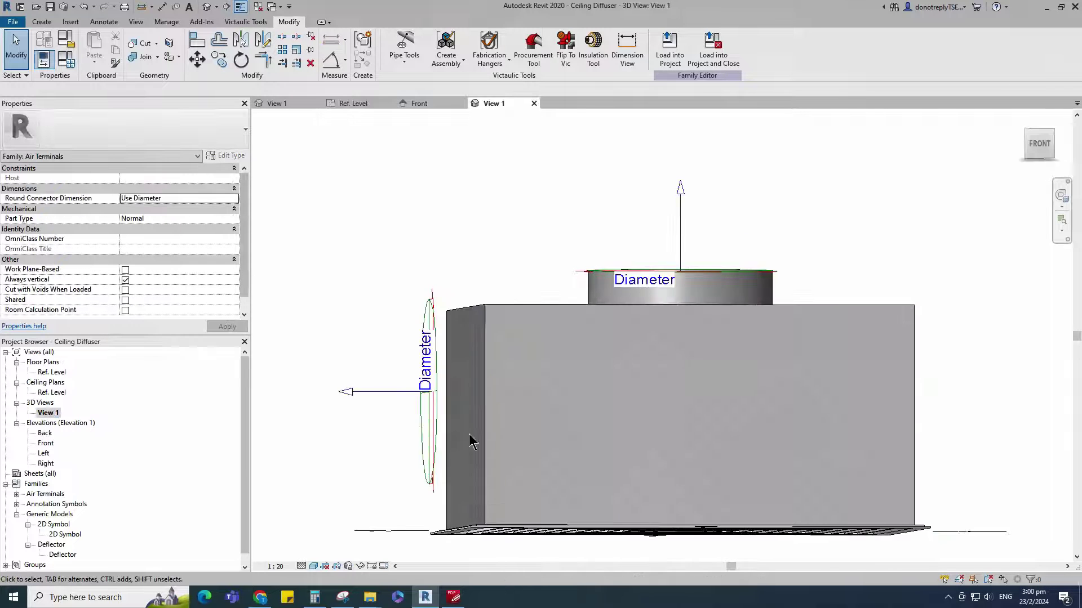
pyautogui.click(1040, 140)
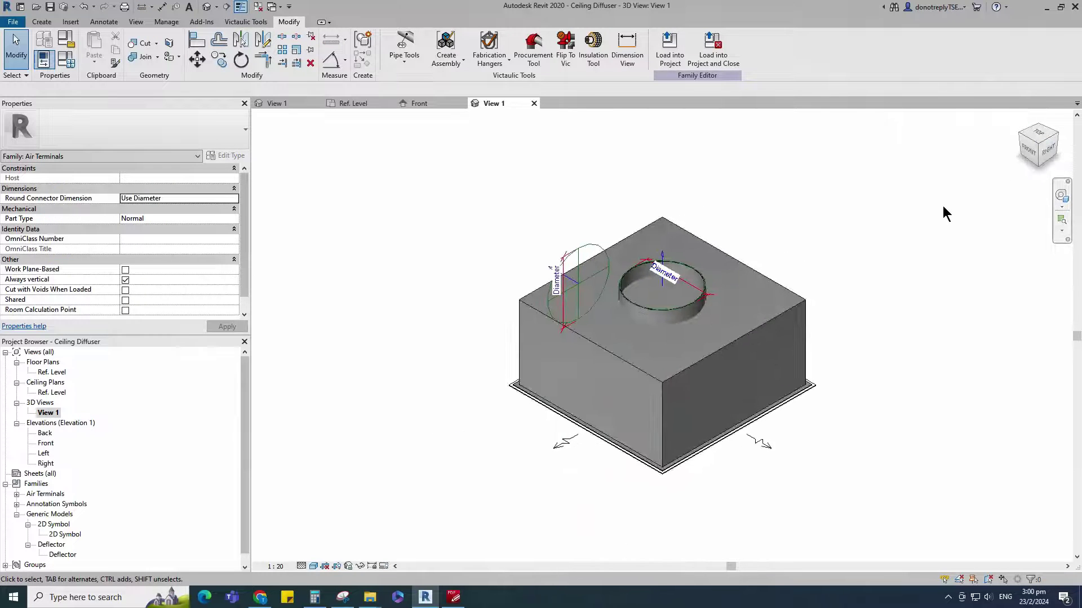
pyautogui.keyDown('shift'); pyautogui.moveTo(900, 358); pyautogui.dragTo(856, 262, button='middle'); pyautogui.keyUp('shift')
pyautogui.click(257, 7)
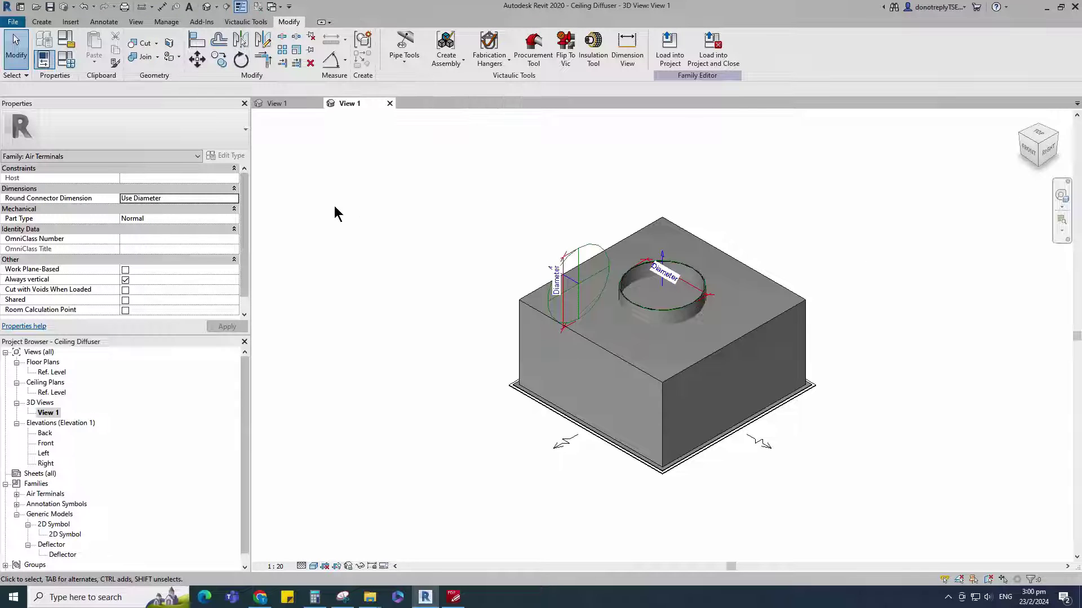
# Save the ceiling diffuser family and load it into the Piping_Pratical_1 project.
pyautogui.click(50, 8)
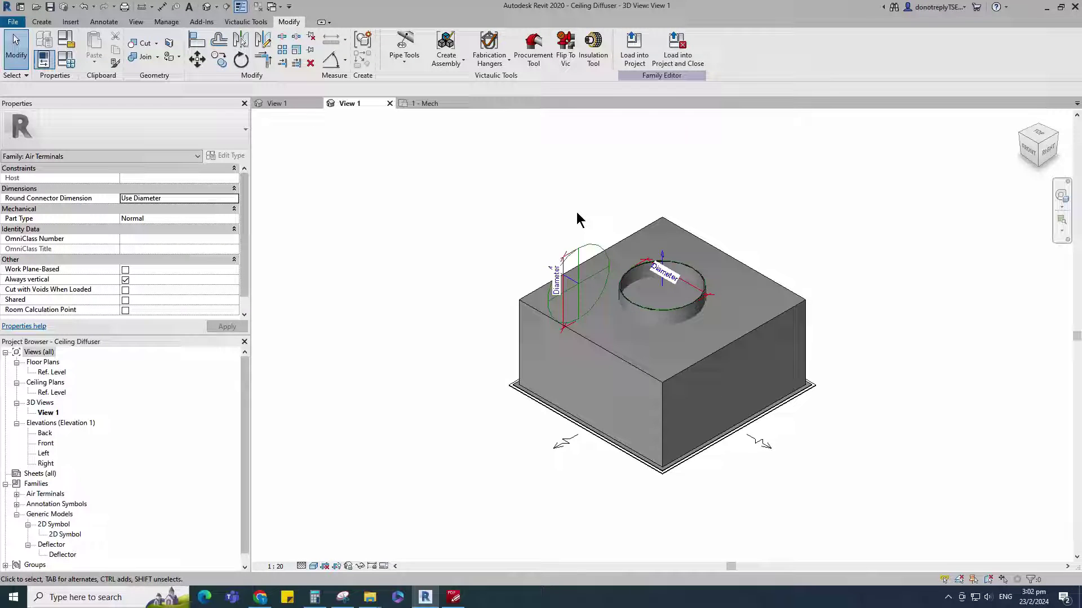
pyautogui.click(634, 50)
pyautogui.click(580, 252)
pyautogui.click(608, 390)
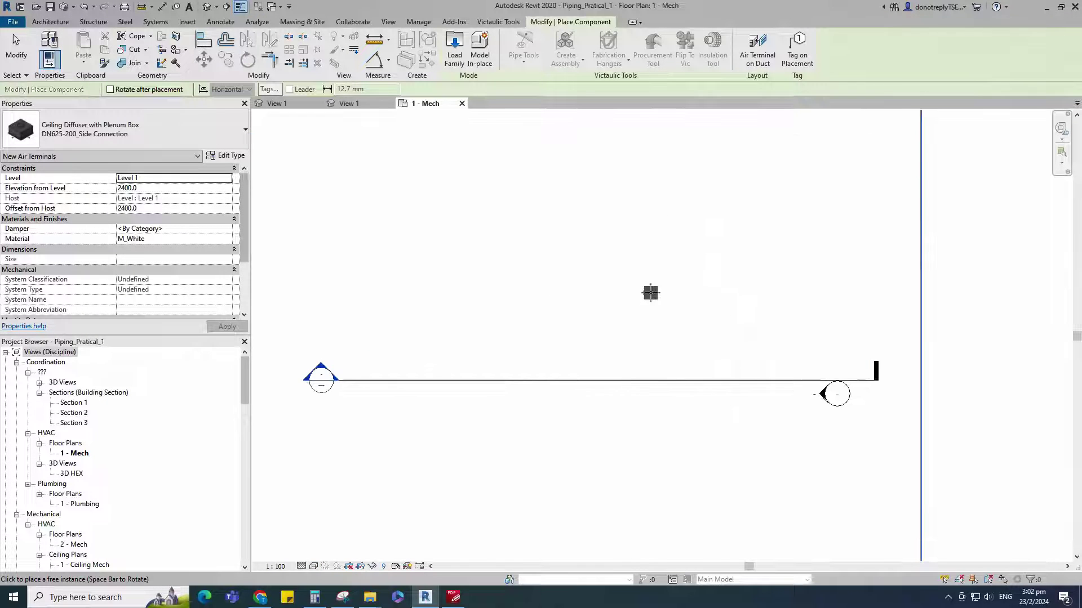
# Place a horizontal row of Ceiling Diffuser with Plenum Box DN625-200_Side Connection air terminals in the 1 - Mech floor plan.
pyautogui.scroll(-1, 608, 298)
pyautogui.click(609, 291)
pyautogui.click(642, 292)
pyautogui.click(670, 291)
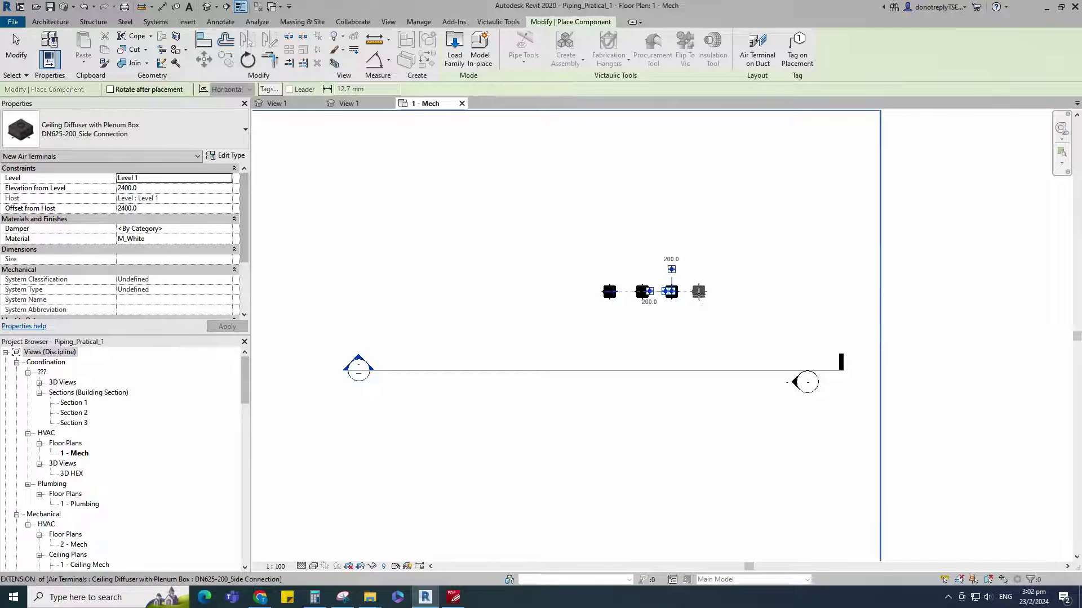
pyautogui.click(699, 291)
pyautogui.click(727, 291)
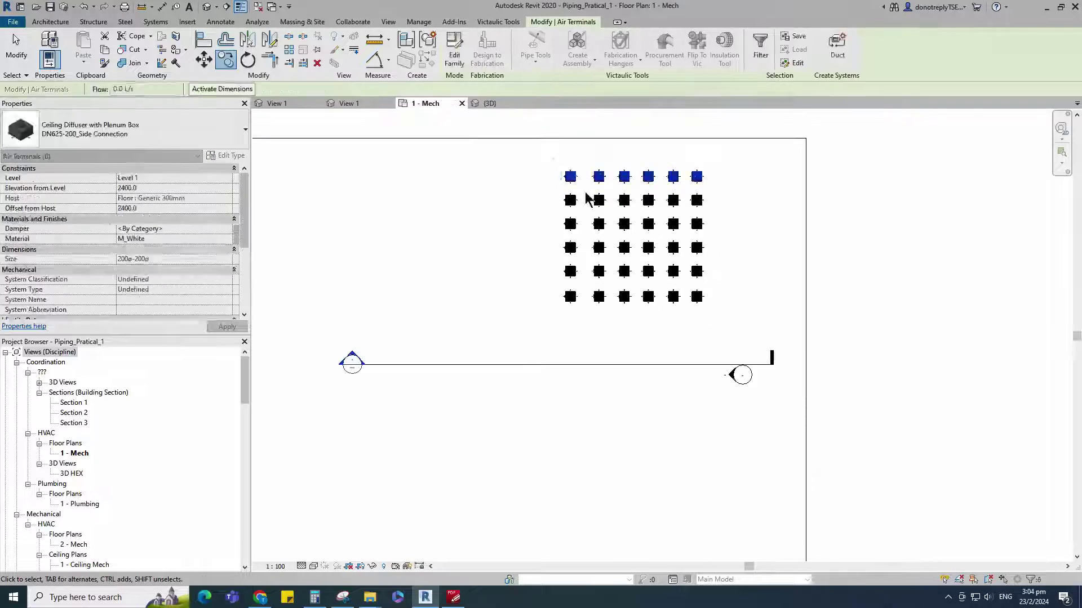
pyautogui.press('Escape')
pyautogui.moveTo(547, 163); pyautogui.dragTo(751, 318)
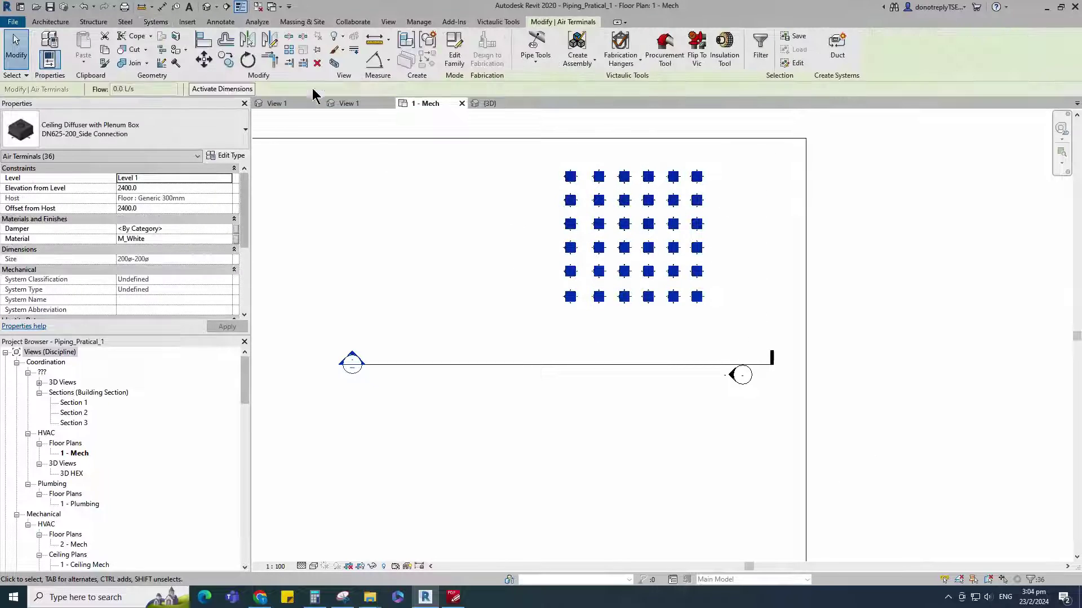
pyautogui.press('Escape')
# In the 3D view, change the first two diffusers of the outermost row to DN250-160_Side Connection and DN250-160_Top Connection.
pyautogui.keyDown('shift'); pyautogui.moveTo(851, 330); pyautogui.dragTo(832, 525, button='middle'); pyautogui.keyUp('shift')
pyautogui.keyDown('shift'); pyautogui.moveTo(864, 220); pyautogui.dragTo(770, 454, button='middle'); pyautogui.keyUp('shift')
pyautogui.click(720, 414)
pyautogui.click(109, 132)
pyautogui.click(82, 237)
pyautogui.click(752, 388)
pyautogui.click(144, 139)
pyautogui.scroll(4, 108, 239)
pyautogui.click(90, 247)
# Change the third and fourth diffusers of the outermost row to DN300-160_Side Connection and DN300-160_Top Connection.
pyautogui.click(785, 365)
pyautogui.click(115, 135)
pyautogui.scroll(3, 108, 239)
pyautogui.click(82, 210)
pyautogui.click(813, 338)
pyautogui.click(96, 135)
pyautogui.scroll(5, 92, 239)
pyautogui.click(90, 248)
# Change the last two diffusers of the outermost row to DN400-160_Side Connection and DN400-160_Top Connection.
pyautogui.click(877, 383)
pyautogui.click(843, 313)
pyautogui.click(118, 136)
pyautogui.scroll(3, 84, 213)
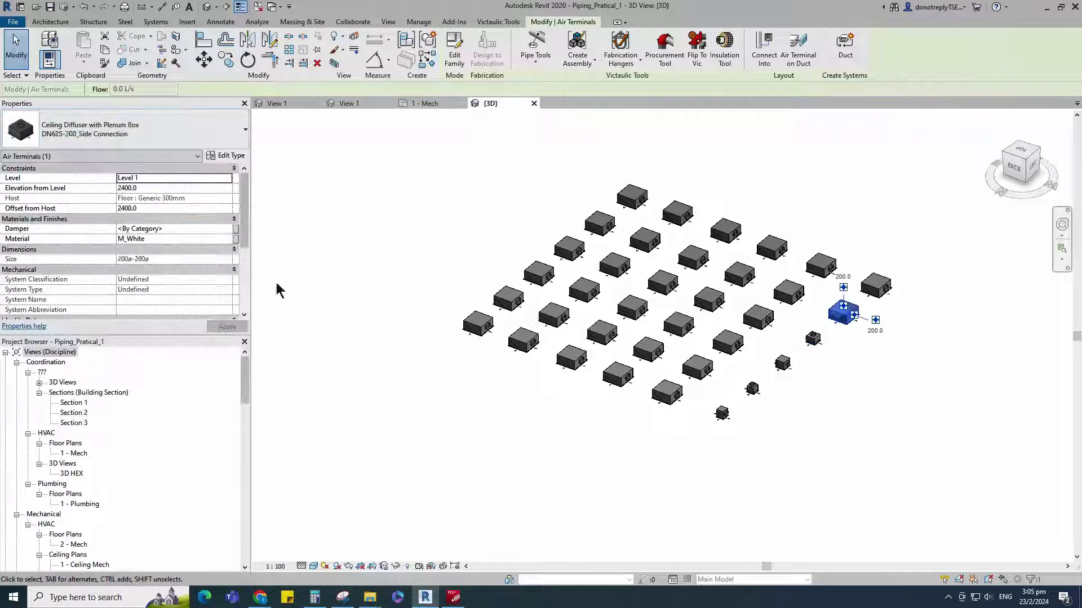
pyautogui.click(85, 209)
pyautogui.click(876, 287)
pyautogui.click(136, 133)
pyautogui.scroll(3, 96, 260)
pyautogui.click(70, 207)
# Change the first two diffusers of the second row to DN400-200_Side Connection and DN400-200_Top Connection.
pyautogui.click(667, 393)
pyautogui.click(136, 133)
pyautogui.scroll(-3, 108, 264)
pyautogui.click(76, 207)
pyautogui.click(697, 367)
pyautogui.click(135, 133)
pyautogui.click(80, 220)
# Change the third and fourth diffusers of the second row to DN500-200_Side Connection and DN500-200_Top Connection.
pyautogui.click(729, 350)
pyautogui.click(135, 133)
pyautogui.scroll(2, 137, 260)
pyautogui.click(101, 233)
pyautogui.click(758, 317)
pyautogui.click(135, 133)
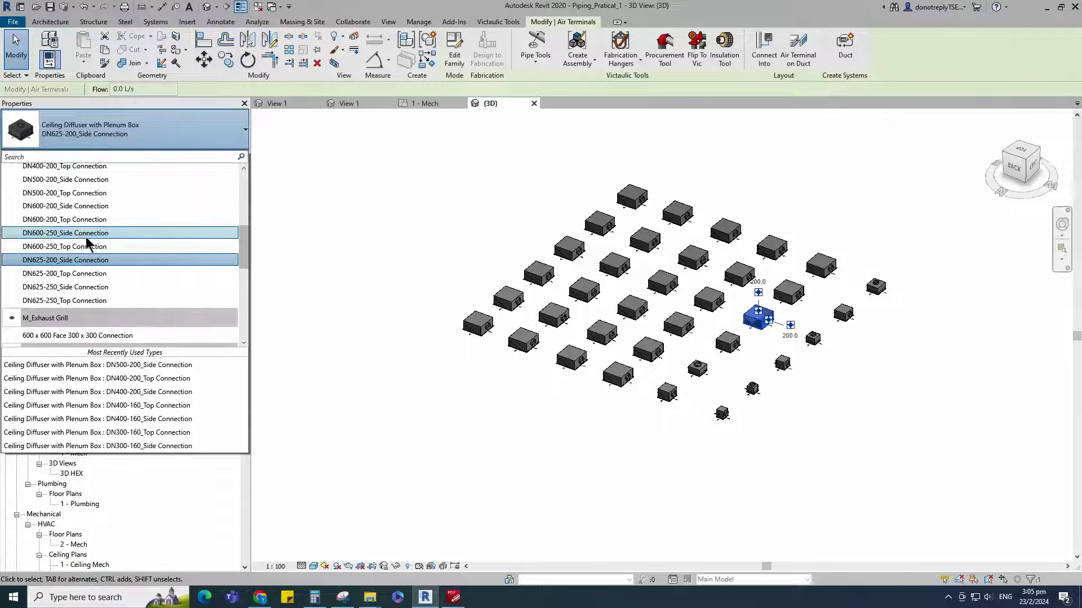
pyautogui.click(51, 221)
# Change the last two diffusers of the second row to DN600-200_Side Connection and DN600-200_Top Connection.
pyautogui.click(789, 292)
pyautogui.click(135, 133)
pyautogui.scroll(-2, 100, 248)
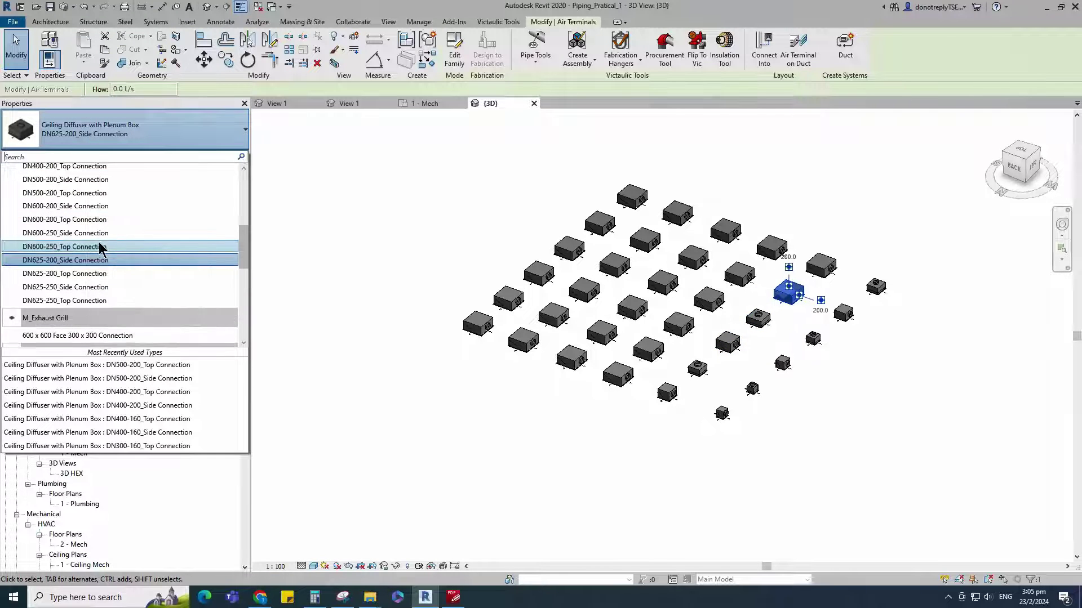
pyautogui.click(64, 207)
pyautogui.click(821, 265)
pyautogui.click(136, 133)
pyautogui.scroll(-2, 103, 237)
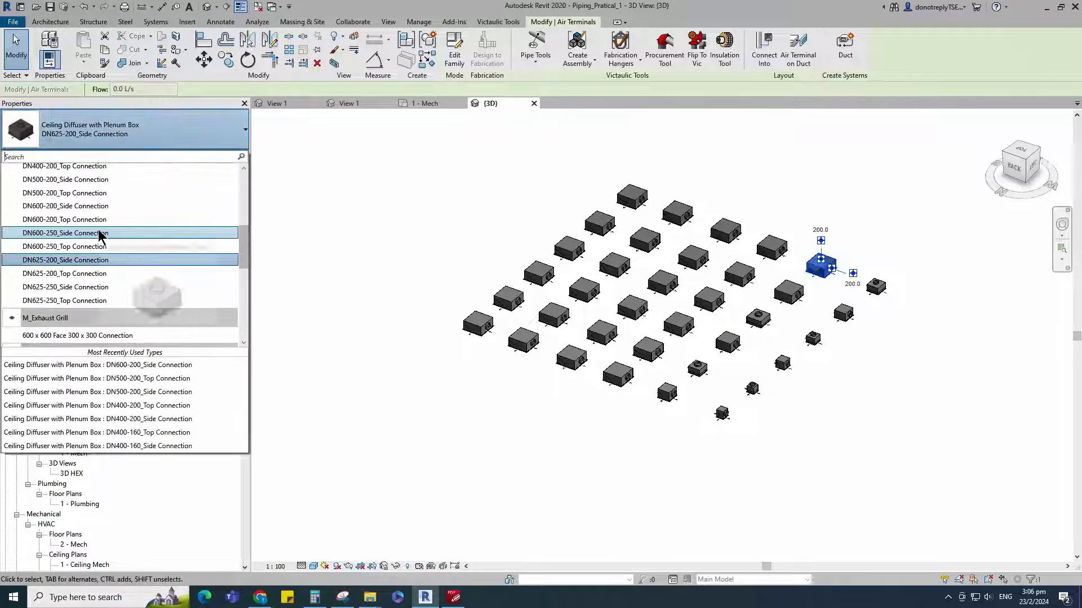
pyautogui.click(73, 220)
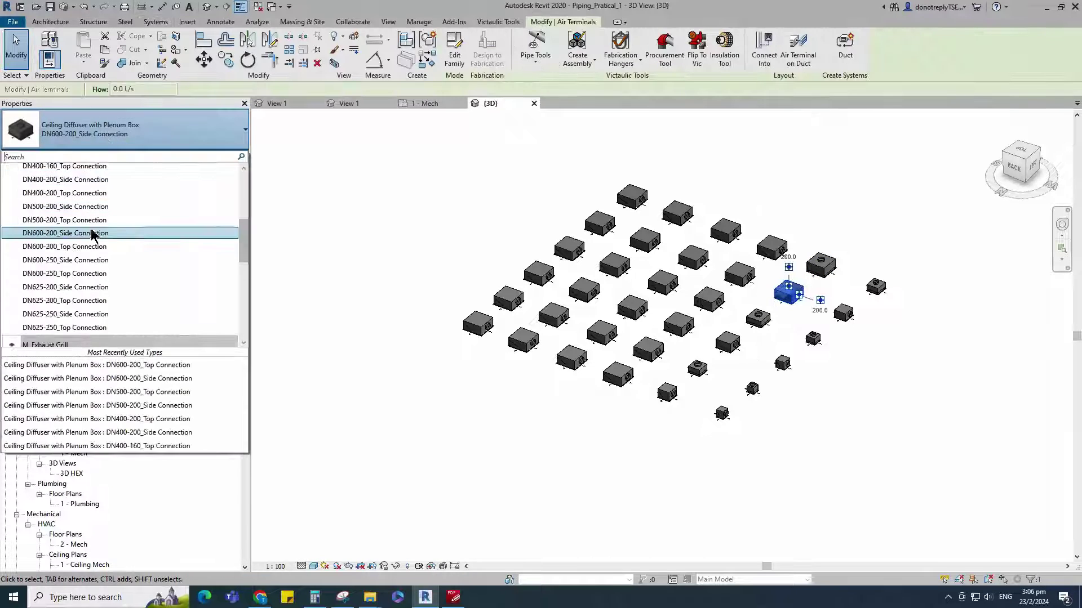
# Change the first diffuser of the third row to DN600-250_Side Connection.
pyautogui.click(617, 382)
pyautogui.click(90, 133)
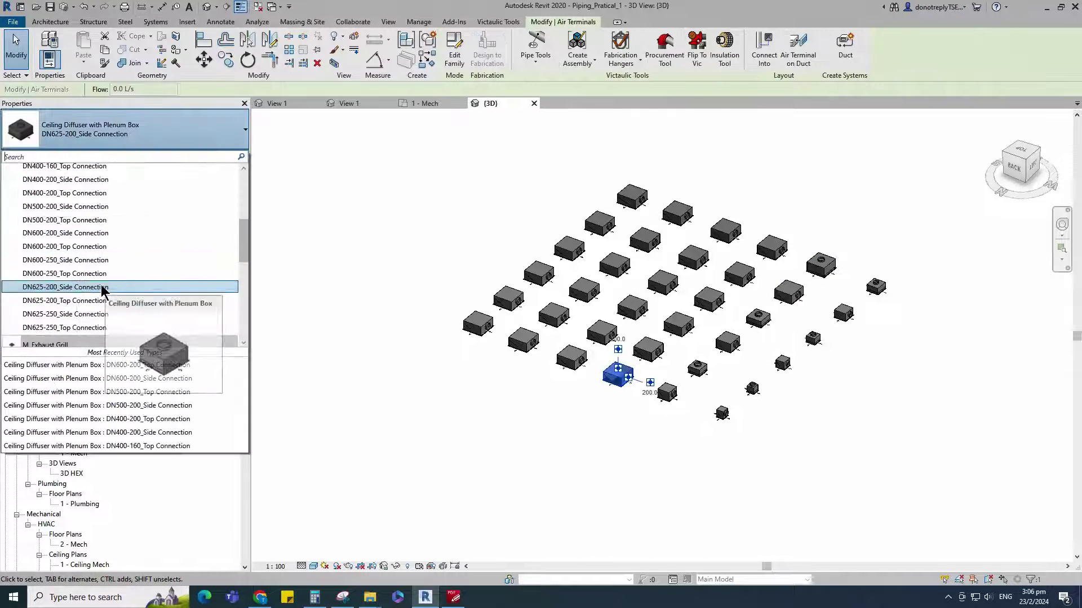
pyautogui.click(70, 262)
# Change the second diffuser of the third row to DN600-250_Top Connection.
pyautogui.click(648, 349)
pyautogui.click(71, 145)
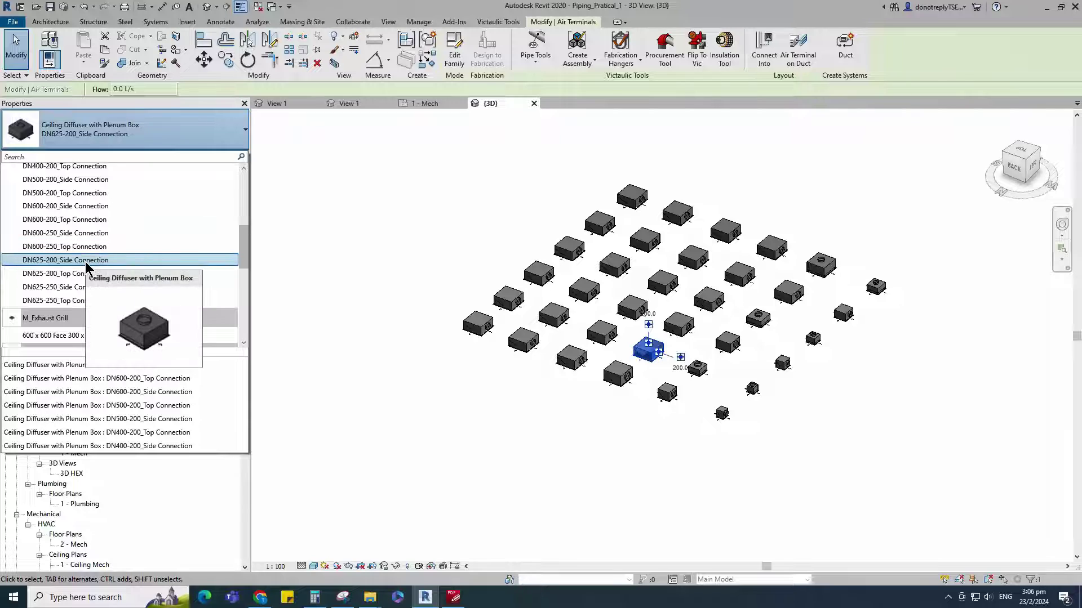
pyautogui.scroll(3, 662, 364)
pyautogui.click(648, 373)
pyautogui.scroll(-2, 647, 353)
pyautogui.click(641, 344)
pyautogui.click(673, 319)
pyautogui.click(608, 372)
pyautogui.click(639, 343)
pyautogui.click(65, 141)
pyautogui.click(90, 248)
# Assign the DN625-200 side and top connection types to the third and fourth diffusers of the third row.
pyautogui.click(673, 320)
pyautogui.click(673, 326)
pyautogui.click(124, 129)
pyautogui.scroll(2, 87, 253)
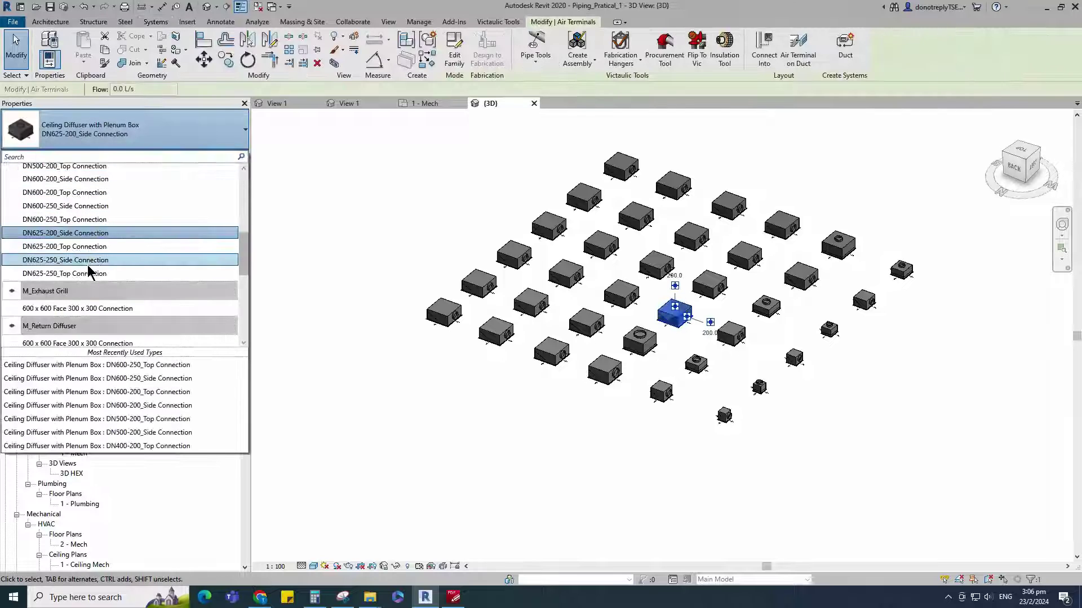
pyautogui.click(74, 261)
pyautogui.click(709, 286)
pyautogui.click(124, 129)
pyautogui.click(86, 246)
# Assign the DN625-250 side and top connection types to the last two diffusers of the third row.
pyautogui.click(746, 265)
pyautogui.click(124, 129)
pyautogui.click(109, 220)
pyautogui.click(788, 230)
pyautogui.click(124, 129)
pyautogui.click(70, 243)
pyautogui.click(834, 367)
pyautogui.keyDown('shift'); pyautogui.moveTo(834, 366); pyautogui.dragTo(693, 333, button='middle'); pyautogui.keyUp('shift')
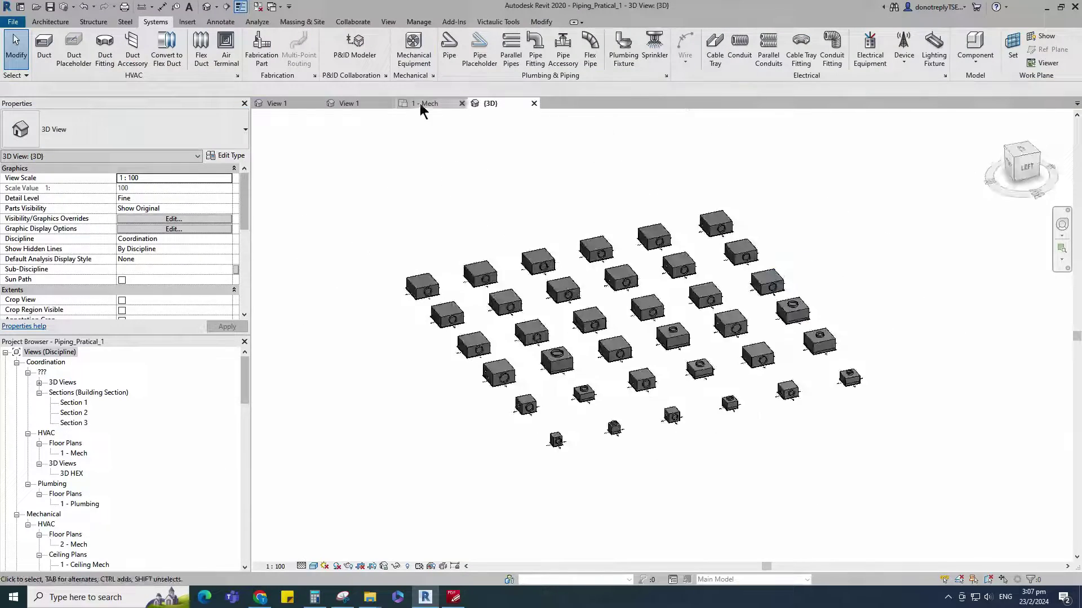
# In the 1 - Mech plan, start a 160 mm round duct from the connector of the DN400-160_Top Connection diffuser.
pyautogui.click(423, 103)
pyautogui.click(595, 303)
pyautogui.scroll(3, 587, 308)
pyautogui.scroll(1, 585, 305)
pyautogui.click(642, 349)
pyautogui.scroll(-3, 631, 346)
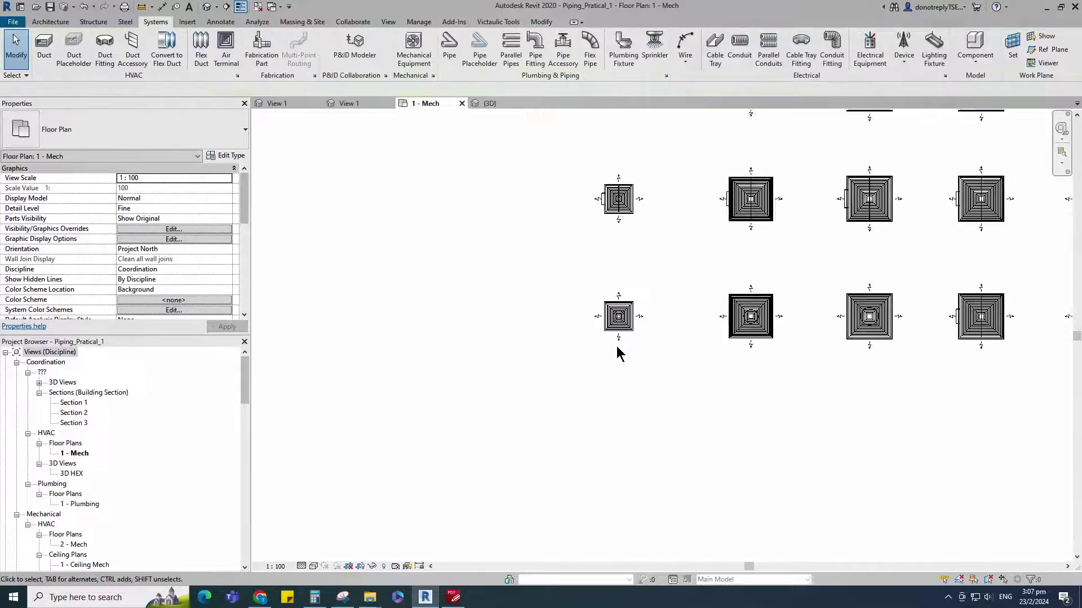
pyautogui.click(622, 330)
pyautogui.scroll(4, 622, 330)
pyautogui.rightClick(611, 150)
pyautogui.click(626, 203)
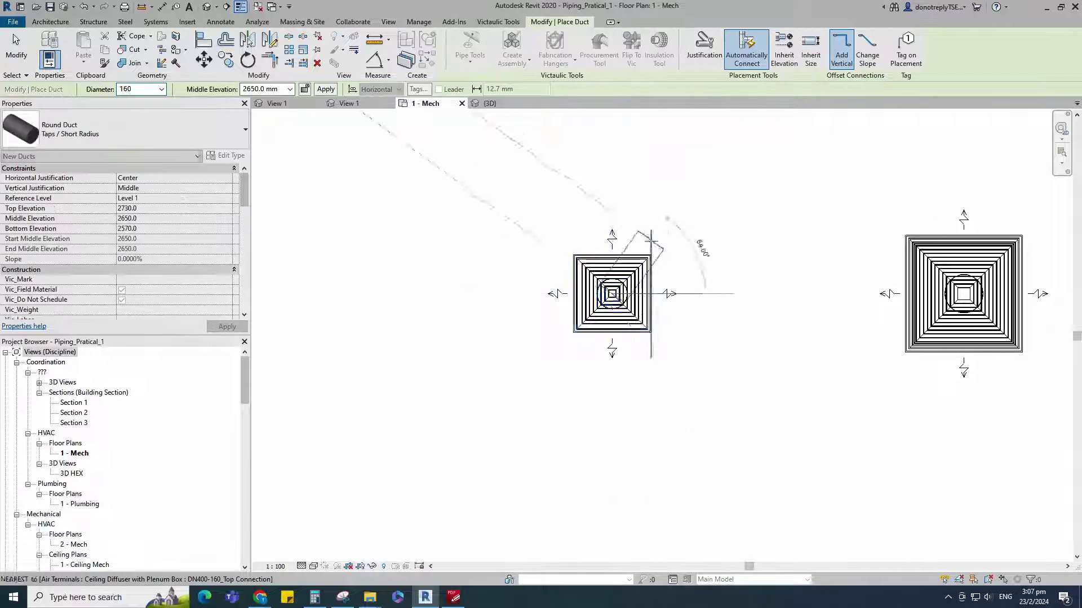
# Set the duct's middle elevation to 3000 mm and draw it horizontally out to the left of the diffuser.
pyautogui.click(289, 89)
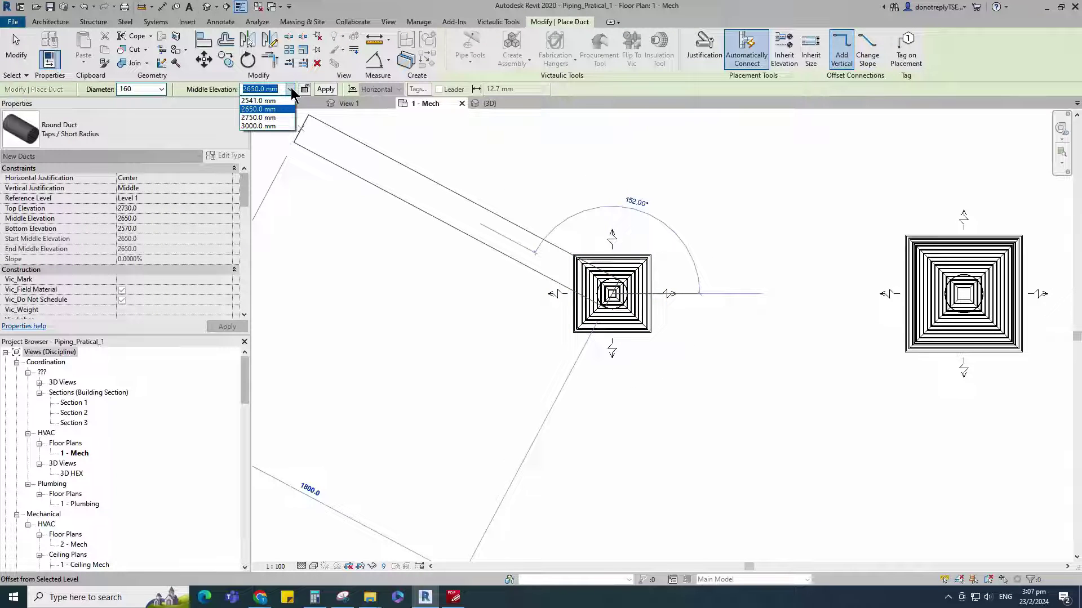
pyautogui.click(261, 127)
pyautogui.click(324, 90)
pyautogui.click(612, 294)
pyautogui.click(448, 294)
pyautogui.press('Escape')
pyautogui.press('Escape')
pyautogui.scroll(-2, 525, 349)
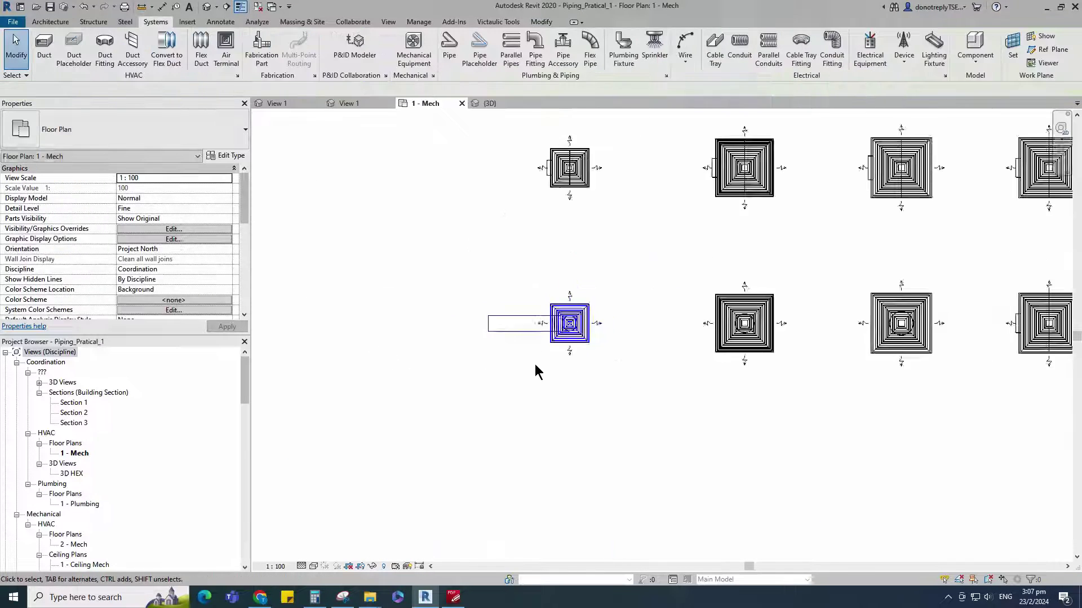
# Draw a straight duct leftward from the side connector of the neighbouring DN400-160_Side Connection diffuser.
pyautogui.scroll(1, 535, 364)
pyautogui.moveTo(535, 365); pyautogui.dragTo(531, 469, button='middle')
pyautogui.click(570, 209)
pyautogui.rightClick(478, 209)
pyautogui.click(527, 262)
pyautogui.click(425, 209)
pyautogui.press('Escape')
pyautogui.press('Escape')
pyautogui.press('Escape')
# Draw a straight duct leftward from the side connector of the DN600-200_Side Connection diffuser.
pyautogui.scroll(-4, 563, 343)
pyautogui.click(606, 307)
pyautogui.scroll(3, 562, 292)
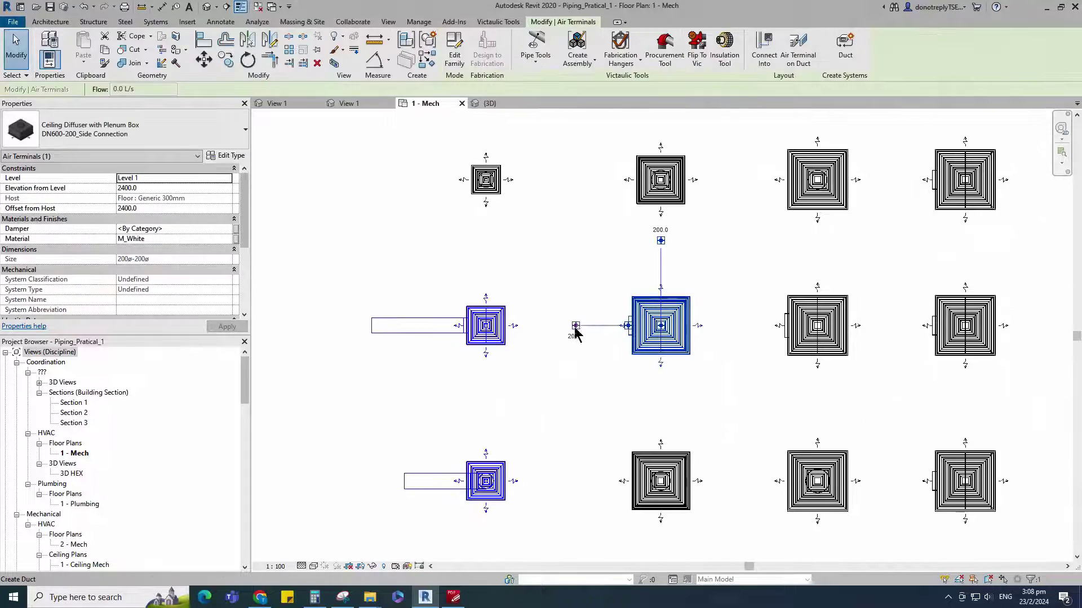
pyautogui.rightClick(577, 326)
pyautogui.click(609, 293)
pyautogui.click(550, 325)
pyautogui.press('Escape')
pyautogui.press('Escape')
# Draw a duct from the top connector of the DN600-200_Top Connection diffuser, choosing a raised middle elevation for the leftward run.
pyautogui.scroll(-2, 581, 340)
pyautogui.click(628, 443)
pyautogui.scroll(3, 630, 448)
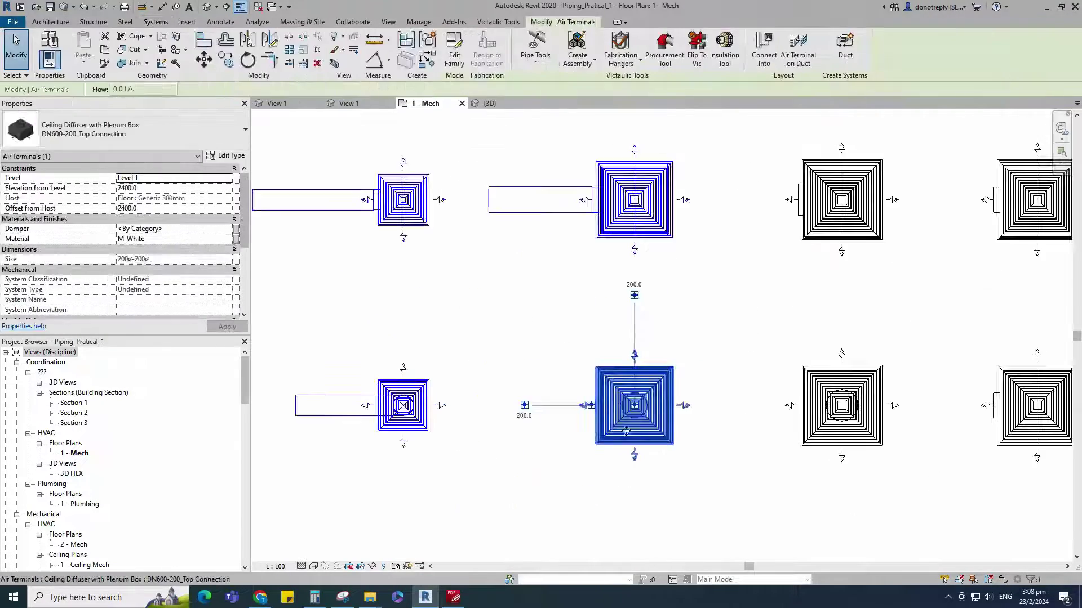
pyautogui.rightClick(636, 296)
pyautogui.click(668, 293)
pyautogui.click(290, 89)
pyautogui.click(270, 139)
pyautogui.press('Escape')
pyautogui.press('Escape')
# Examine the ducts connected to the side and top connection diffusers in the 3D view.
pyautogui.scroll(-3, 502, 415)
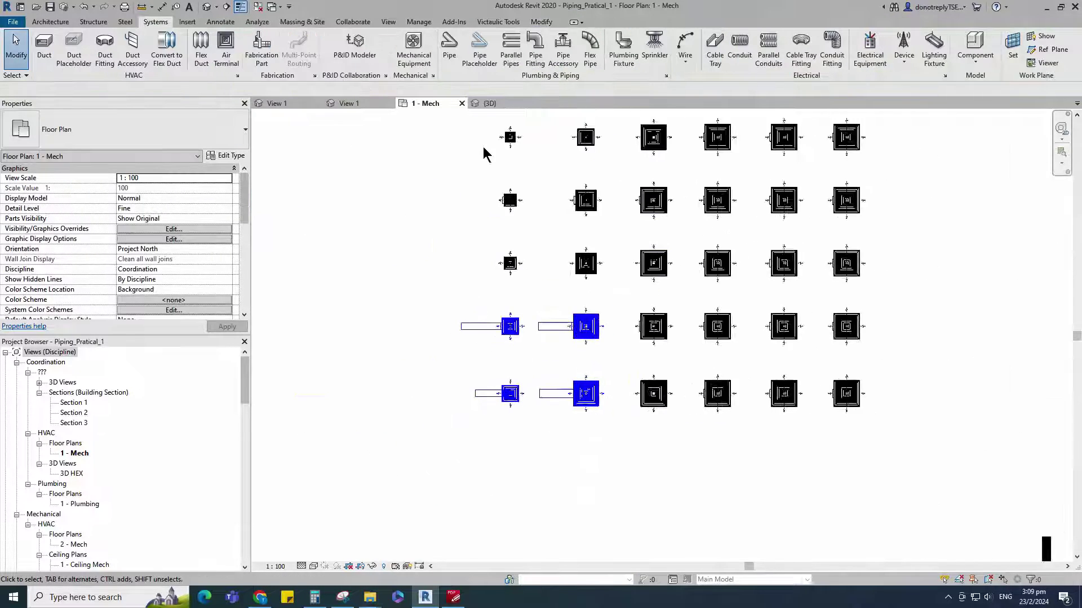
pyautogui.click(487, 103)
pyautogui.keyDown('shift'); pyautogui.moveTo(490, 157); pyautogui.dragTo(874, 401, button='middle'); pyautogui.keyUp('shift')
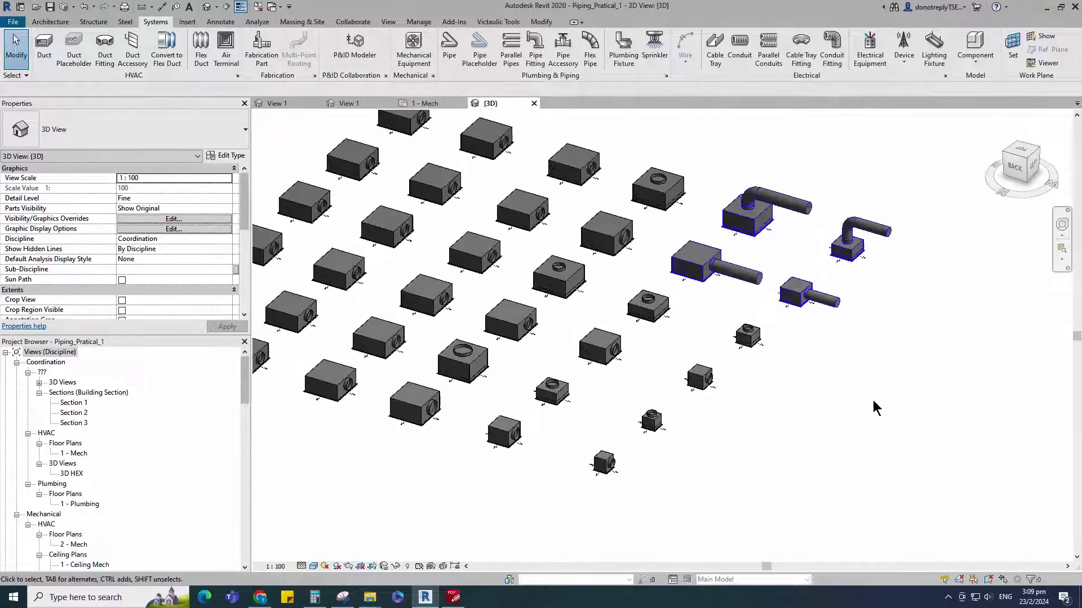
# Inspect the full array of placed diffuser types from below and from above in the 3D view.
pyautogui.scroll(-1, 333, 474)
pyautogui.moveTo(332, 474); pyautogui.dragTo(464, 458, button='middle')
pyautogui.keyDown('shift'); pyautogui.moveTo(883, 366); pyautogui.dragTo(907, 358, button='middle'); pyautogui.keyUp('shift')
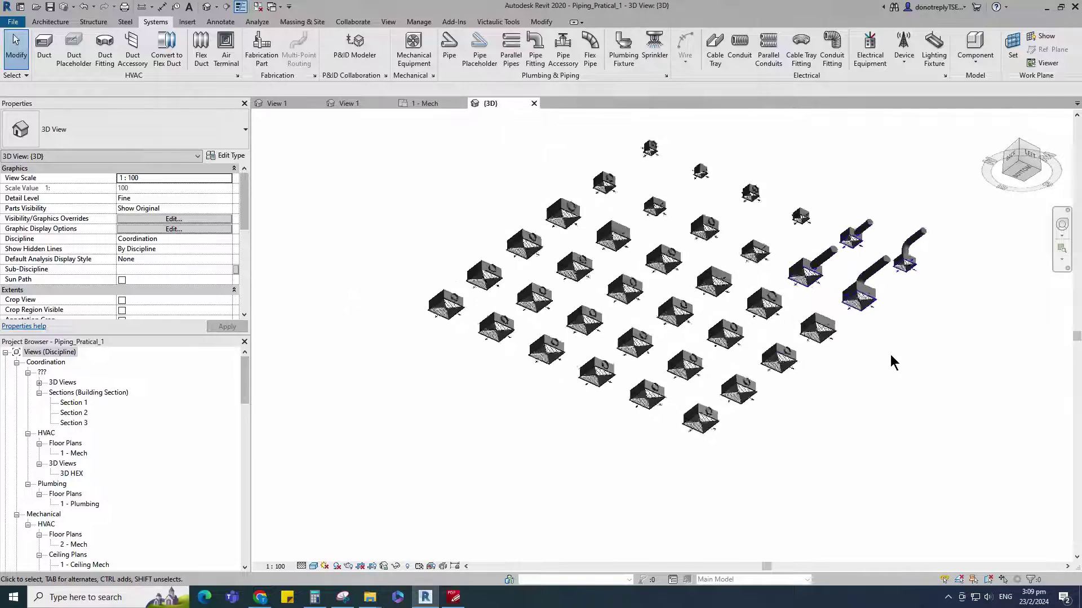
pyautogui.scroll(5, 739, 115)
pyautogui.scroll(-4, 715, 229)
pyautogui.keyDown('shift'); pyautogui.moveTo(761, 203); pyautogui.dragTo(791, 465, button='middle'); pyautogui.keyUp('shift')
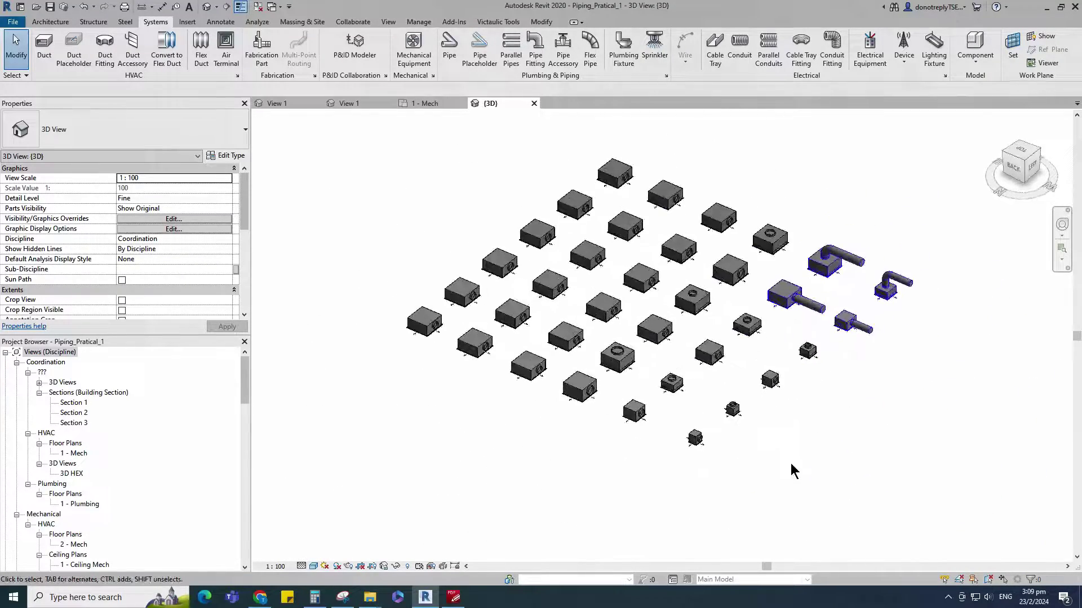